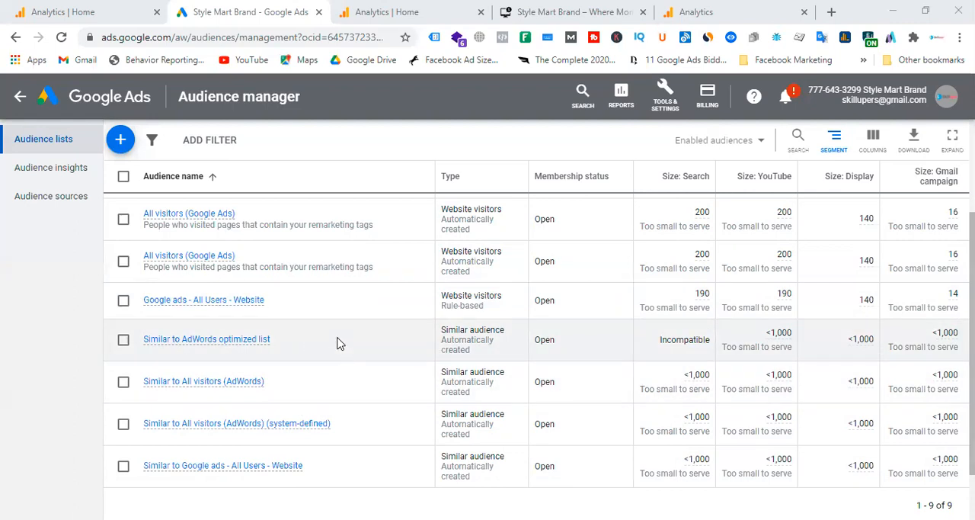
# Step: Review the remarketing audience lists in the Google Ads Audience manager
pyautogui.click(402, 6)
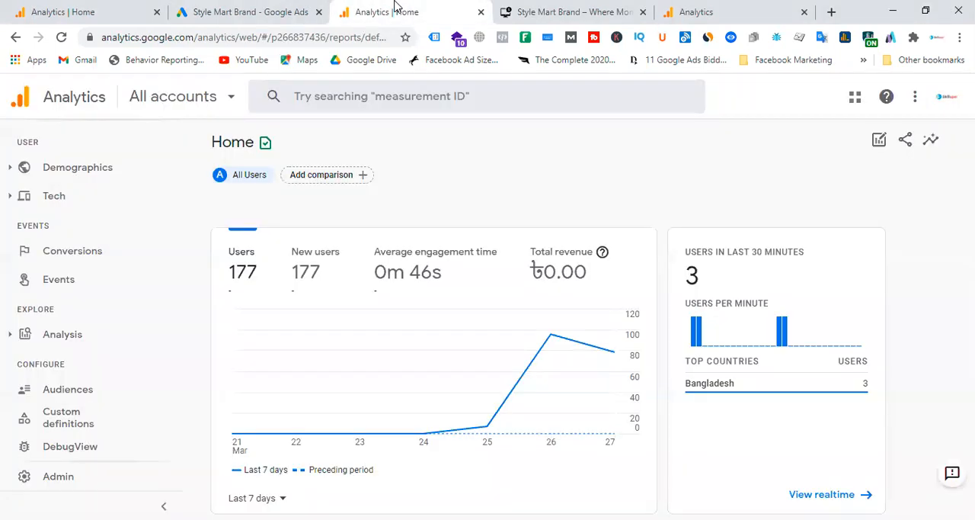
pyautogui.click(289, 6)
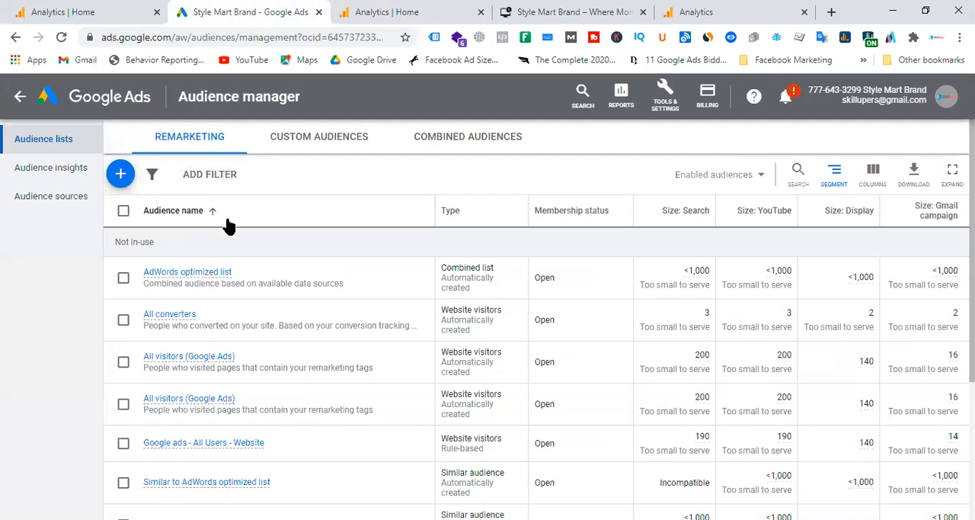
pyautogui.scroll(-2, 350, 281)
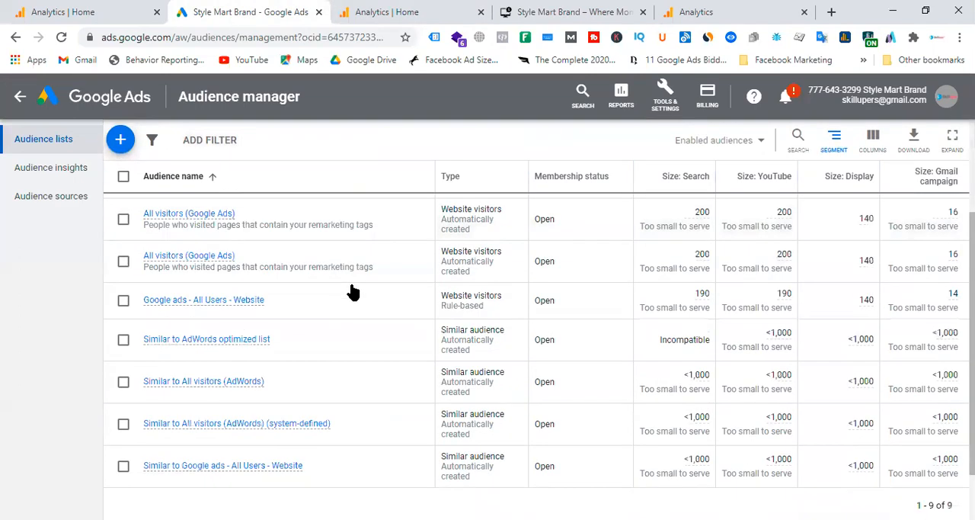
pyautogui.scroll(-1, 352, 292)
pyautogui.scroll(3, 353, 288)
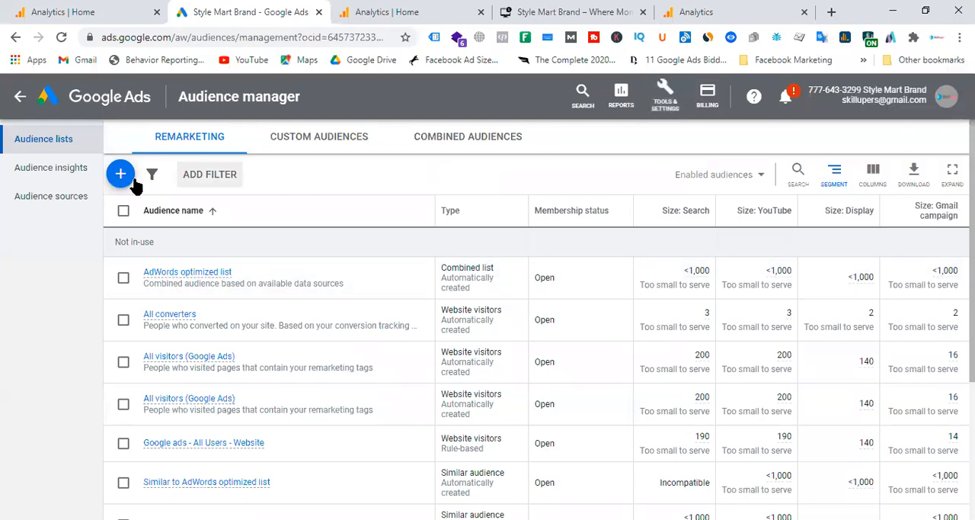
pyautogui.scroll(-2, 279, 403)
# Step: Open the Google Ads tag's data source settings for editing from the Audience sources
pyautogui.click(127, 145)
pyautogui.click(46, 204)
pyautogui.click(46, 203)
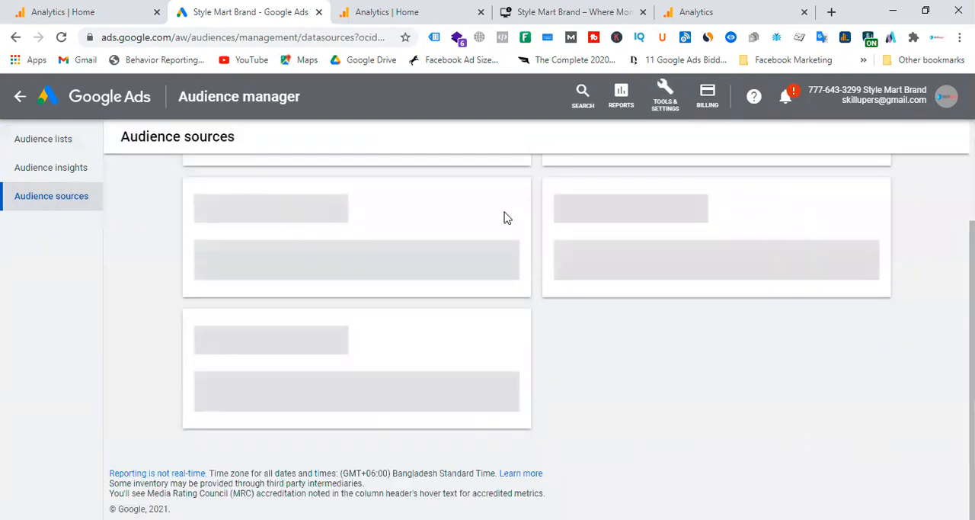
pyautogui.scroll(2, 496, 215)
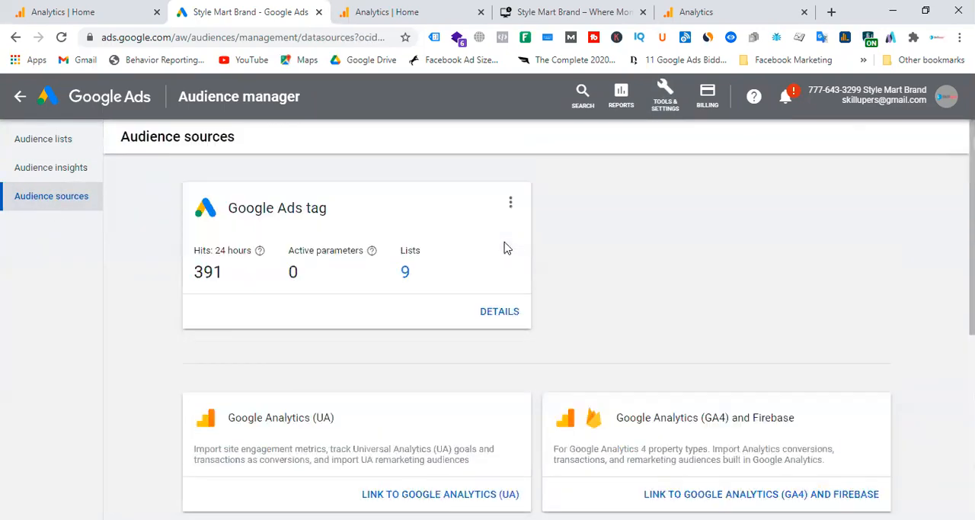
pyautogui.click(512, 205)
pyautogui.click(496, 211)
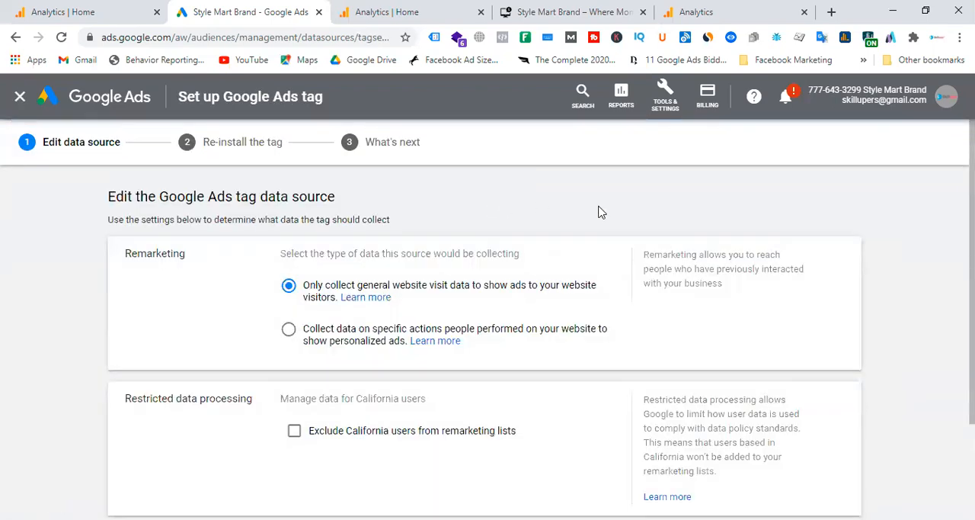
# Step: Examine the Google Ads tag's remarketing data types, restricted data processing and advanced settings
pyautogui.scroll(-2, 496, 253)
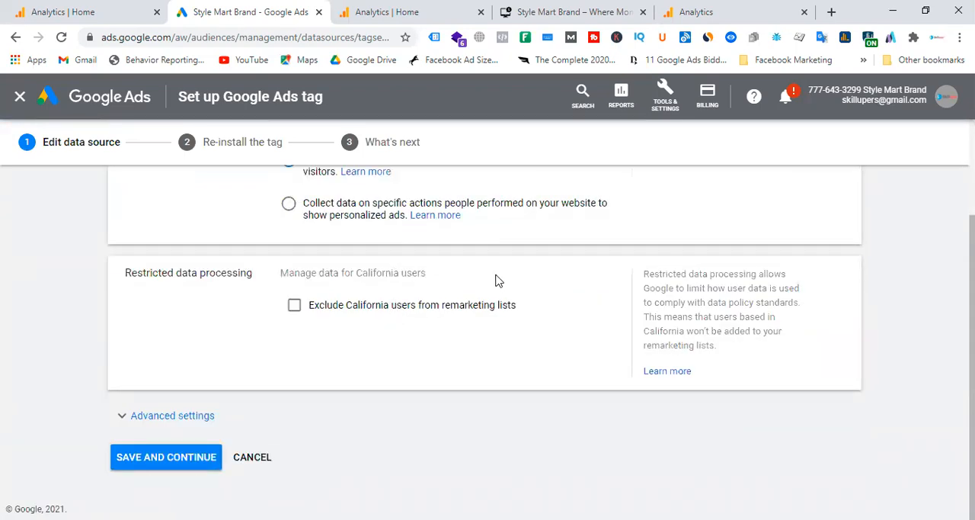
pyautogui.scroll(2, 496, 281)
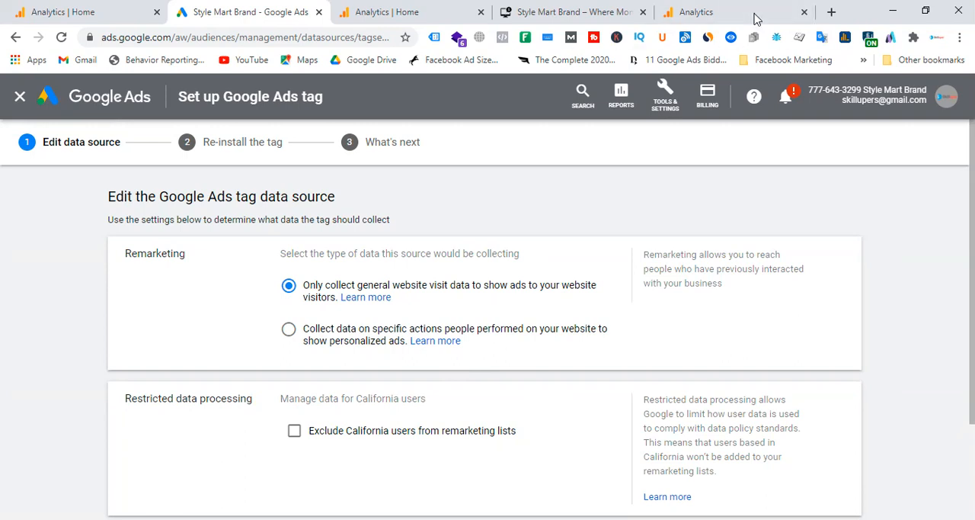
pyautogui.scroll(-1, 864, 119)
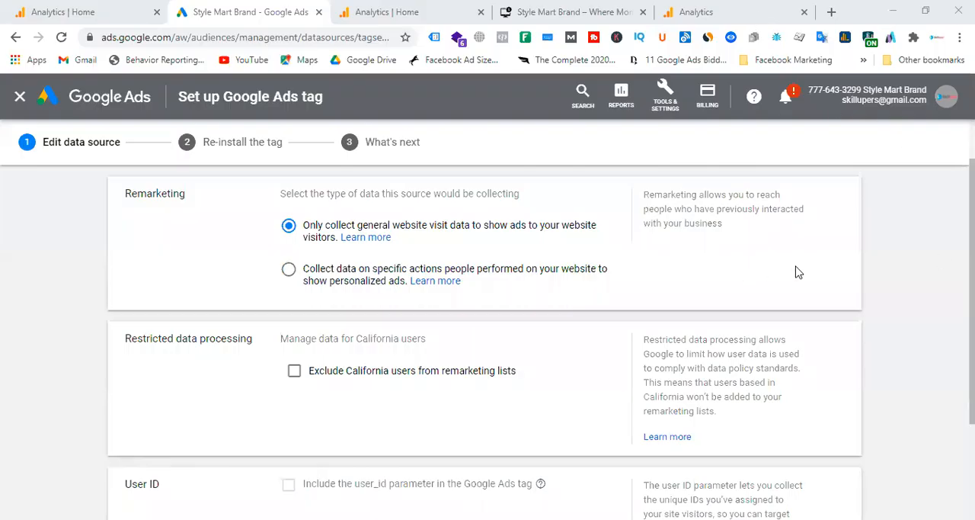
pyautogui.scroll(1, 798, 272)
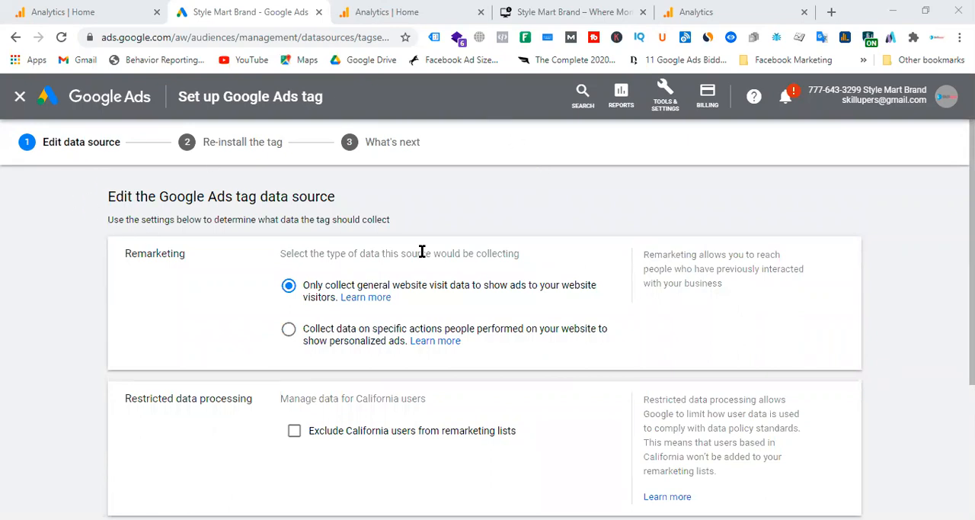
pyautogui.scroll(-3, 424, 255)
pyautogui.scroll(3, 424, 259)
# Step: Try the specific-actions data collection option for the Google Ads tag, restore general website visit data, and leave the tag setup
pyautogui.click(290, 335)
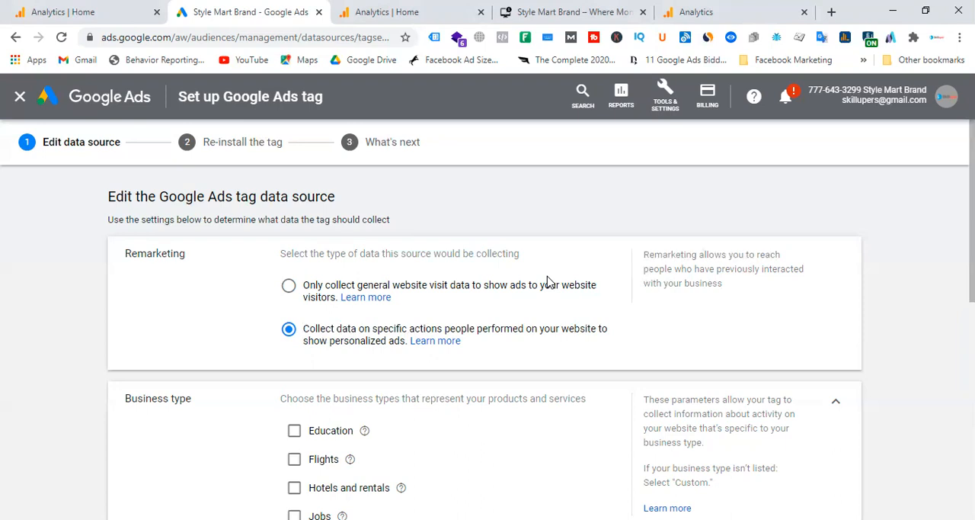
pyautogui.click(666, 99)
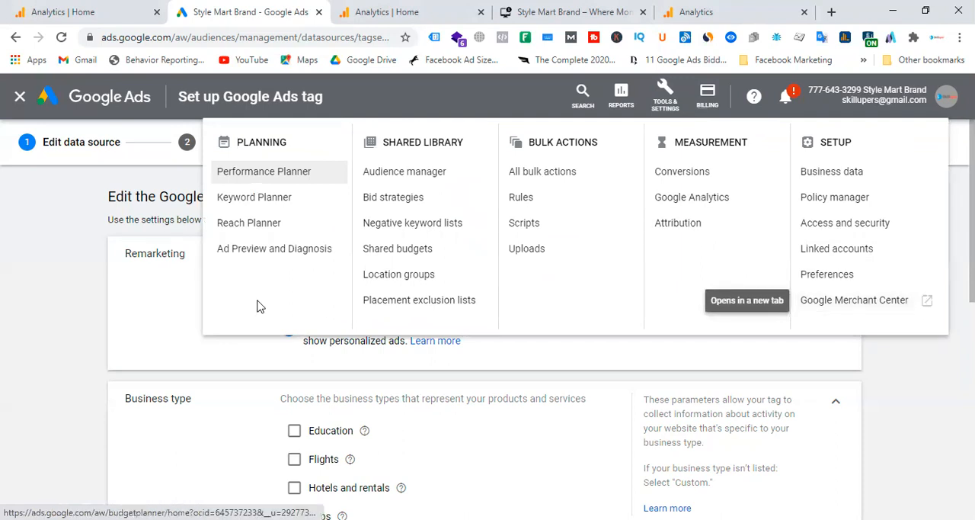
pyautogui.click(29, 303)
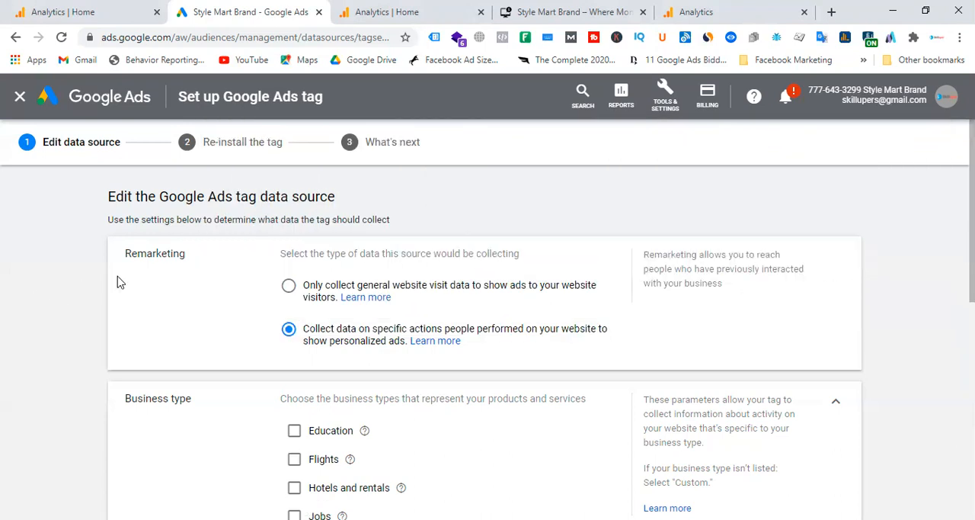
pyautogui.click(289, 287)
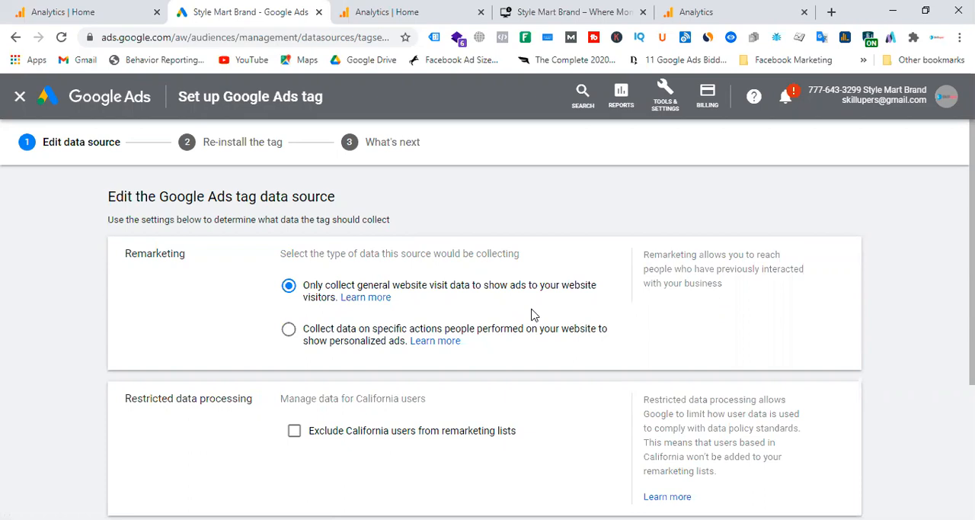
pyautogui.click(21, 102)
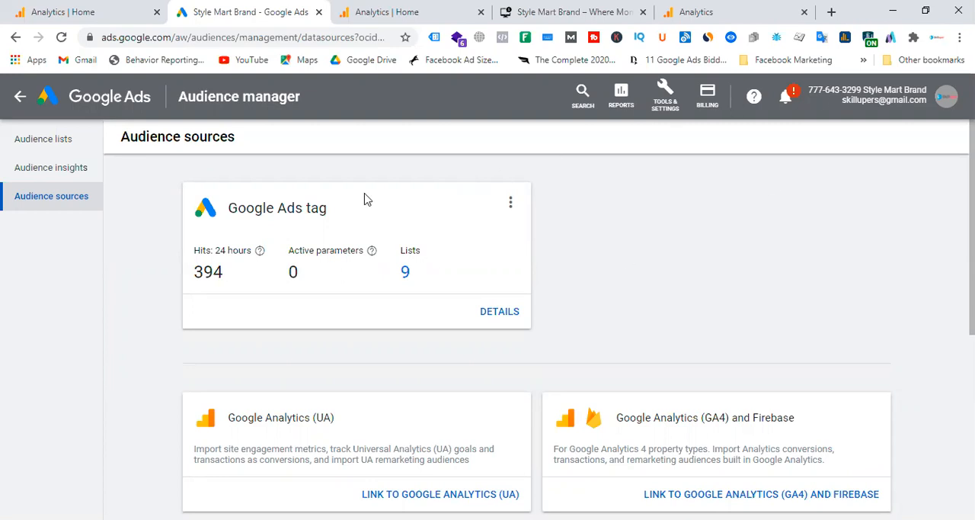
# Step: Open Google Tag Manager in a new browser tab
pyautogui.click(107, 6)
pyautogui.click(236, 9)
pyautogui.click(448, 10)
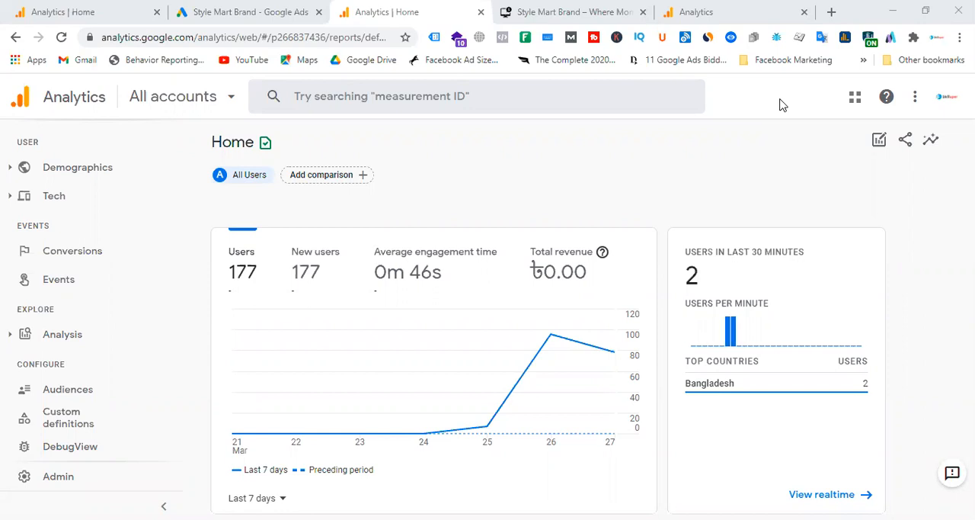
pyautogui.click(831, 12)
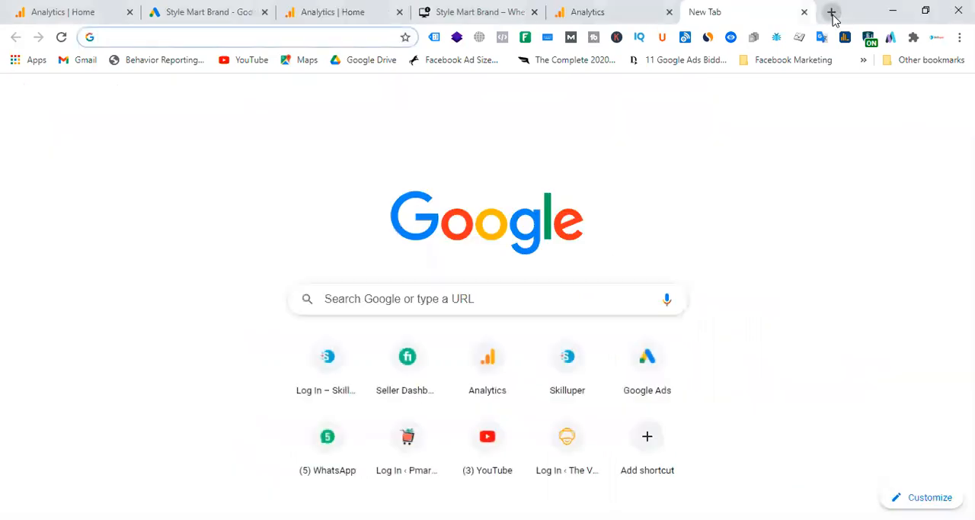
pyautogui.write('tag')
pyautogui.press('Return')
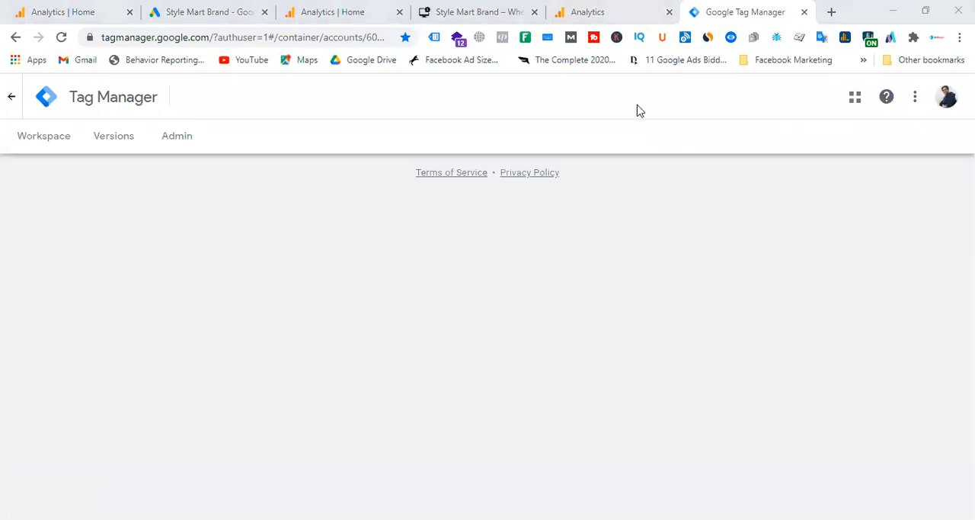
# Step: Inspect the tags installed on stylemartbrand.com with Tag Assistant, including the remarketing and Tag Manager entries
pyautogui.click(482, 11)
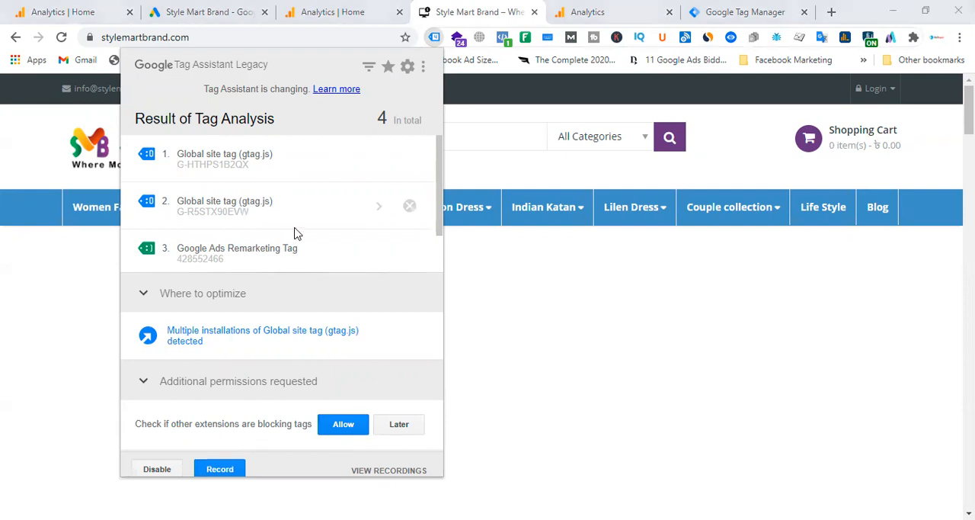
pyautogui.scroll(-1, 297, 233)
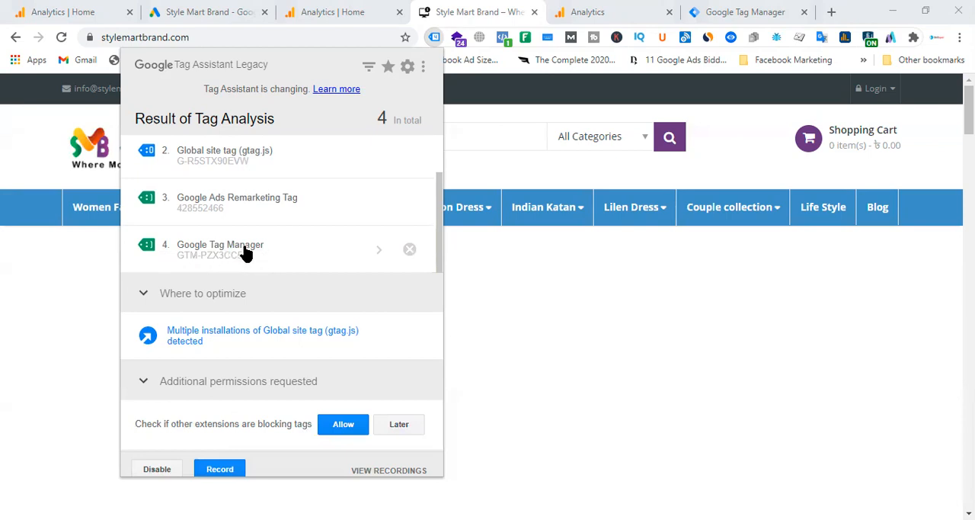
# Step: Return to Google Tag Manager and switch to the Skilluper Google account
pyautogui.click(729, 11)
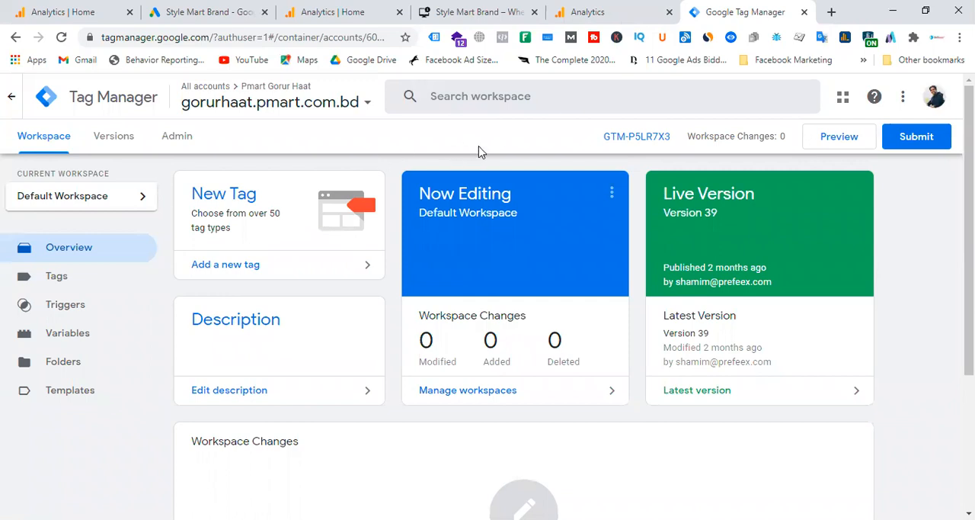
pyautogui.click(207, 102)
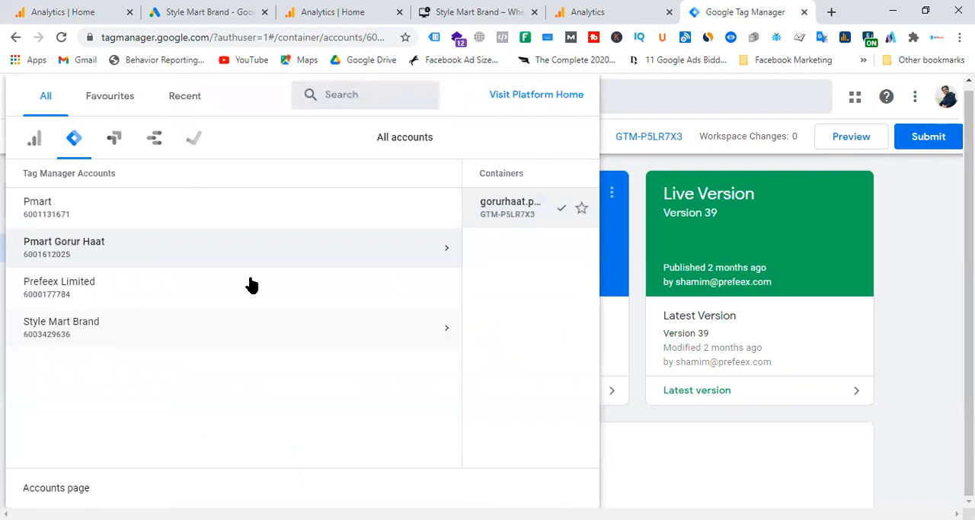
pyautogui.click(947, 103)
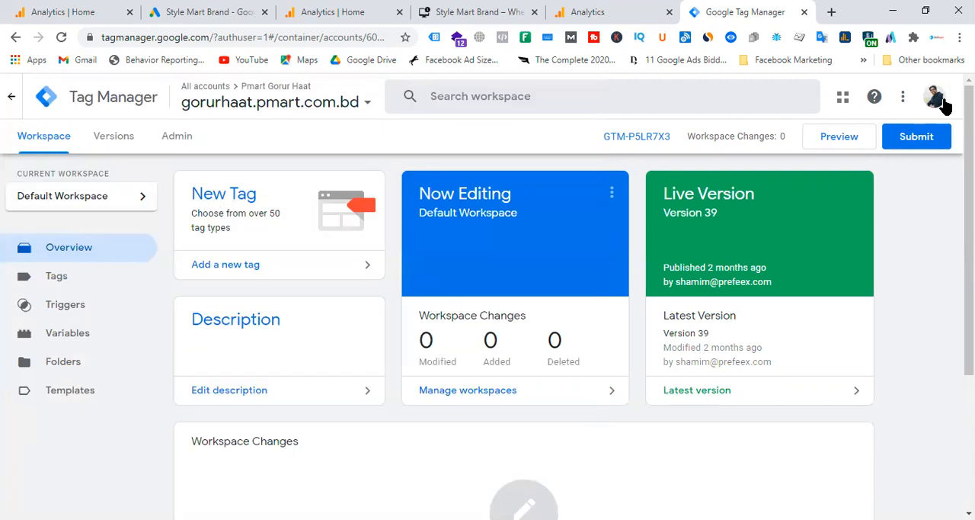
pyautogui.click(944, 102)
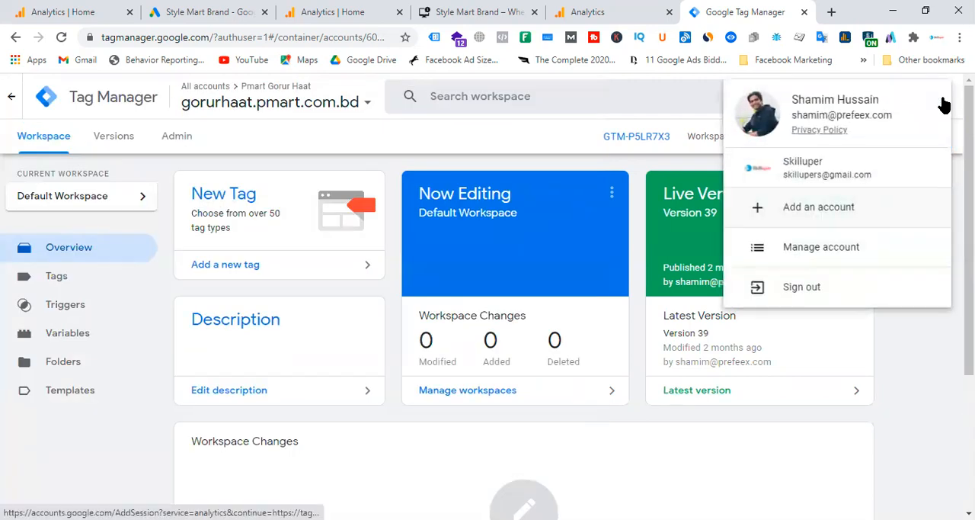
pyautogui.click(817, 172)
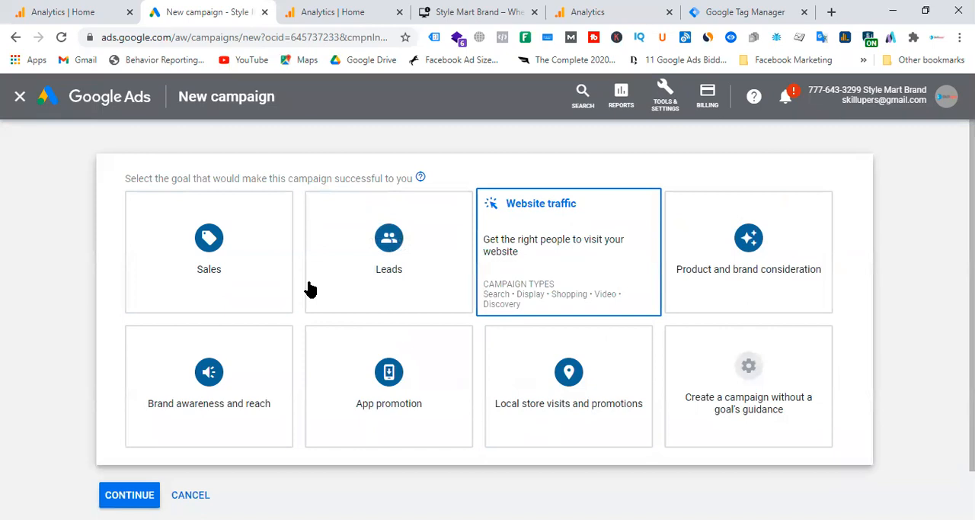
# Step: Set up a new Google Ads campaign with the Sales goal, the Search type and website visits as the way to reach it
pyautogui.click(276, 259)
pyautogui.scroll(-1, 282, 259)
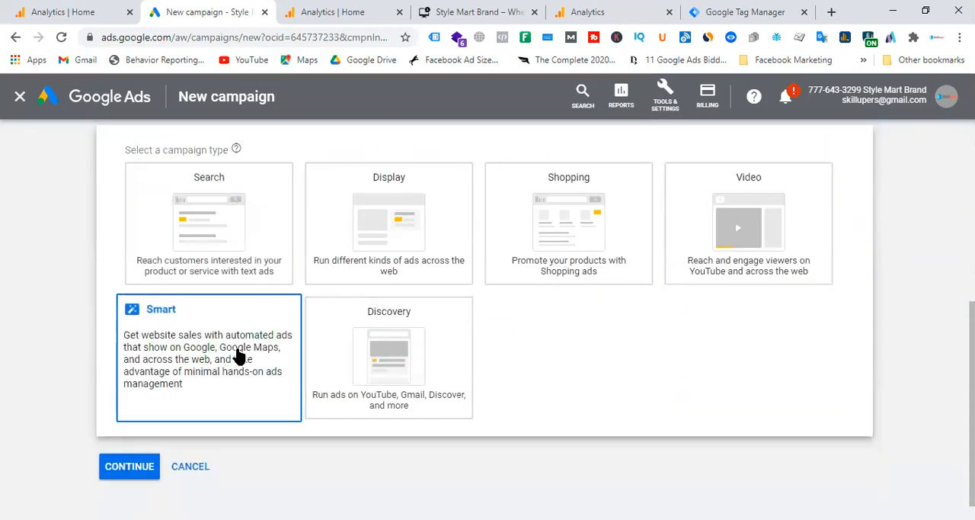
pyautogui.click(239, 236)
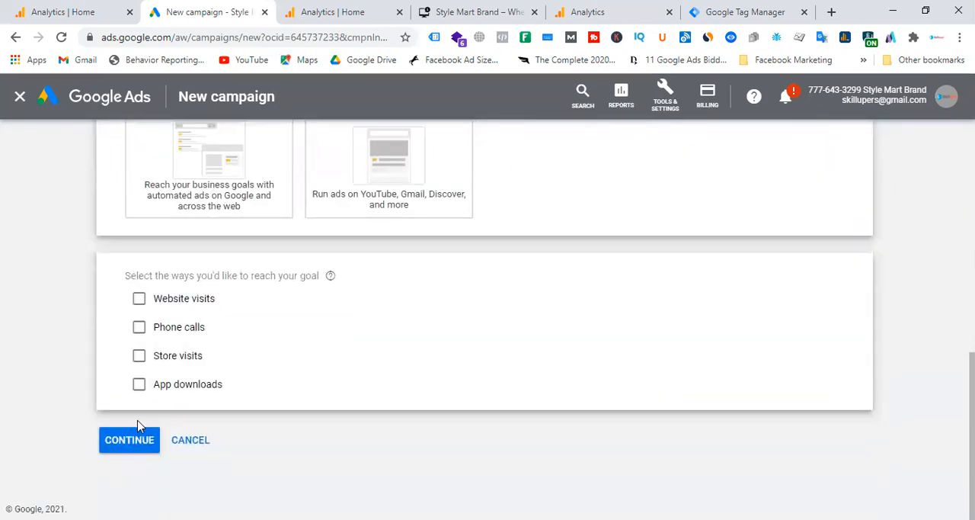
pyautogui.click(139, 299)
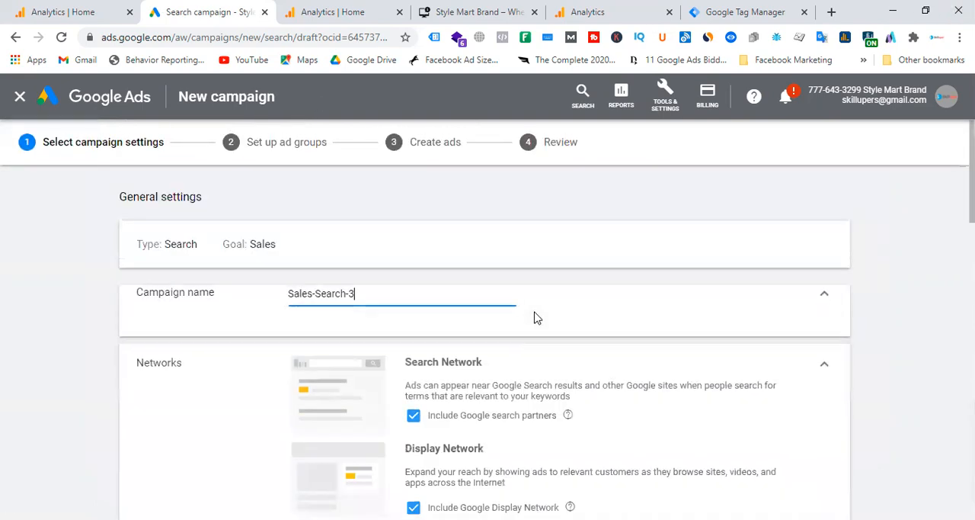
# Step: Review the Sales-Search-3 campaign settings, including languages, bidding, ad extensions and the expanded additional settings
pyautogui.scroll(-5, 567, 306)
pyautogui.scroll(-10, 493, 296)
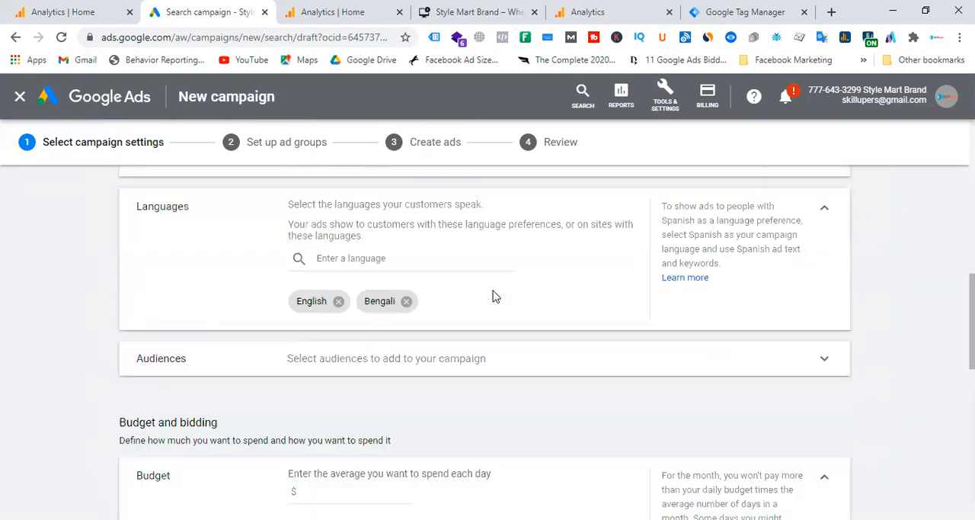
pyautogui.scroll(-1, 495, 295)
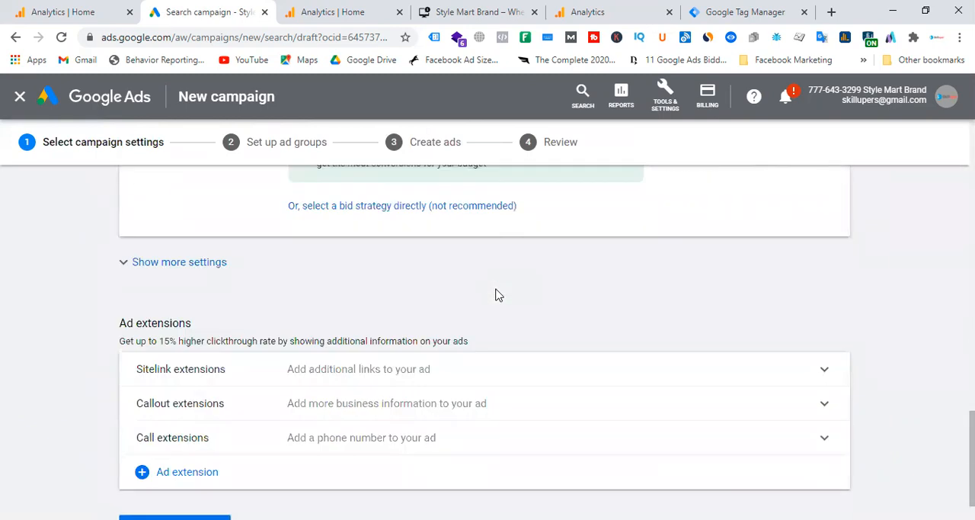
pyautogui.click(191, 265)
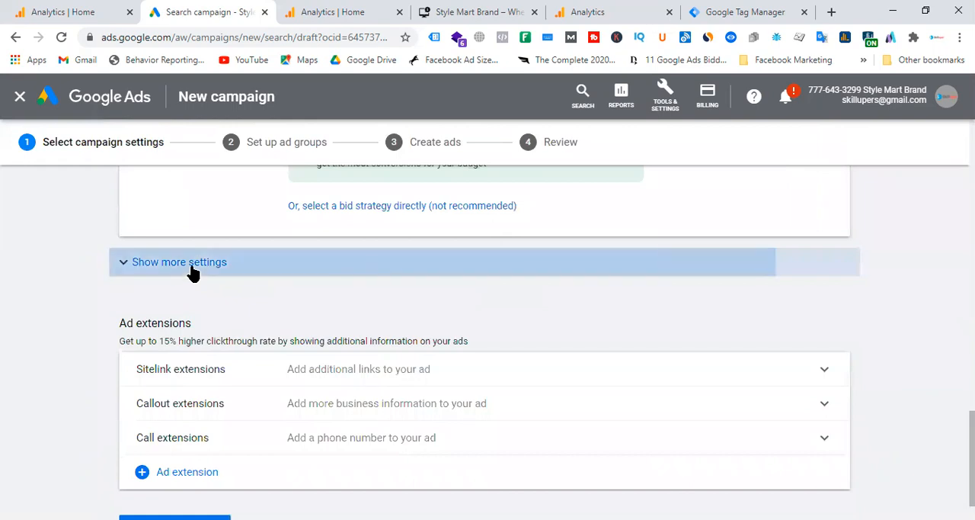
pyautogui.scroll(5, 601, 340)
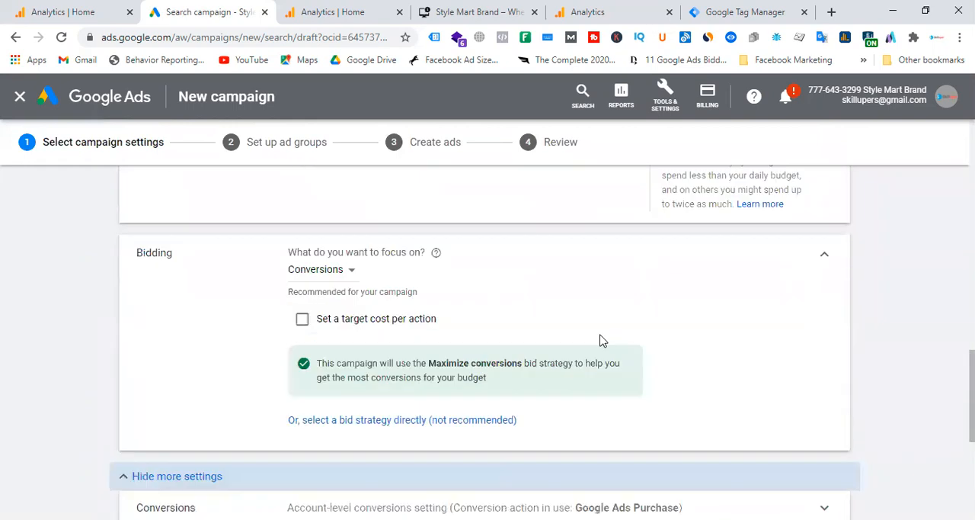
pyautogui.scroll(4, 601, 341)
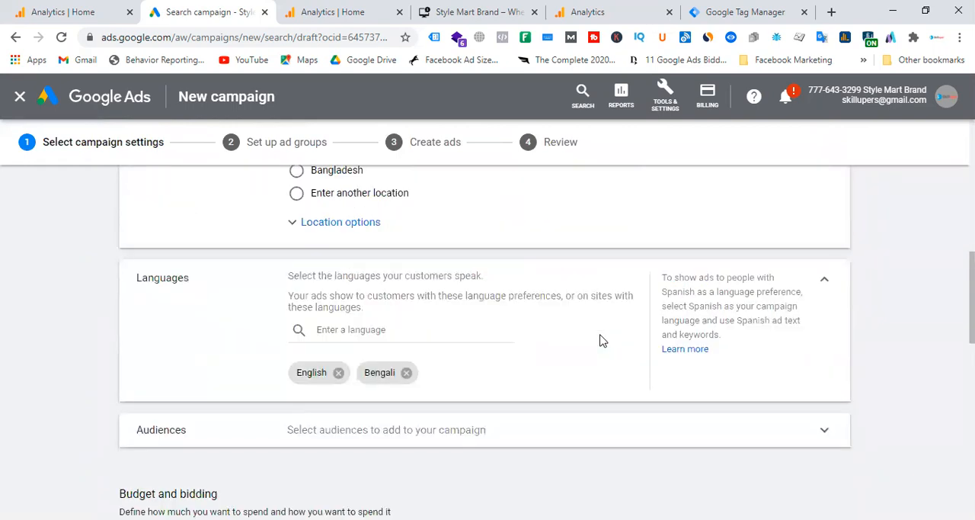
pyautogui.scroll(8, 601, 341)
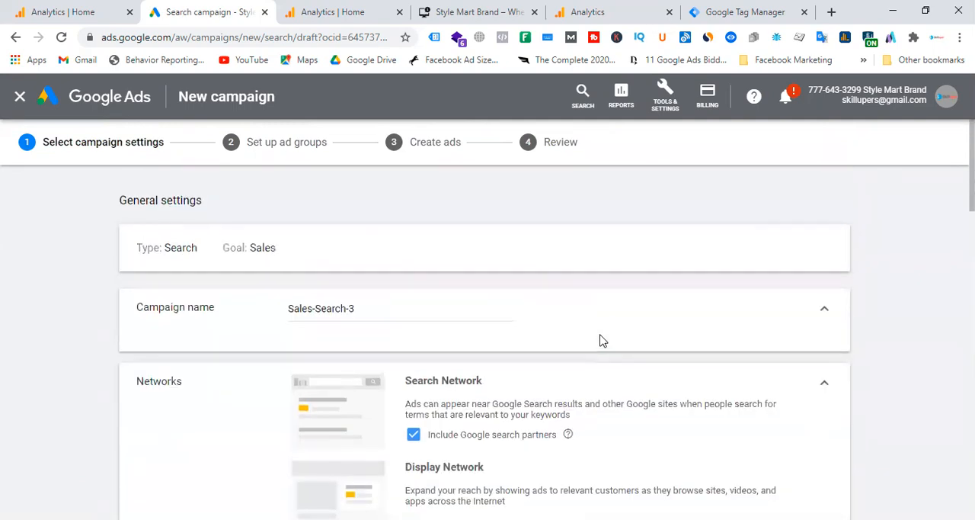
# Step: Save the Sales-Search-3 campaign settings and look over the ad group setup, including the keyword fields
pyautogui.scroll(-17, 601, 340)
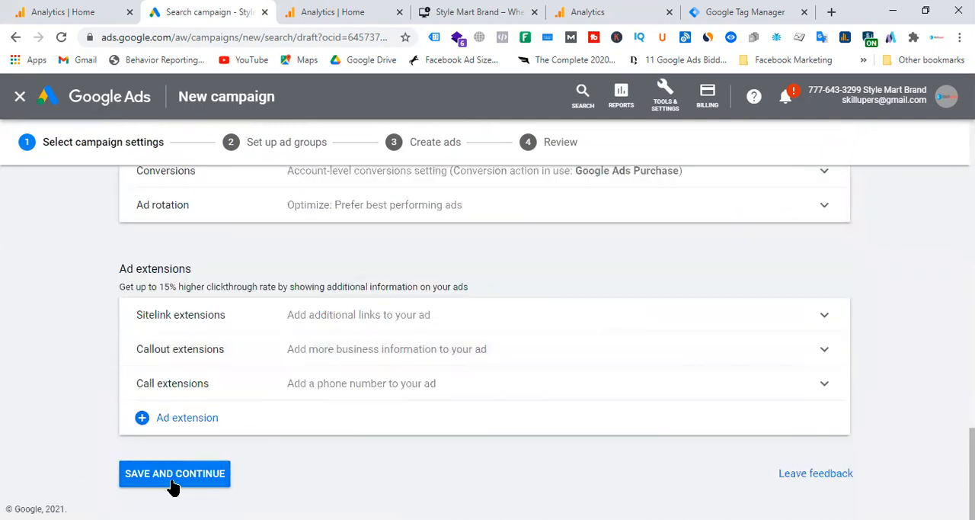
pyautogui.click(174, 484)
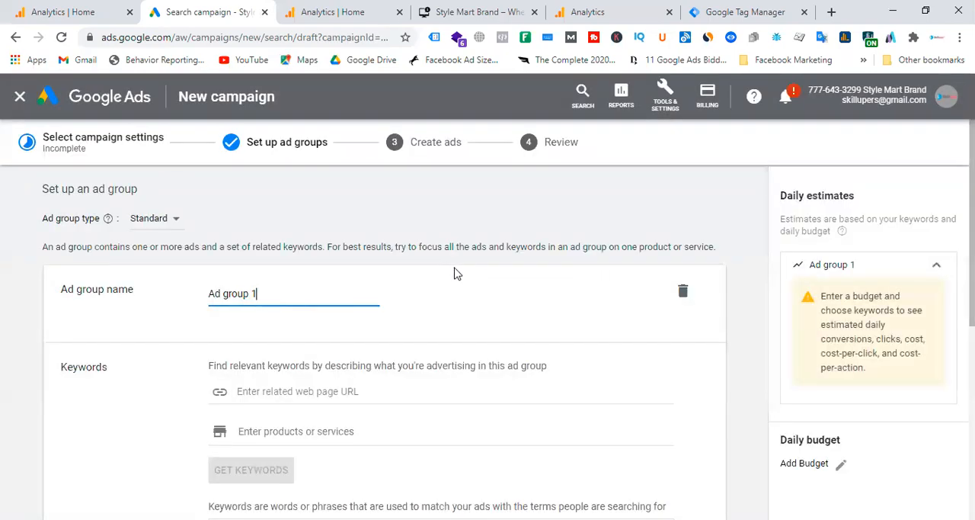
pyautogui.scroll(-6, 455, 271)
pyautogui.scroll(5, 403, 330)
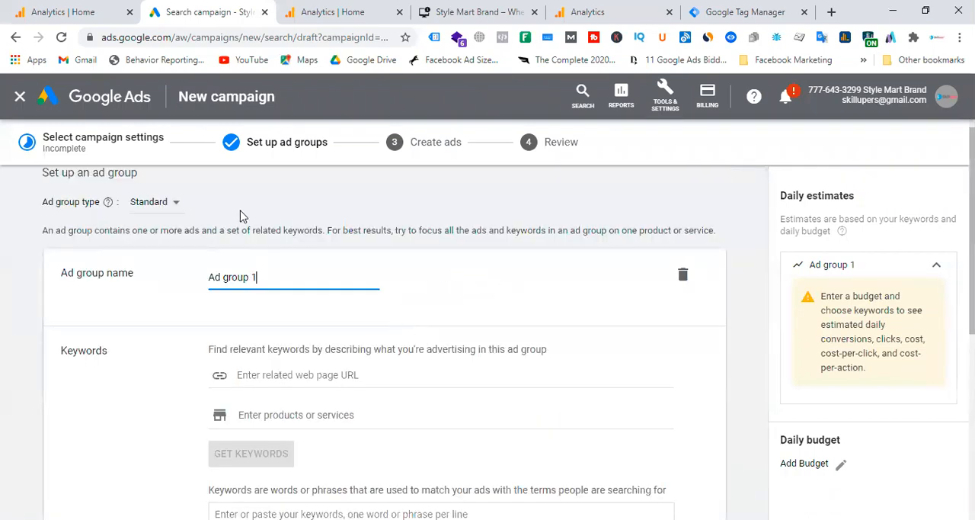
# Step: Continue past ad group setup, look over the responsive search ad form and go back to the campaign settings
pyautogui.scroll(-6, 427, 277)
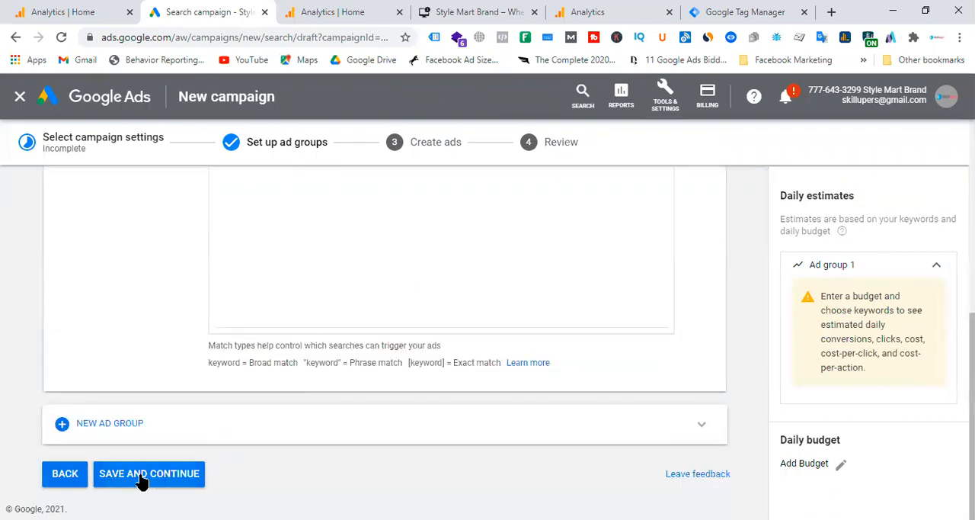
pyautogui.click(145, 473)
pyautogui.scroll(-8, 358, 339)
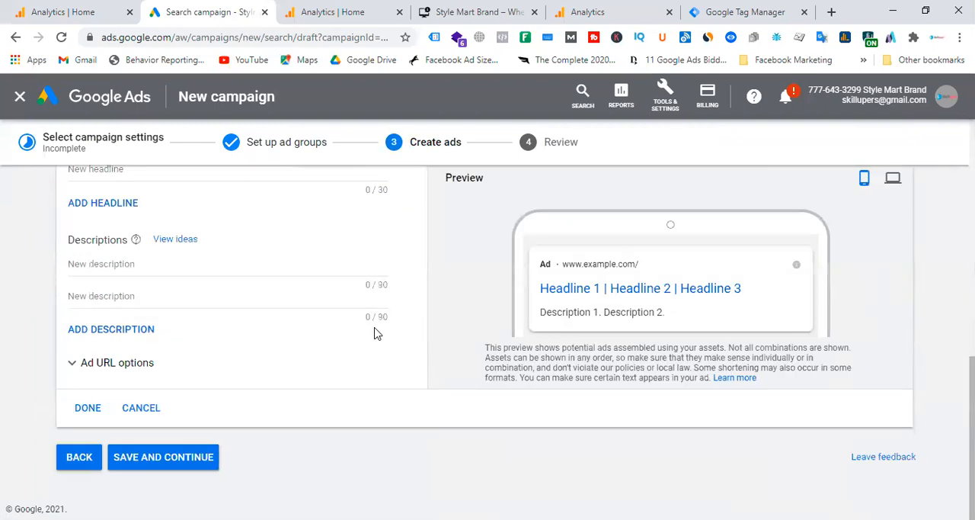
pyautogui.scroll(8, 374, 333)
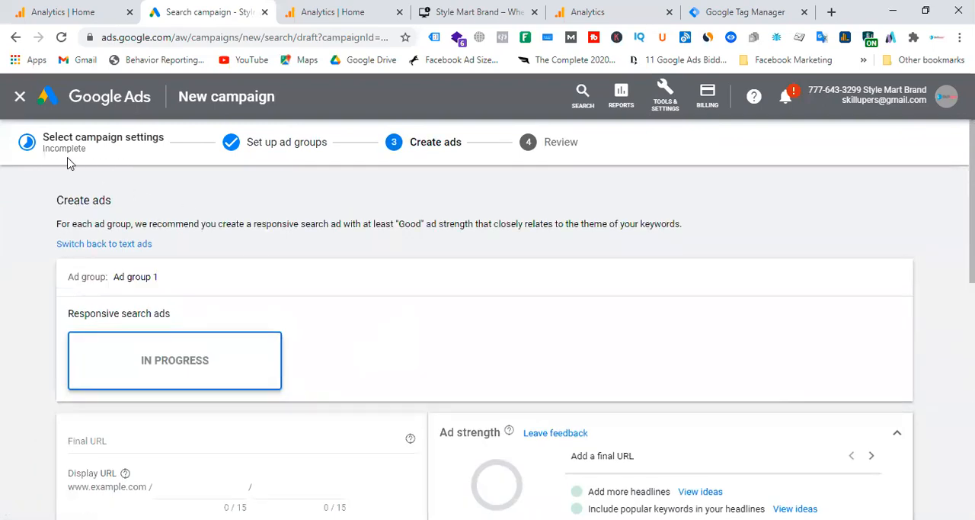
pyautogui.click(127, 144)
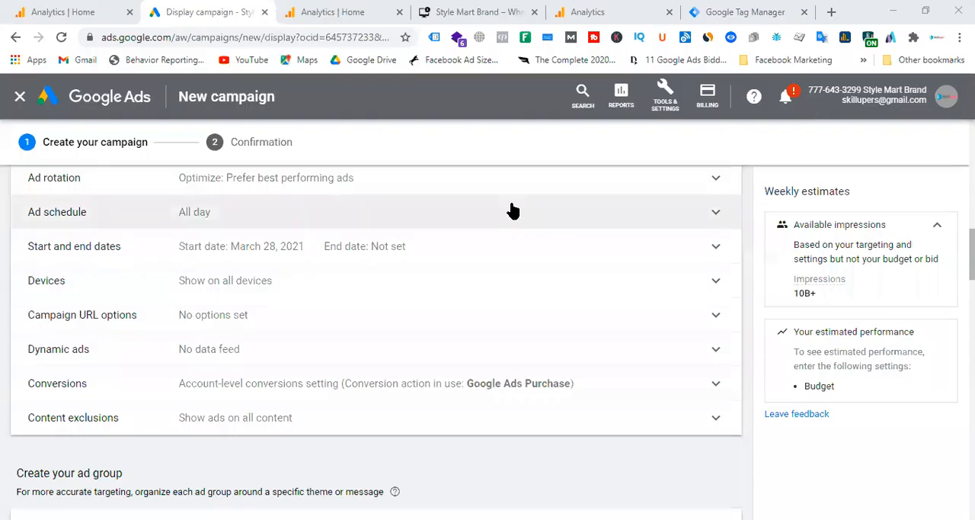
# Step: Expand the Dynamic ads setting of the Display campaign and open Audience manager in a separate tab
pyautogui.click(218, 350)
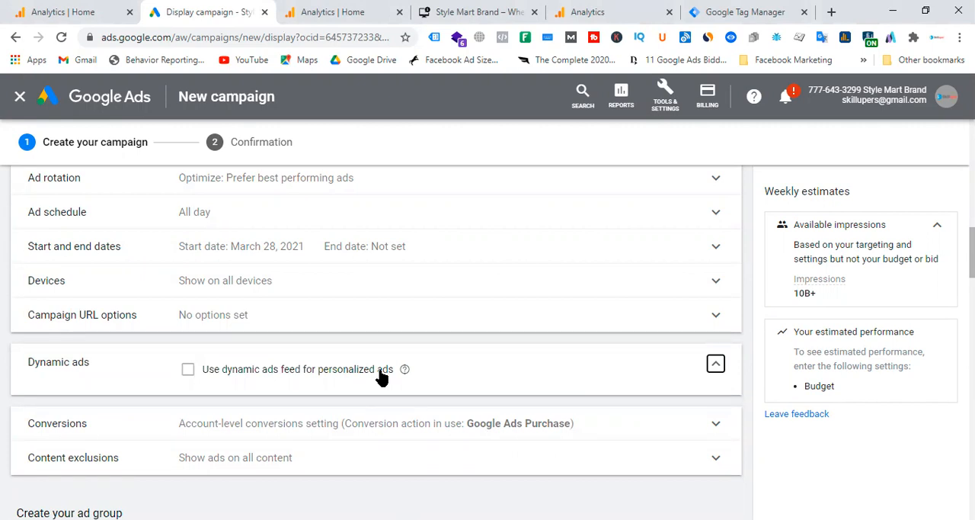
pyautogui.click(667, 98)
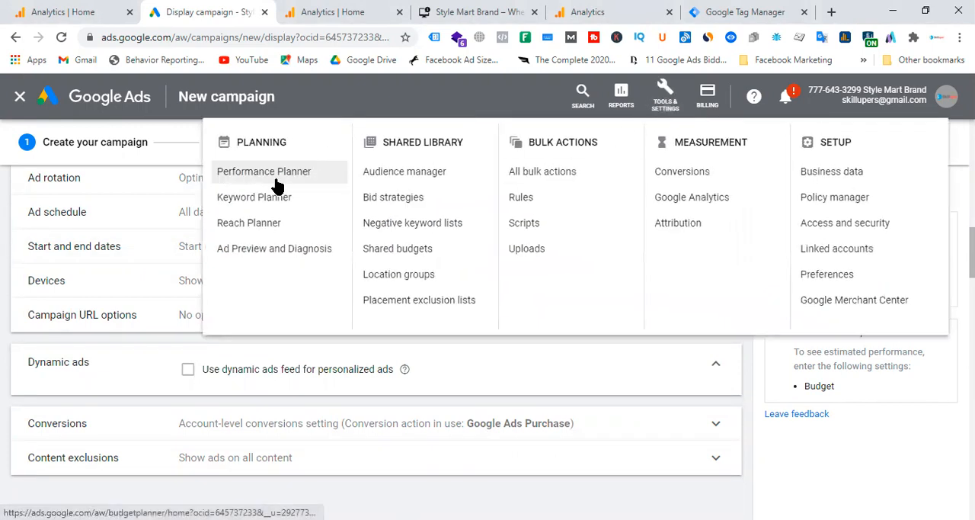
pyautogui.rightClick(380, 172)
pyautogui.click(431, 183)
pyautogui.click(319, 6)
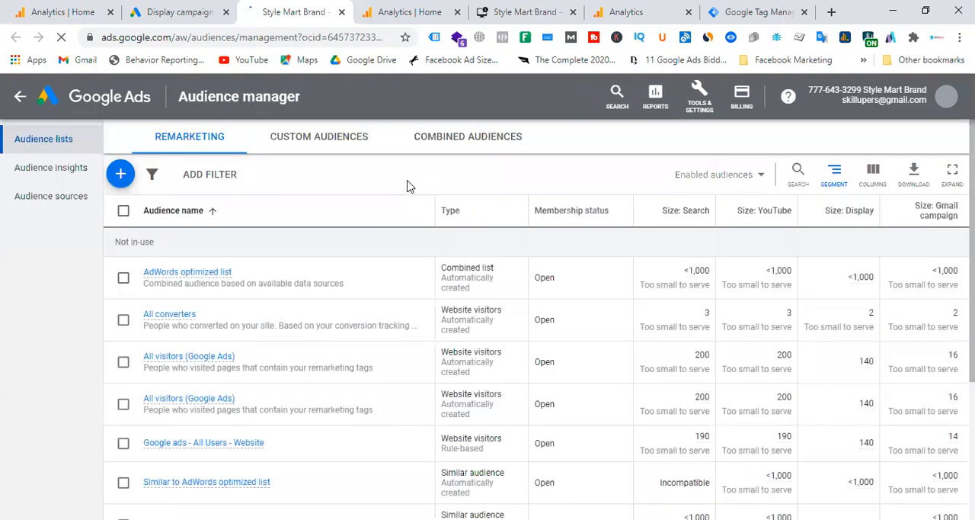
# Step: Look through the remarketing audience lists and open the details of the "Google ads - All Users - Website" list
pyautogui.scroll(-3, 377, 336)
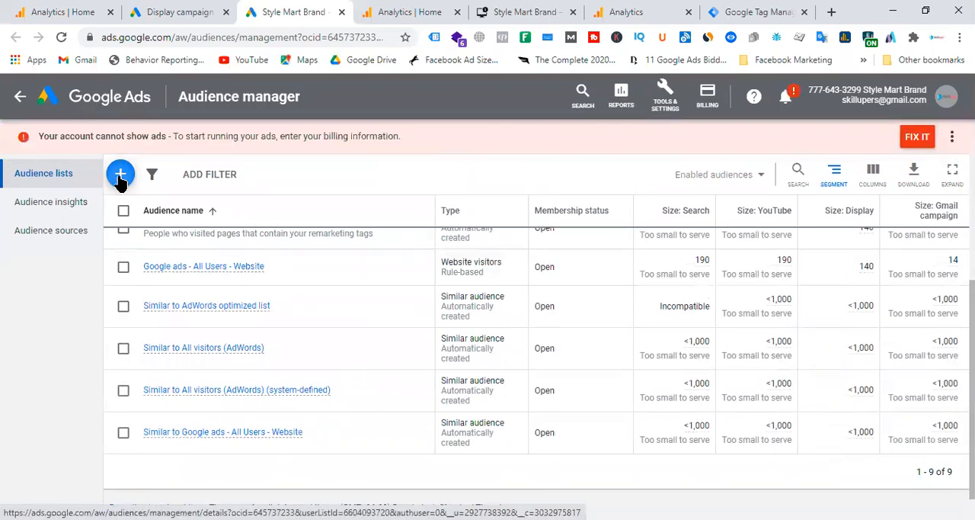
pyautogui.click(120, 177)
pyautogui.click(437, 161)
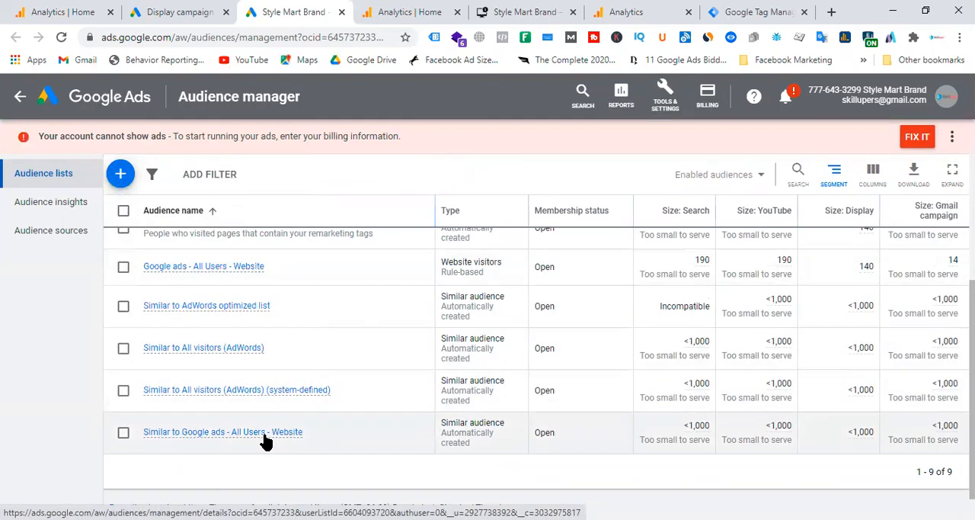
pyautogui.scroll(2, 252, 405)
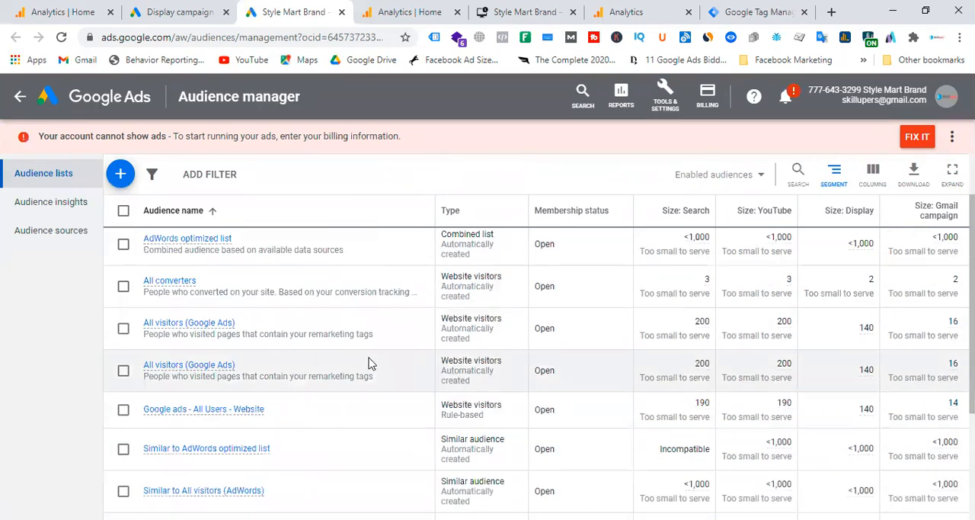
pyautogui.scroll(-1, 369, 364)
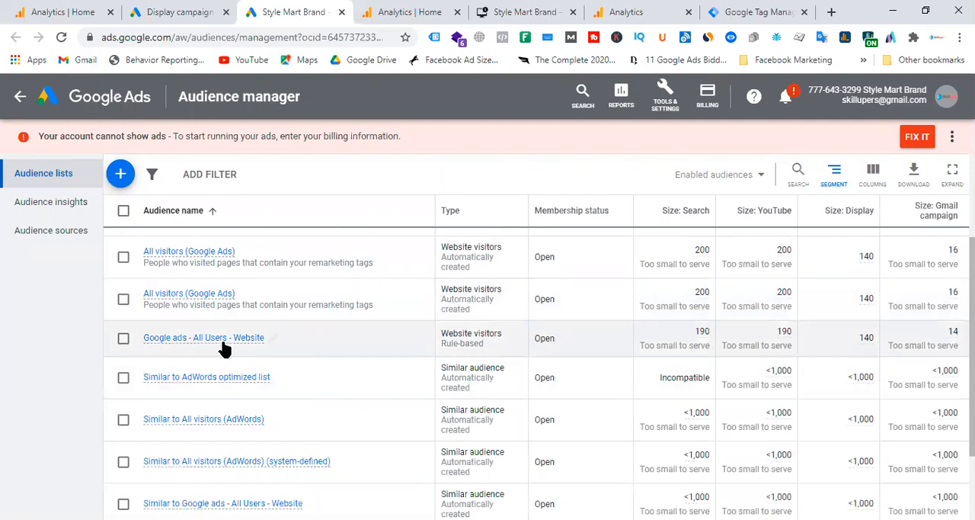
pyautogui.click(223, 337)
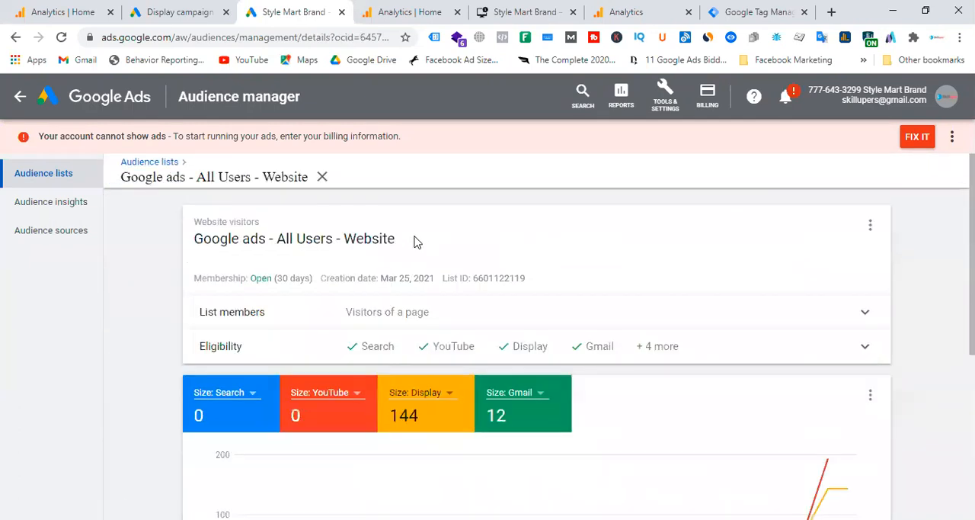
# Step: Edit the Google Ads tag audience source to collect data on specific actions for personalized ads, with Retail as the business type
pyautogui.click(65, 245)
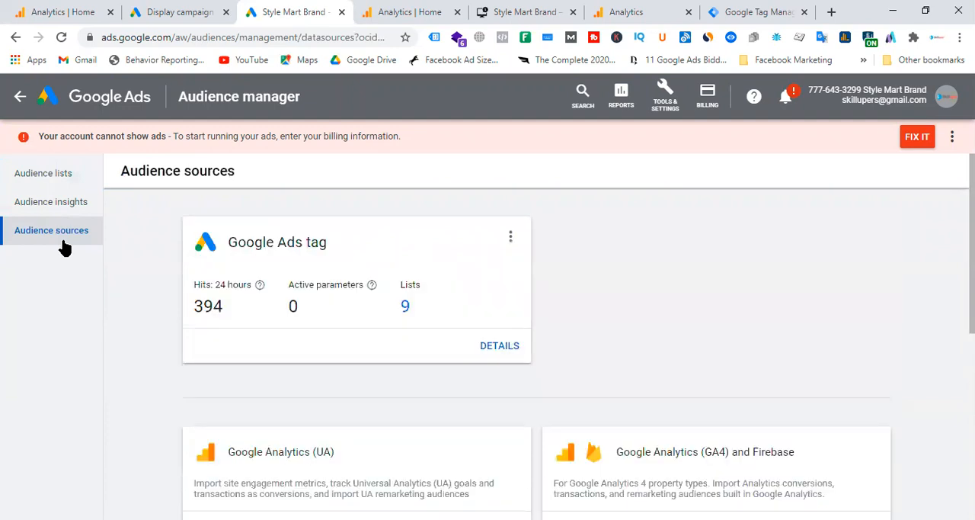
pyautogui.click(511, 238)
pyautogui.click(470, 244)
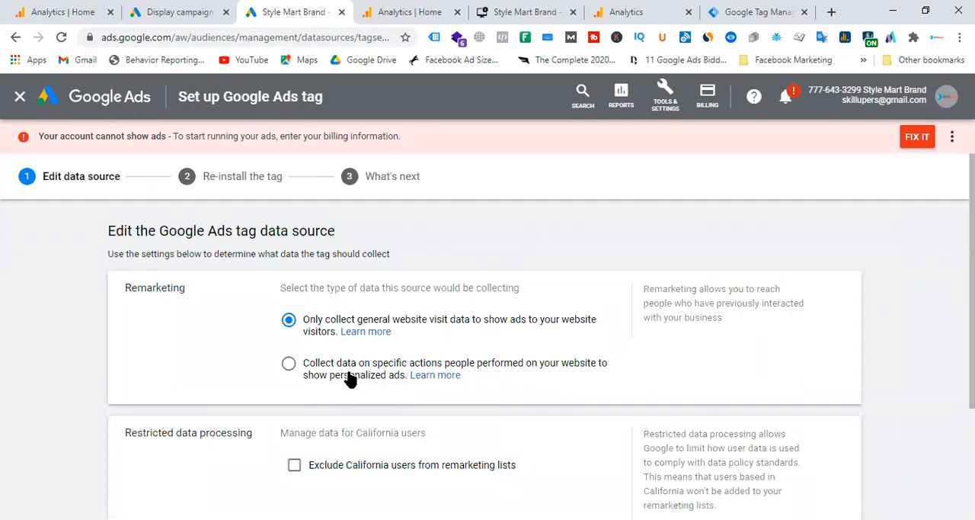
pyautogui.click(289, 364)
pyautogui.scroll(-3, 450, 340)
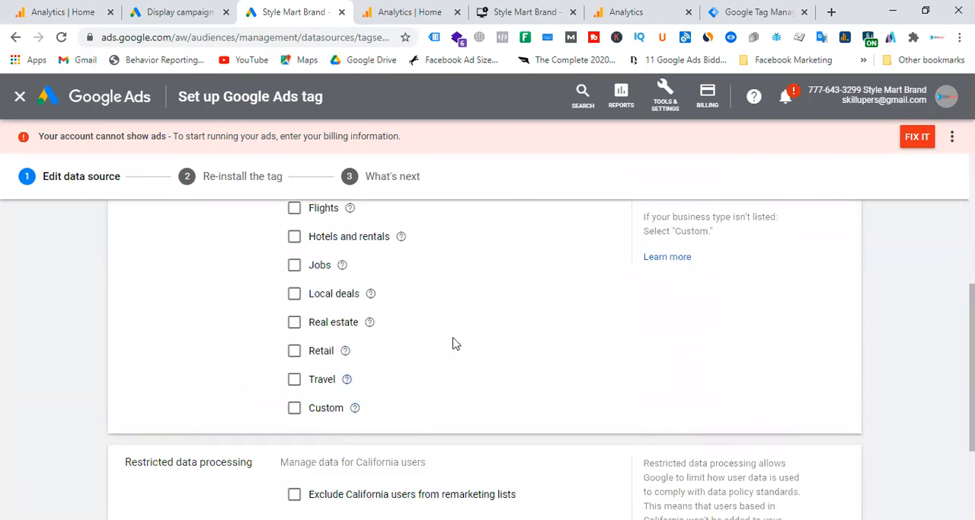
pyautogui.click(295, 356)
# Step: In the Display campaign, try the dynamic ads feed for personalized ads with the Retail business type and switch the feed off again
pyautogui.click(193, 9)
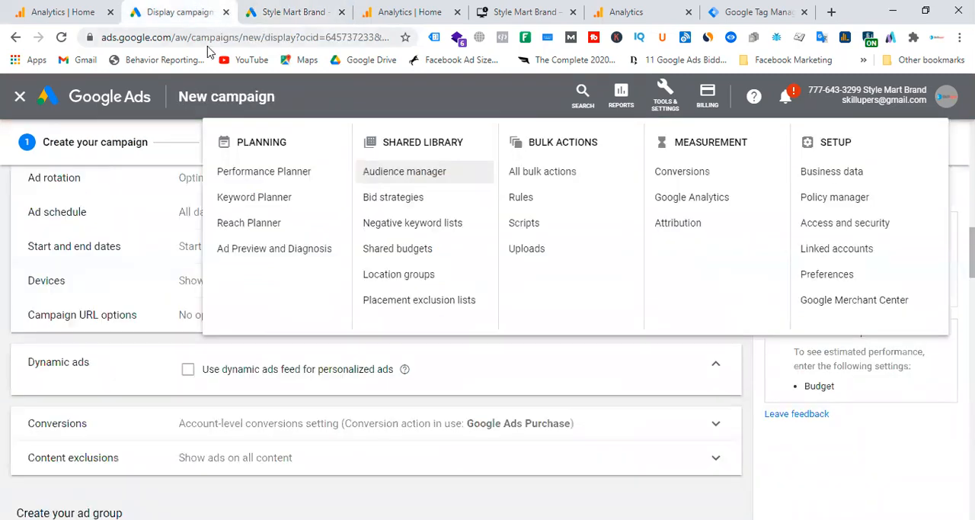
pyautogui.click(44, 382)
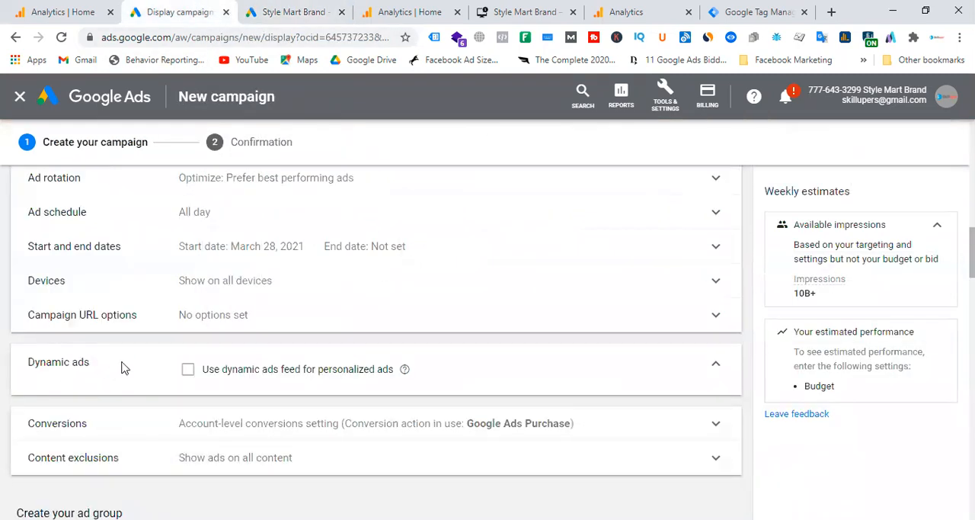
pyautogui.click(186, 372)
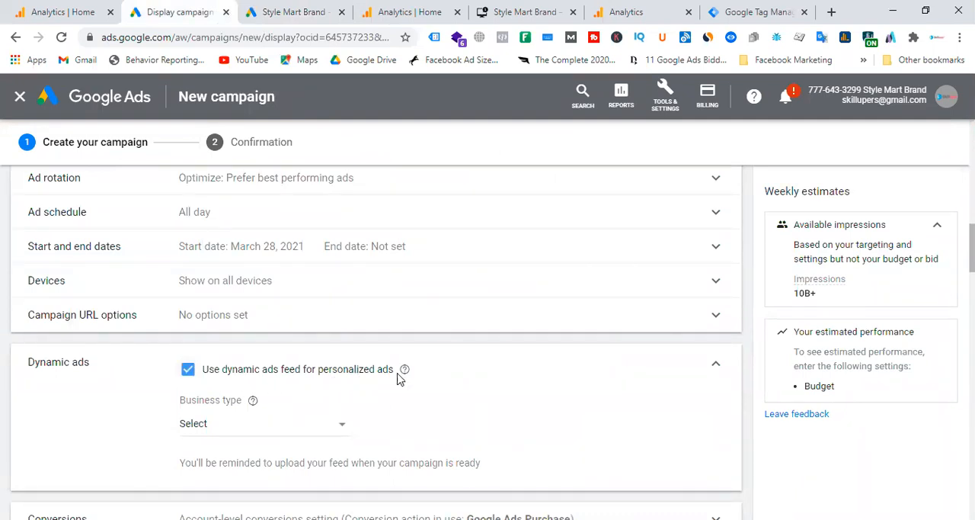
pyautogui.click(343, 427)
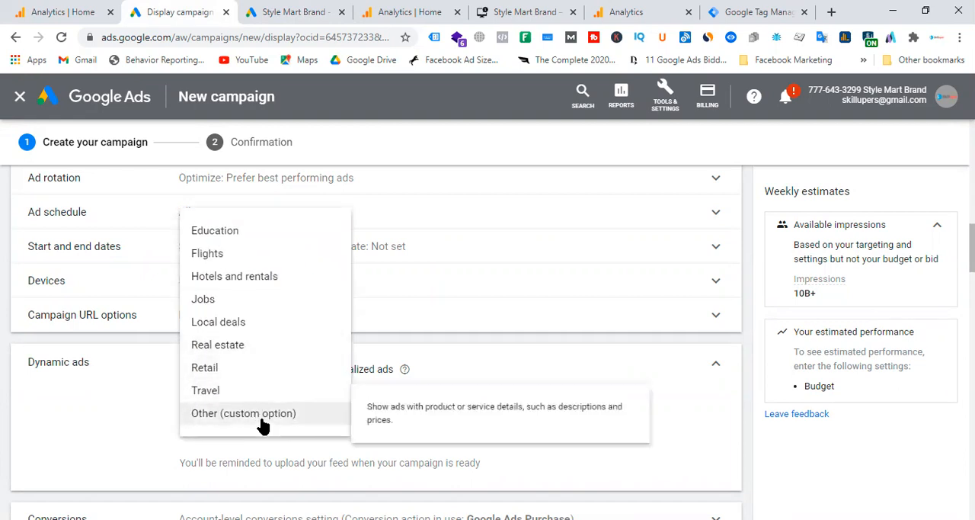
pyautogui.click(238, 369)
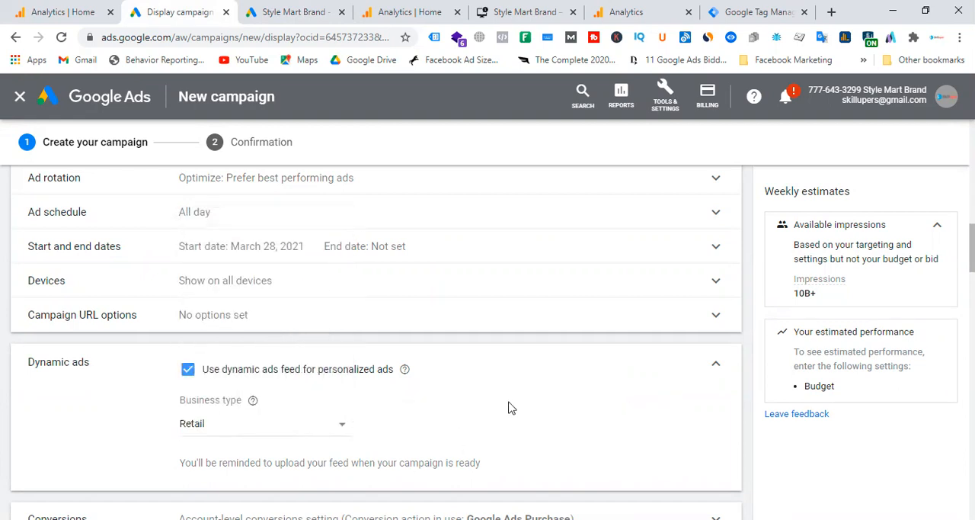
pyautogui.click(188, 370)
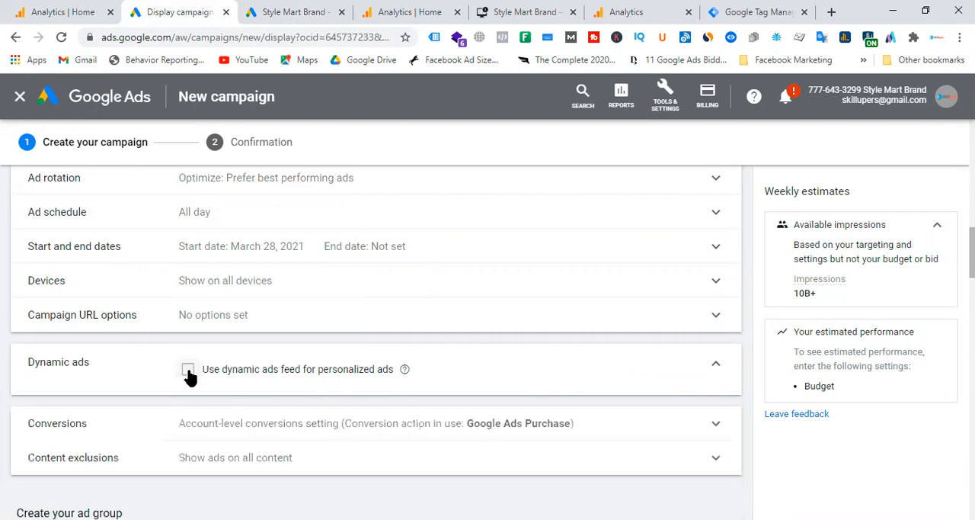
pyautogui.click(716, 369)
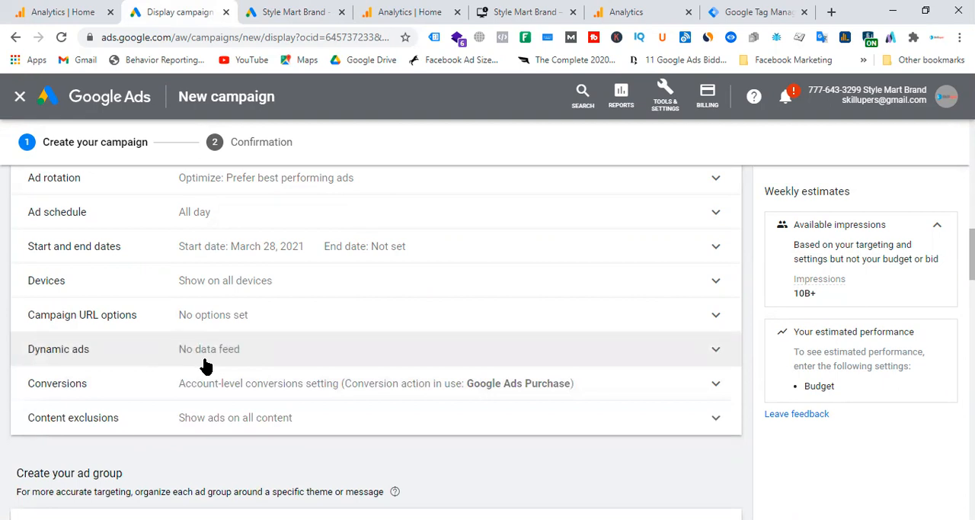
# Step: Switch to the stylemartbrand.com site and open the red Catalogue Collection dress among the best sellers
pyautogui.click(670, 99)
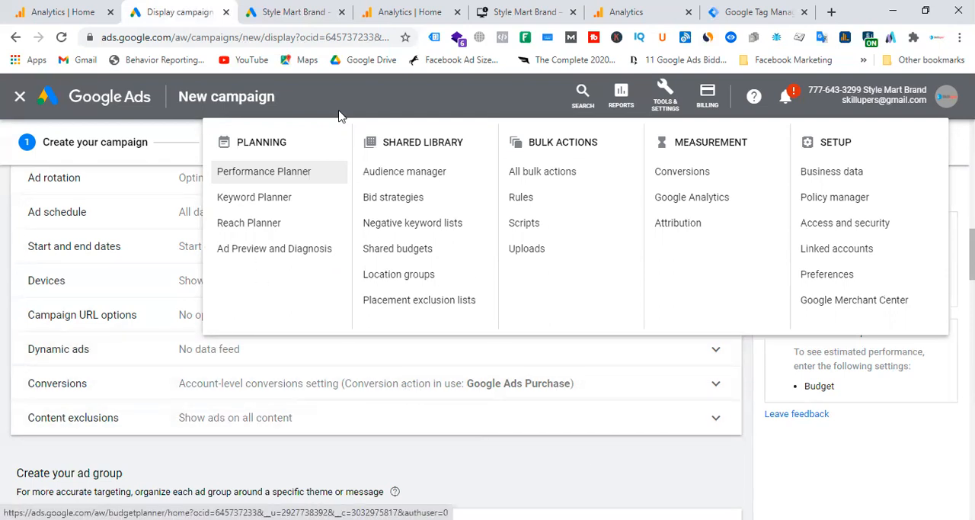
pyautogui.click(307, 10)
pyautogui.click(447, 9)
pyautogui.click(513, 9)
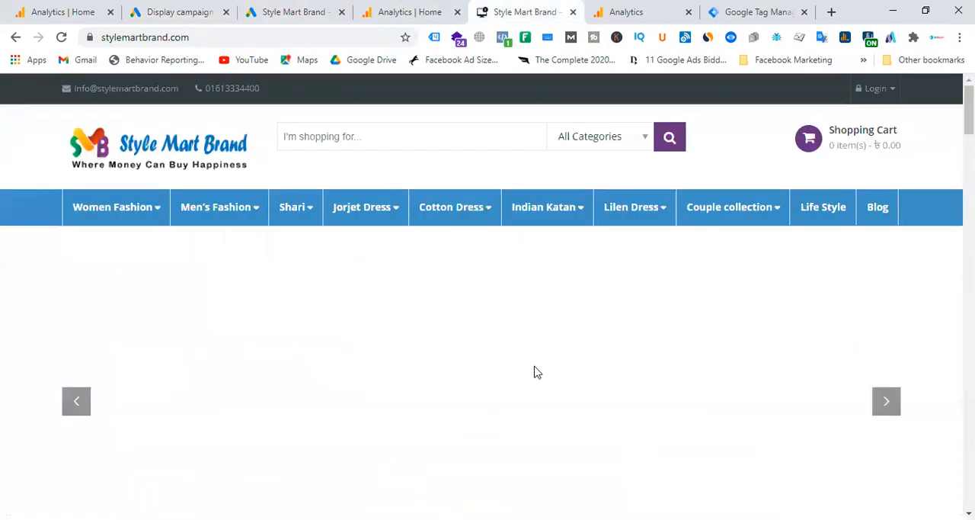
pyautogui.scroll(-5, 537, 372)
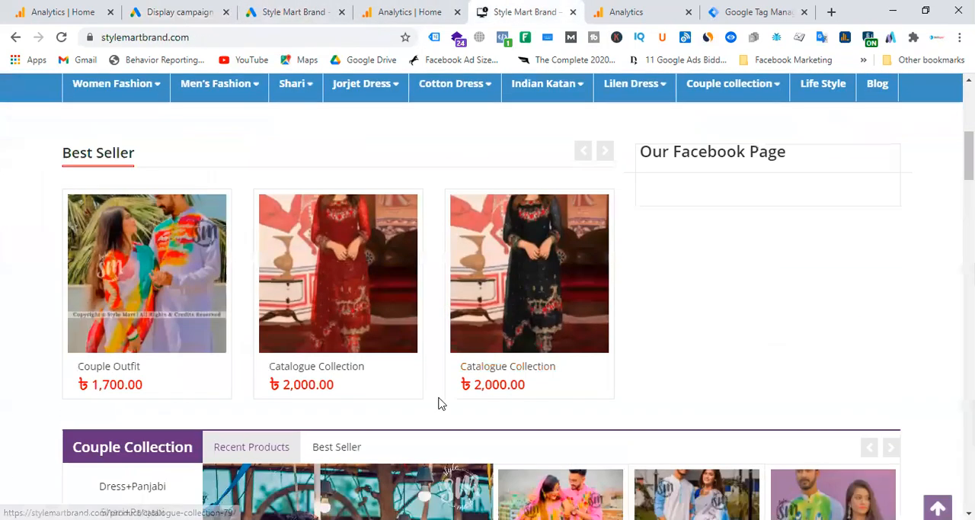
pyautogui.click(328, 295)
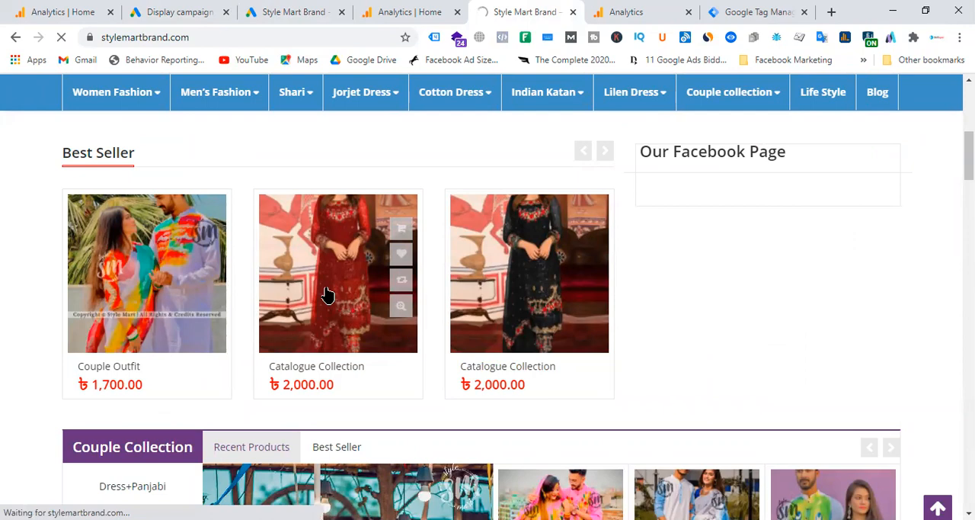
# Step: Look over the Catalogue Collection product's details, description and related products, and return to the Display campaign
pyautogui.scroll(-1, 598, 309)
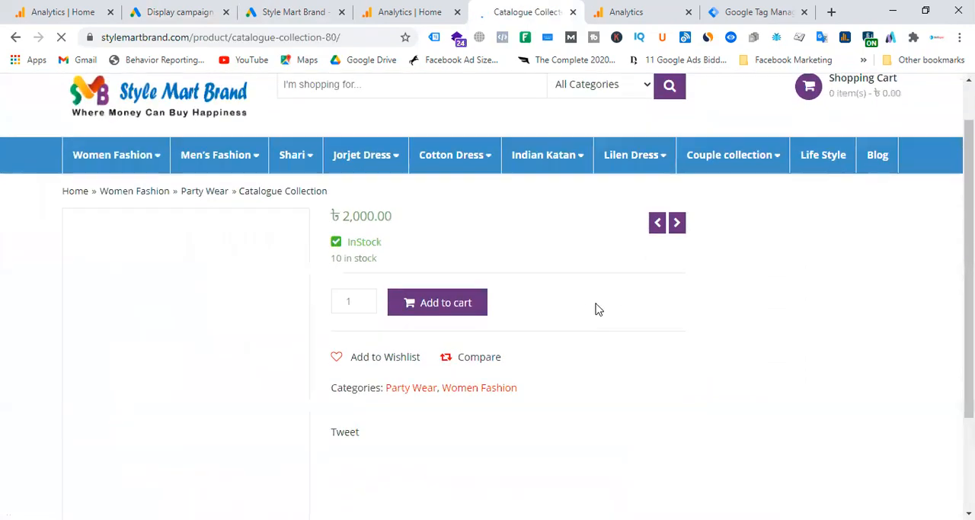
pyautogui.scroll(-15, 598, 308)
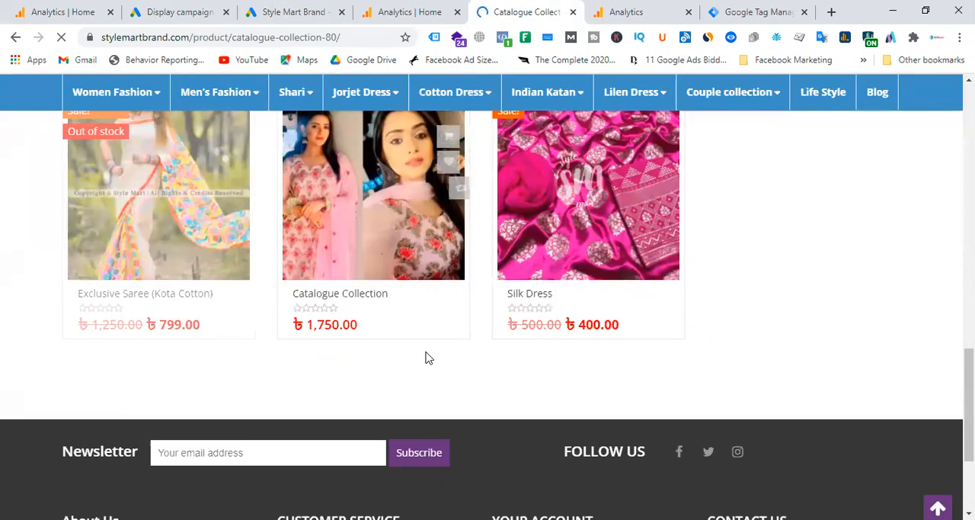
pyautogui.scroll(16, 406, 324)
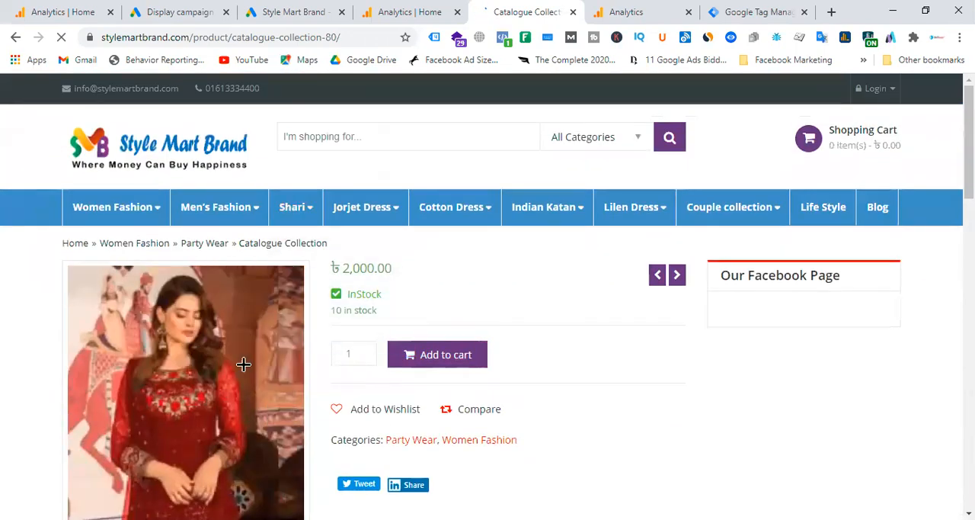
pyautogui.scroll(-4, 473, 360)
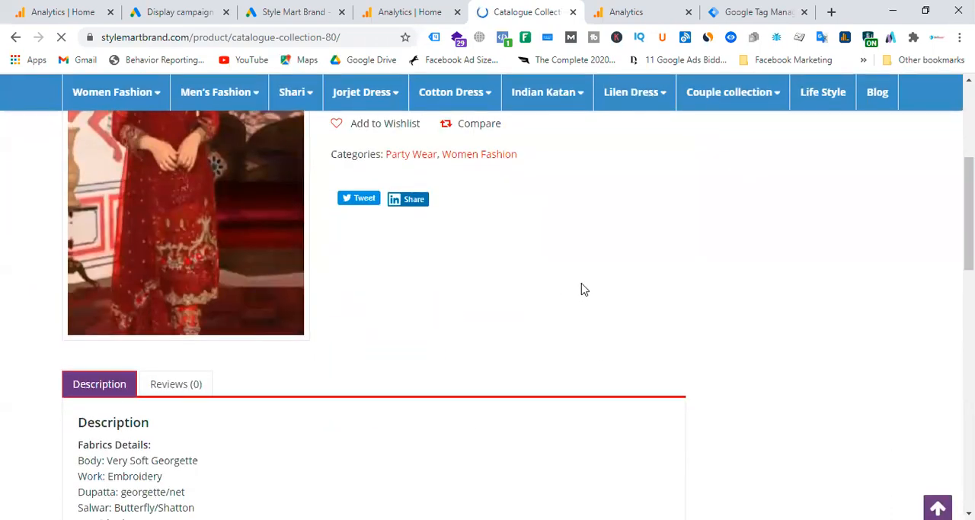
pyautogui.scroll(-6, 581, 289)
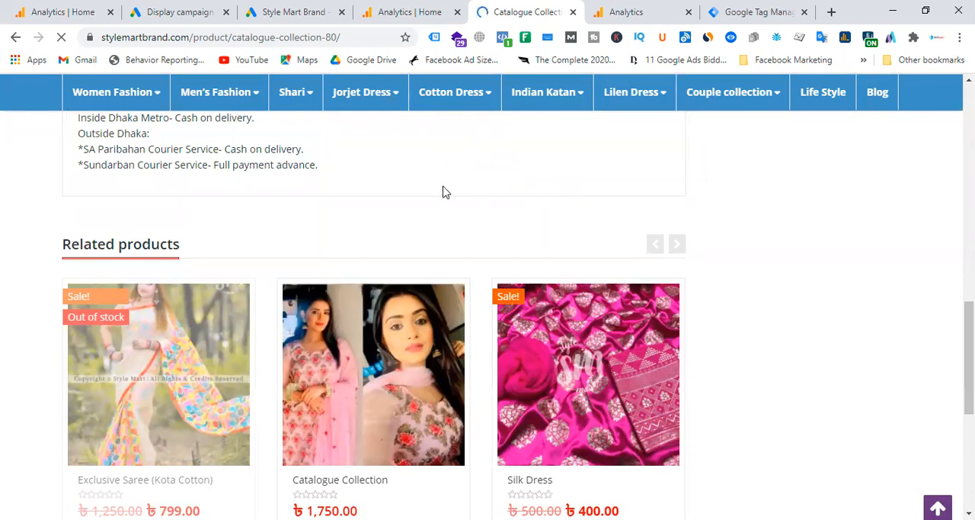
pyautogui.click(185, 20)
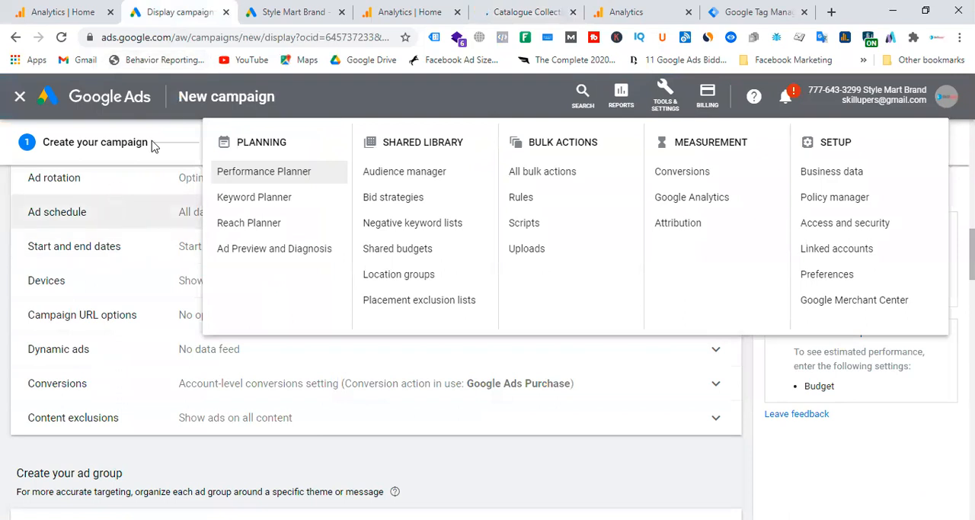
# Step: Switch the Google Ads tag data source to collect only general website visit data
pyautogui.click(264, 13)
pyautogui.scroll(4, 418, 290)
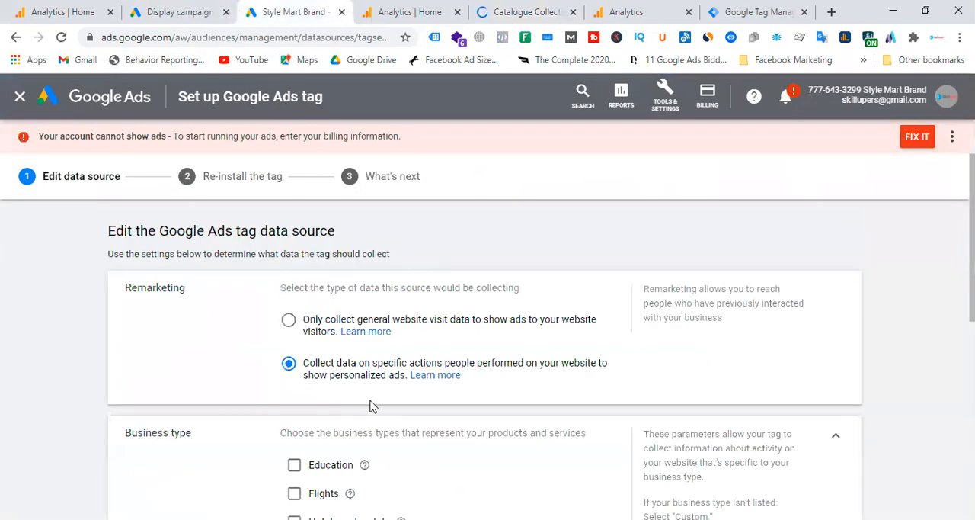
pyautogui.click(289, 319)
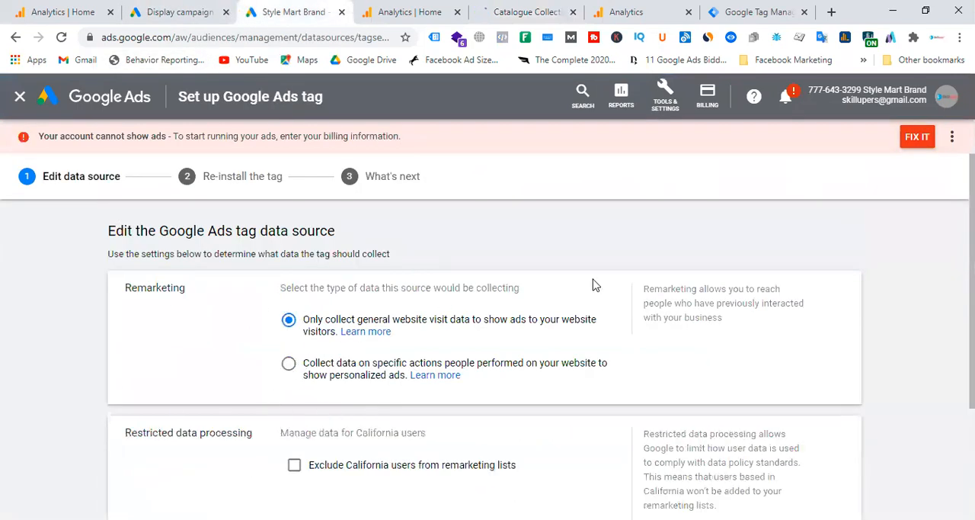
# Step: Look over the Tag Manager workspace, the product page, the Display campaign settings, the Google Ads tag setup and the Analytics home
pyautogui.click(751, 12)
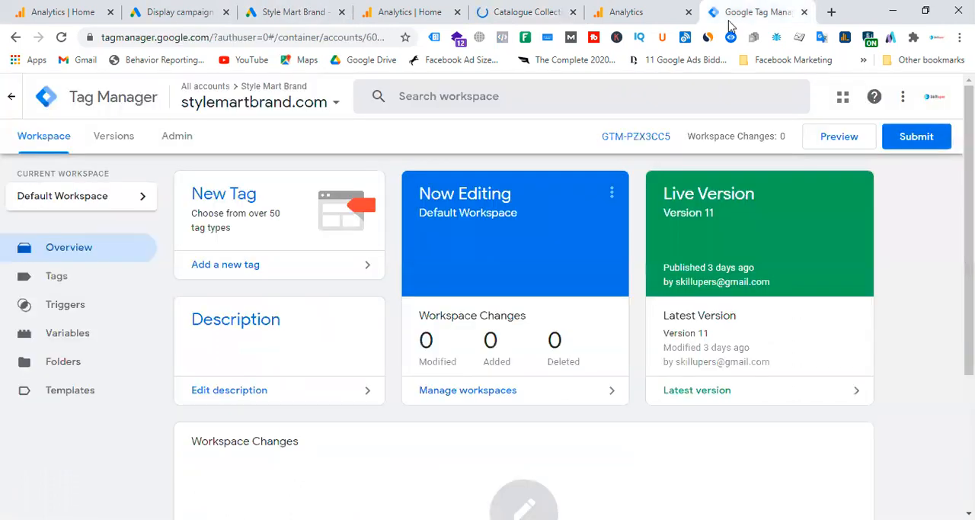
pyautogui.click(514, 8)
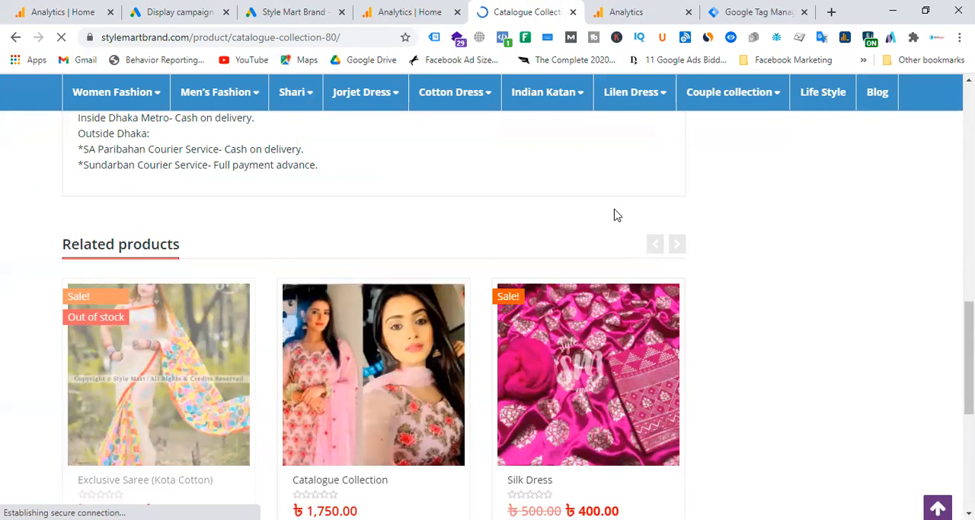
pyautogui.click(153, 11)
pyautogui.click(749, 382)
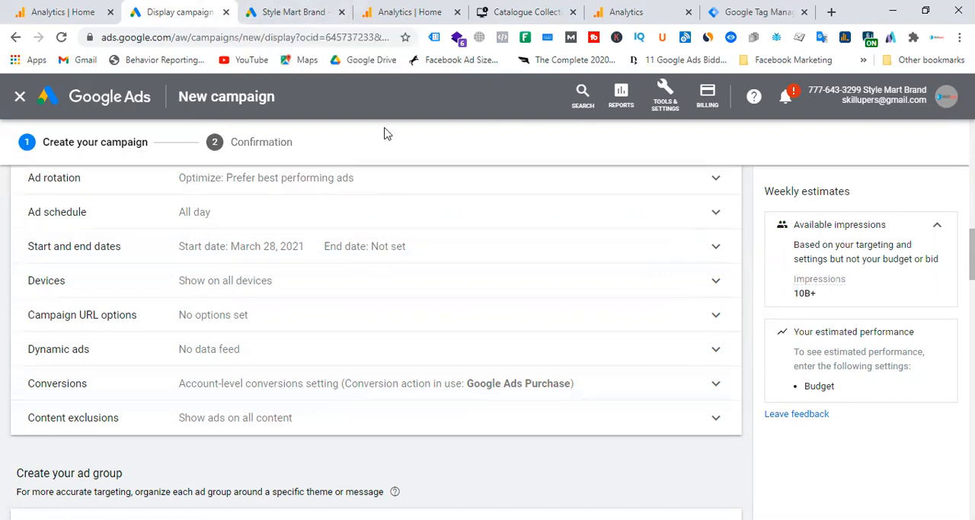
pyautogui.click(317, 7)
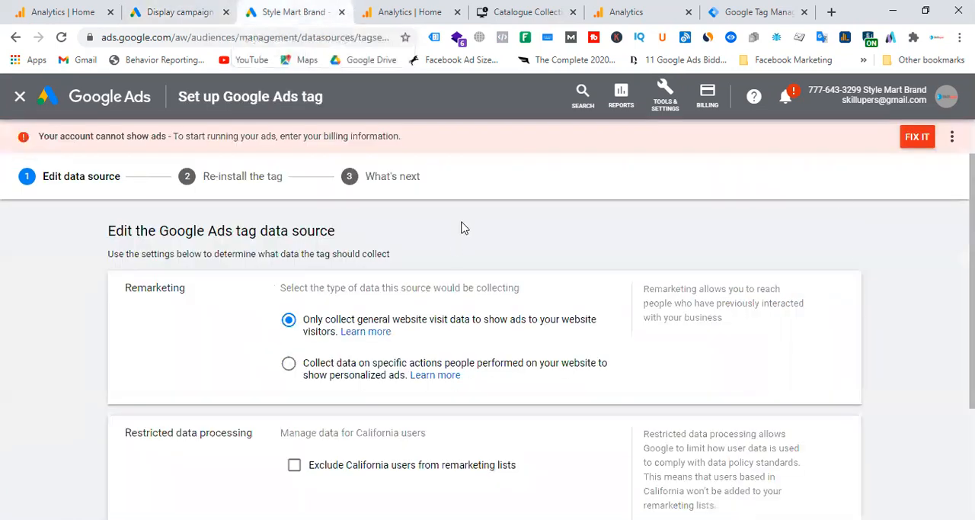
pyautogui.scroll(-2, 463, 224)
pyautogui.scroll(3, 463, 224)
pyautogui.click(396, 11)
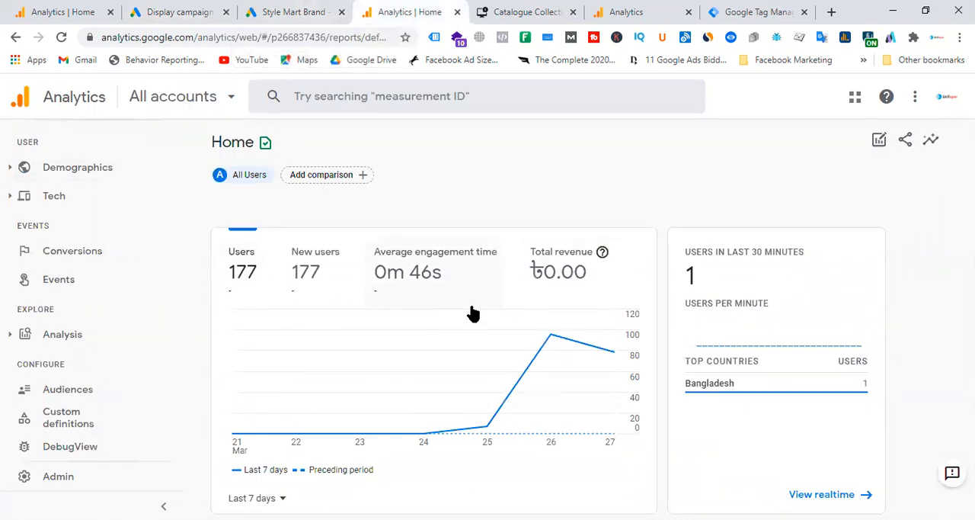
pyautogui.click(257, 9)
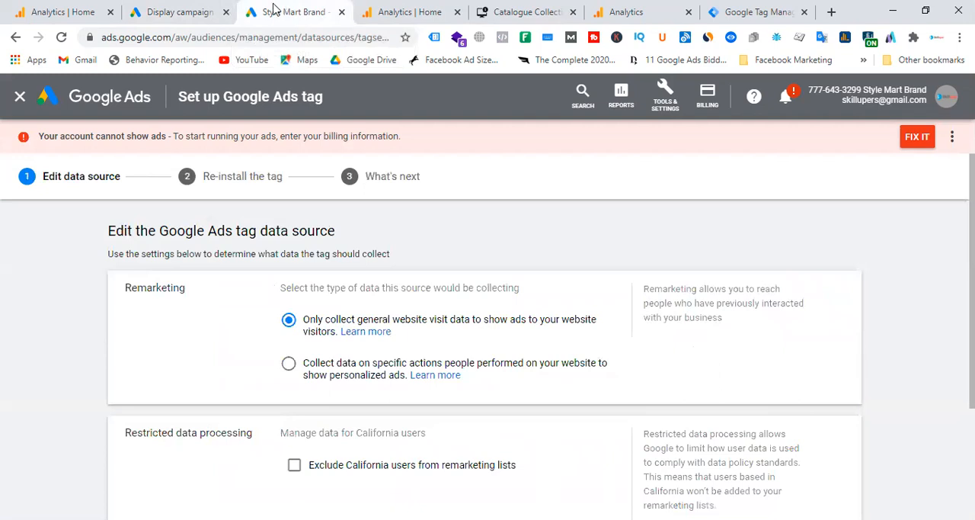
# Step: Leave the Google Ads tag setup and look through the remarketing audience lists in Audience manager
pyautogui.click(20, 96)
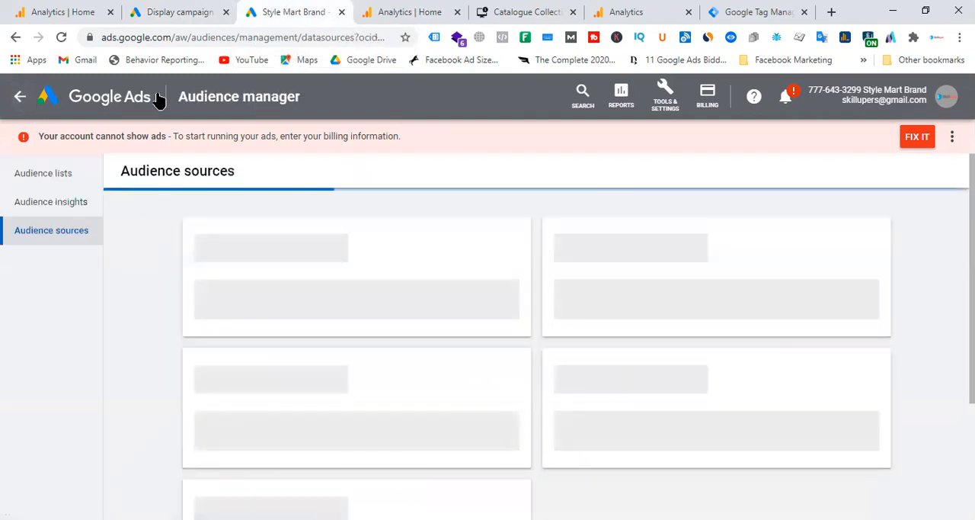
pyautogui.click(66, 183)
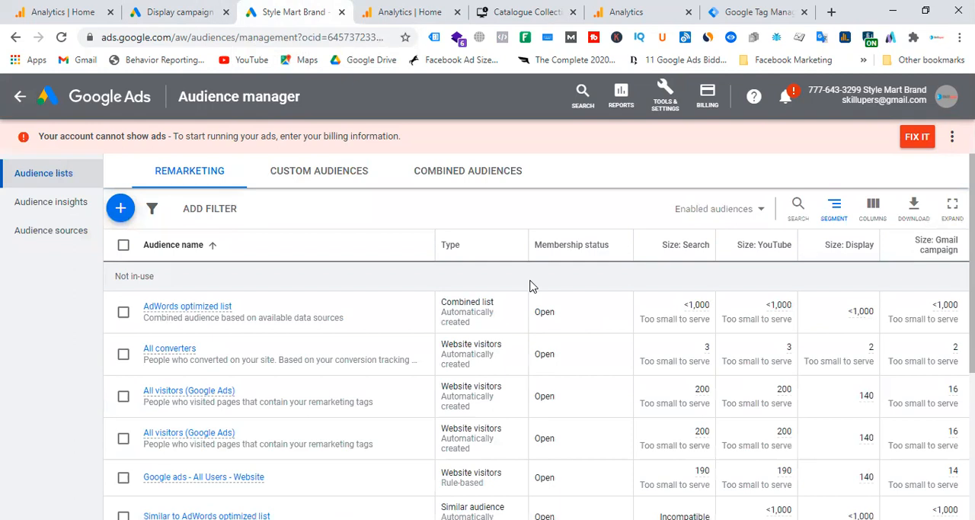
pyautogui.scroll(-3, 361, 363)
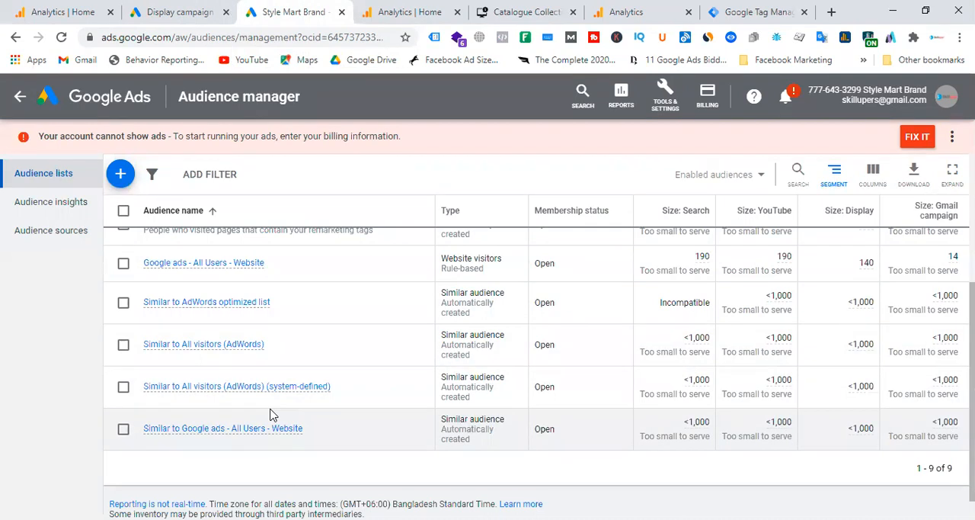
# Step: Switch to Google Analytics, look over the property's existing audiences and return to its home report
pyautogui.click(448, 8)
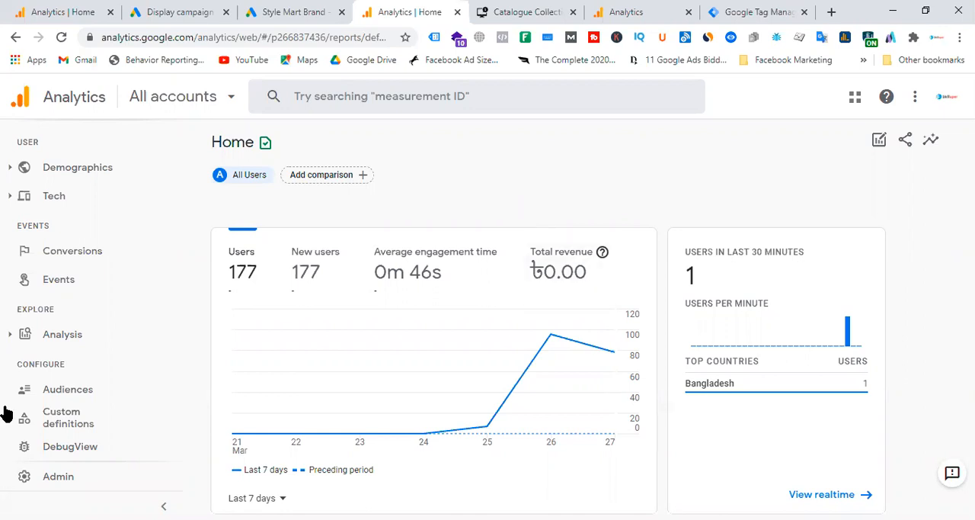
pyautogui.click(90, 394)
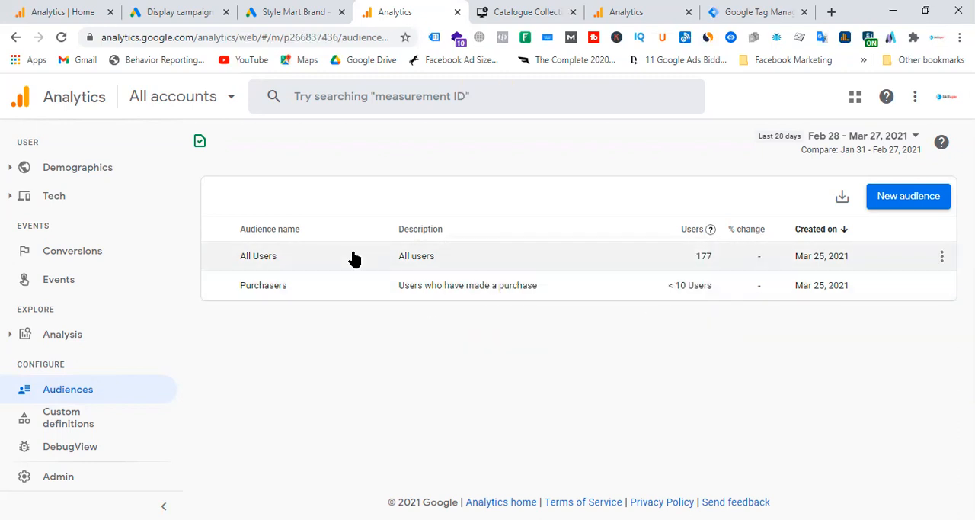
pyautogui.scroll(3, 115, 193)
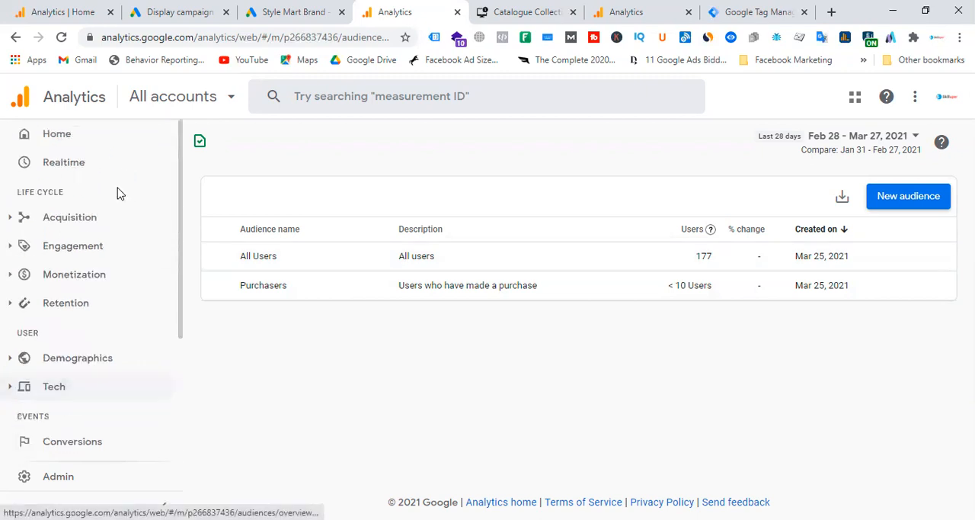
pyautogui.click(72, 136)
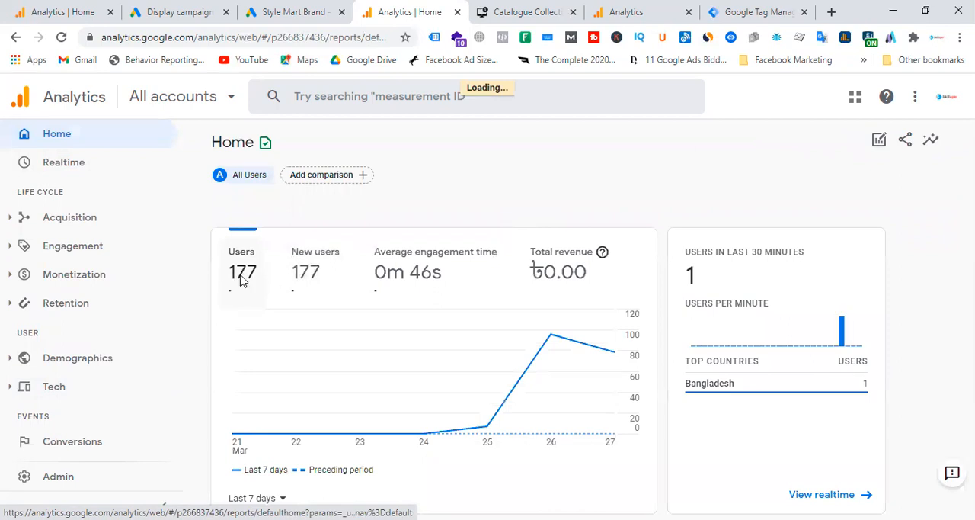
# Step: Open the Analytics audiences and start a new audience from the suggested Recently active users
pyautogui.click(506, 12)
pyautogui.click(419, 6)
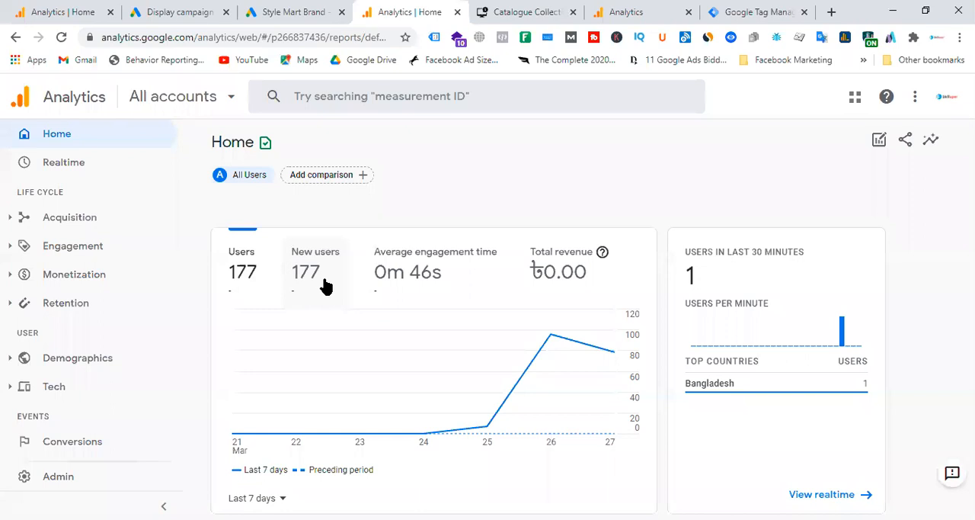
pyautogui.scroll(-3, 114, 286)
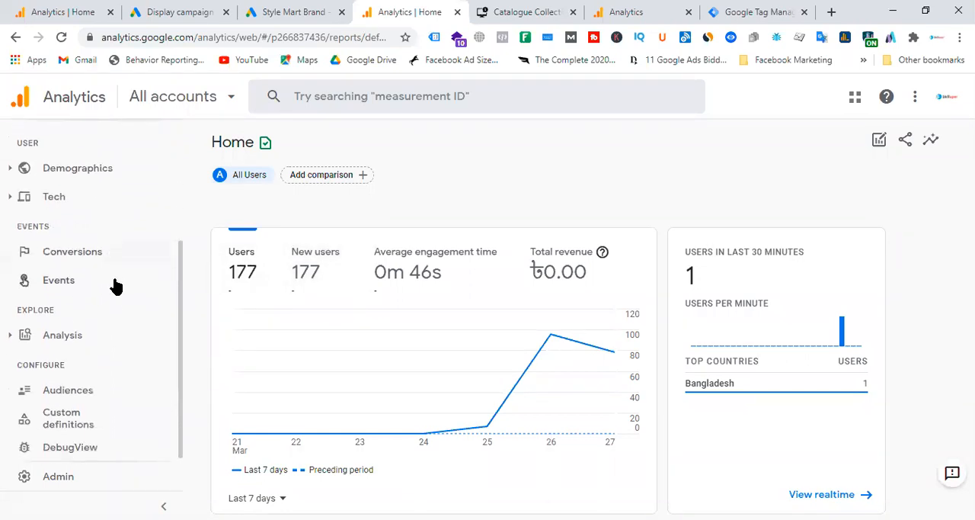
pyautogui.click(93, 393)
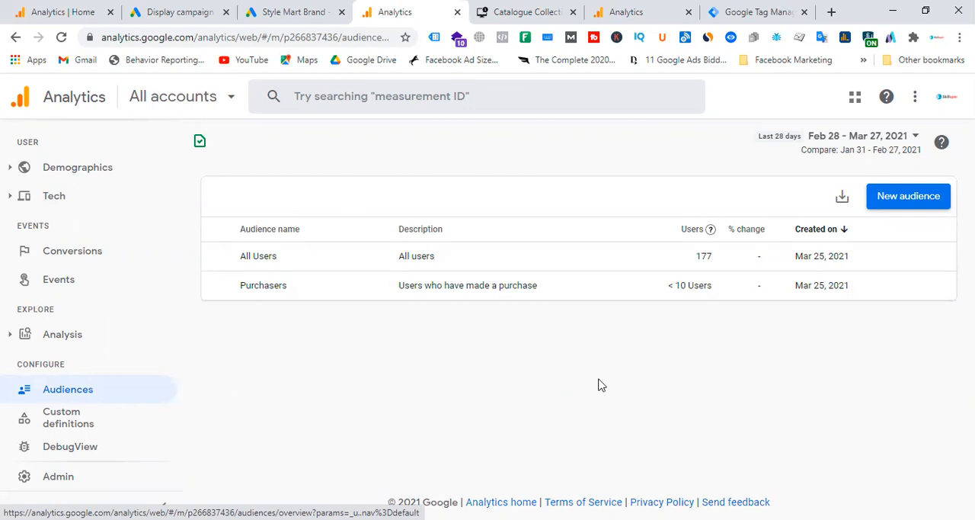
pyautogui.click(904, 205)
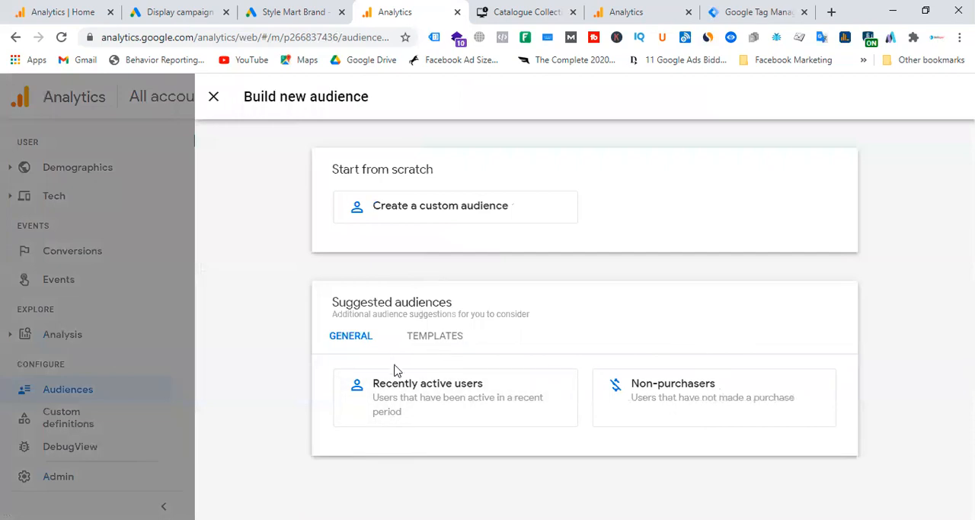
pyautogui.click(436, 404)
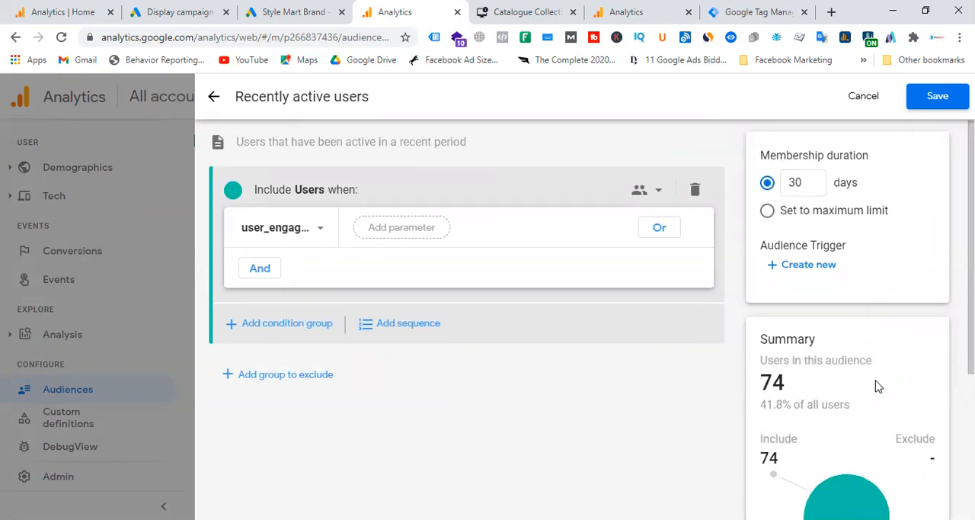
# Step: Examine the Recently active users summary and the events and dimensions available for its include condition
pyautogui.scroll(-3, 876, 386)
pyautogui.scroll(3, 875, 381)
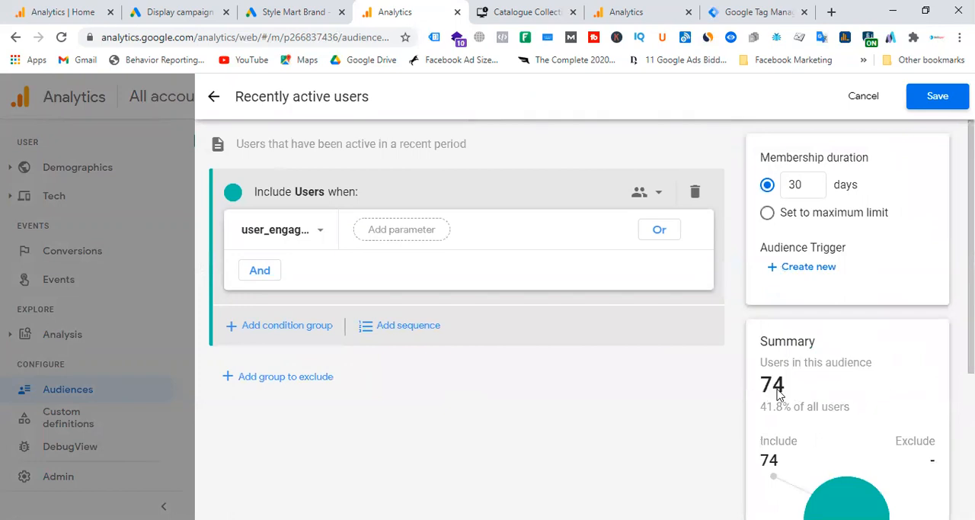
pyautogui.click(319, 236)
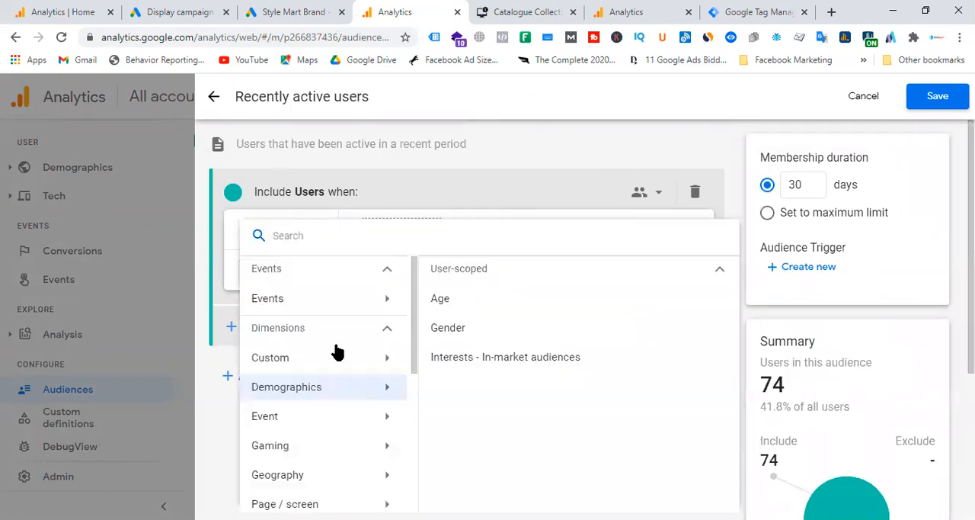
pyautogui.click(202, 234)
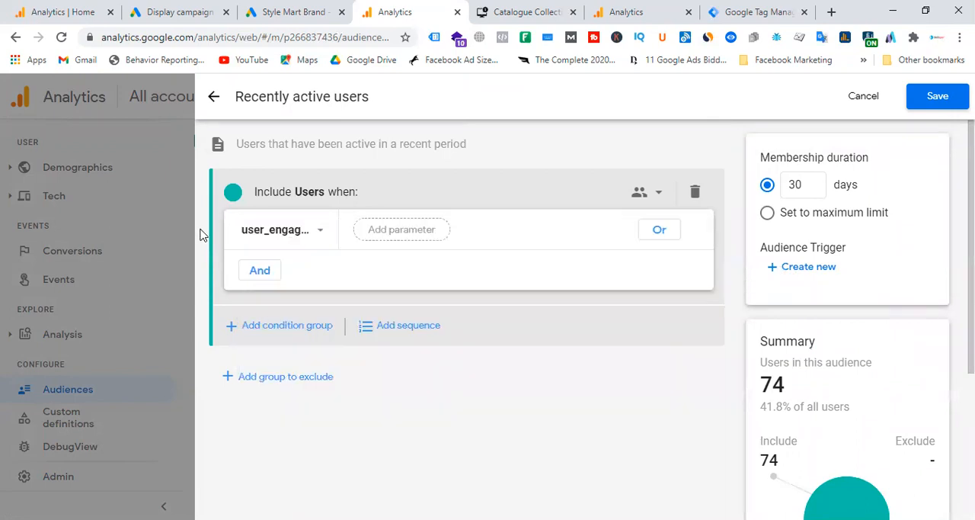
# Step: Set the audience description to "Recently Active User" and the membership duration to the maximum limit, and save the audience
pyautogui.click(326, 144)
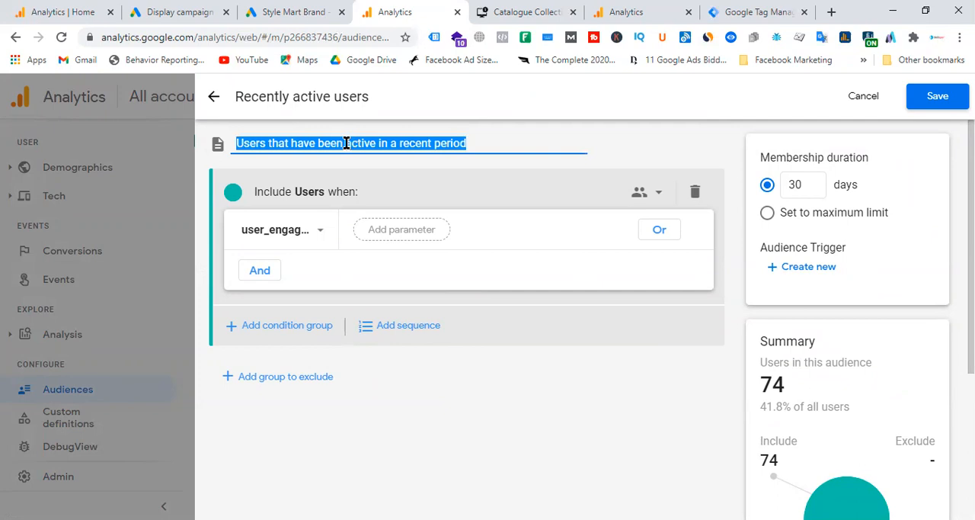
pyautogui.write('Recen')
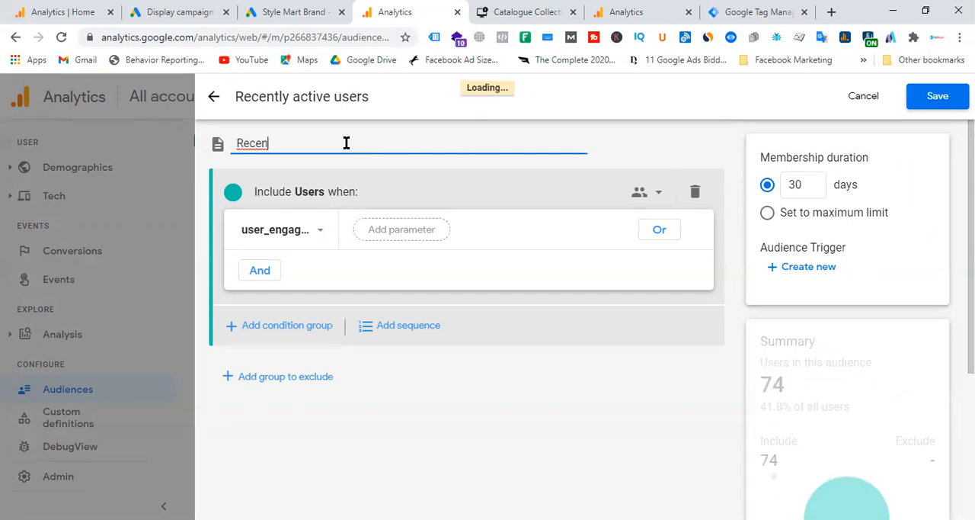
pyautogui.write('tly A')
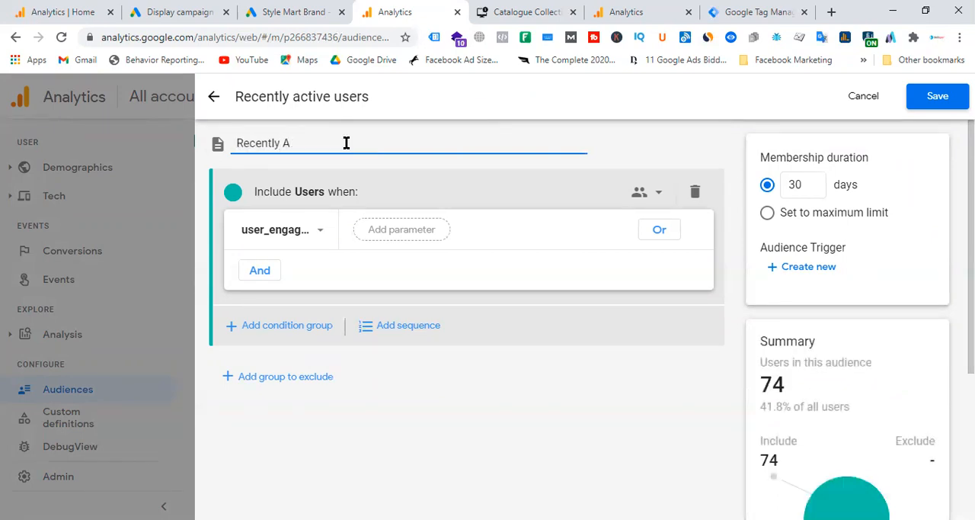
pyautogui.write('citive')
pyautogui.press('BackSpace')
pyautogui.press('BackSpace')
pyautogui.press('BackSpace')
pyautogui.press('BackSpace')
pyautogui.press('BackSpace')
pyautogui.press('BackSpace')
pyautogui.write('tive User')
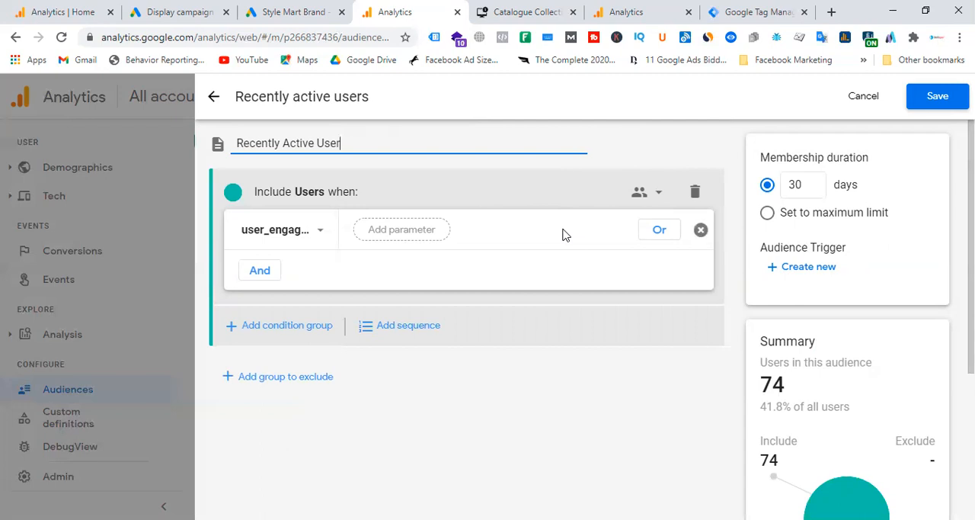
pyautogui.click(769, 214)
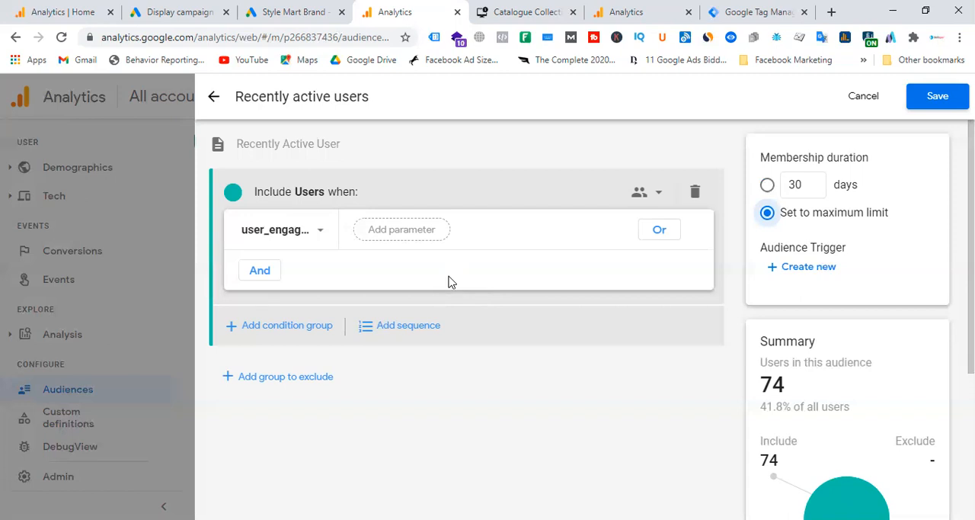
pyautogui.click(866, 98)
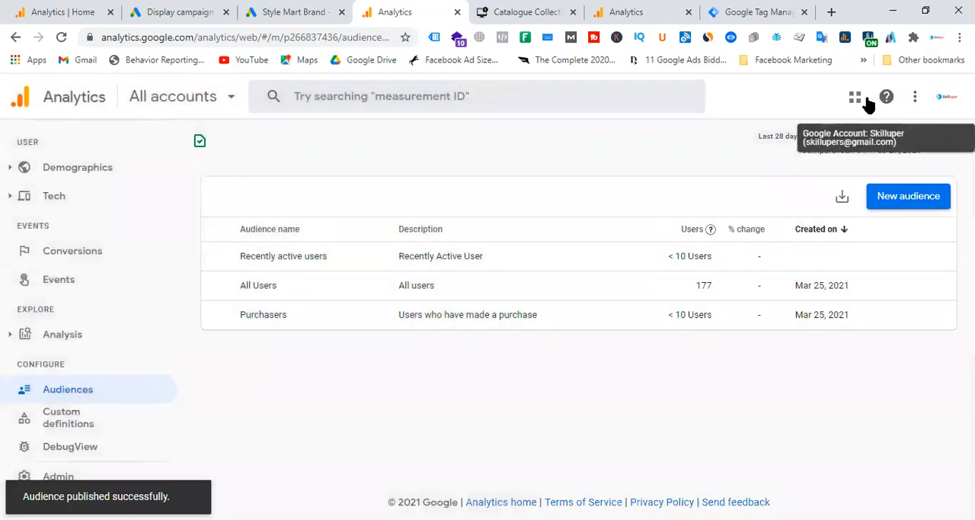
# Step: Start another audience from the suggested Non-purchasers and look over its include and exclude conditions
pyautogui.click(899, 202)
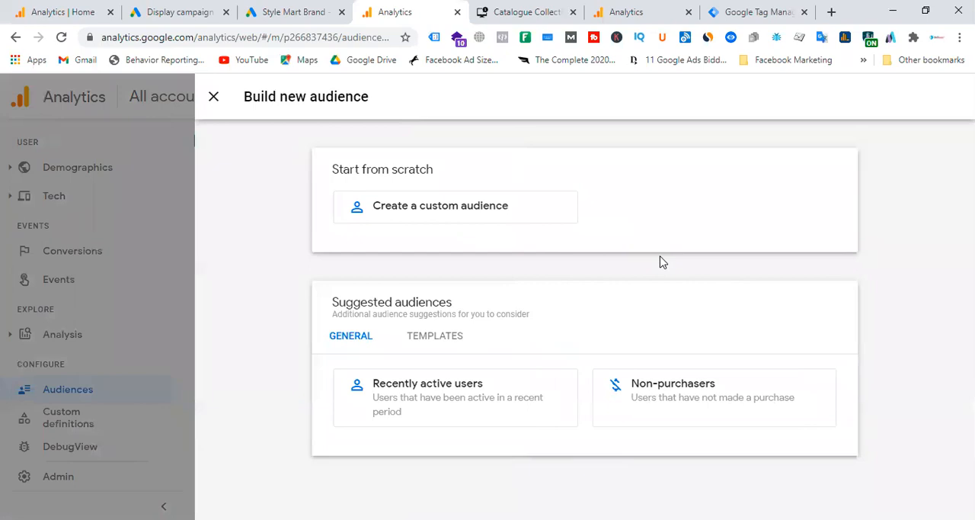
pyautogui.click(714, 400)
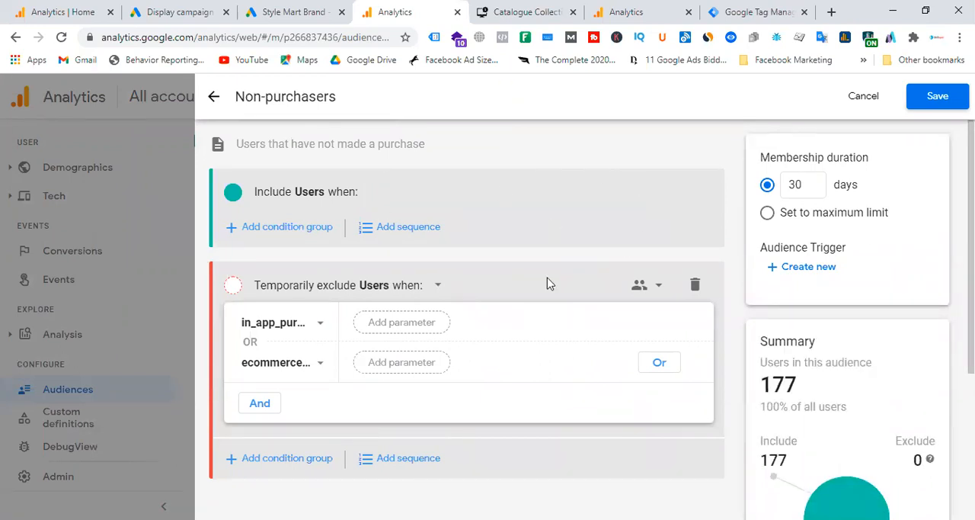
pyautogui.scroll(-1, 517, 293)
pyautogui.scroll(-3, 517, 293)
pyautogui.scroll(3, 518, 294)
# Step: Set the Non-purchasers audience description to "Non- Purchasers - Website"
pyautogui.click(313, 143)
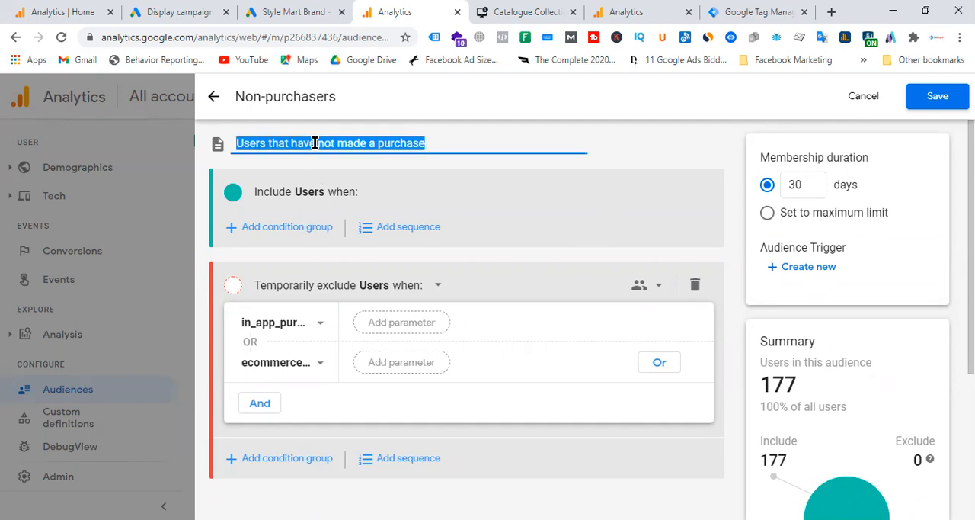
pyautogui.write('Non')
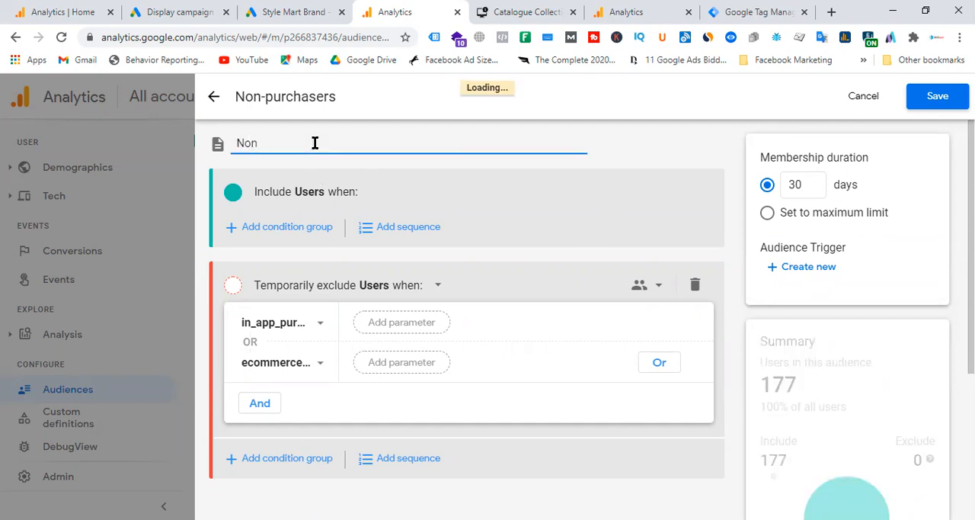
pyautogui.write('- Purchasers')
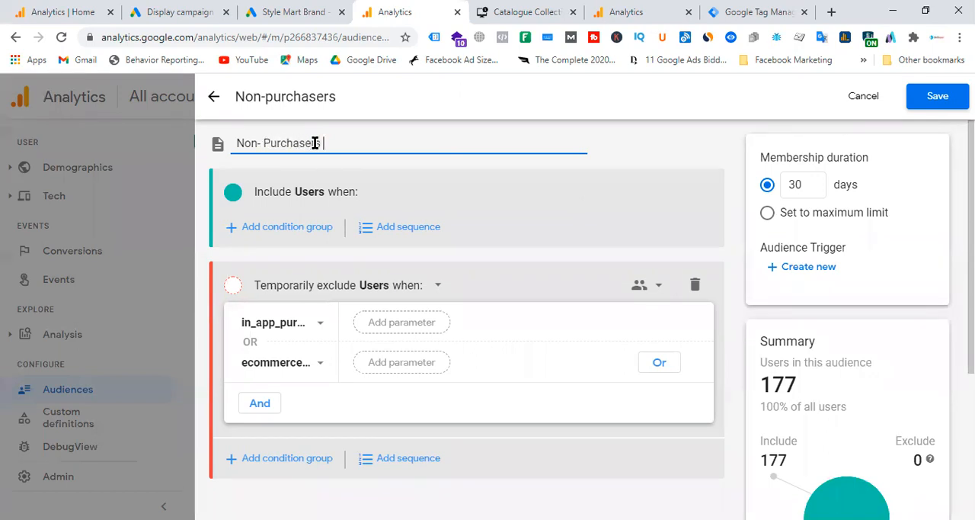
pyautogui.write(' - Website')
# Step: Set the Non-purchasers membership duration to the maximum limit and save the audience
pyautogui.click(767, 214)
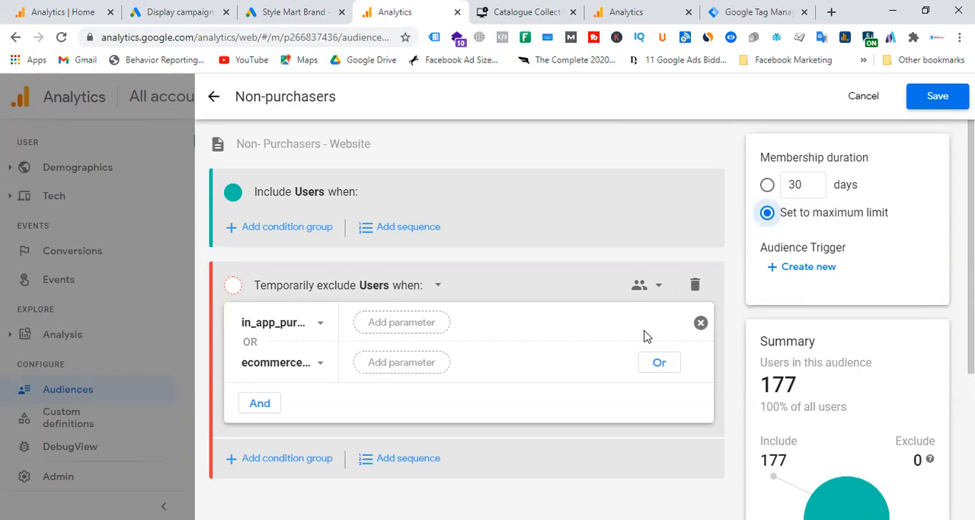
pyautogui.click(947, 105)
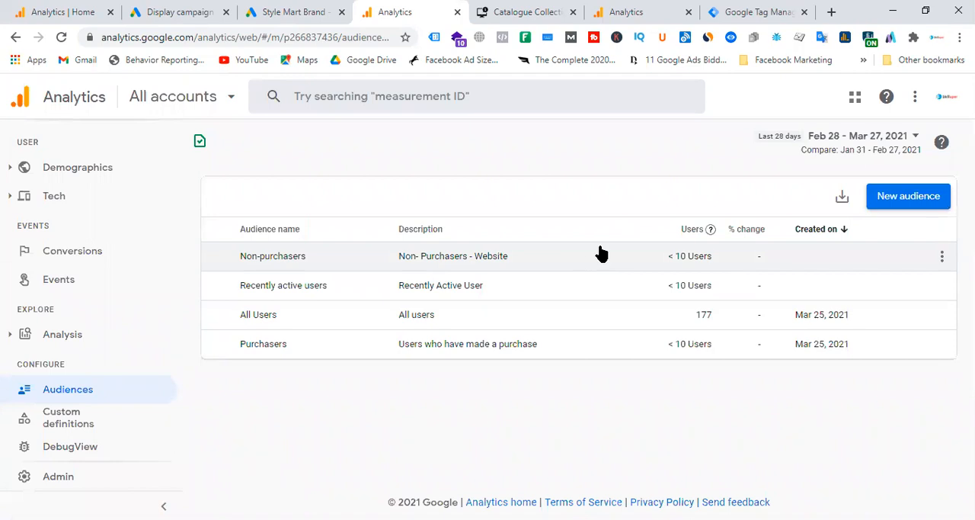
# Step: Start another audience from the Acquisition template and look over the match operators and suggested values of its first condition
pyautogui.click(906, 198)
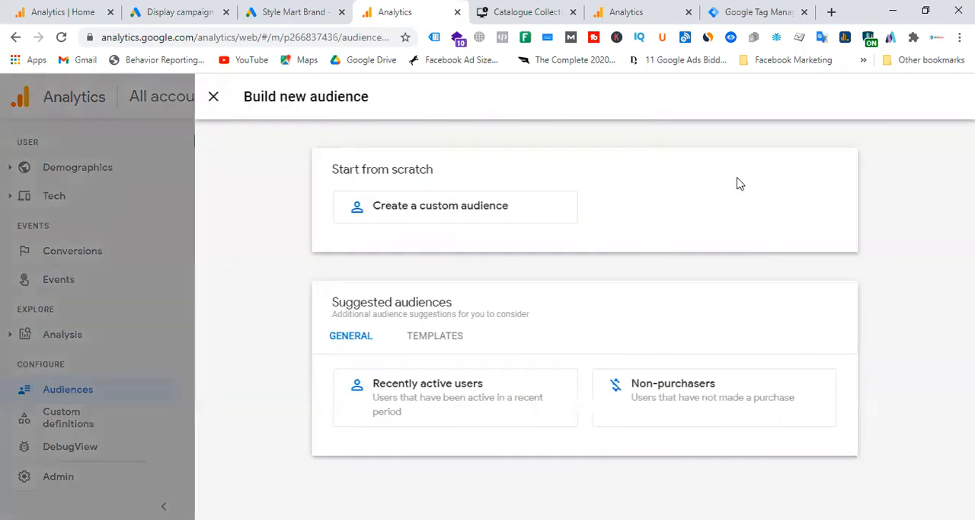
pyautogui.click(445, 340)
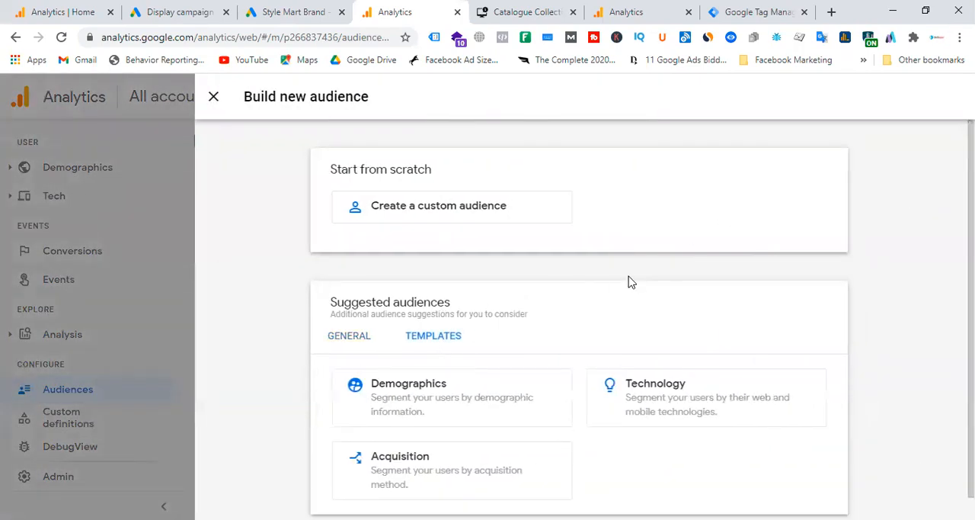
pyautogui.scroll(-1, 629, 281)
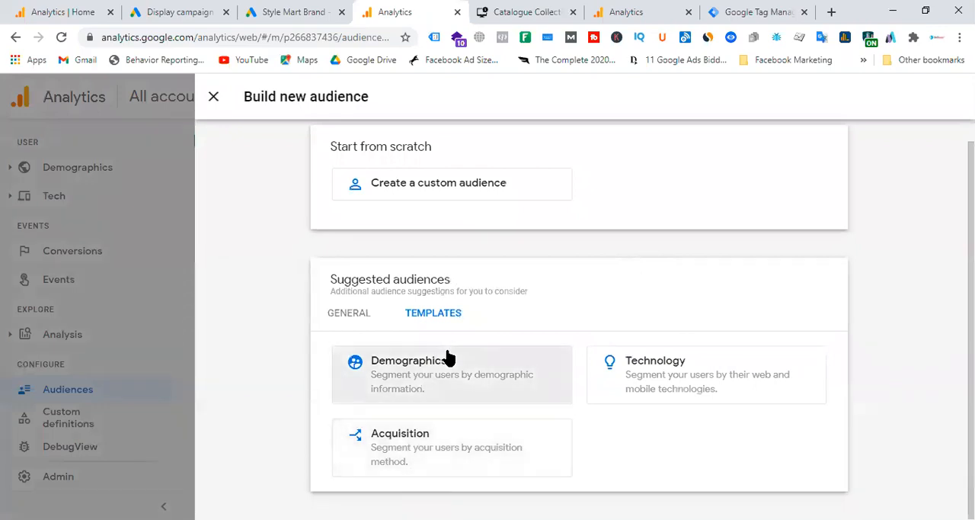
pyautogui.click(438, 461)
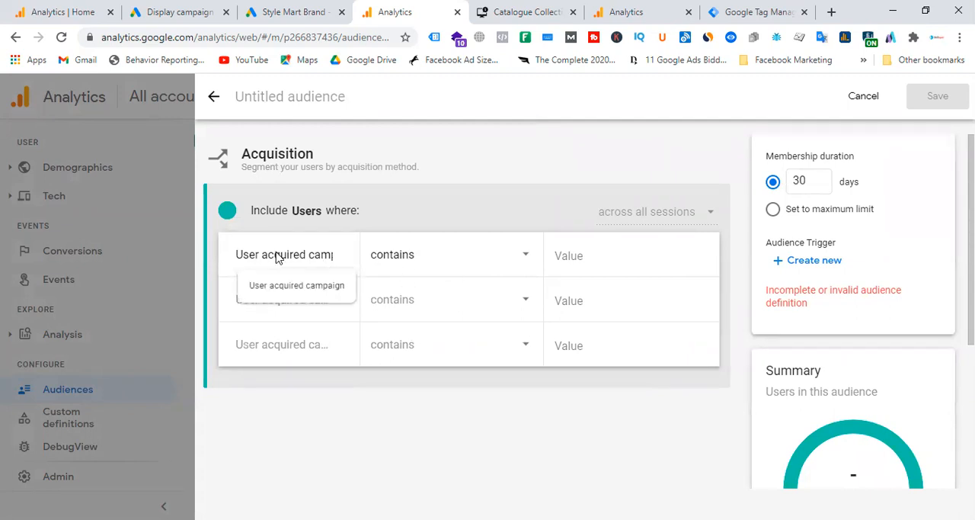
pyautogui.click(512, 260)
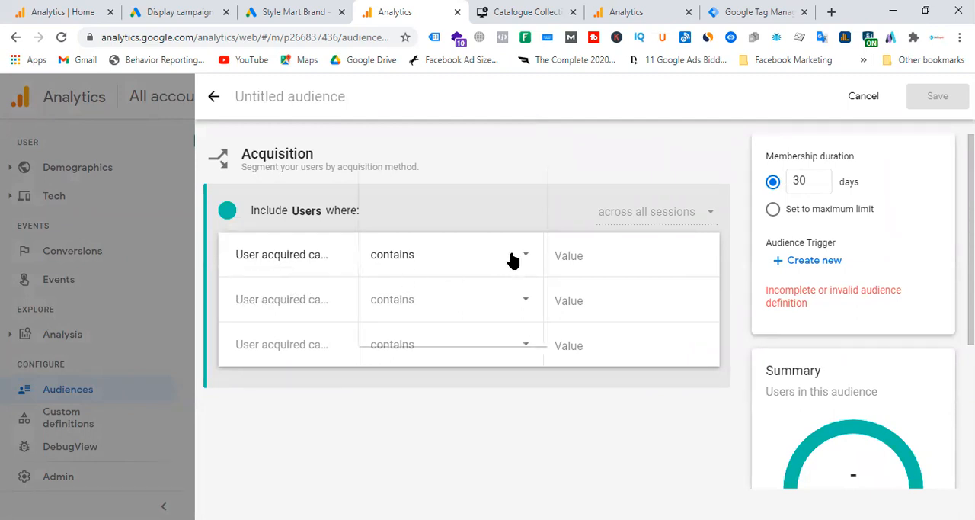
pyautogui.scroll(-1, 512, 260)
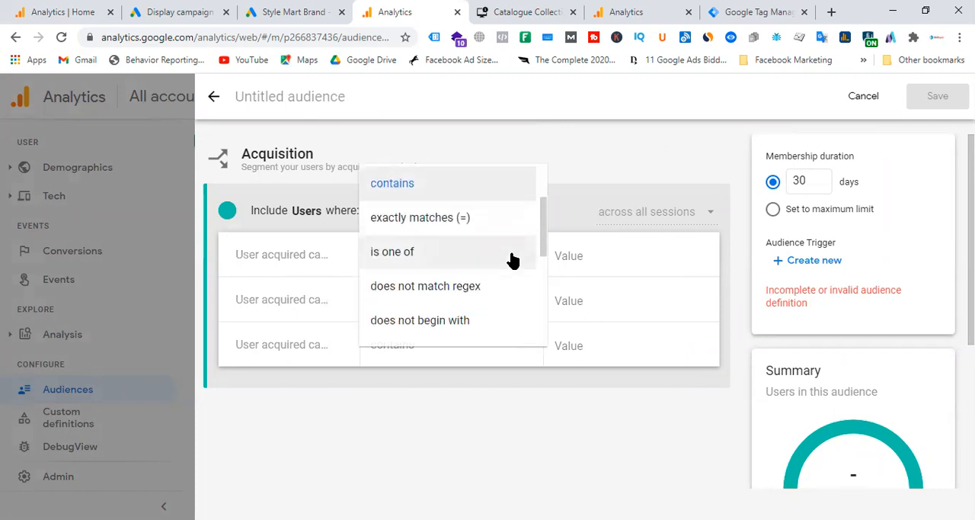
pyautogui.click(598, 257)
pyautogui.click(598, 256)
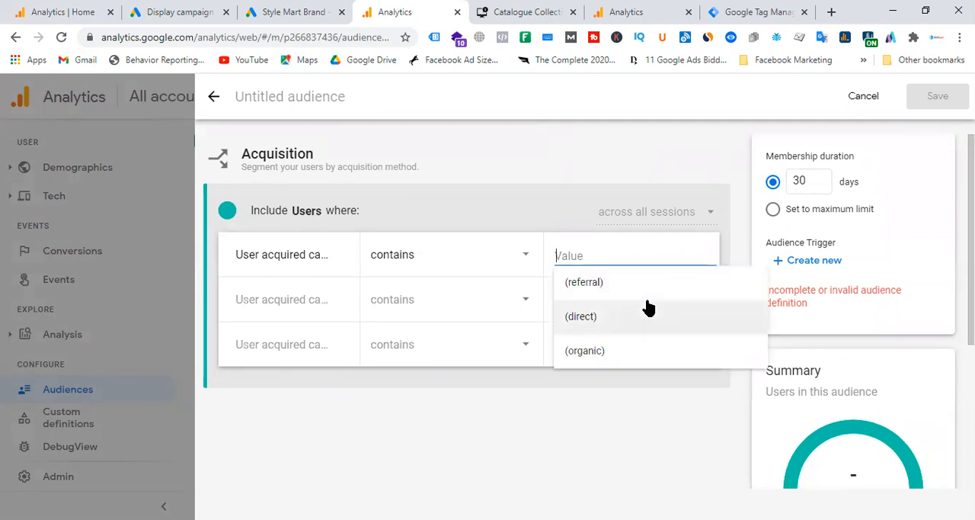
pyautogui.click(522, 164)
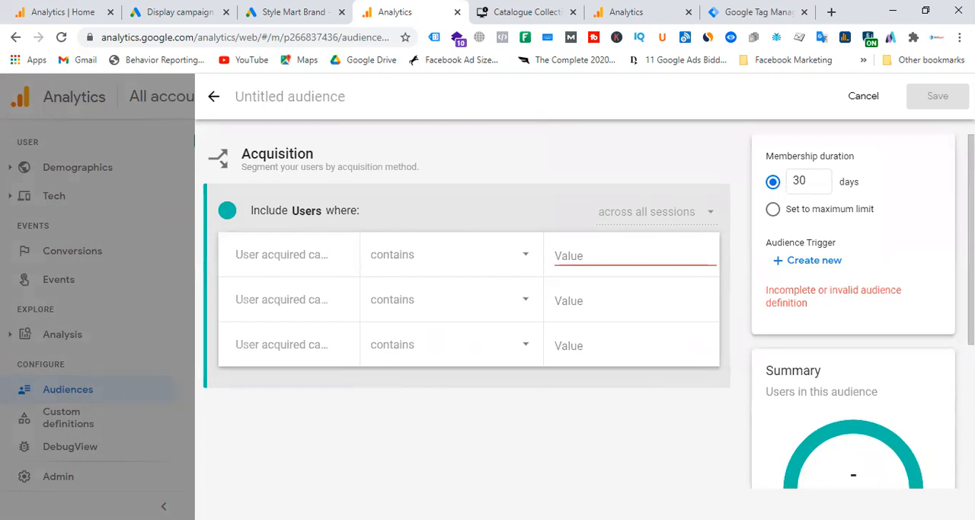
# Step: Switch to the Analytics tab showing Skilluper - GA4 and change its property to Petit Moi under the Reclamebureau Simplify account
pyautogui.click(648, 9)
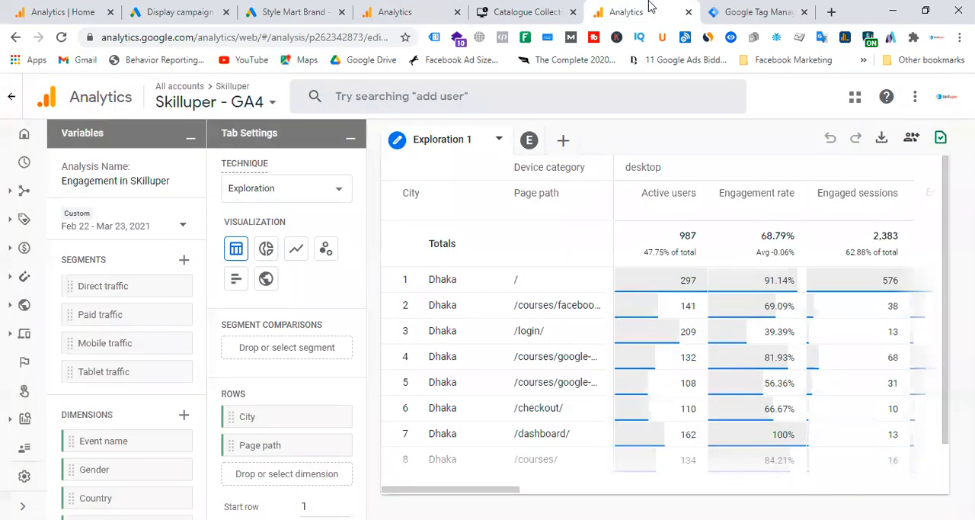
pyautogui.click(23, 131)
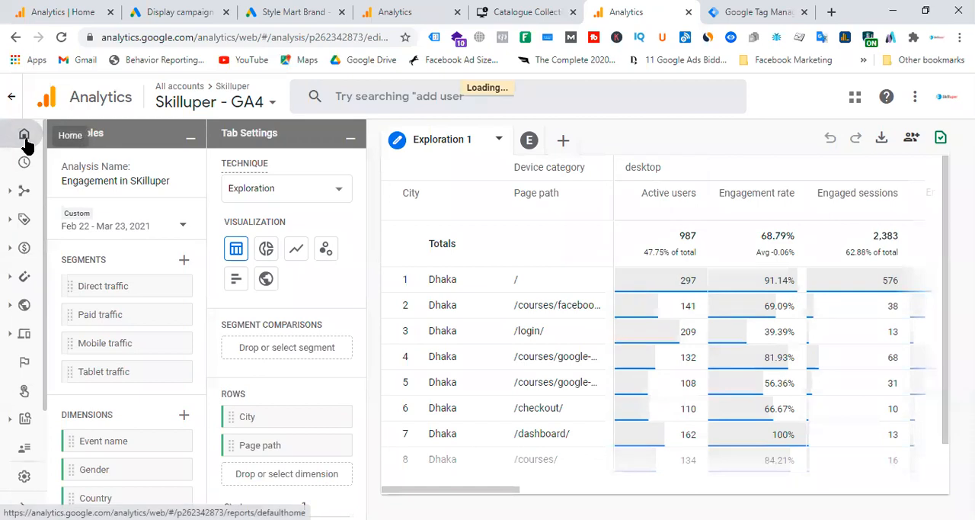
pyautogui.click(192, 95)
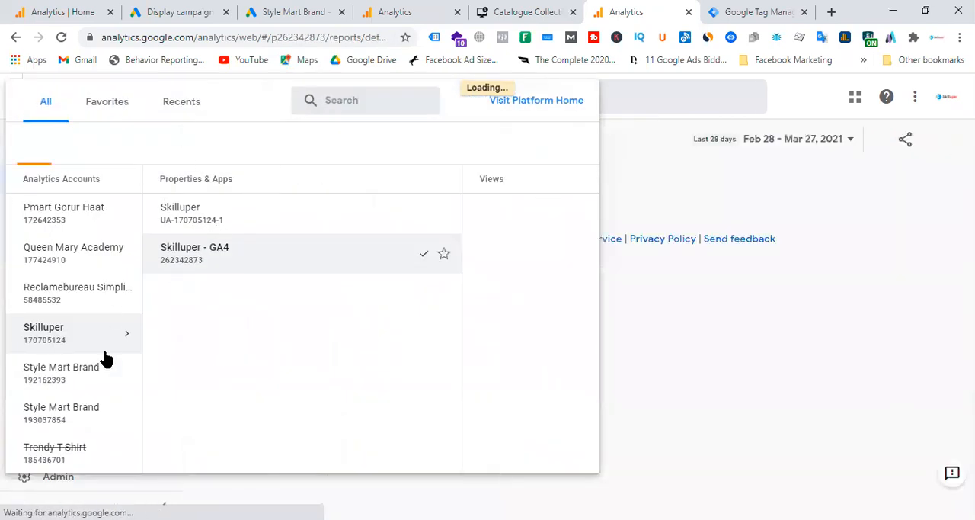
pyautogui.click(98, 297)
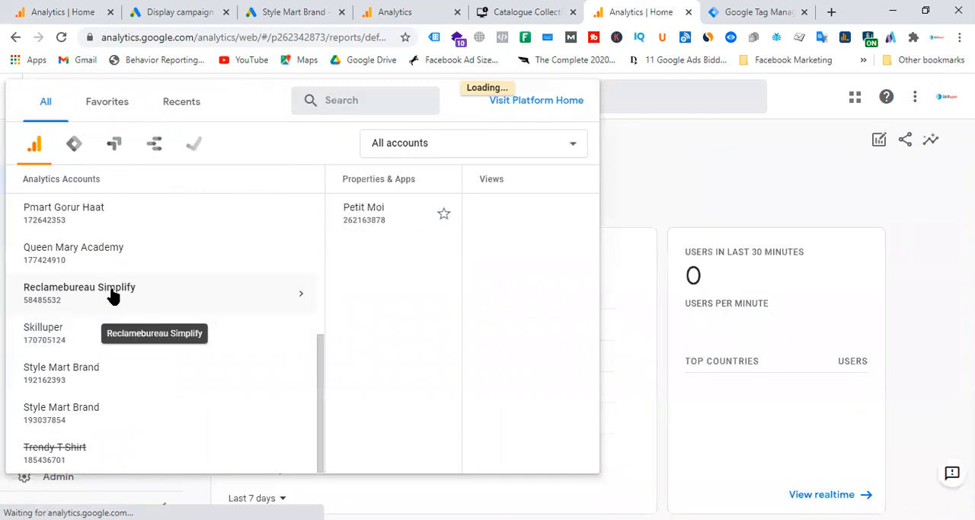
pyautogui.click(347, 224)
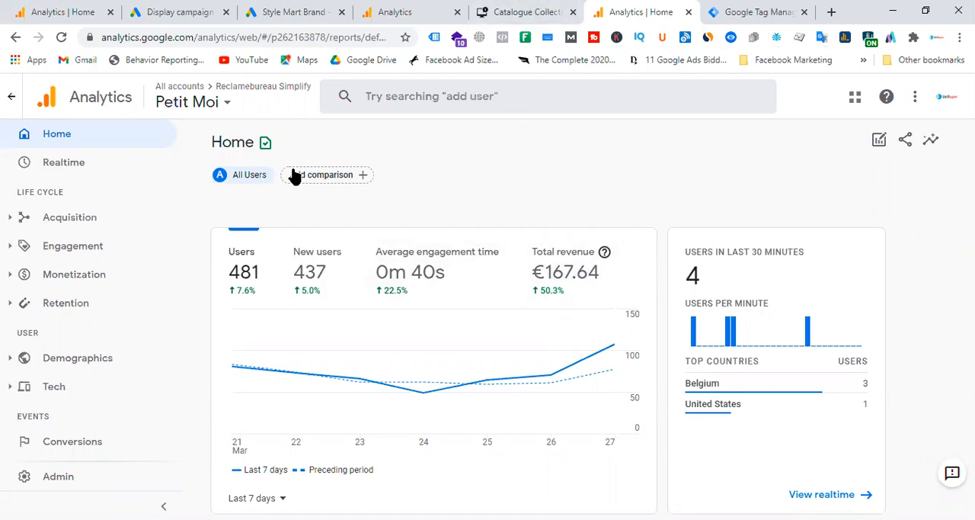
# Step: Open the petit-moi.be website in a new browser tab
pyautogui.click(831, 12)
pyautogui.write('petit')
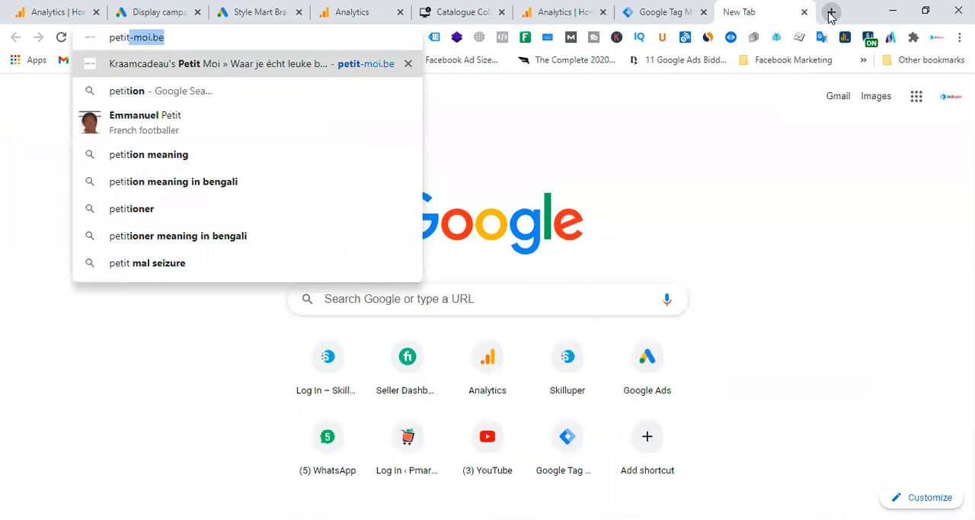
pyautogui.press('Return')
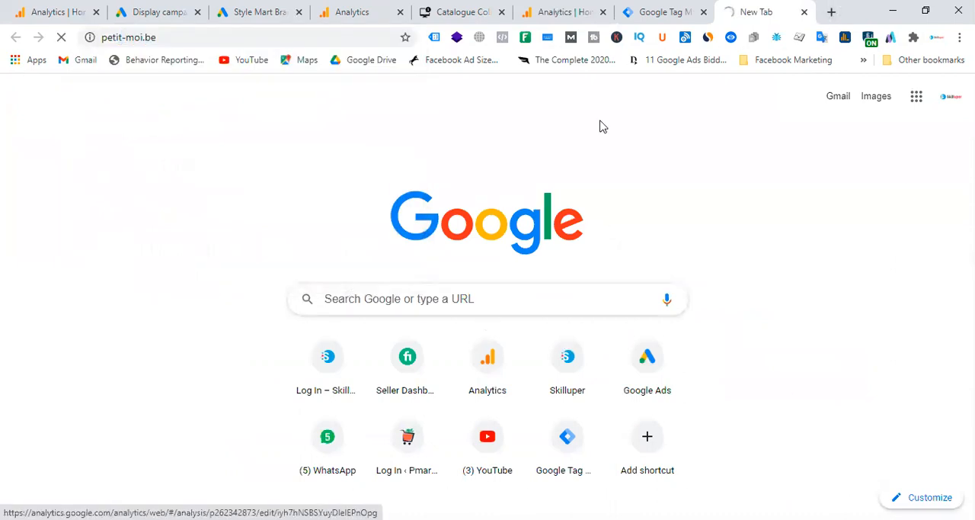
# Step: Return to the Petit Moi property and start a new audience from the Acquisition template
pyautogui.click(572, 9)
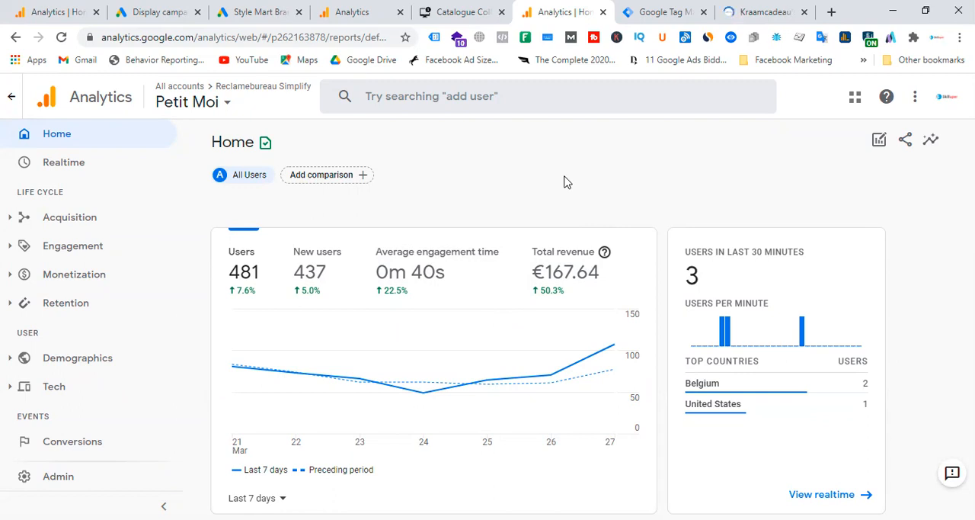
pyautogui.scroll(-3, 61, 320)
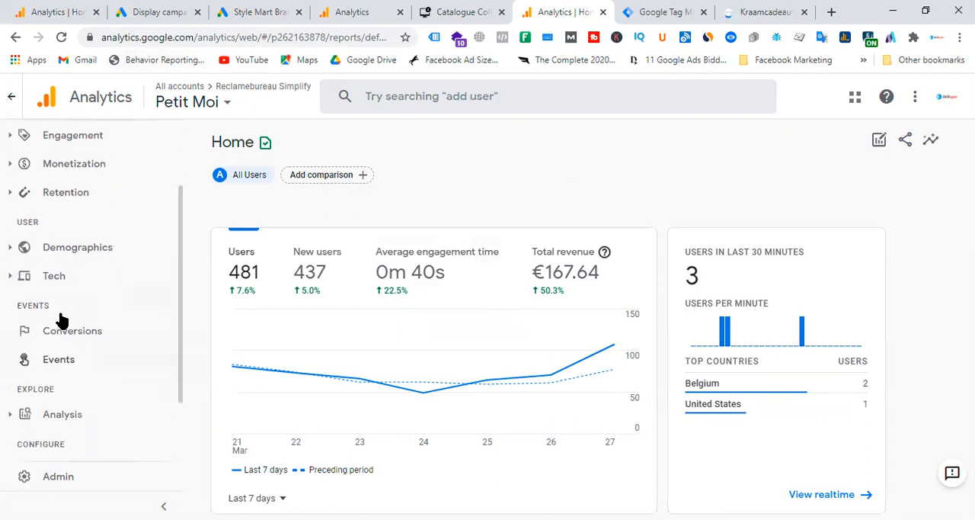
pyautogui.click(91, 398)
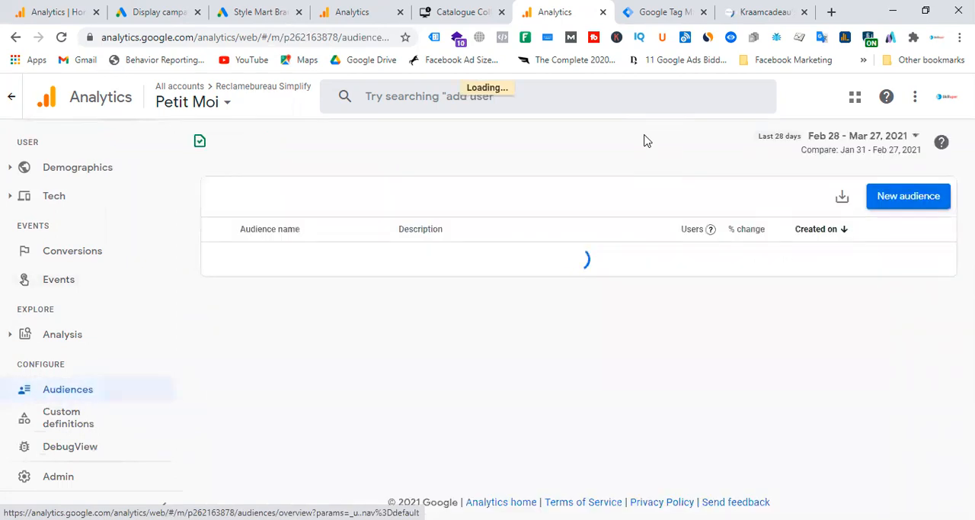
pyautogui.click(901, 203)
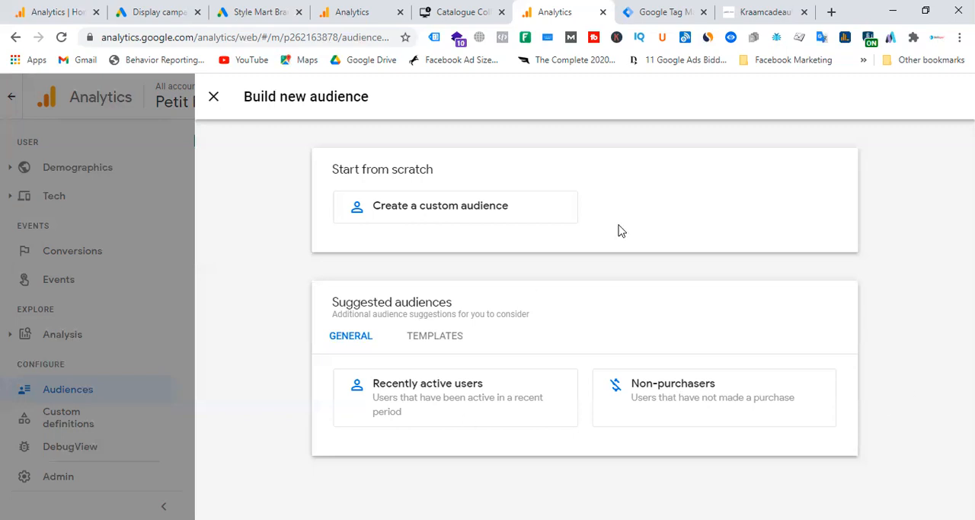
pyautogui.click(452, 338)
pyautogui.scroll(-1, 675, 261)
pyautogui.click(434, 445)
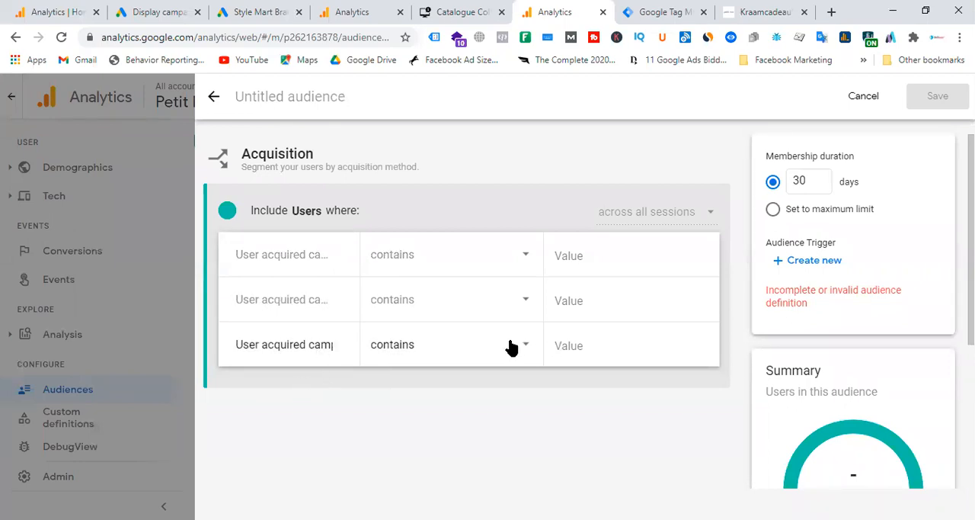
# Step: Review the suggested values for the third user acquired condition and set it to contain facebook.com
pyautogui.click(587, 344)
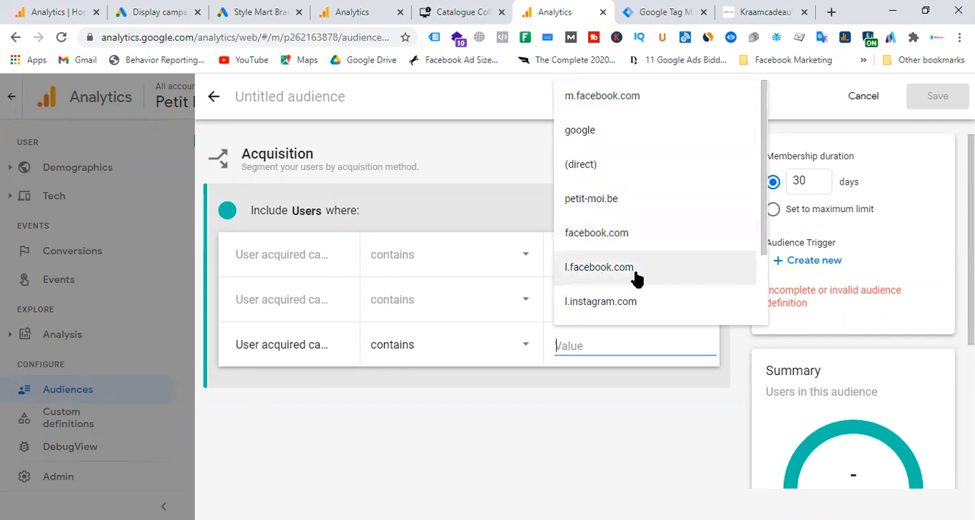
pyautogui.scroll(-2, 637, 278)
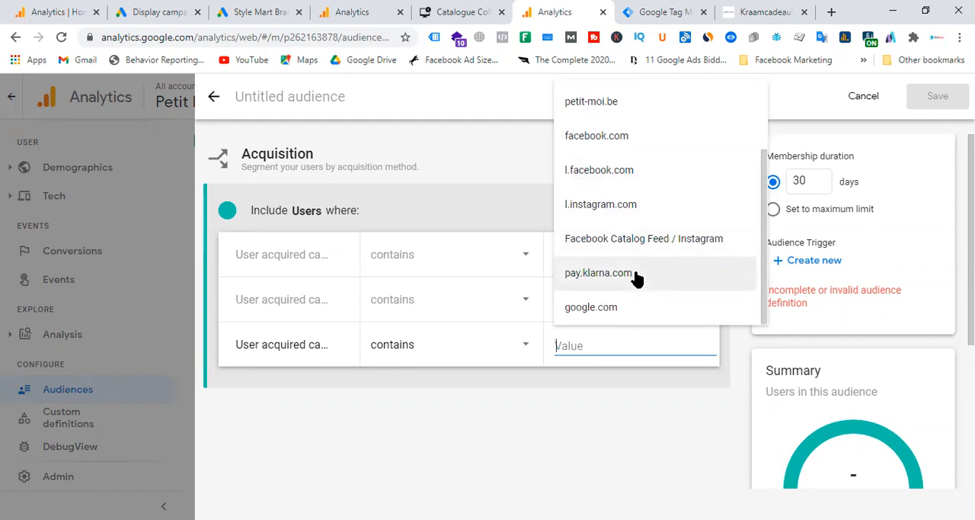
pyautogui.scroll(2, 637, 278)
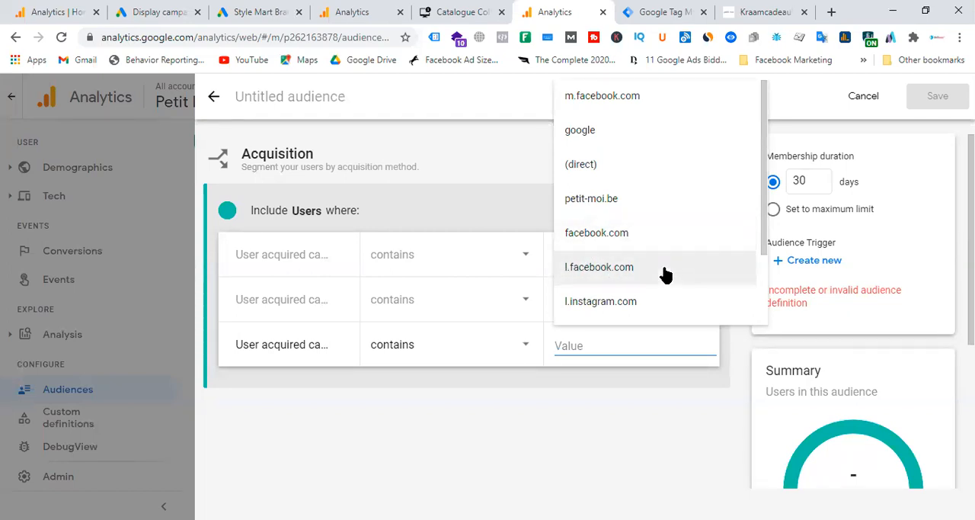
pyautogui.scroll(-2, 663, 274)
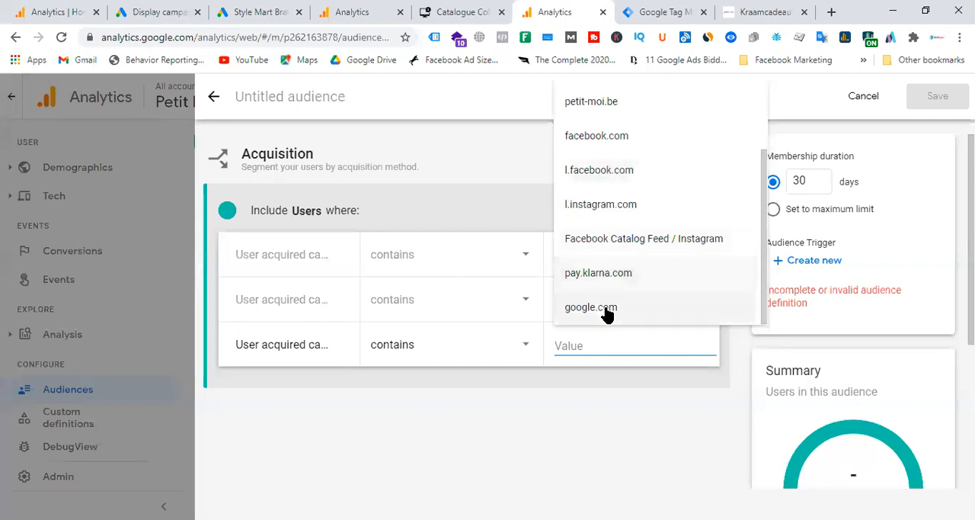
pyautogui.scroll(1, 636, 237)
pyautogui.scroll(1, 638, 236)
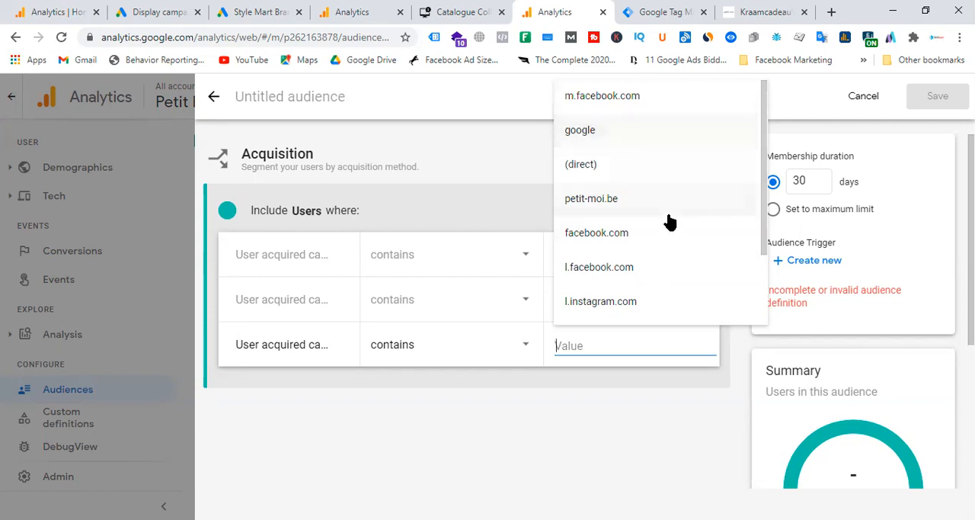
pyautogui.click(627, 235)
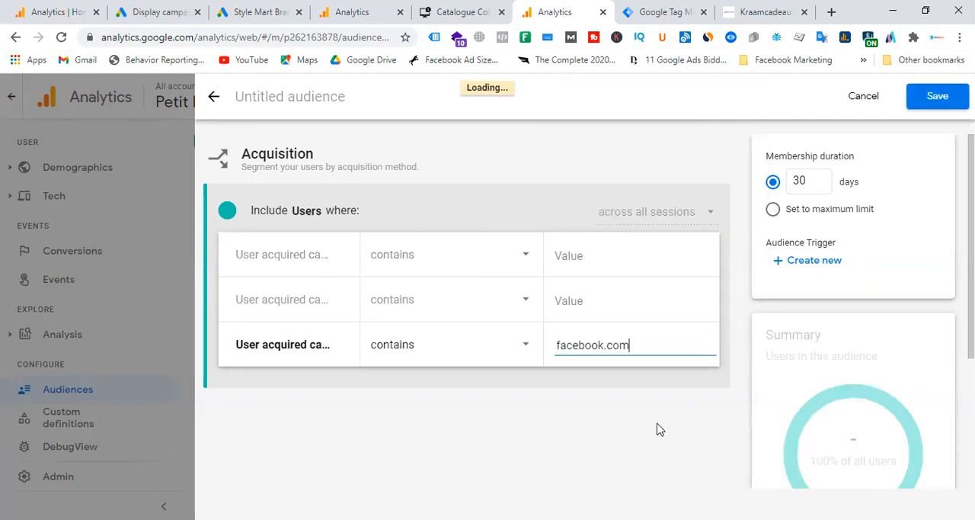
pyautogui.click(322, 353)
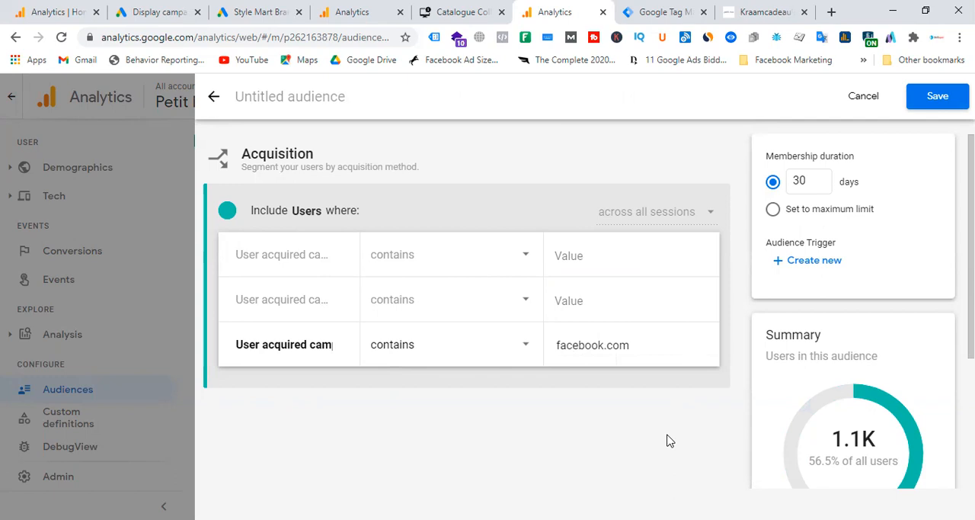
# Step: Check the audience summary, set the membership duration to the maximum limit and name the audience "Facebook Users"
pyautogui.scroll(-2, 668, 440)
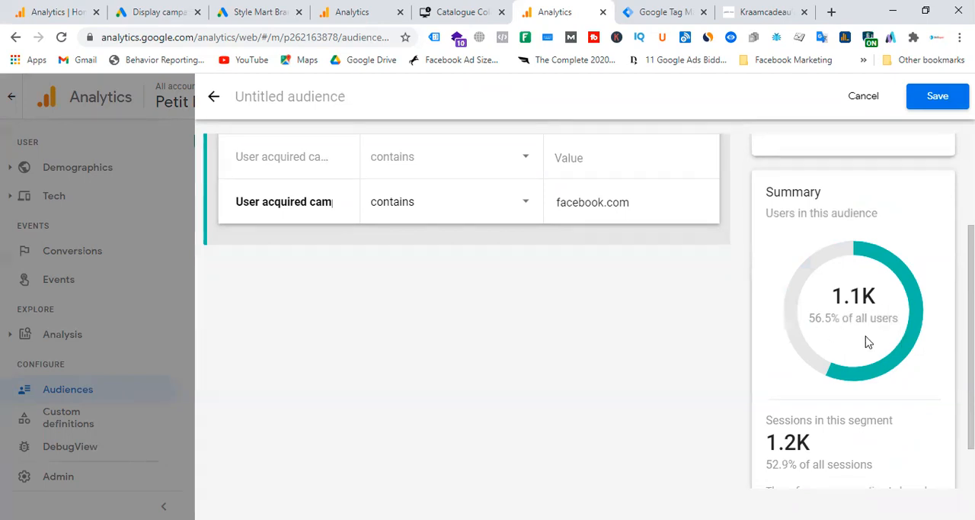
pyautogui.scroll(2, 869, 342)
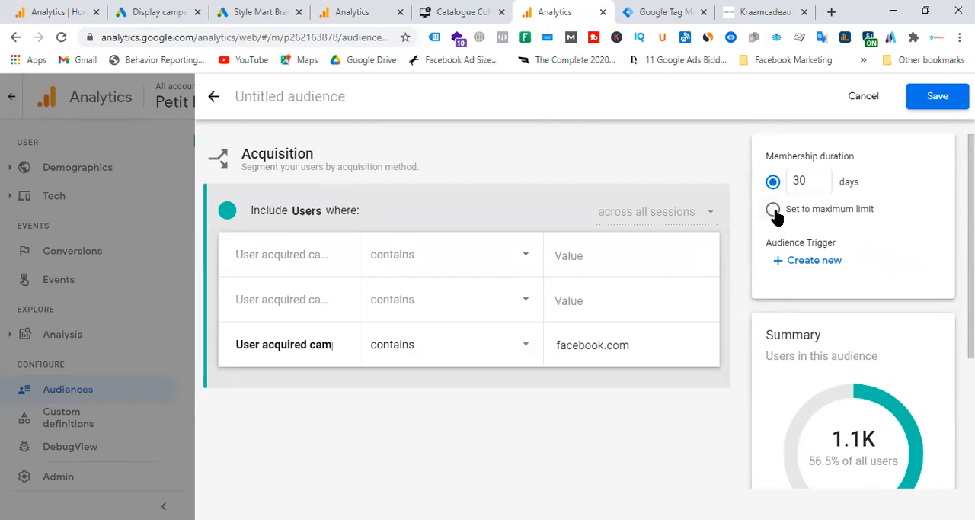
pyautogui.click(774, 213)
pyautogui.click(290, 96)
pyautogui.write('F')
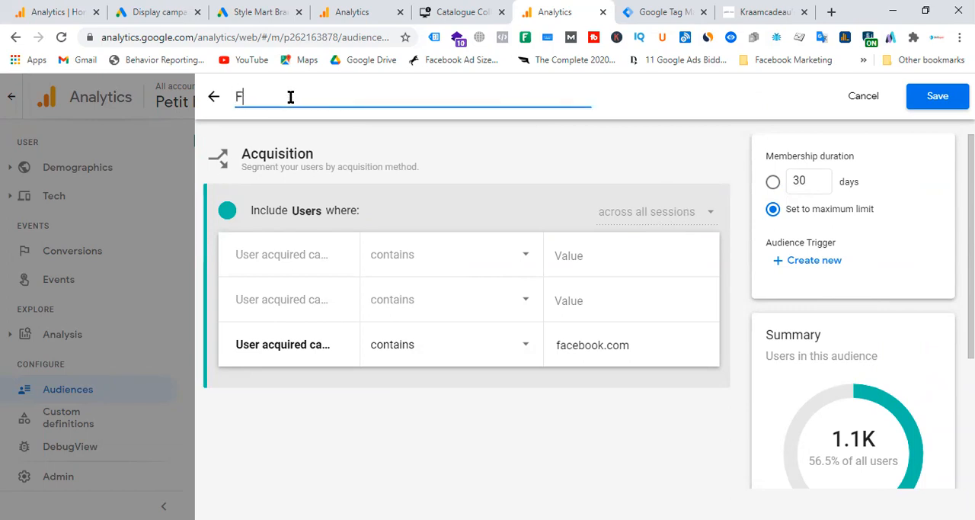
pyautogui.write('acebook Users')
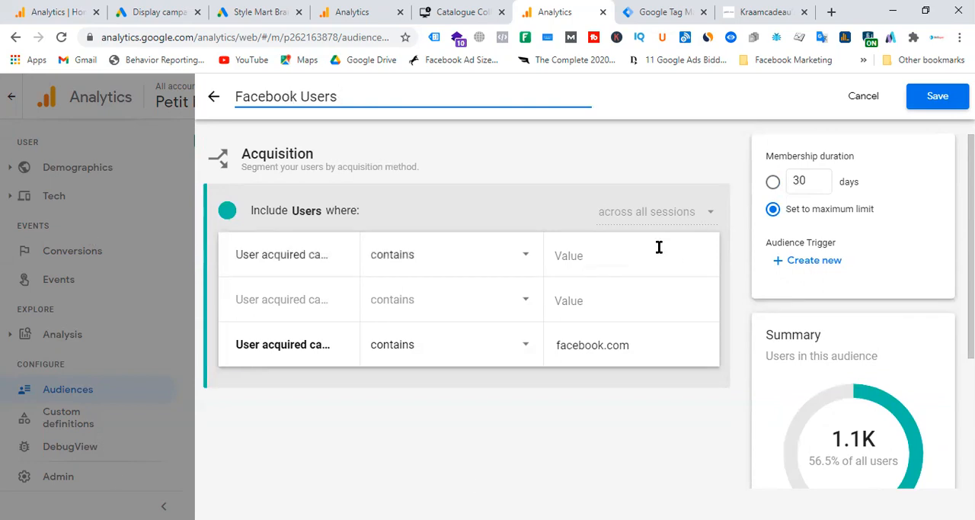
# Step: Clear the third user acquired condition of the Facebook Users audience and review the full list of suggested traffic sources
pyautogui.click(648, 347)
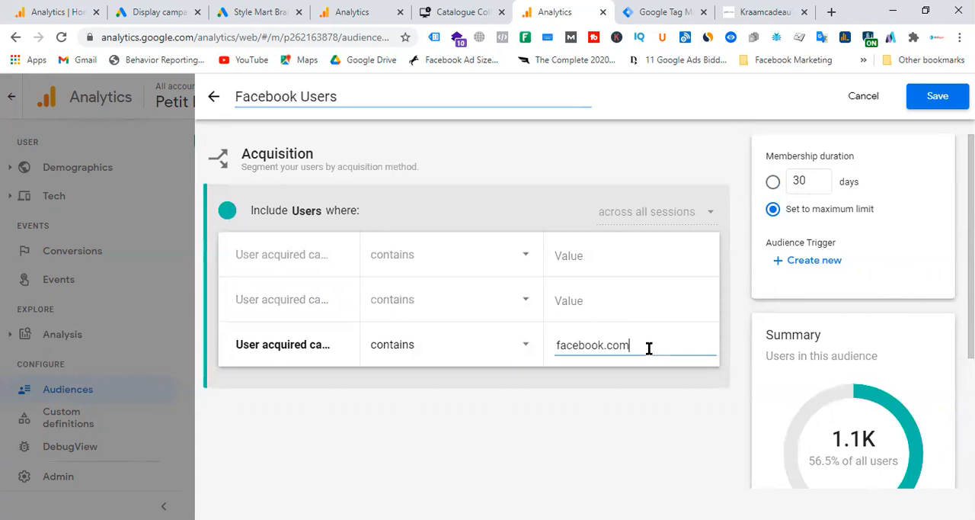
pyautogui.press('BackSpace')
pyautogui.press('BackSpace')
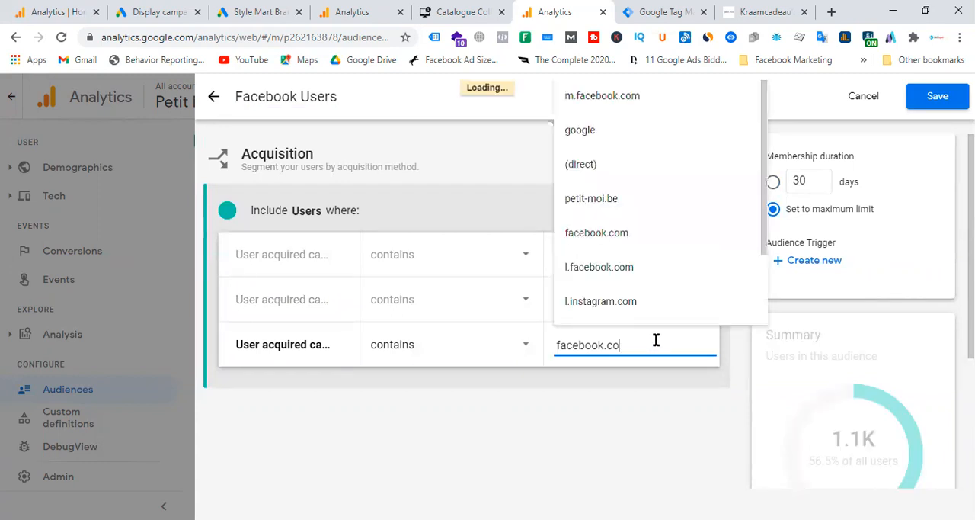
pyautogui.press('BackSpace')
pyautogui.press('BackSpace')
pyautogui.press('BackSpace')
pyautogui.press('BackSpace')
pyautogui.press('BackSpace')
pyautogui.press('BackSpace')
pyautogui.press('BackSpace')
pyautogui.press('BackSpace')
pyautogui.press('BackSpace')
pyautogui.press('BackSpace')
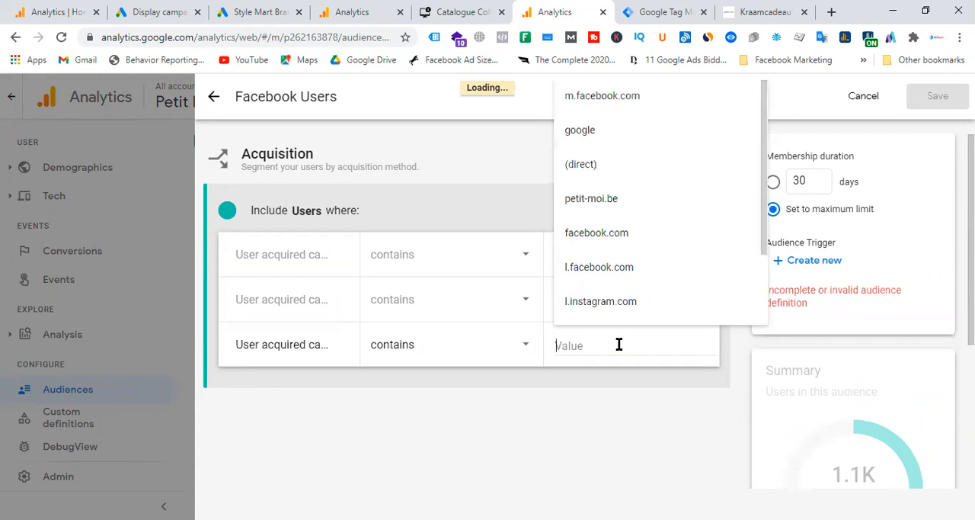
pyautogui.scroll(-3, 651, 228)
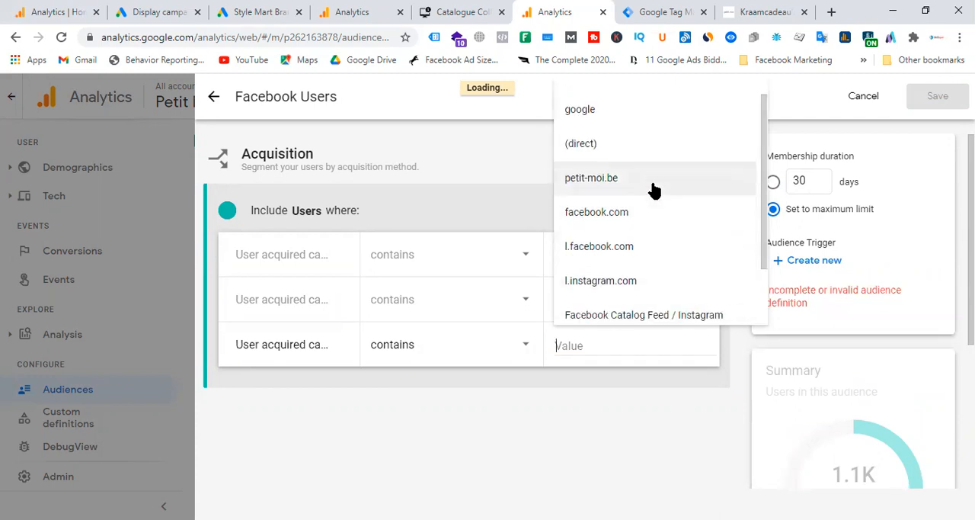
pyautogui.scroll(-3, 679, 282)
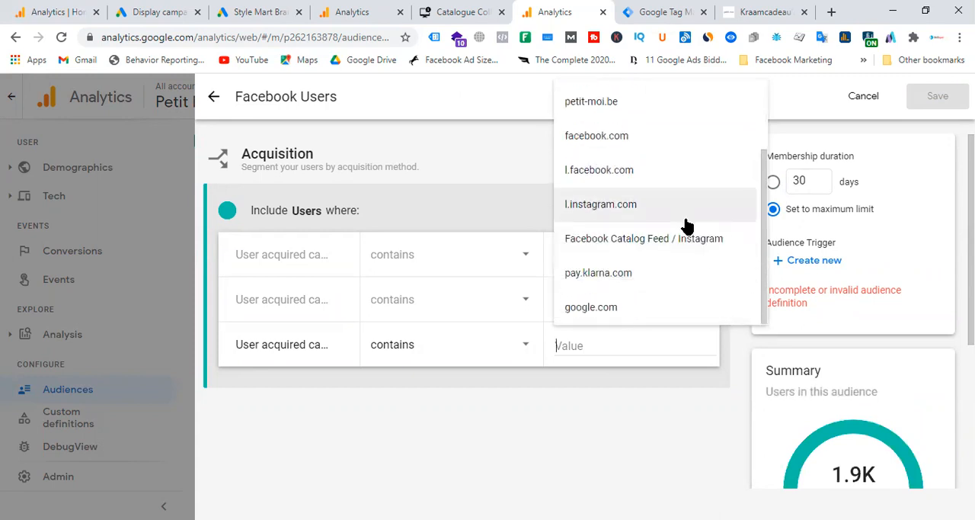
# Step: Switch to the audience list of the Skilluper - GA4 property and look at its options for building a new audience
pyautogui.click(46, 12)
pyautogui.scroll(-2, 107, 220)
pyautogui.scroll(-2, 106, 220)
pyautogui.click(82, 395)
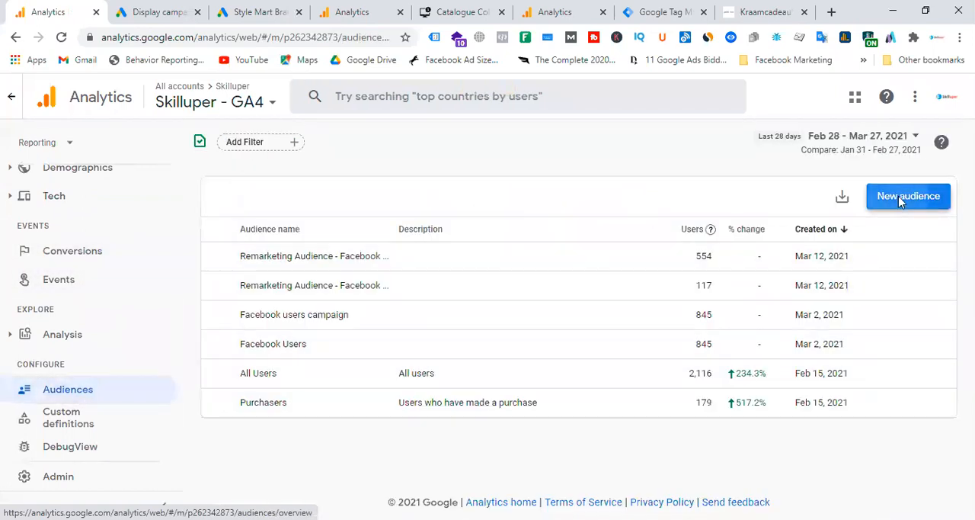
pyautogui.click(899, 195)
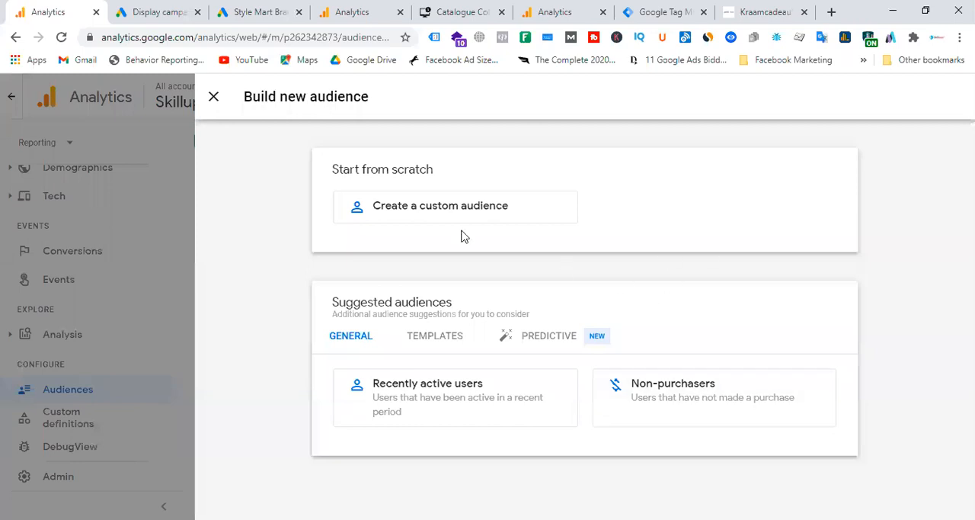
pyautogui.click(214, 97)
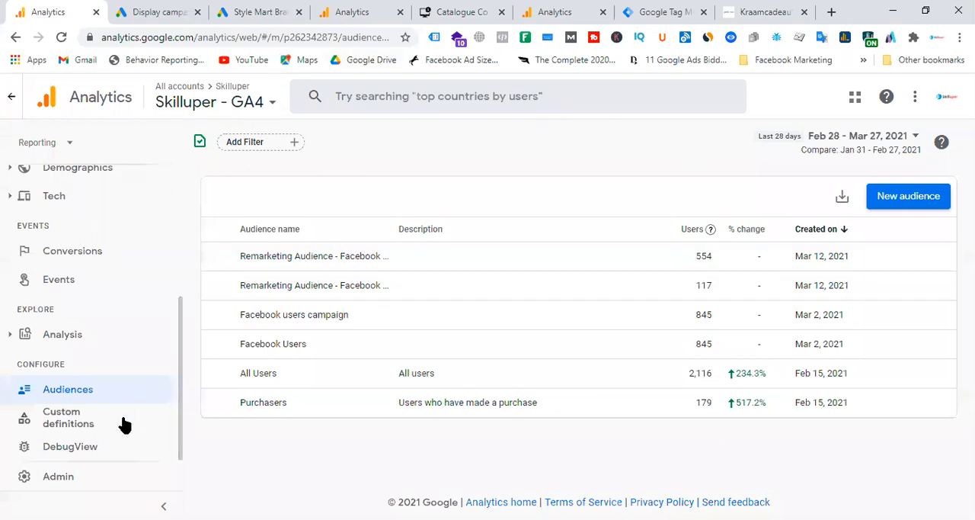
# Step: Start a new audience in the Skilluper - GA4 property from the Acquisition template
pyautogui.click(915, 202)
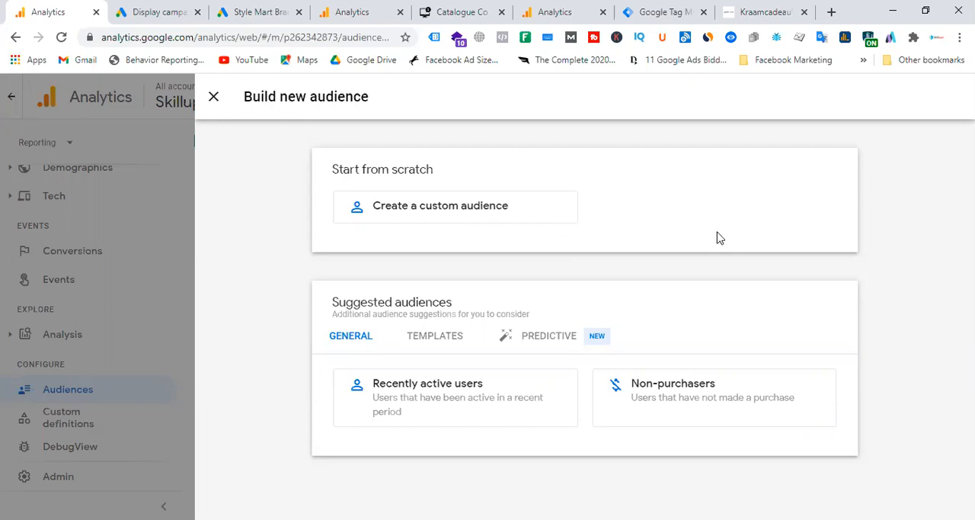
pyautogui.click(432, 342)
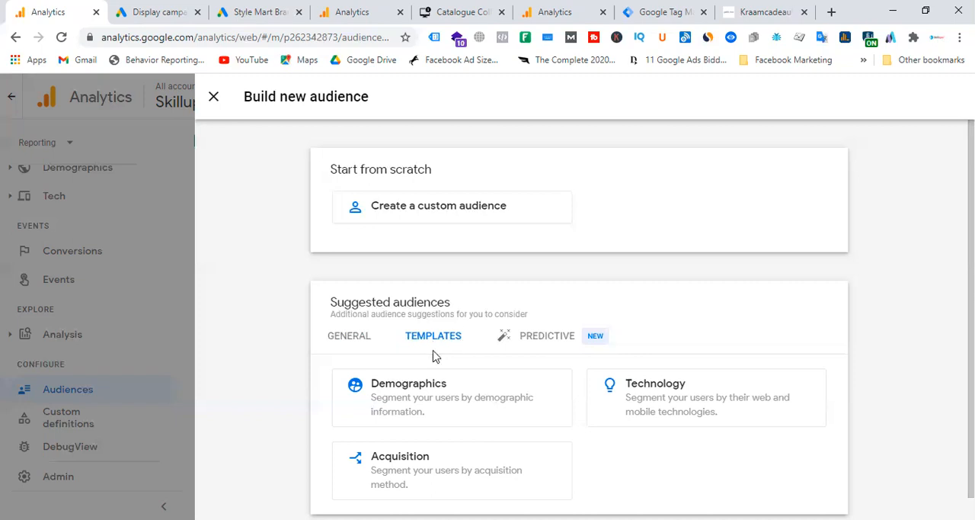
pyautogui.click(437, 480)
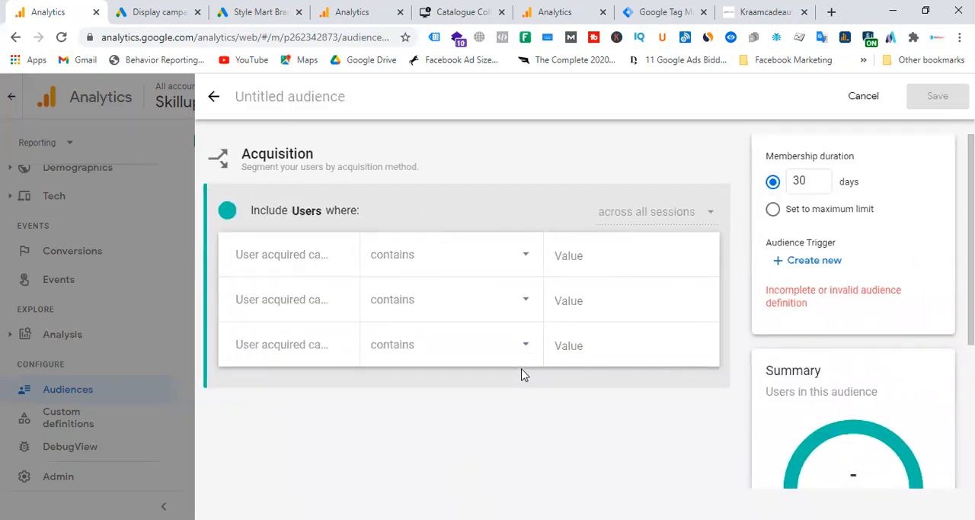
# Step: Review the suggested sources, set the third user acquired condition to contain linkedin.com and check the audience summary
pyautogui.click(601, 338)
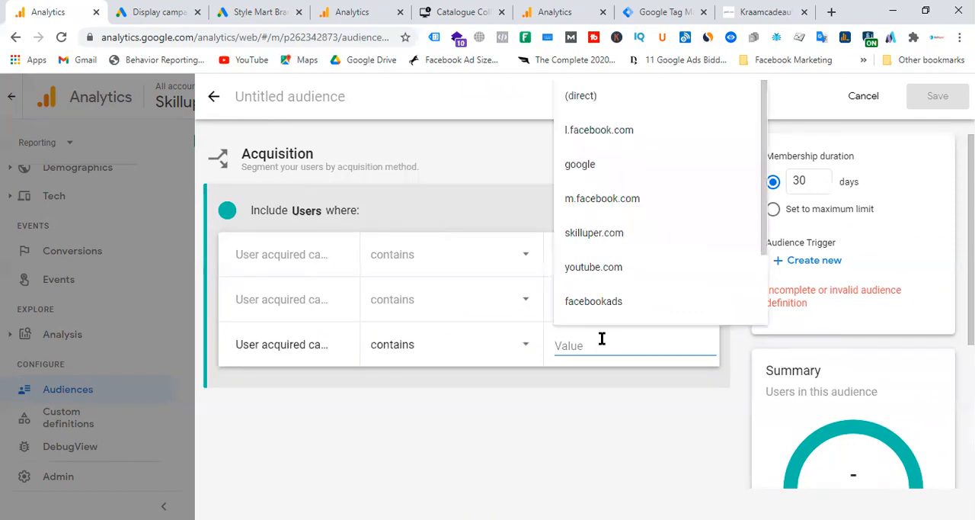
pyautogui.scroll(-3, 674, 204)
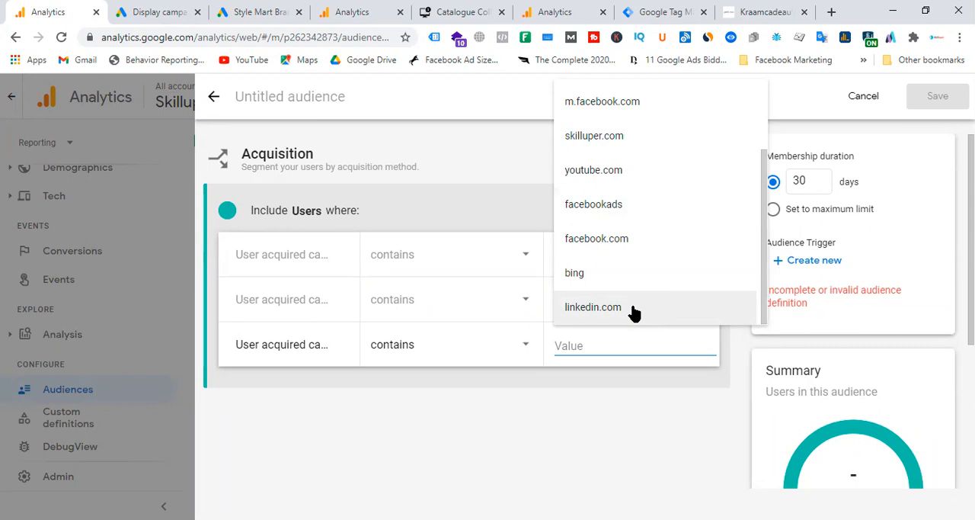
pyautogui.scroll(2, 653, 272)
pyautogui.scroll(-1, 655, 272)
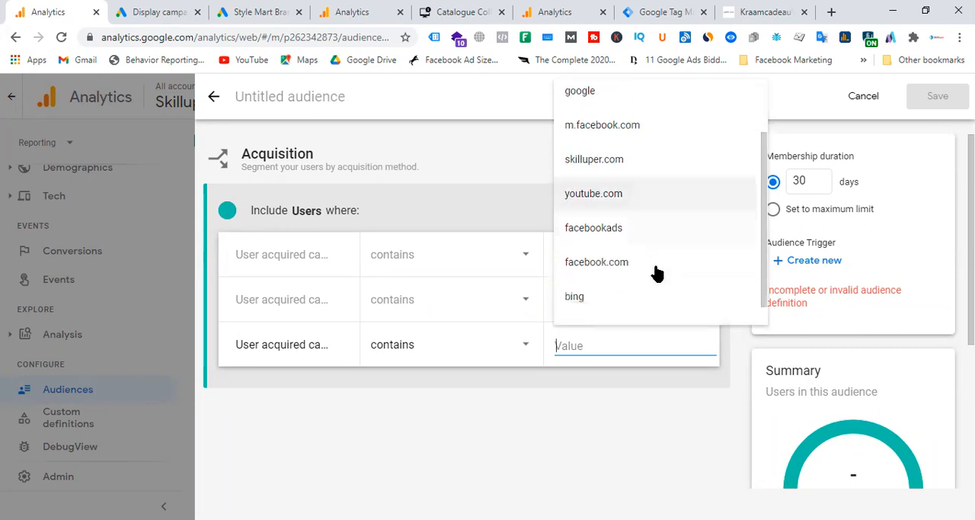
pyautogui.scroll(-1, 656, 273)
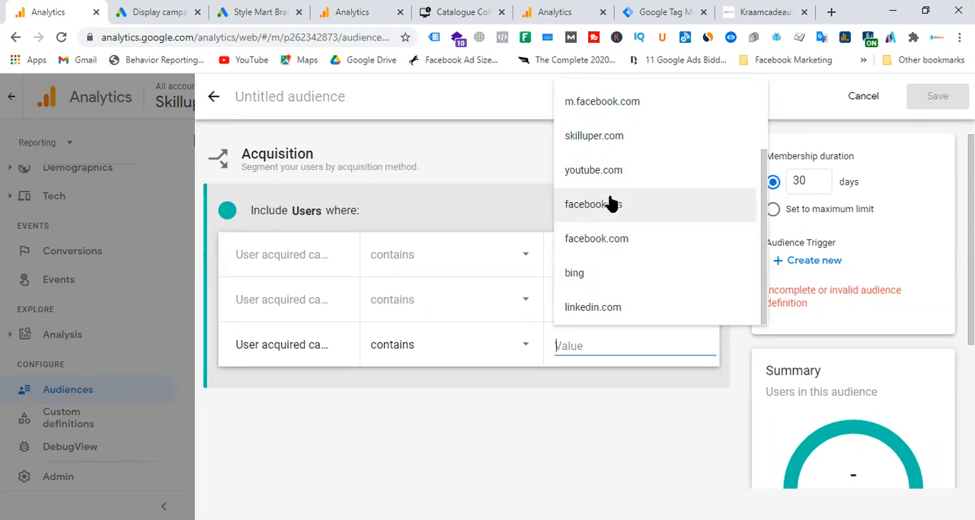
pyautogui.scroll(2, 593, 181)
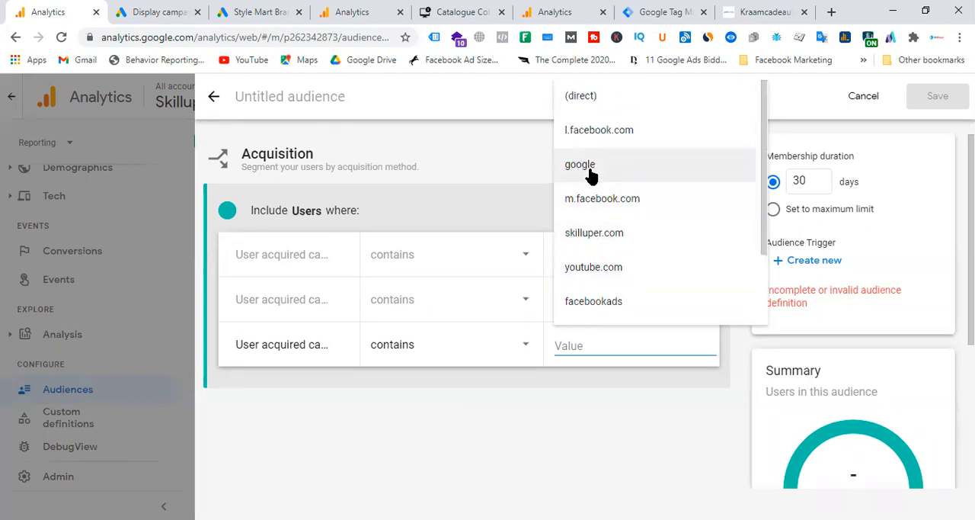
pyautogui.scroll(-2, 592, 174)
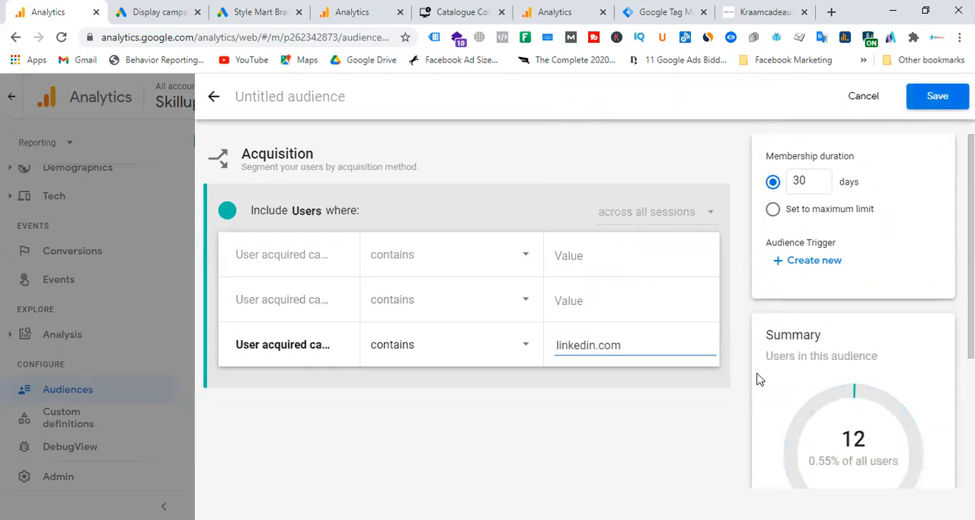
pyautogui.scroll(-1, 933, 360)
pyautogui.scroll(-1, 907, 377)
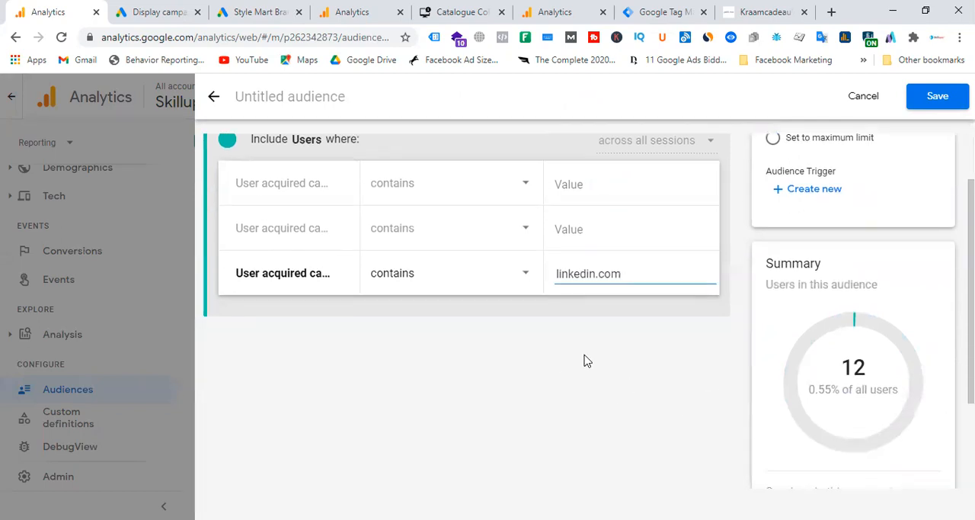
pyautogui.scroll(2, 586, 358)
# Step: Name the audience "LinkedIn Users" and save it with the membership duration set to the maximum limit
pyautogui.click(309, 98)
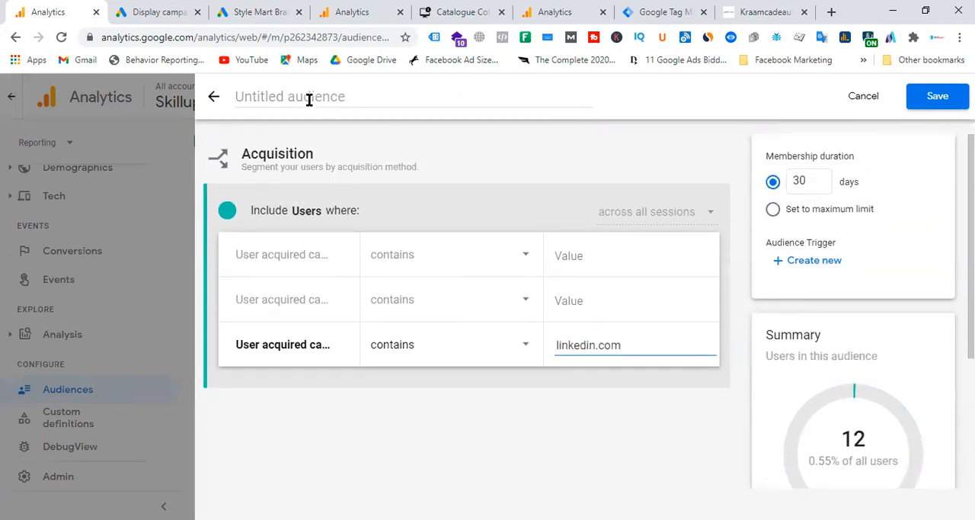
pyautogui.write('Linke')
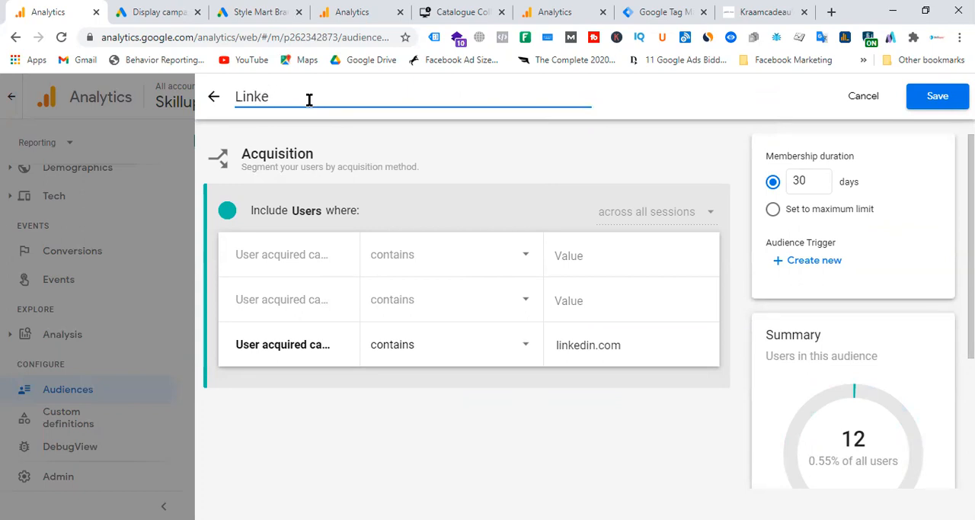
pyautogui.write('de')
pyautogui.press('BackSpace')
pyautogui.press('BackSpace')
pyautogui.press('BackSpace')
pyautogui.write('dIn User')
pyautogui.click(774, 209)
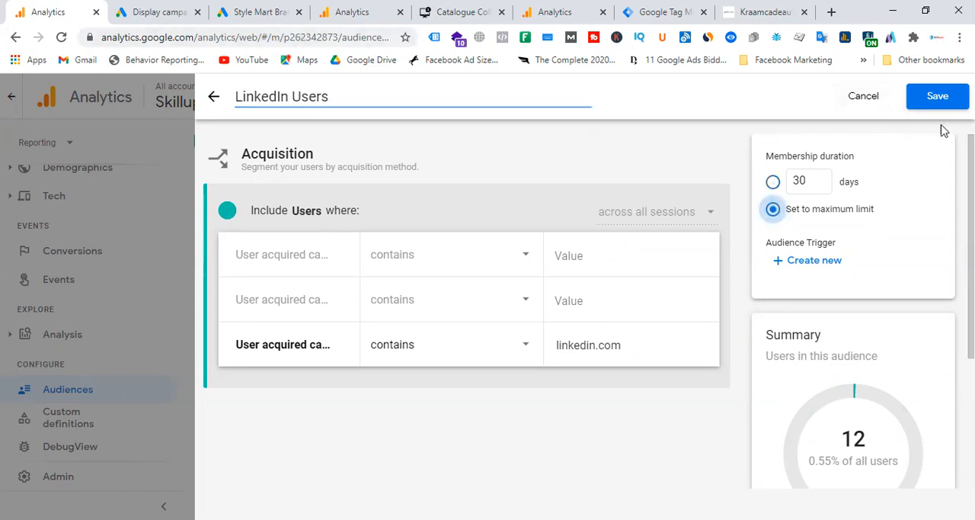
pyautogui.click(944, 101)
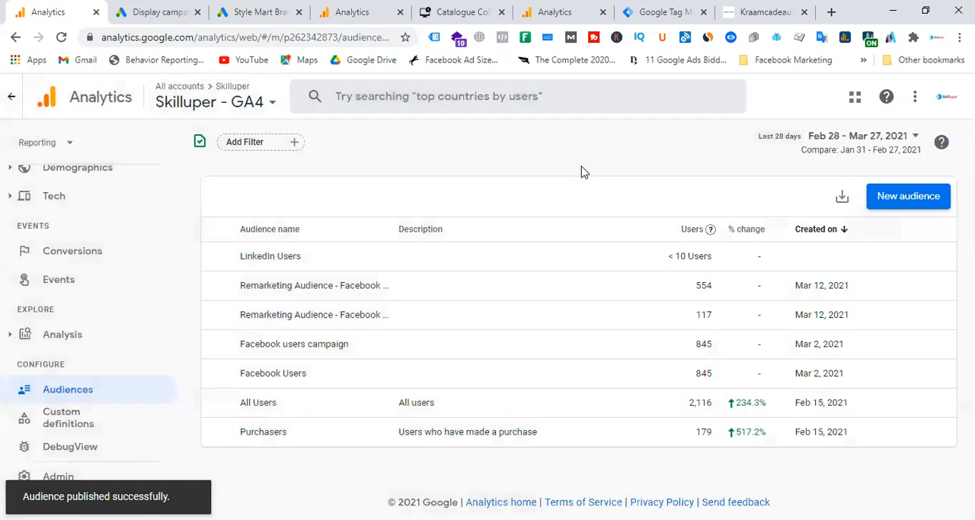
# Step: Return to the Facebook Users draft in the Petit Moi property and set the third user acquired condition to contain facebook.com
pyautogui.click(910, 196)
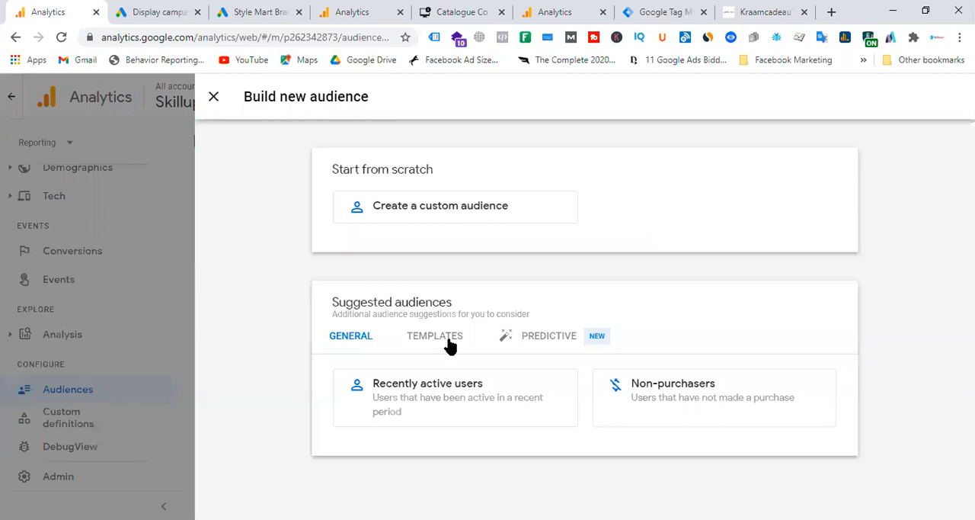
pyautogui.click(579, 9)
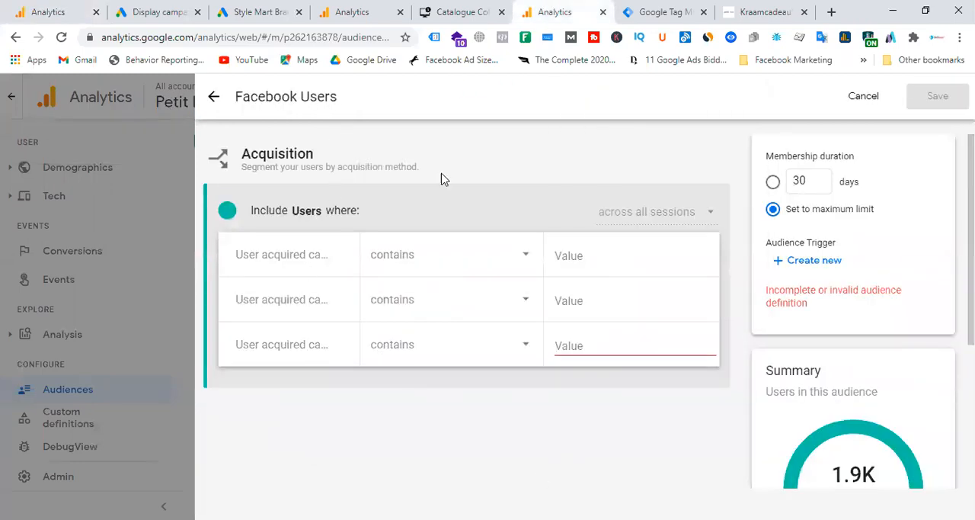
pyautogui.click(602, 342)
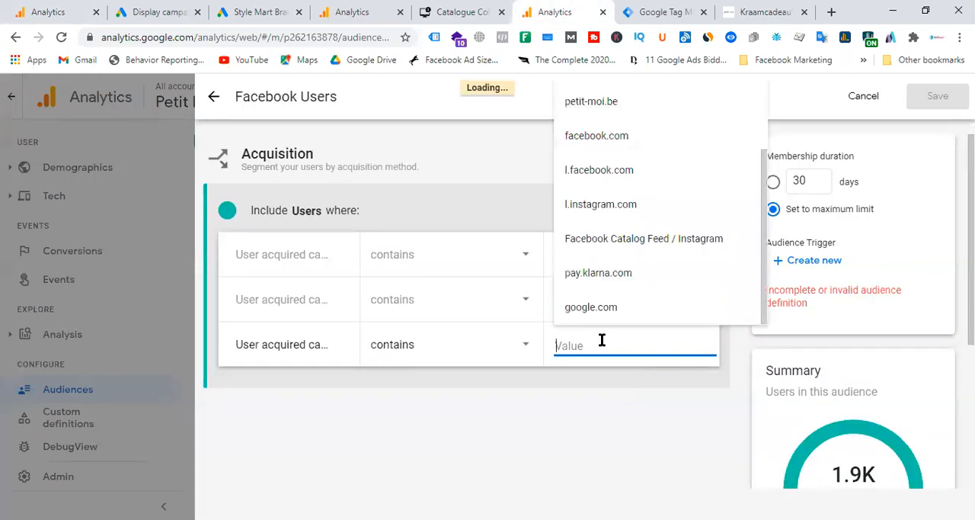
pyautogui.click(602, 135)
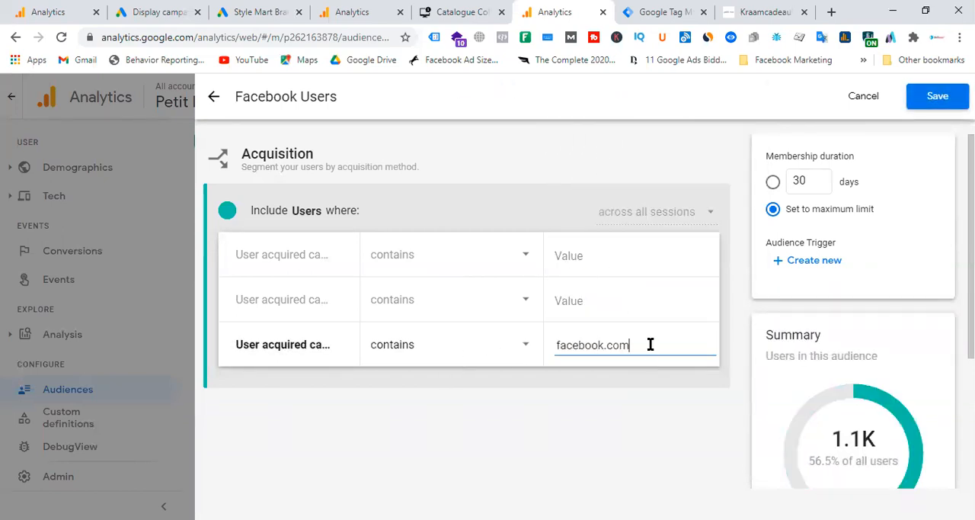
# Step: Review the suggested Facebook source variants, select facebook.com for the third condition and save the Facebook Users audience
pyautogui.press('BackSpace')
pyautogui.press('BackSpace')
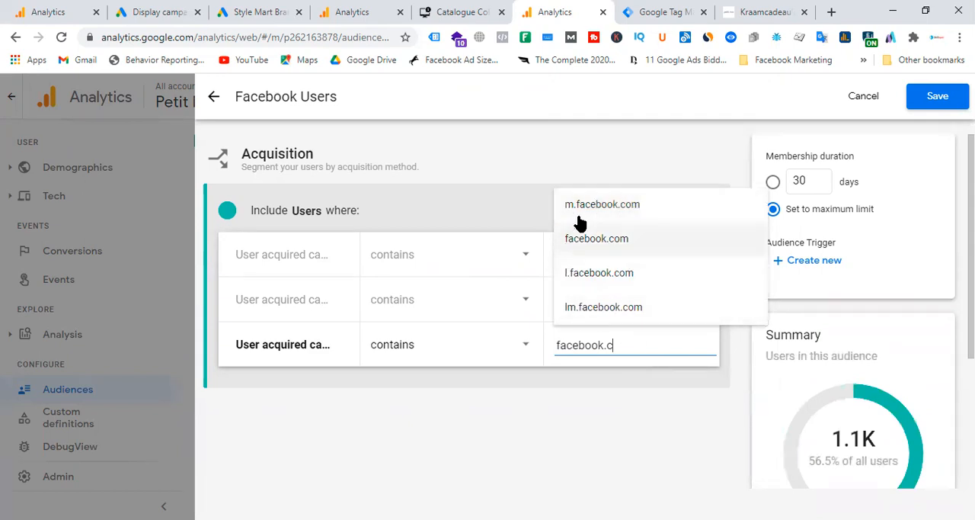
pyautogui.click(619, 245)
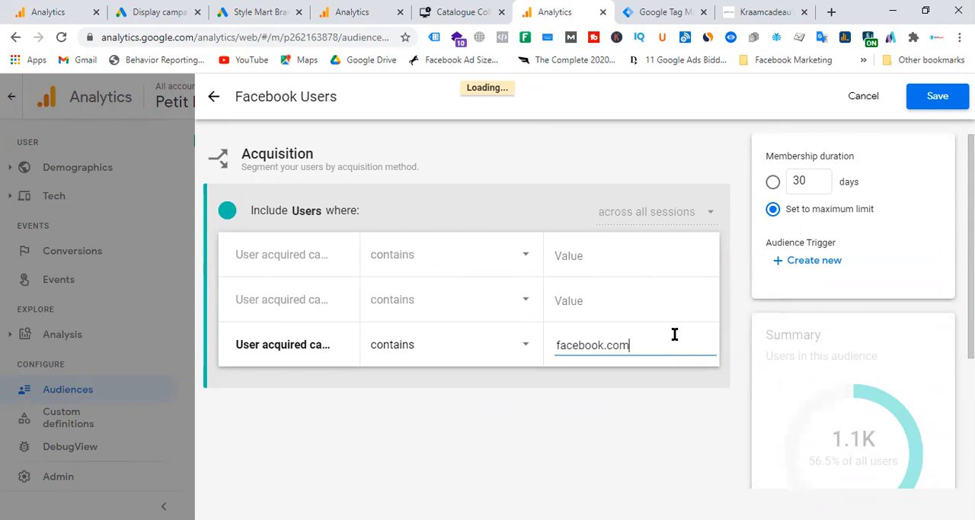
pyautogui.click(651, 340)
pyautogui.press('BackSpace')
pyautogui.press('BackSpace')
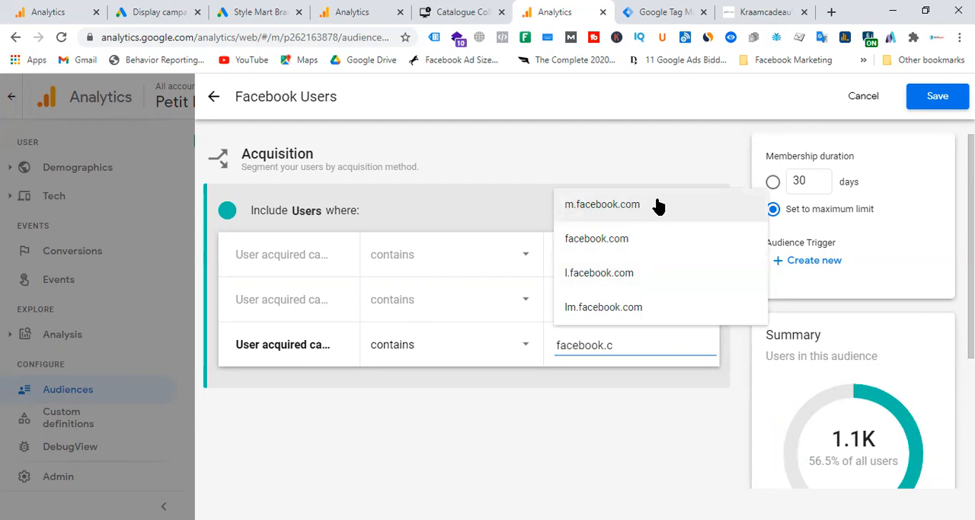
pyautogui.click(597, 244)
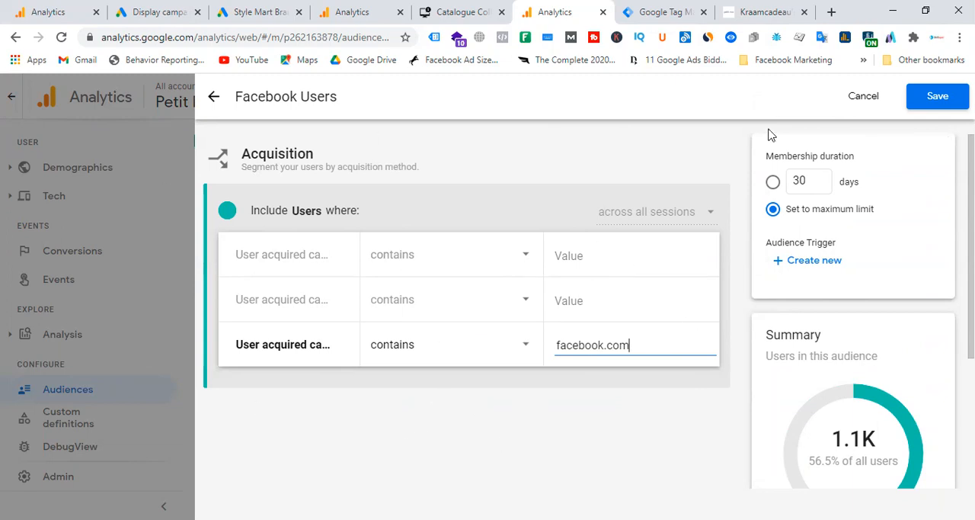
pyautogui.click(945, 101)
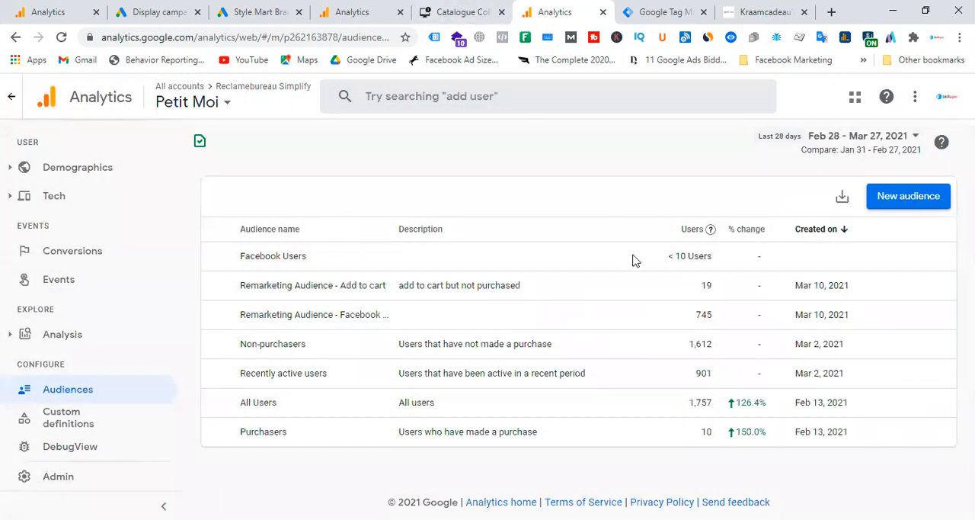
# Step: Start a new audience from the Demographics suggestion and include the age groups 18-24 and 25-34
pyautogui.click(908, 195)
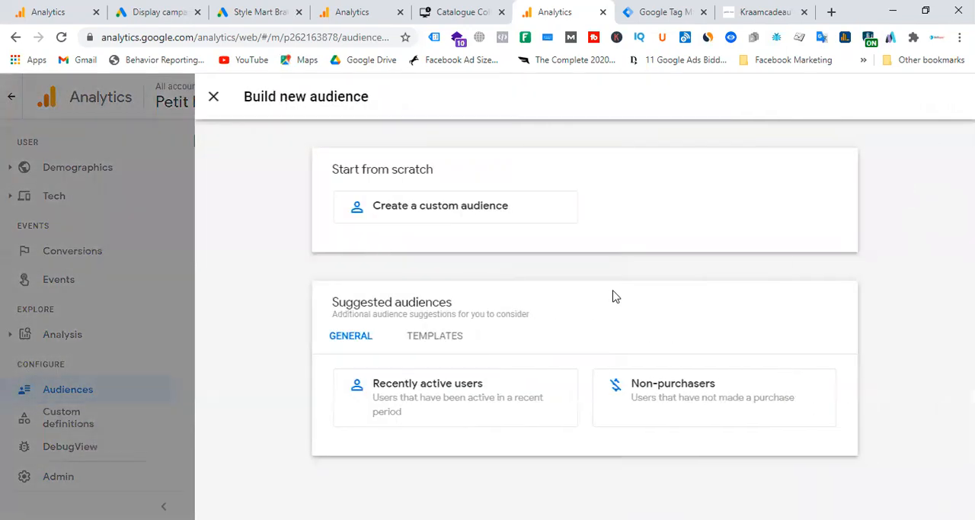
pyautogui.click(454, 341)
pyautogui.click(449, 409)
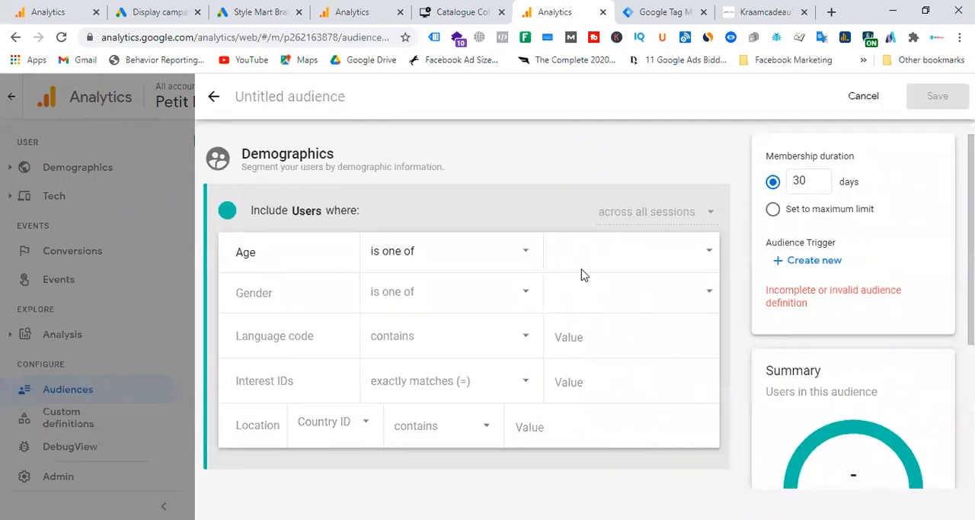
pyautogui.click(611, 253)
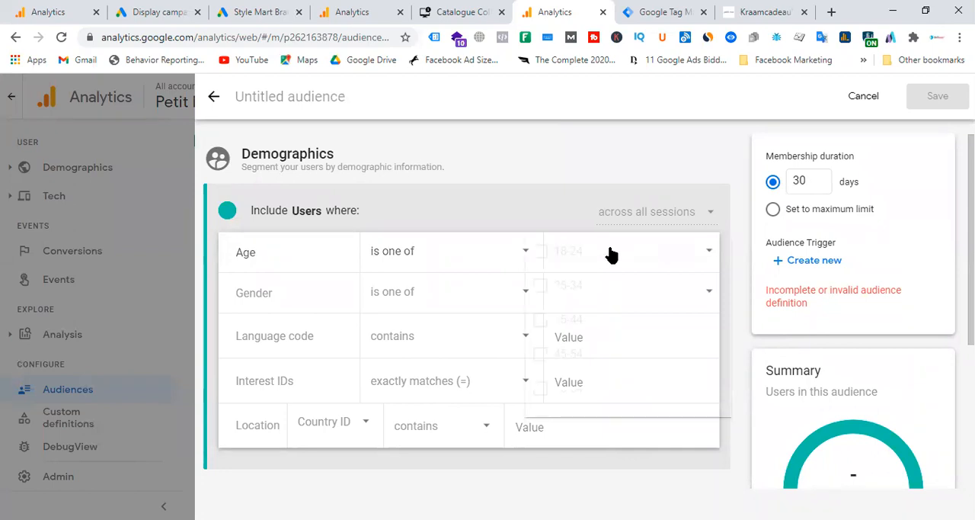
pyautogui.click(539, 254)
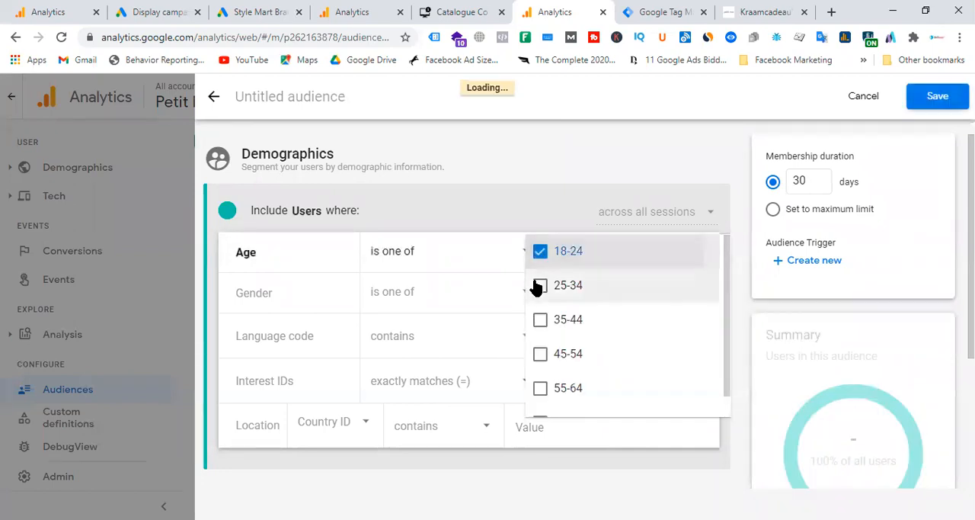
pyautogui.click(540, 288)
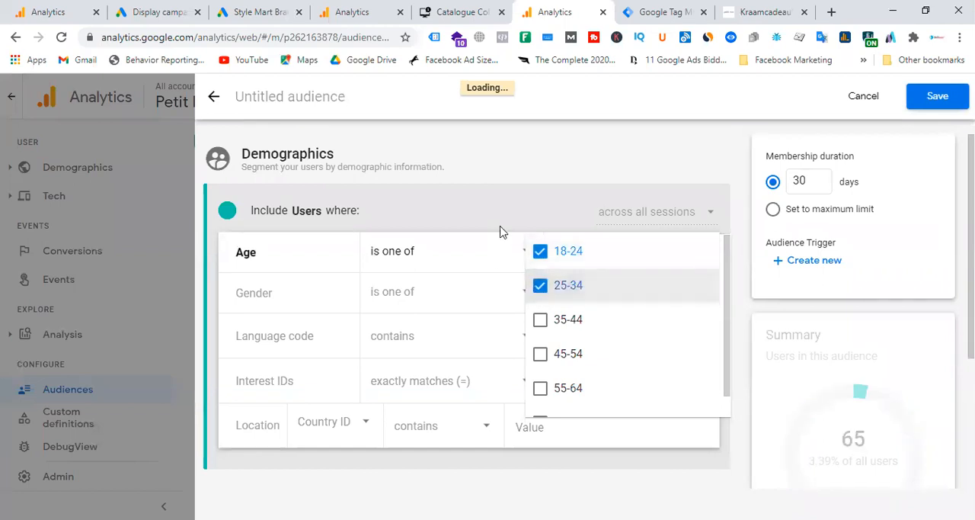
pyautogui.click(514, 189)
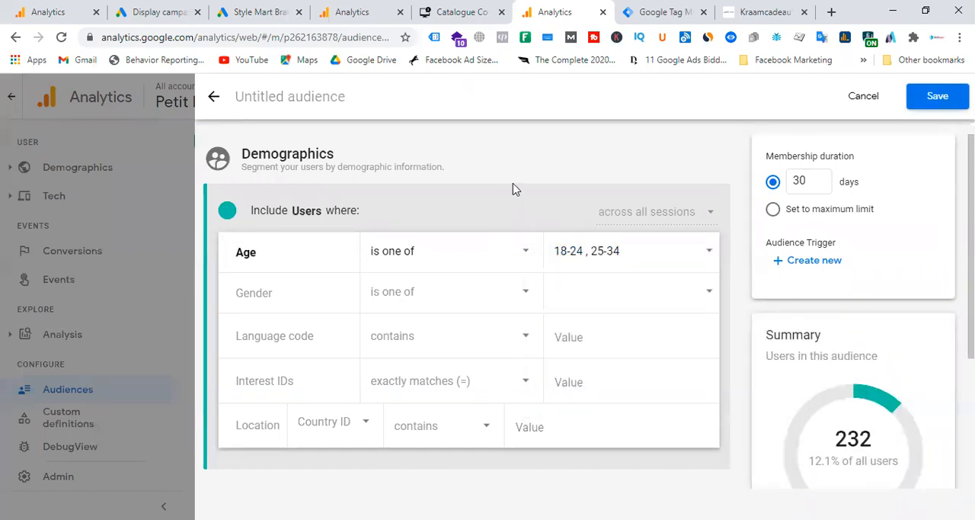
# Step: Set the gender condition of the demographics audience to is one of Female
pyautogui.click(472, 301)
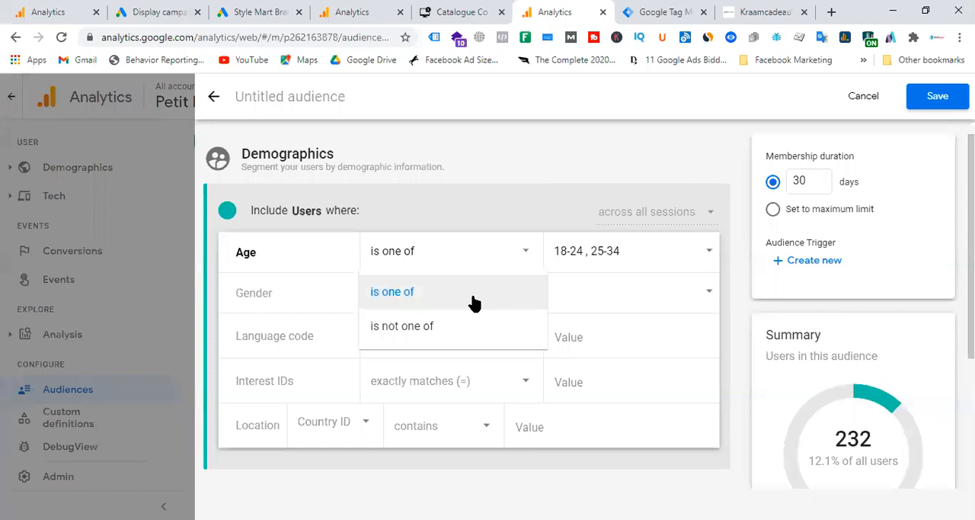
pyautogui.click(669, 295)
pyautogui.click(667, 297)
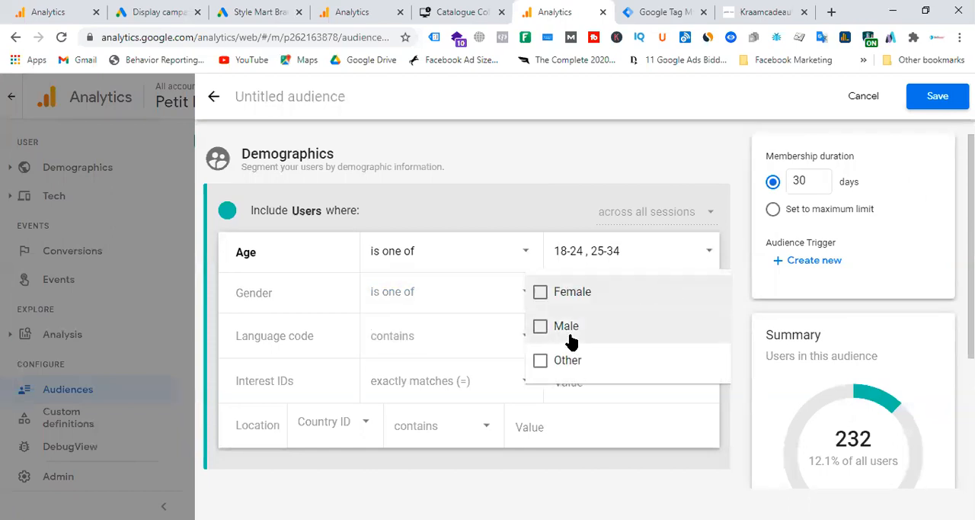
pyautogui.click(572, 294)
pyautogui.click(728, 458)
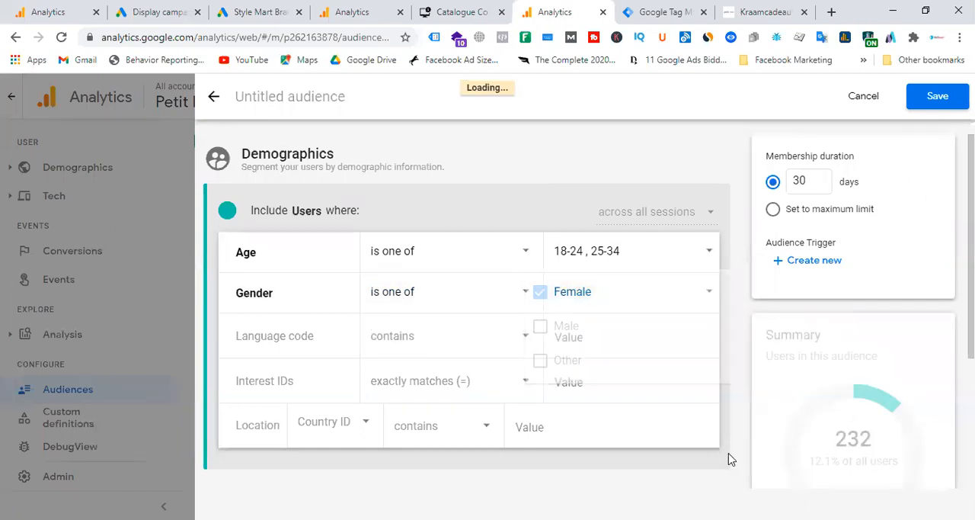
# Step: Look through the suggested interest IDs for the demographics audience without choosing one
pyautogui.click(588, 340)
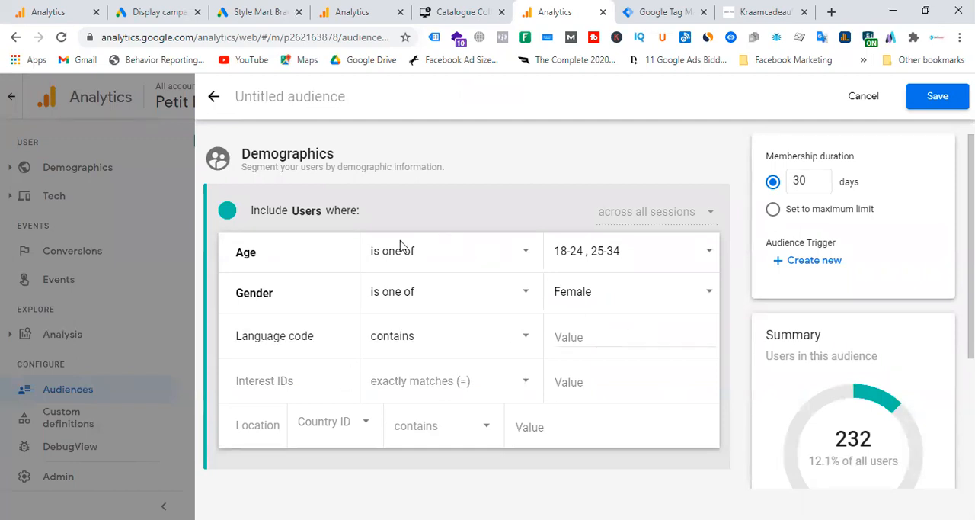
pyautogui.scroll(-1, 457, 305)
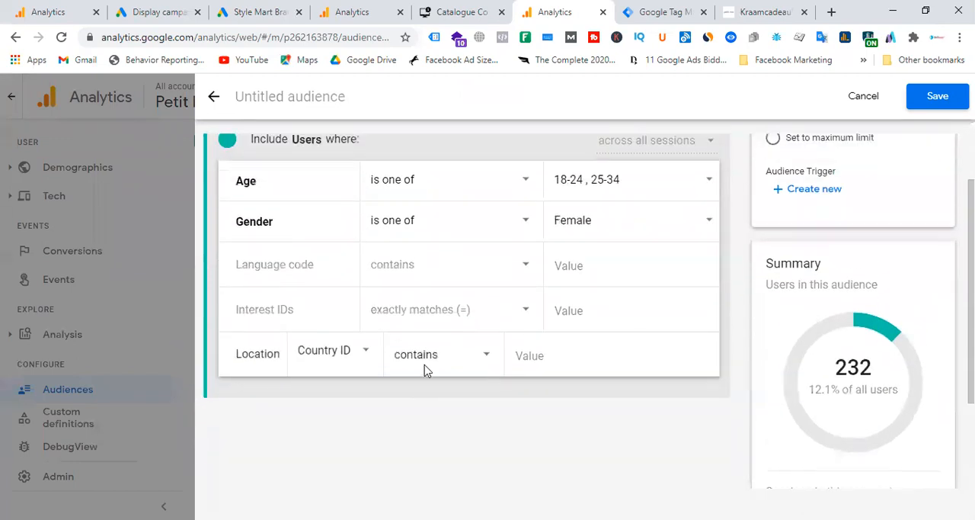
pyautogui.click(604, 313)
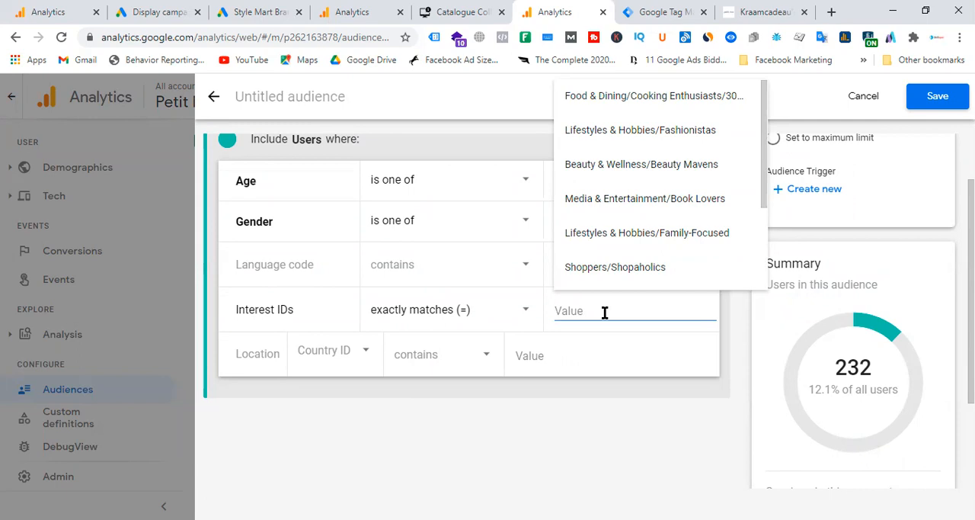
pyautogui.click(699, 455)
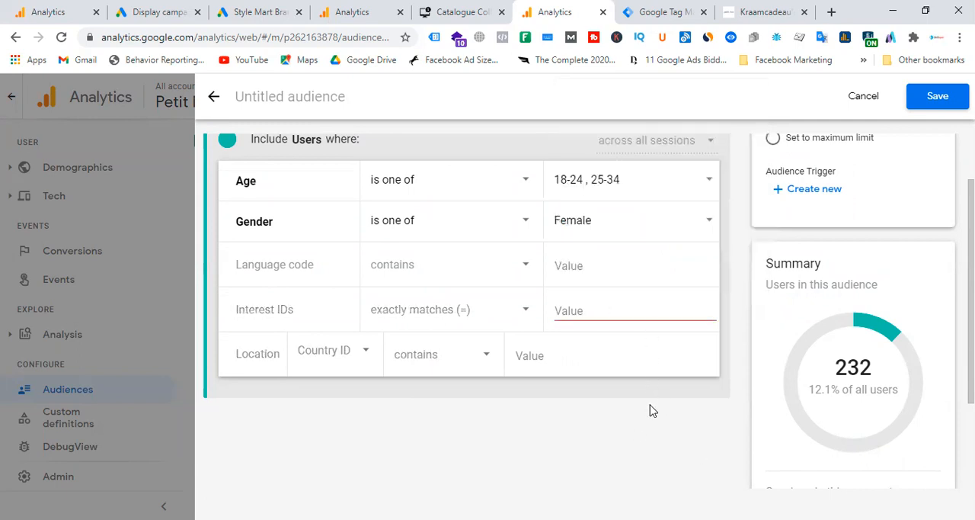
pyautogui.scroll(1, 700, 389)
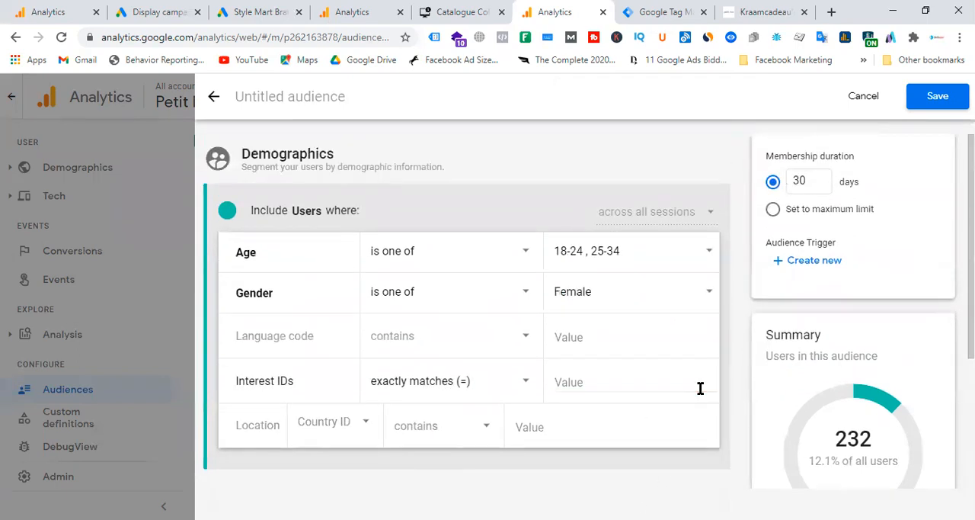
# Step: Try fr-be as the language code condition and clear the value again
pyautogui.click(618, 333)
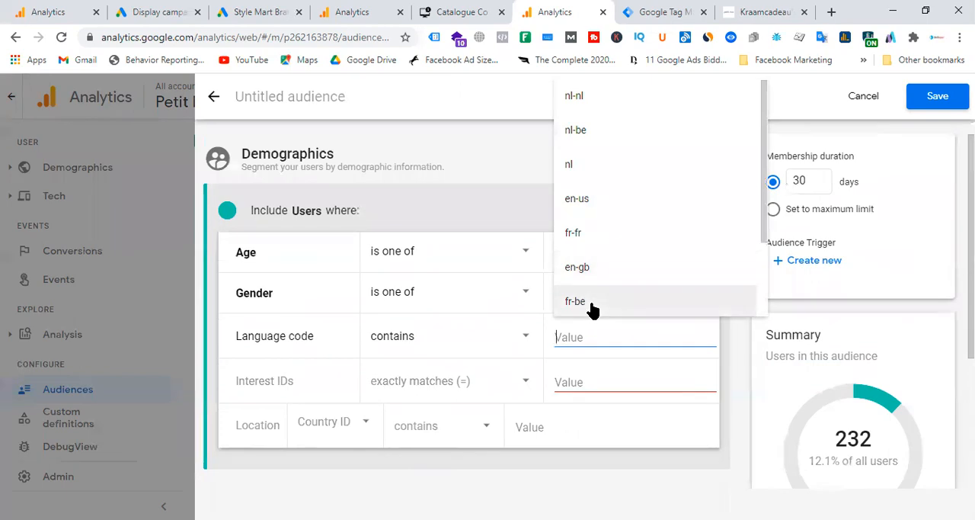
pyautogui.click(592, 309)
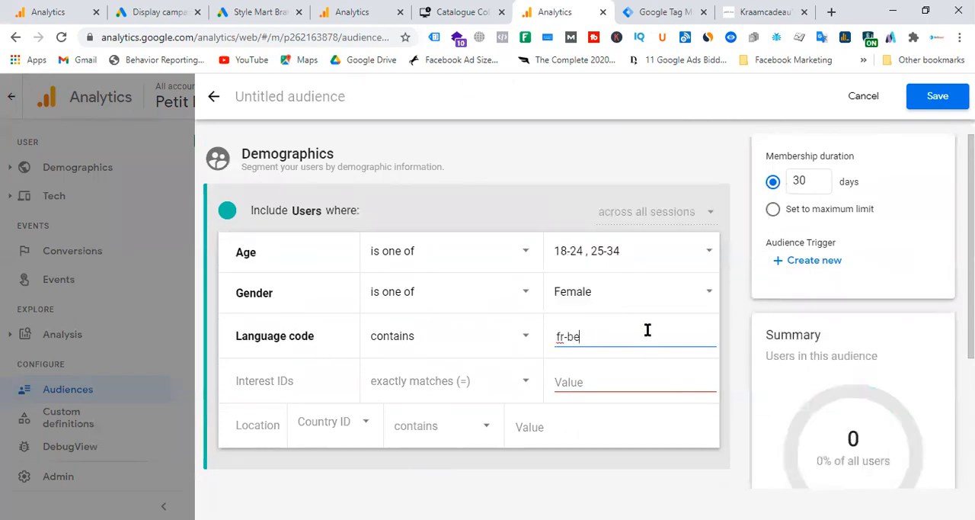
pyautogui.press('BackSpace')
pyautogui.press('BackSpace')
pyautogui.press('BackSpace')
pyautogui.press('BackSpace')
pyautogui.press('BackSpace')
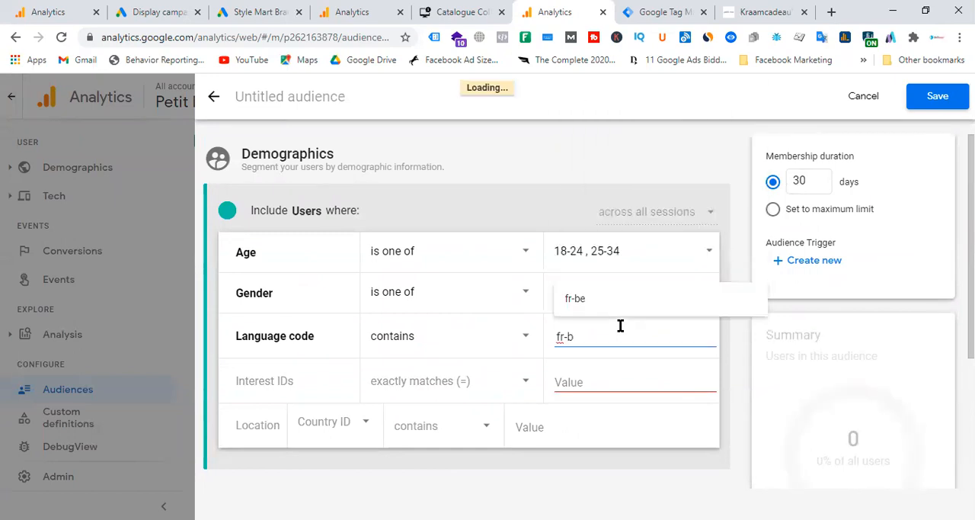
pyautogui.click(719, 377)
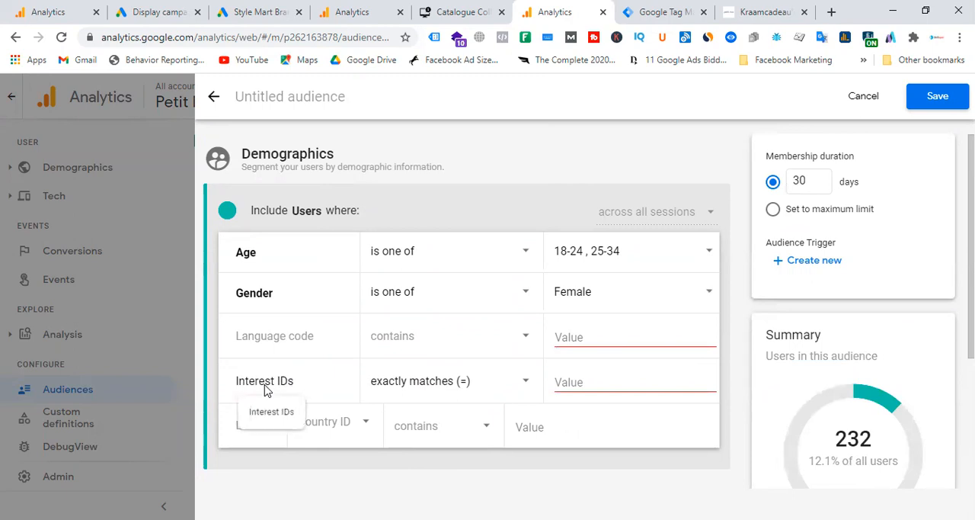
# Step: Check the Petit Moi shop website and set the interest IDs condition to exactly match Lifestyles & Hobbies/Fashionistas
pyautogui.click(633, 375)
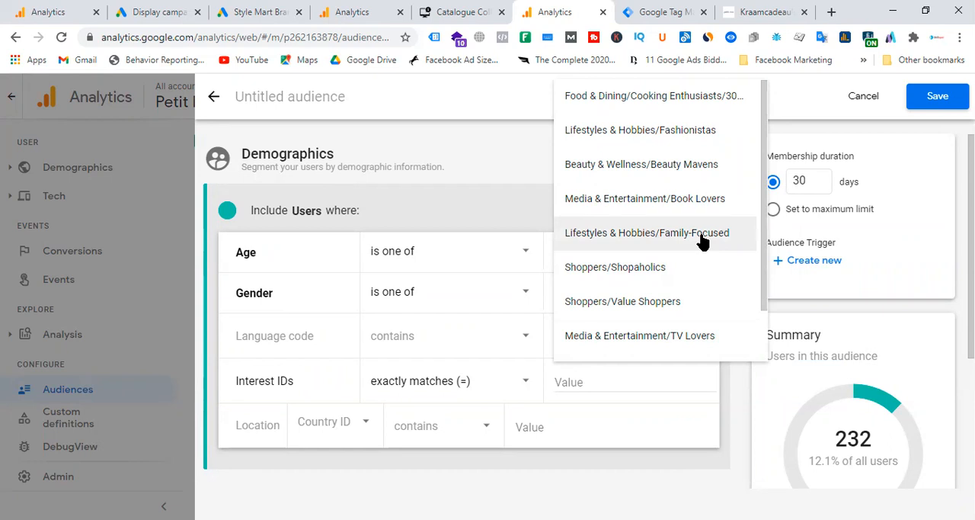
pyautogui.click(766, 12)
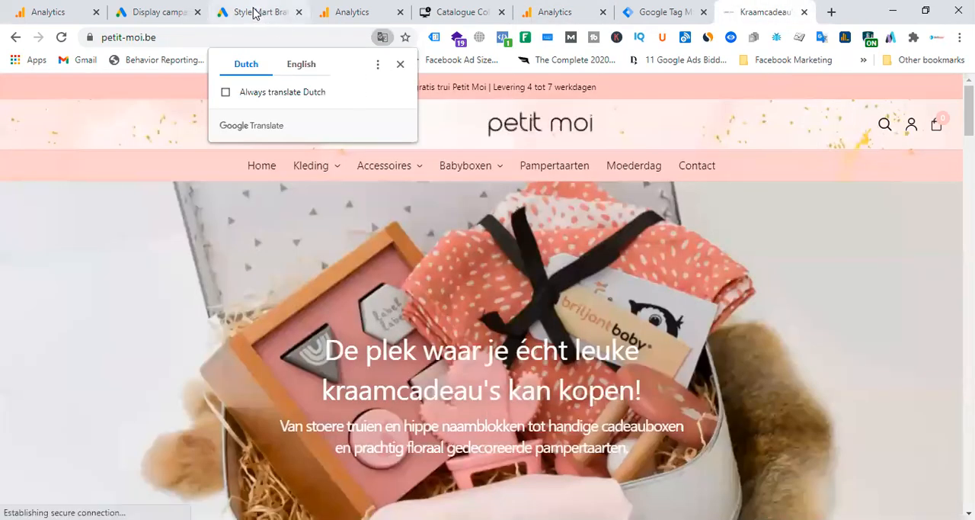
pyautogui.click(173, 10)
pyautogui.click(230, 10)
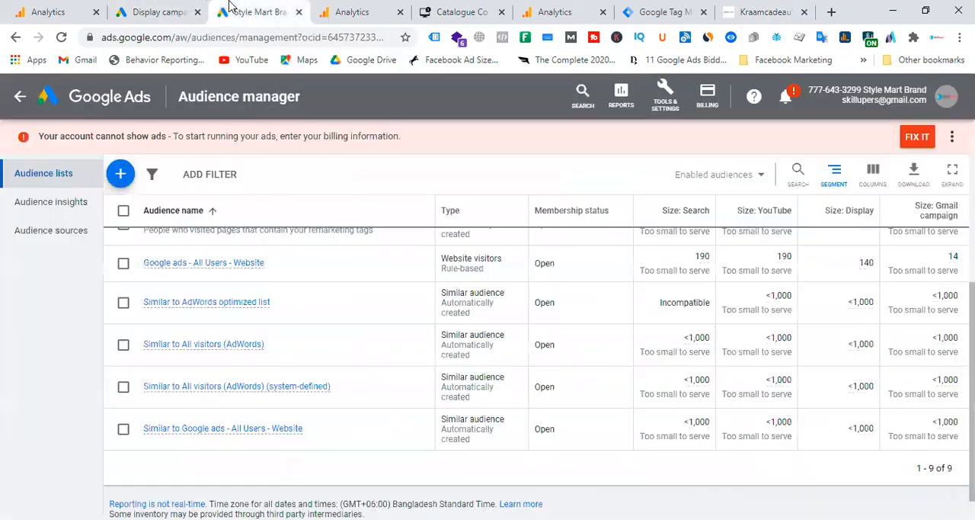
pyautogui.click(328, 6)
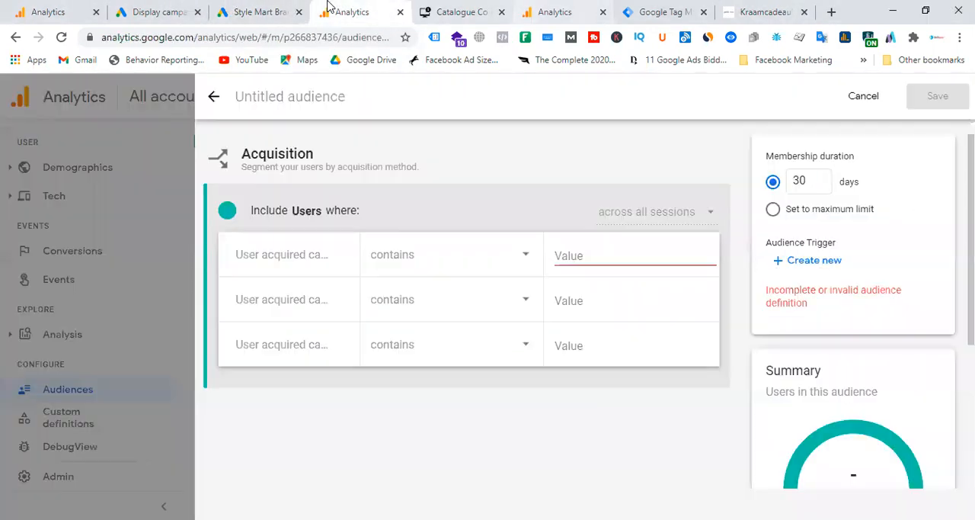
pyautogui.hotkey('ctrl', 'Tab')
pyautogui.hotkey('ctrl', 'Tab')
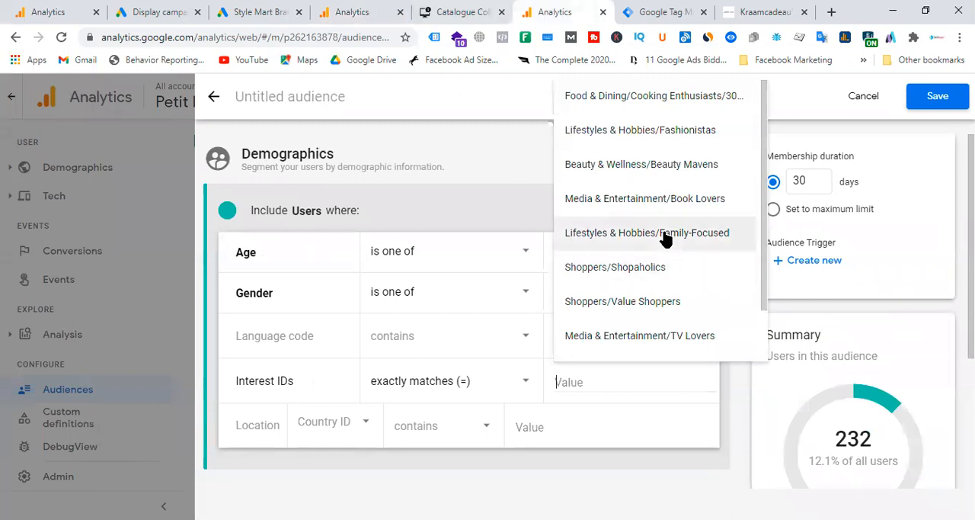
pyautogui.scroll(-1, 668, 237)
pyautogui.scroll(1, 682, 316)
pyautogui.click(682, 135)
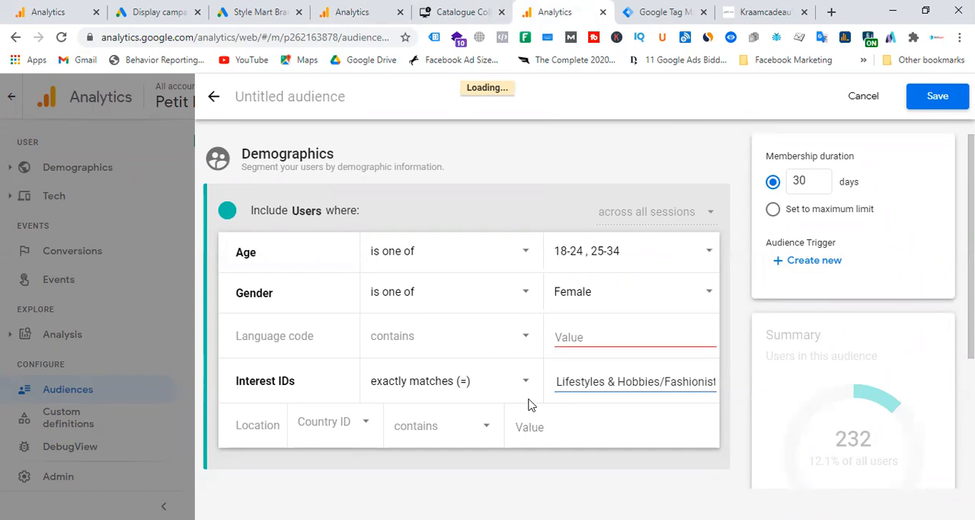
# Step: Set the language code to contain fr-be and the location's country ID to contain BE
pyautogui.click(613, 337)
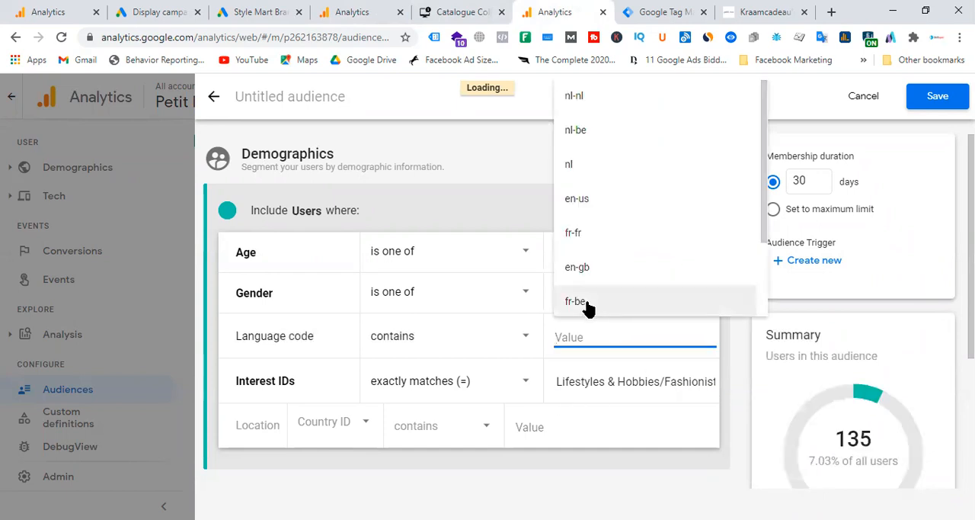
pyautogui.click(587, 303)
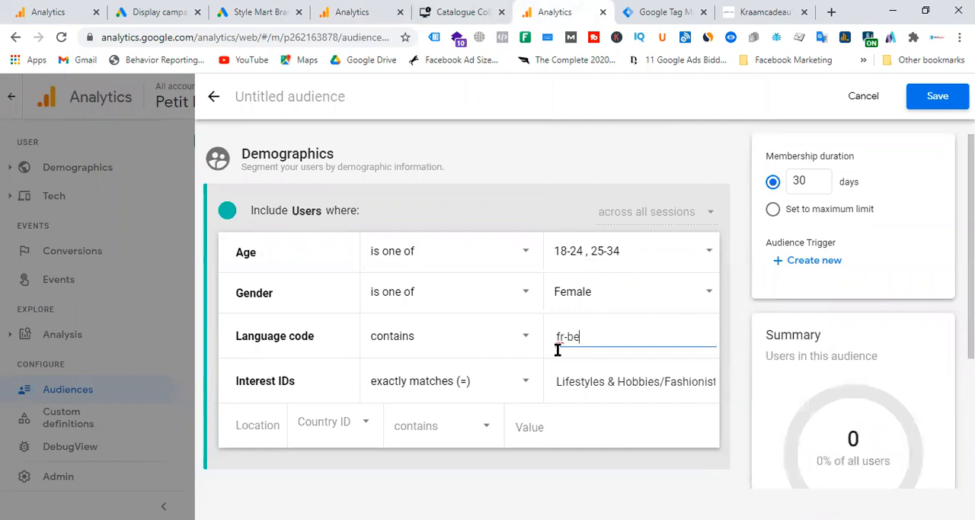
pyautogui.click(550, 425)
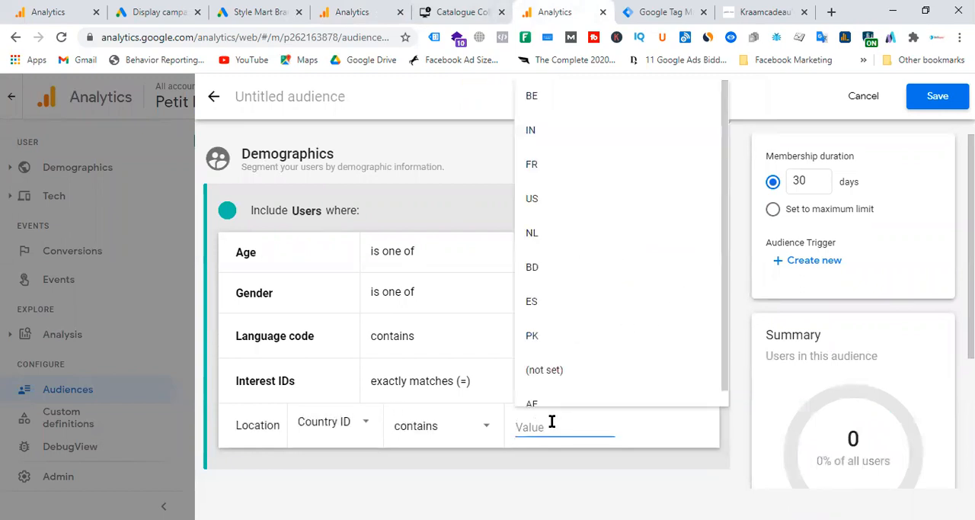
pyautogui.click(565, 102)
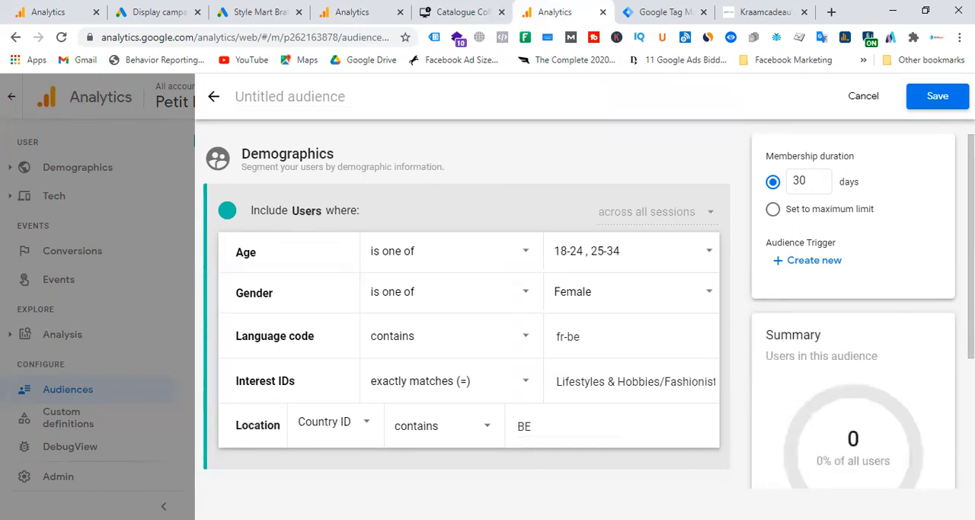
# Step: Remove the fr-be value from the language code condition
pyautogui.scroll(-2, 904, 420)
pyautogui.scroll(2, 891, 372)
pyautogui.click(597, 339)
pyautogui.press('BackSpace')
pyautogui.press('BackSpace')
pyautogui.press('BackSpace')
pyautogui.press('BackSpace')
pyautogui.press('BackSpace')
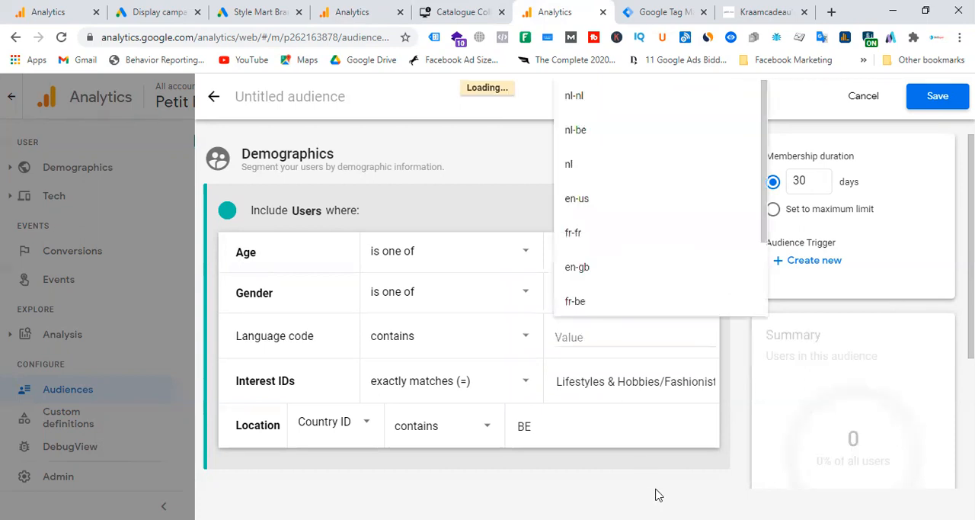
pyautogui.click(659, 494)
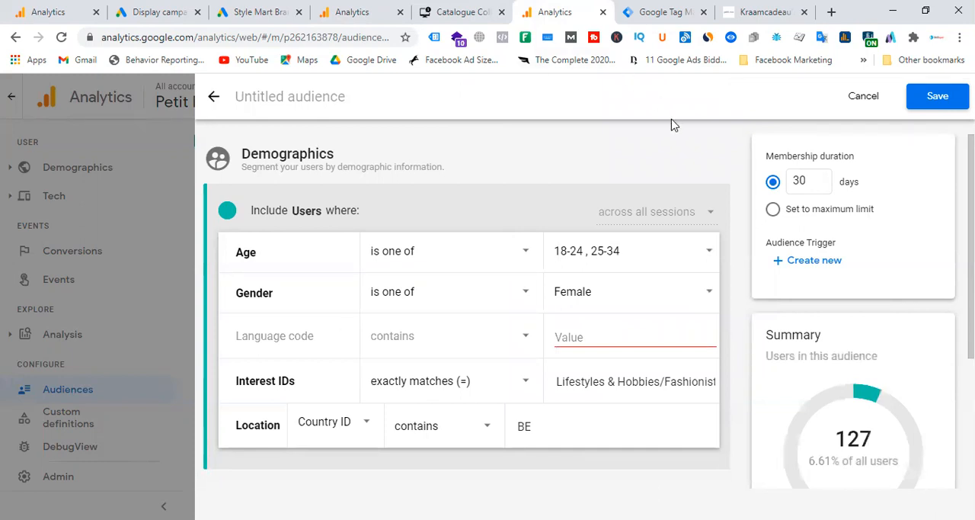
# Step: Review the products on the Petit Moi website and set the audience's membership duration to the maximum limit
pyautogui.click(798, 23)
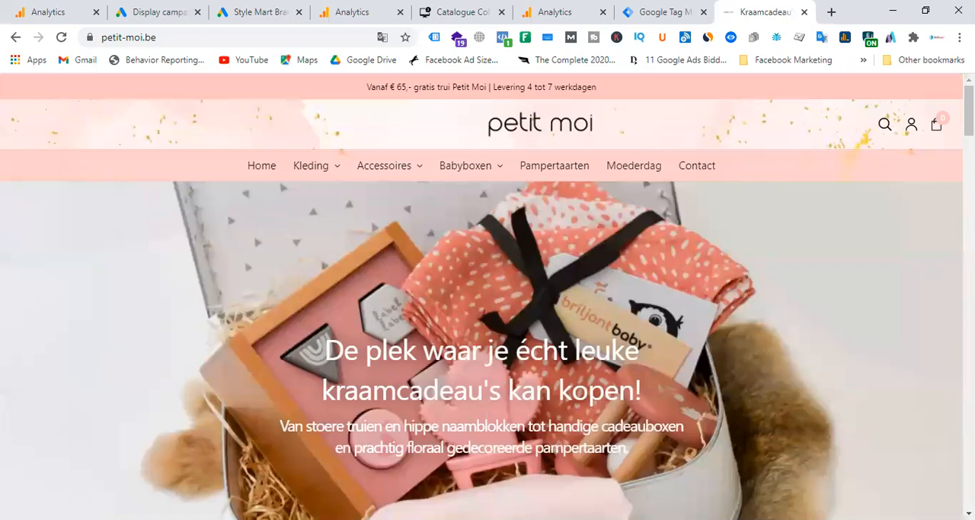
pyautogui.scroll(-9, 731, 324)
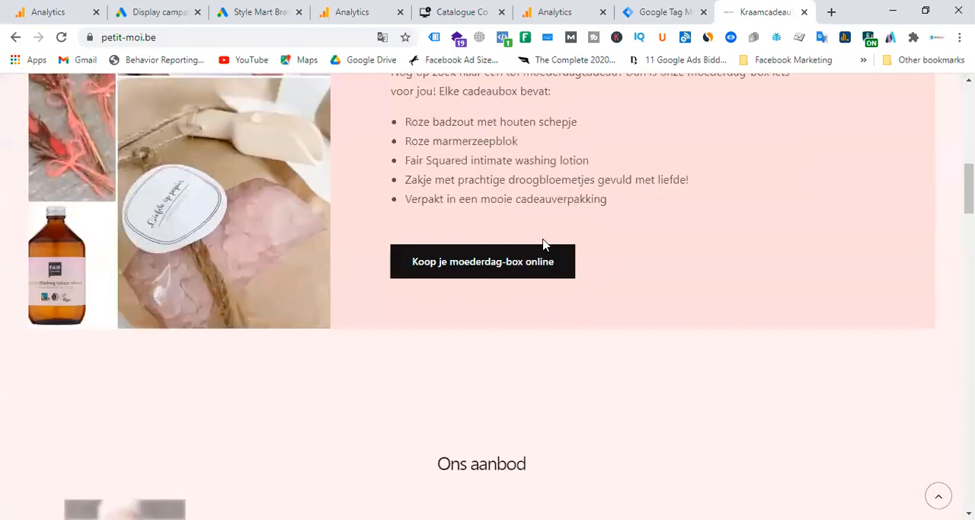
pyautogui.scroll(-1, 544, 243)
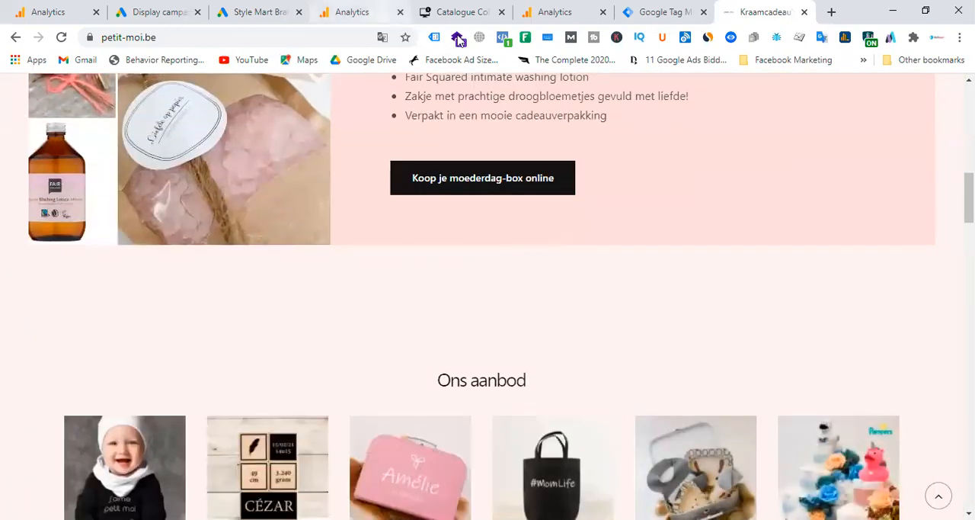
pyautogui.click(555, 12)
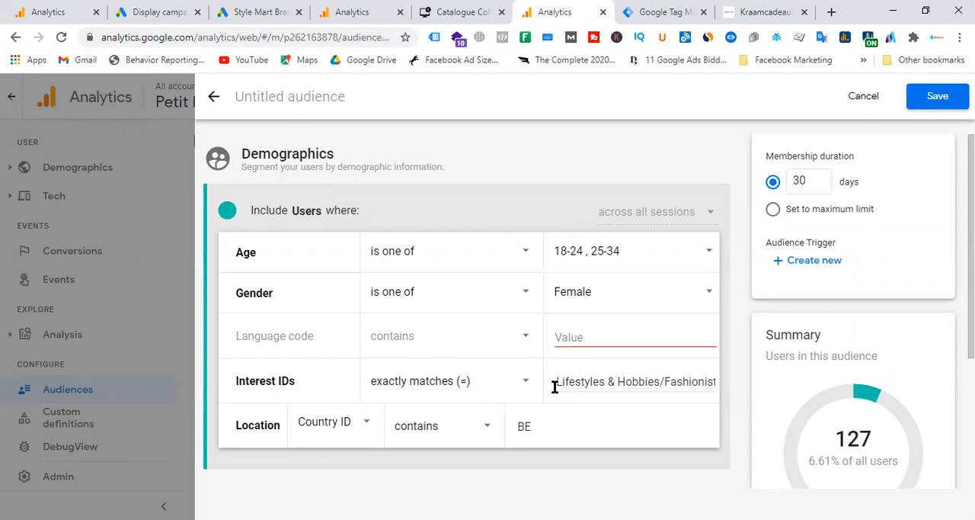
pyautogui.click(624, 326)
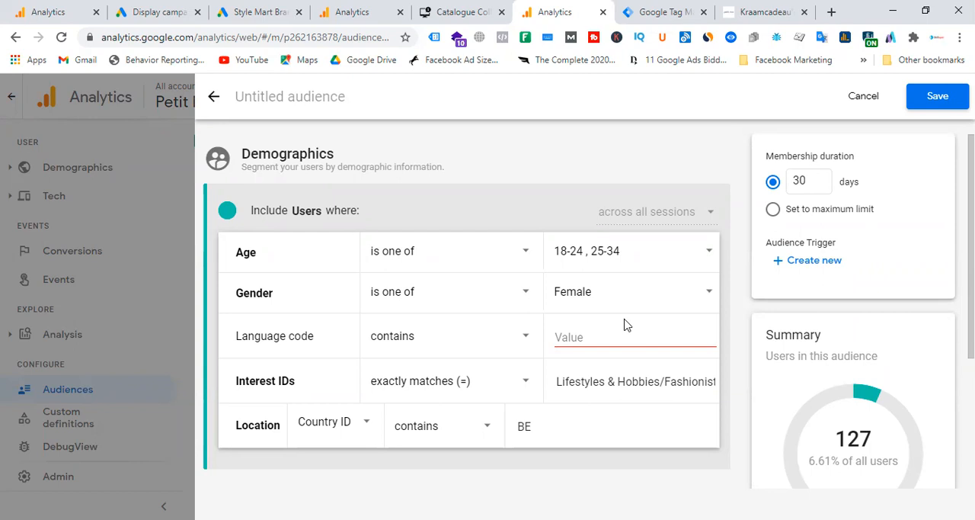
pyautogui.click(774, 209)
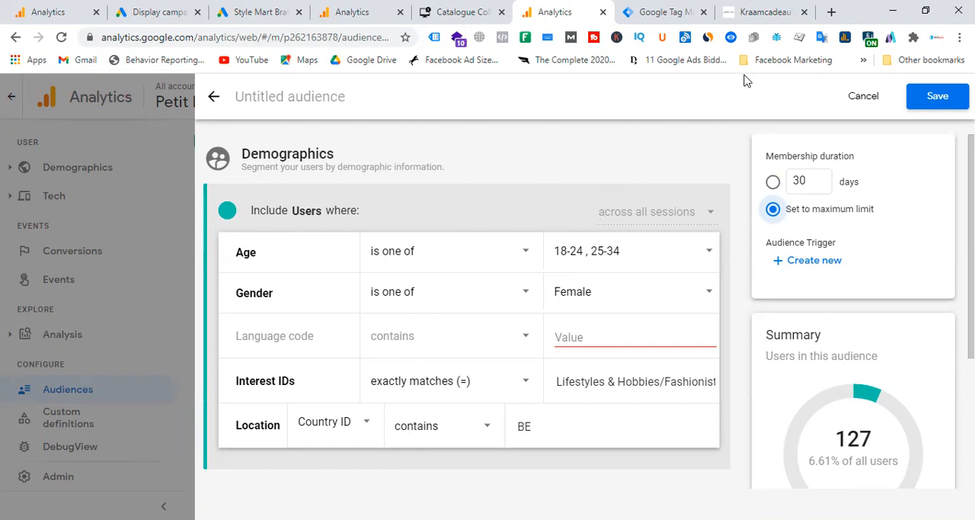
# Step: Revisit the Petit Moi website's homepage and return to the demographics audience draft
pyautogui.click(777, 14)
pyautogui.scroll(1, 745, 283)
pyautogui.scroll(10, 745, 282)
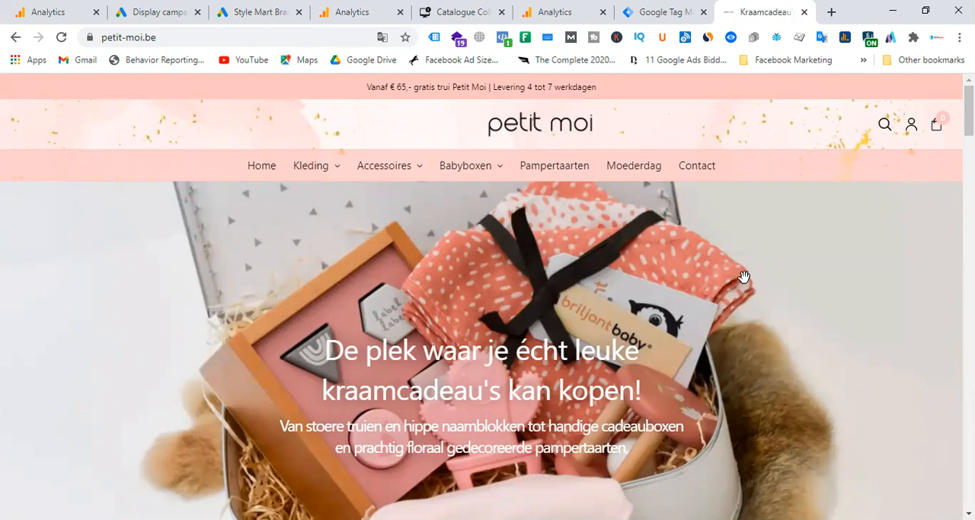
pyautogui.click(503, 30)
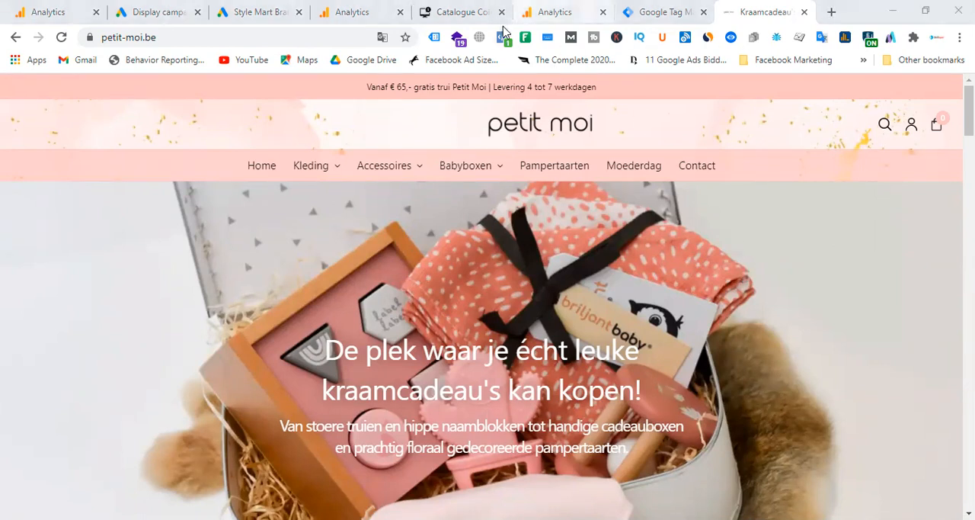
pyautogui.click(554, 12)
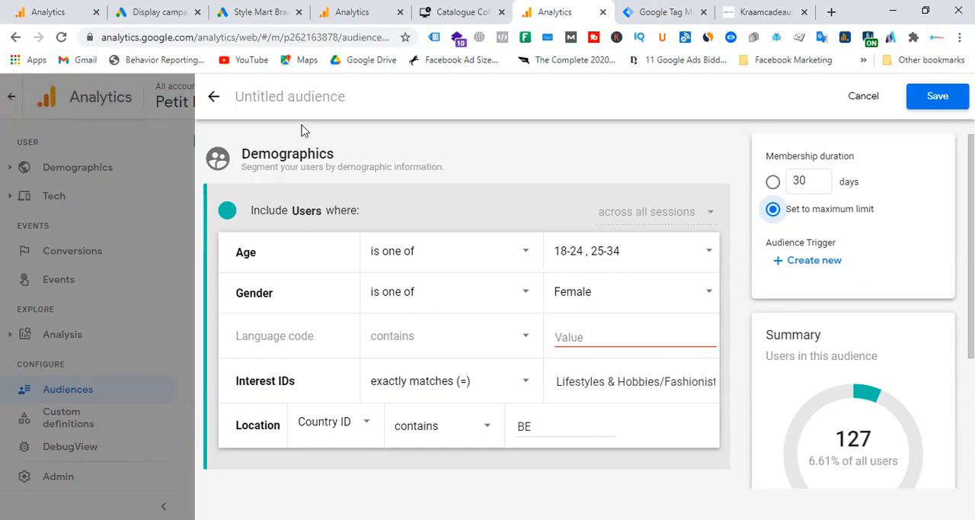
# Step: Start entering a name for the demographics audience and erase the first attempt
pyautogui.click(305, 100)
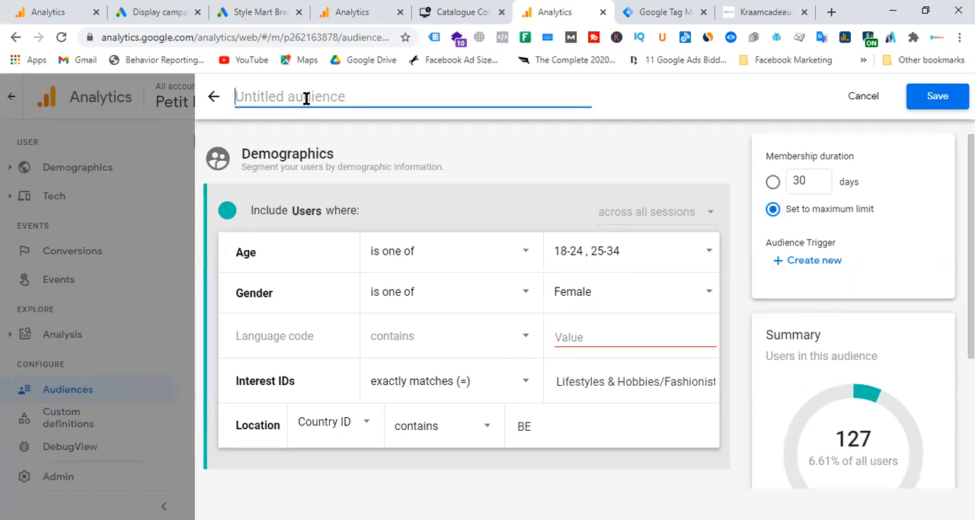
pyautogui.write('Liv')
pyautogui.press('BackSpace')
pyautogui.press('BackSpace')
pyautogui.press('BackSpace')
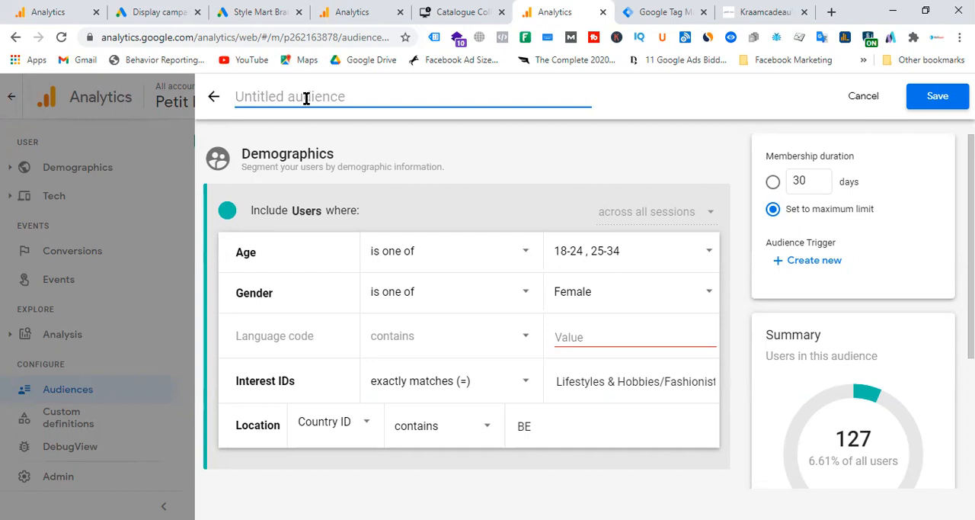
# Step: Name the demographics audience "Remarketing Audience - Demographic" and save it
pyautogui.write('Remarketing')
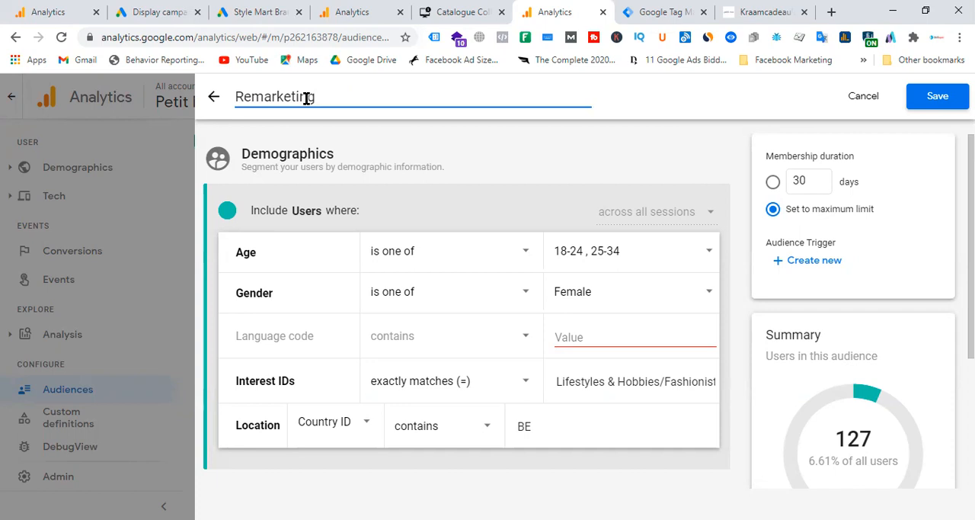
pyautogui.write('-')
pyautogui.press('BackSpace')
pyautogui.press('BackSpace')
pyautogui.write('Audiecne')
pyautogui.press('BackSpace')
pyautogui.press('BackSpace')
pyautogui.press('BackSpace')
pyautogui.press('BackSpace')
pyautogui.press('BackSpace')
pyautogui.write('ience -')
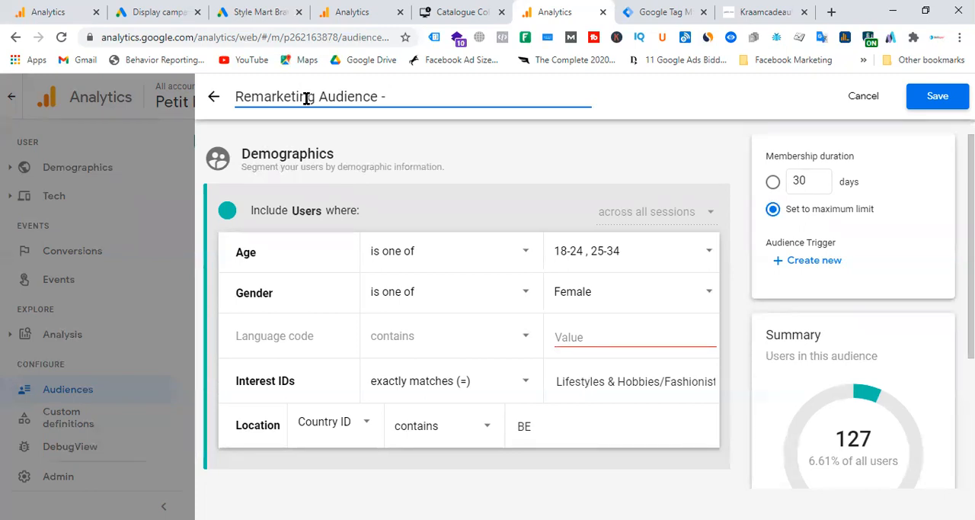
pyautogui.write('Demographic')
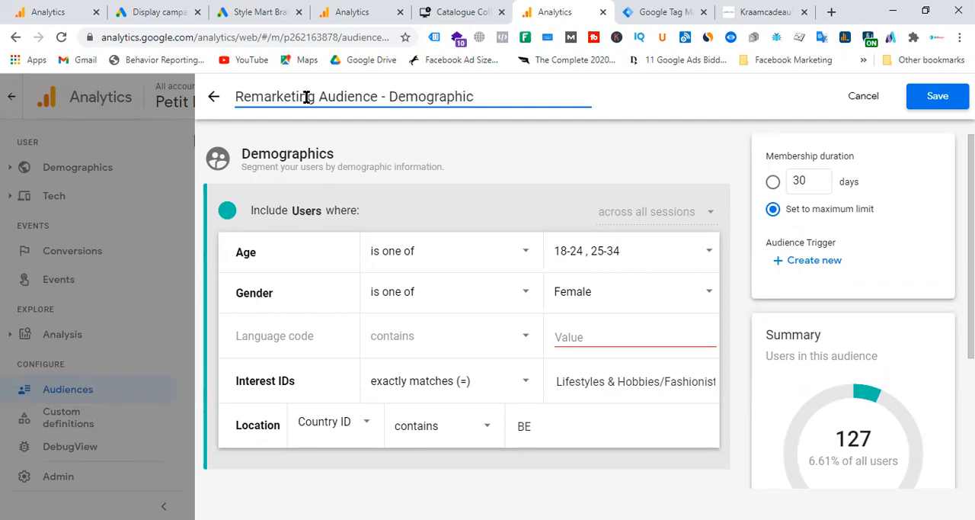
pyautogui.click(938, 98)
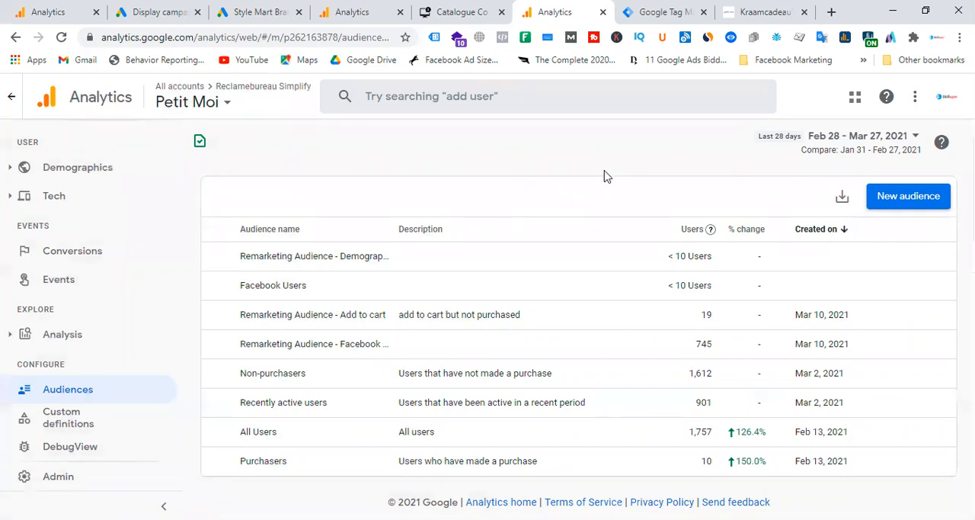
# Step: Start a new audience from the Technology template with the last platform containing web
pyautogui.click(910, 196)
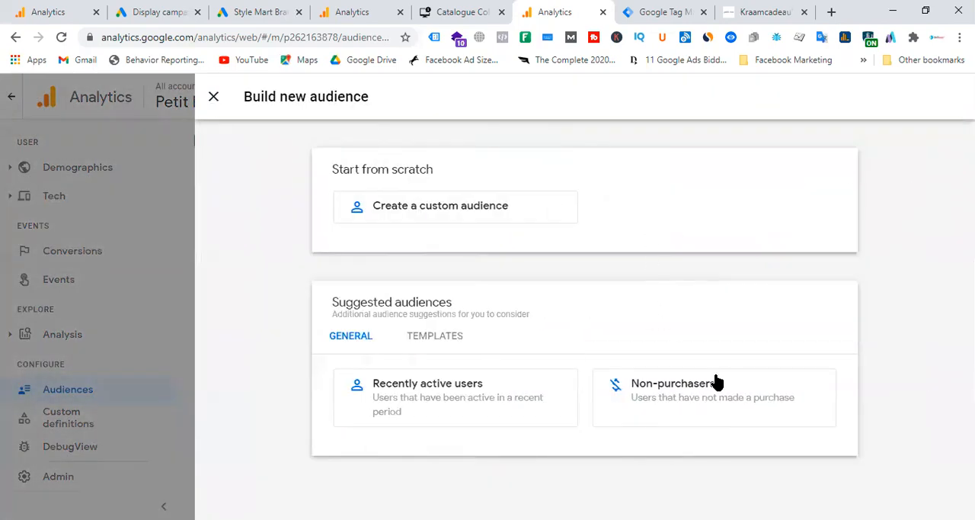
pyautogui.click(454, 339)
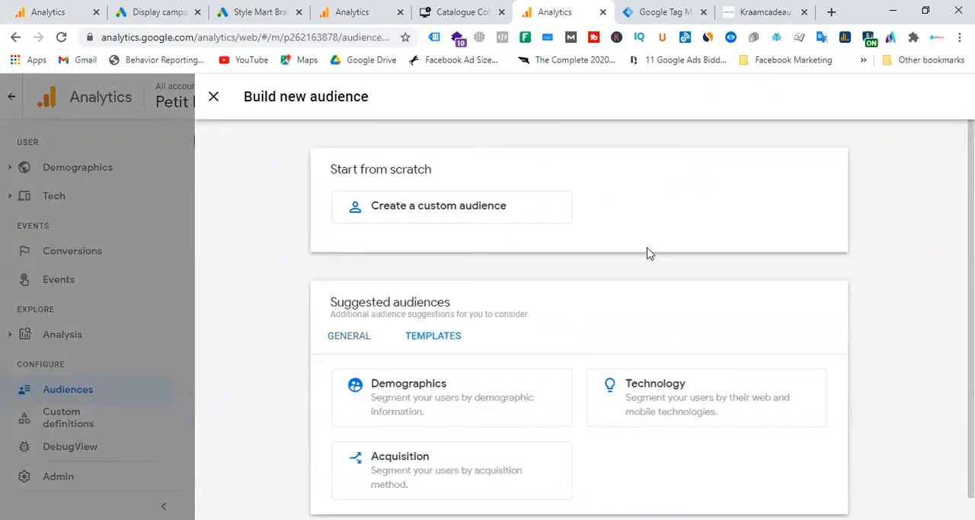
pyautogui.click(707, 402)
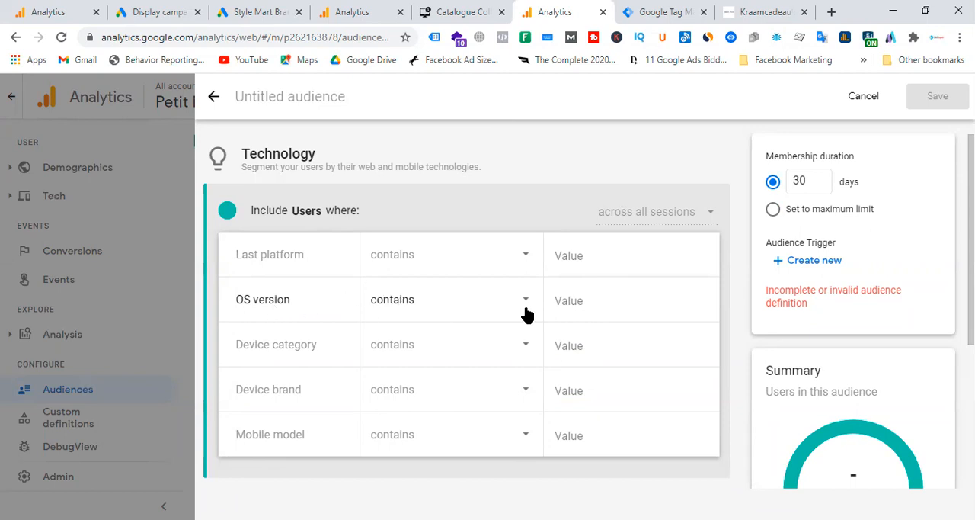
pyautogui.click(610, 301)
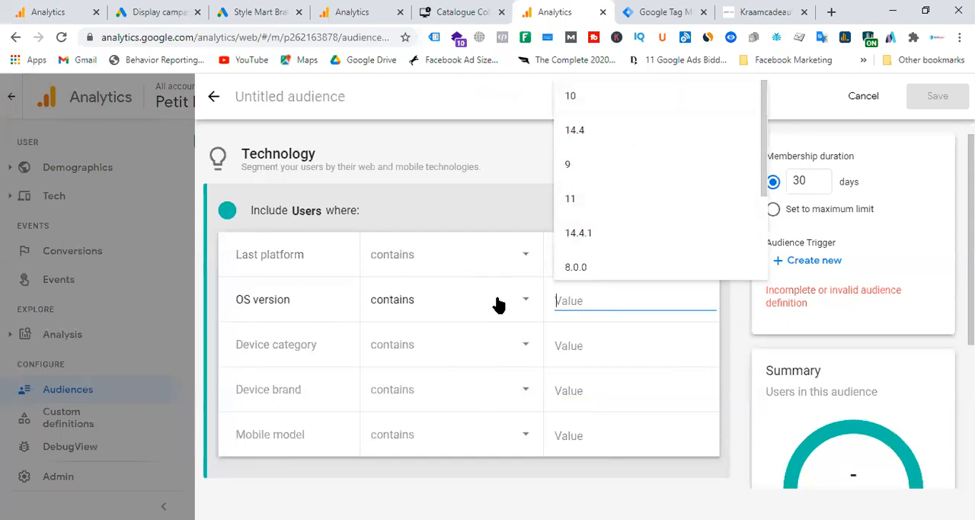
pyautogui.click(569, 259)
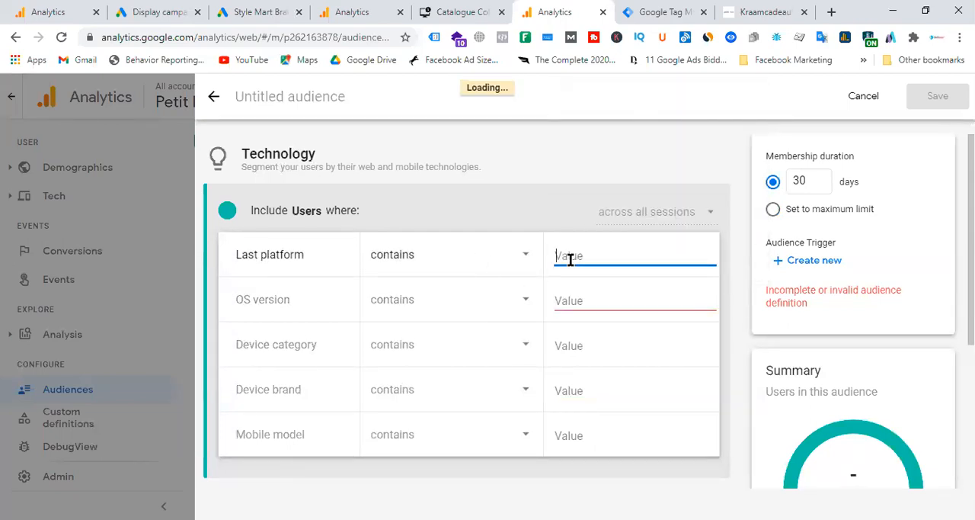
pyautogui.click(579, 286)
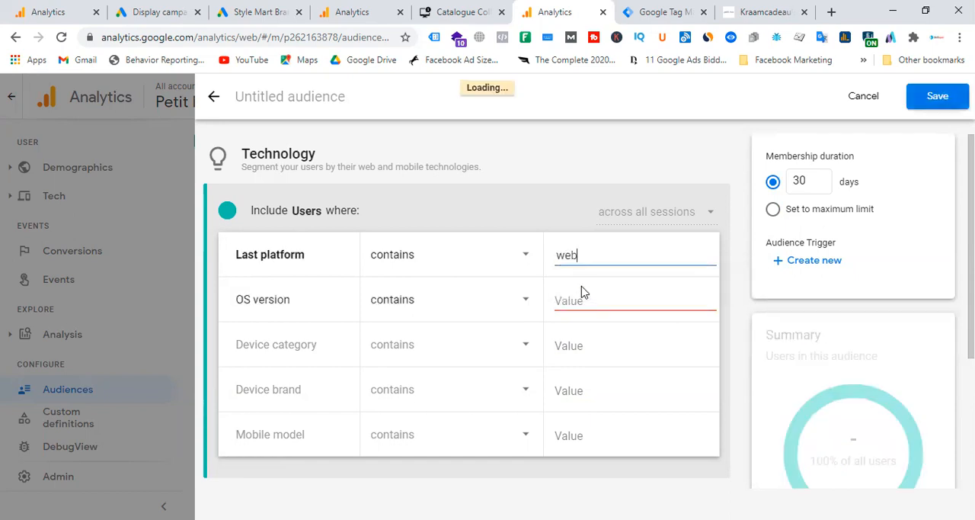
# Step: Look through the device brand options of the Technology template and leave the draft without saving
pyautogui.scroll(-2, 503, 335)
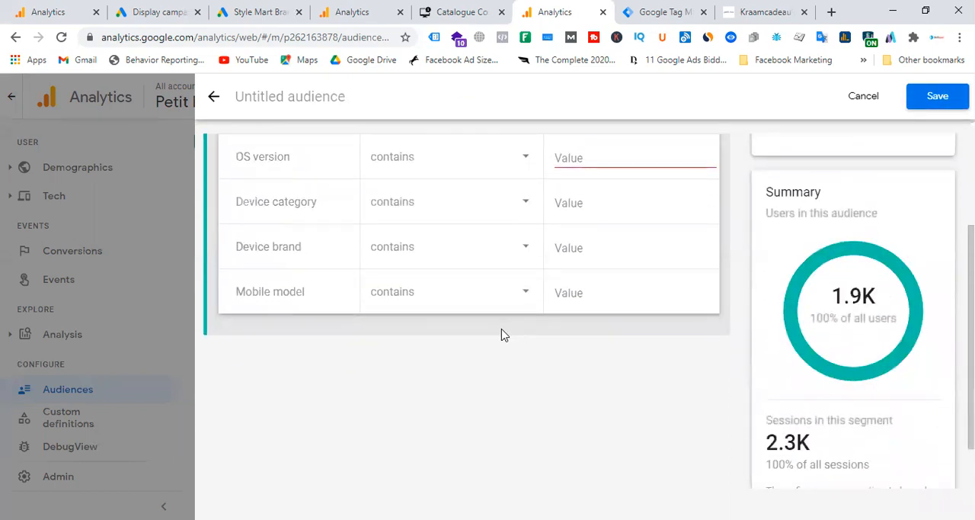
pyautogui.click(614, 253)
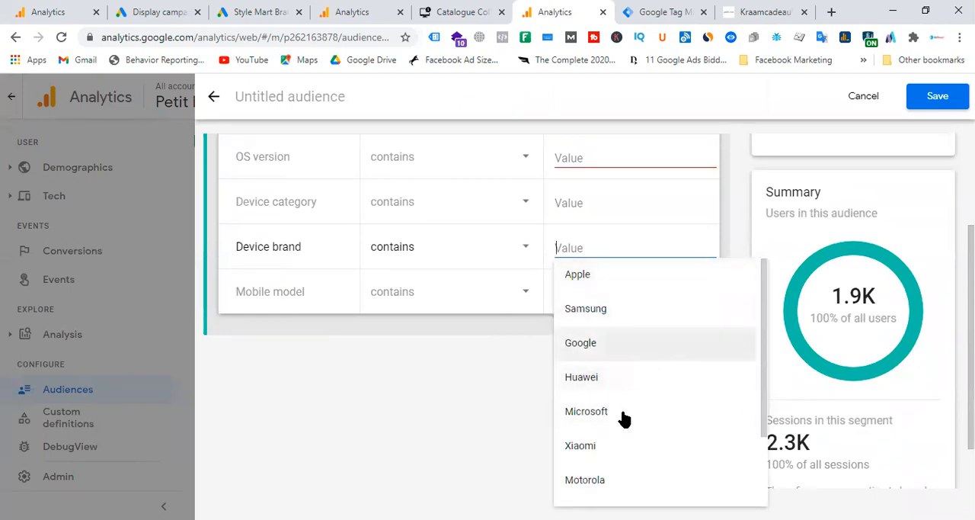
pyautogui.scroll(-2, 620, 419)
pyautogui.click(417, 407)
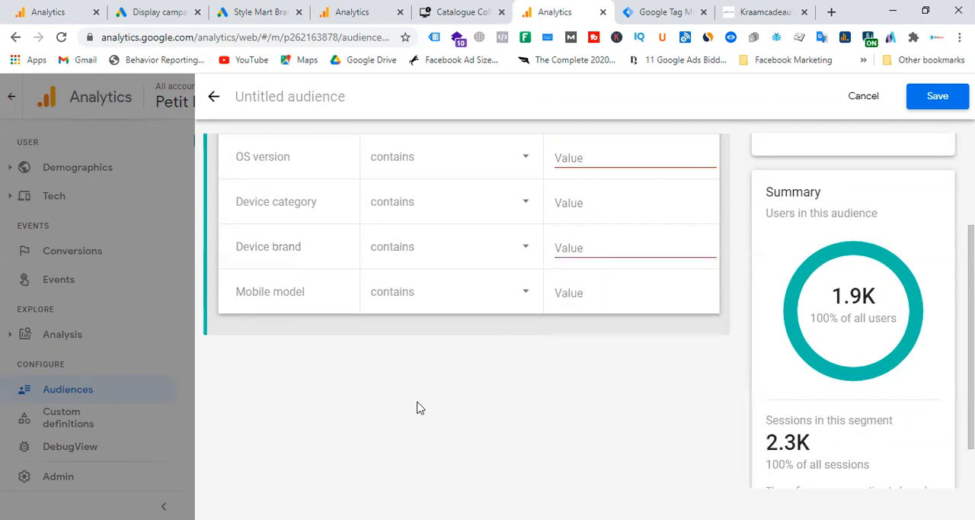
pyautogui.scroll(2, 417, 407)
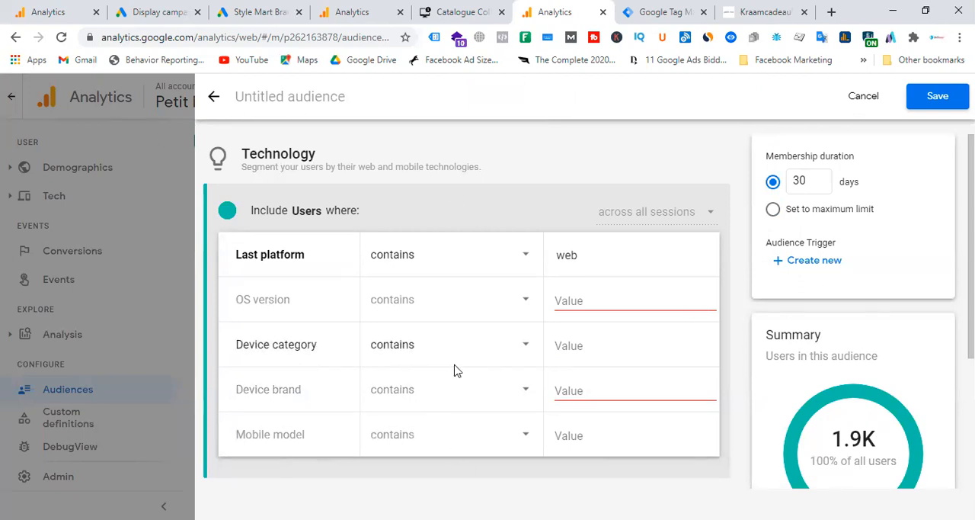
pyautogui.click(213, 99)
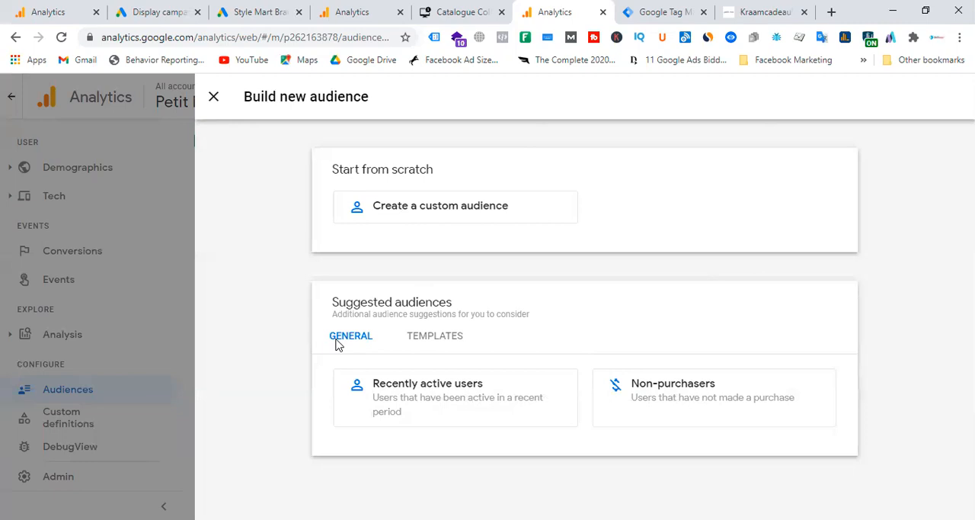
# Step: Check the suggested audience templates and examine the predictive audiences and their eligibility status in the Skillup property
pyautogui.click(451, 341)
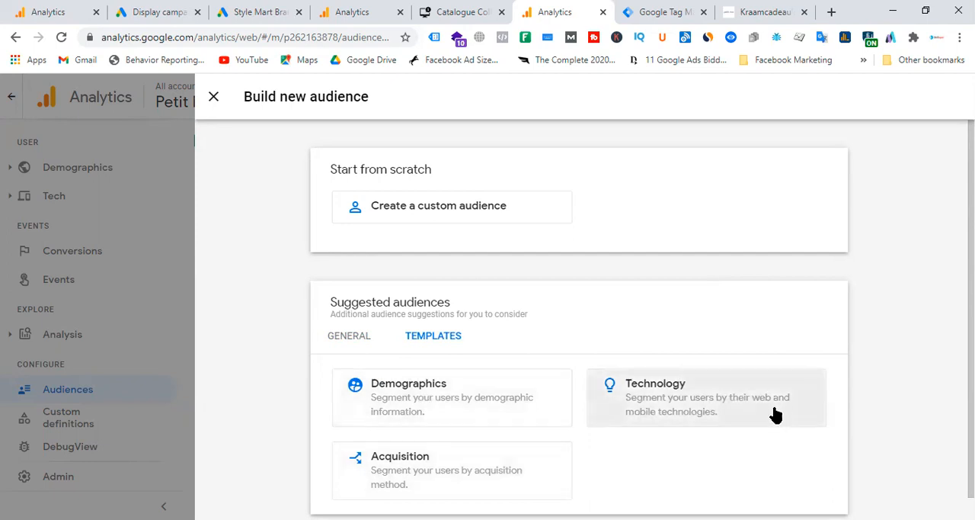
pyautogui.click(357, 338)
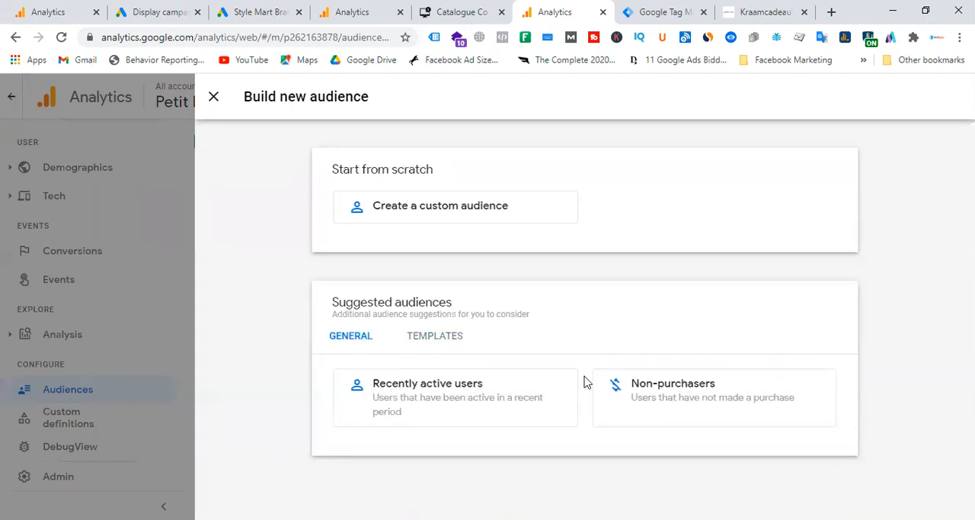
pyautogui.click(67, 13)
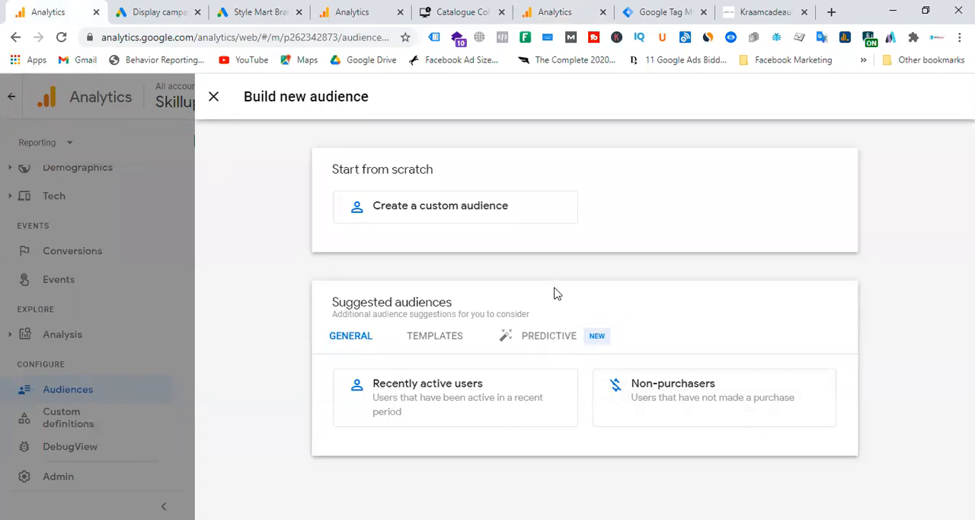
pyautogui.click(546, 342)
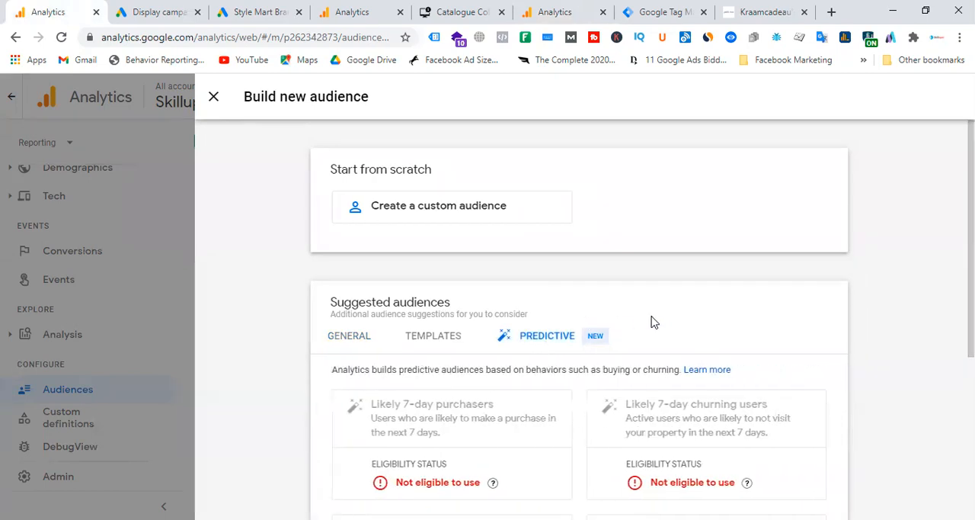
pyautogui.scroll(-3, 659, 322)
pyautogui.scroll(-2, 663, 321)
pyautogui.scroll(4, 592, 355)
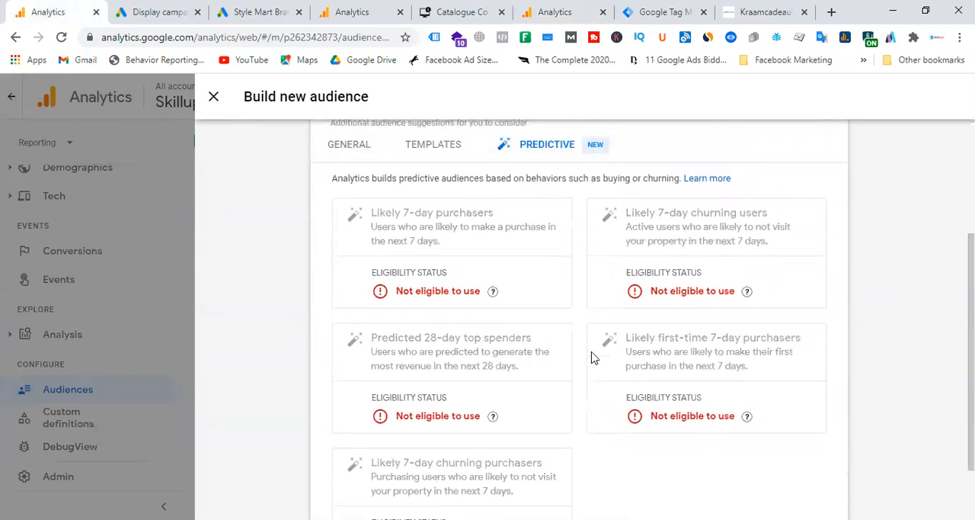
pyautogui.scroll(-2, 593, 356)
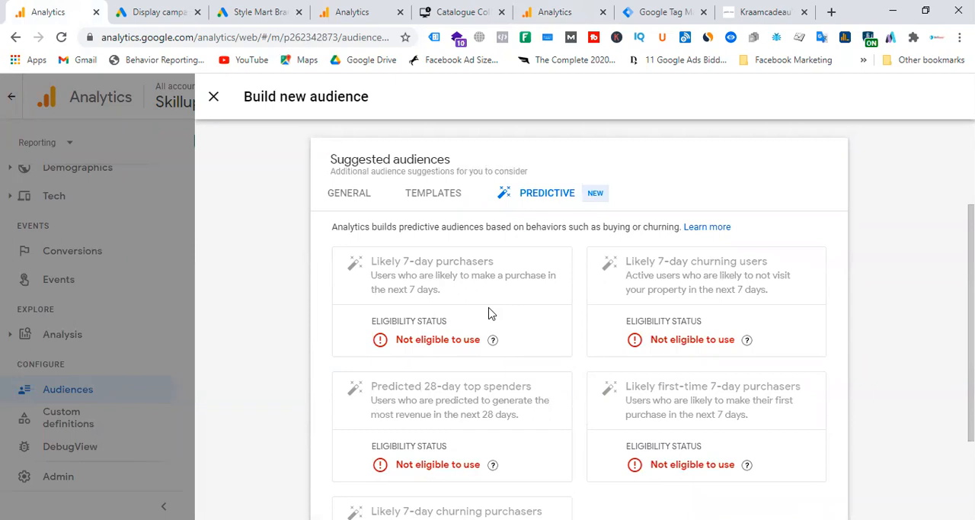
pyautogui.scroll(-3, 490, 313)
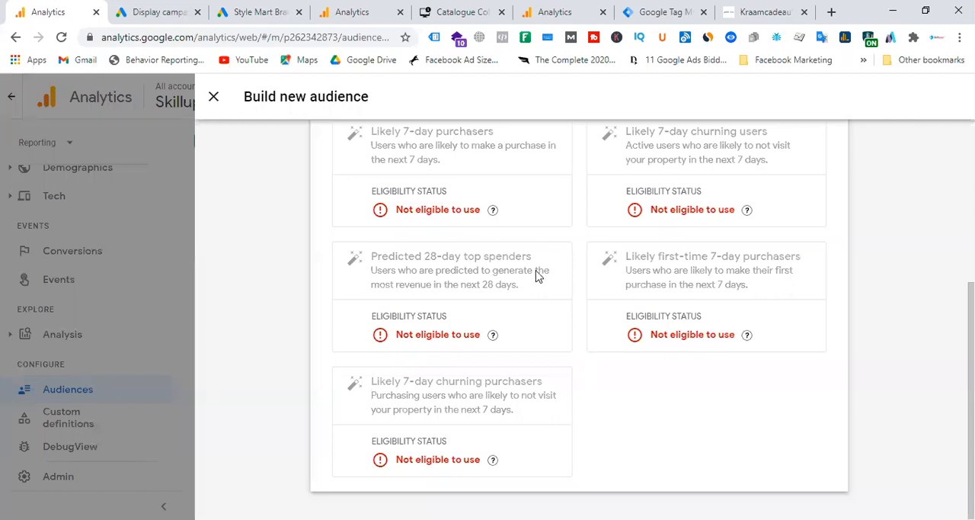
pyautogui.scroll(3, 449, 354)
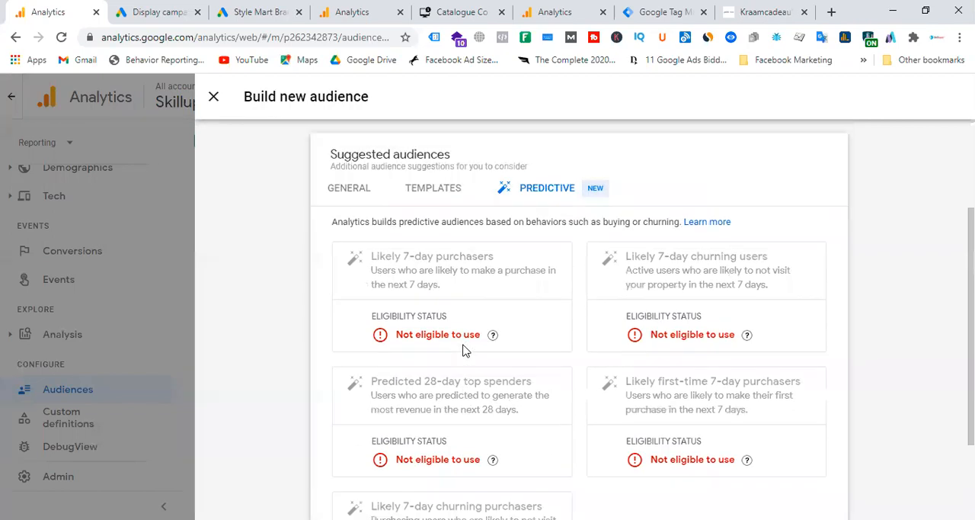
pyautogui.scroll(-2, 473, 366)
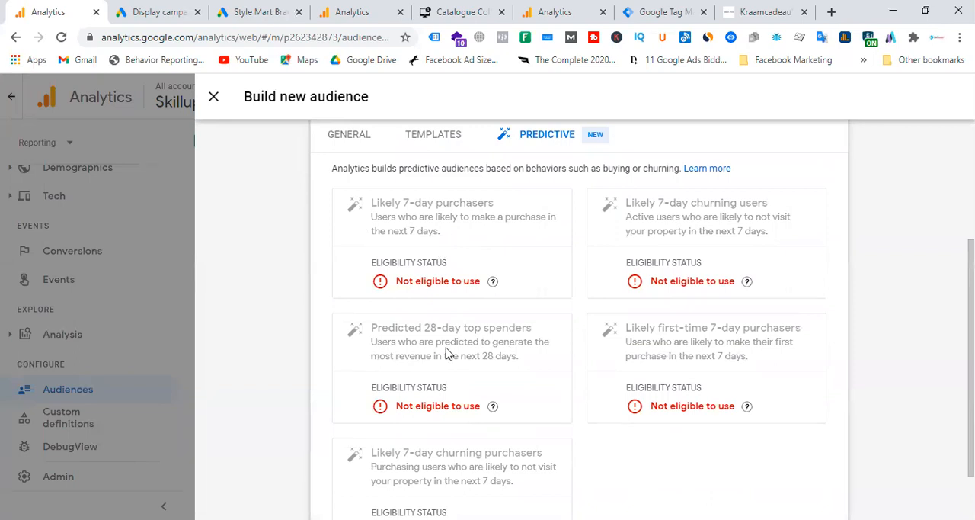
pyautogui.scroll(3, 519, 342)
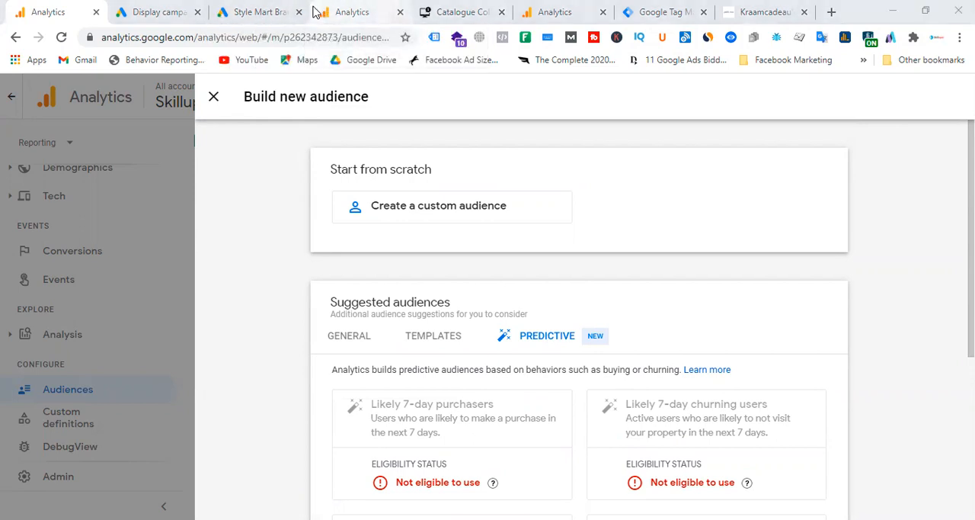
# Step: Discard the unfinished Acquisition audience draft and start a custom audience from scratch in the Petit Moi property
pyautogui.click(312, 11)
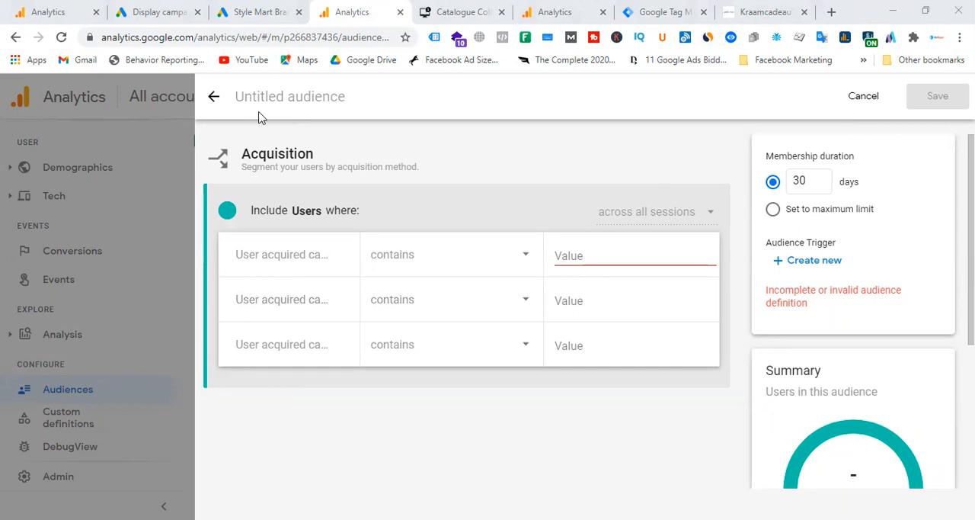
pyautogui.click(214, 96)
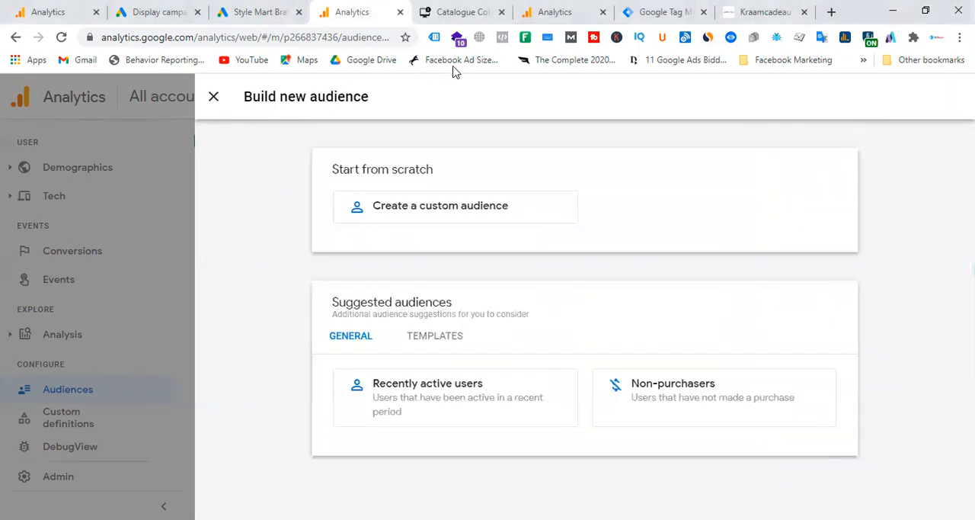
pyautogui.click(548, 17)
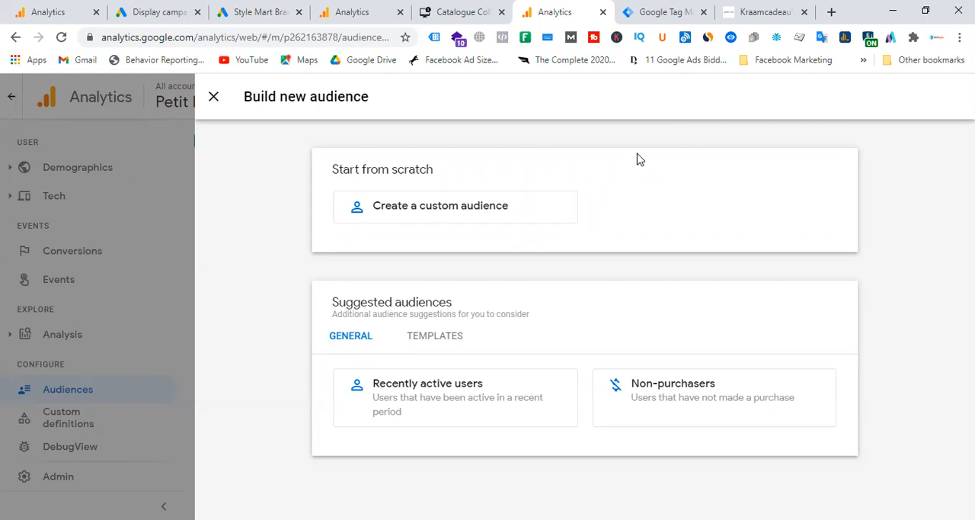
pyautogui.click(492, 210)
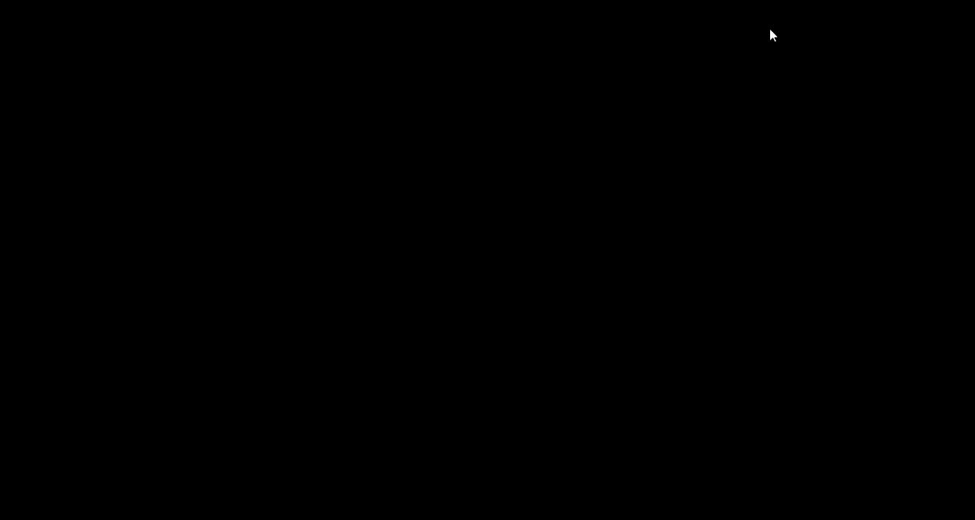
# Step: Review the product categories, popular items and baby boxes on the Petit Moi website's homepage
pyautogui.scroll(-10, 379, 385)
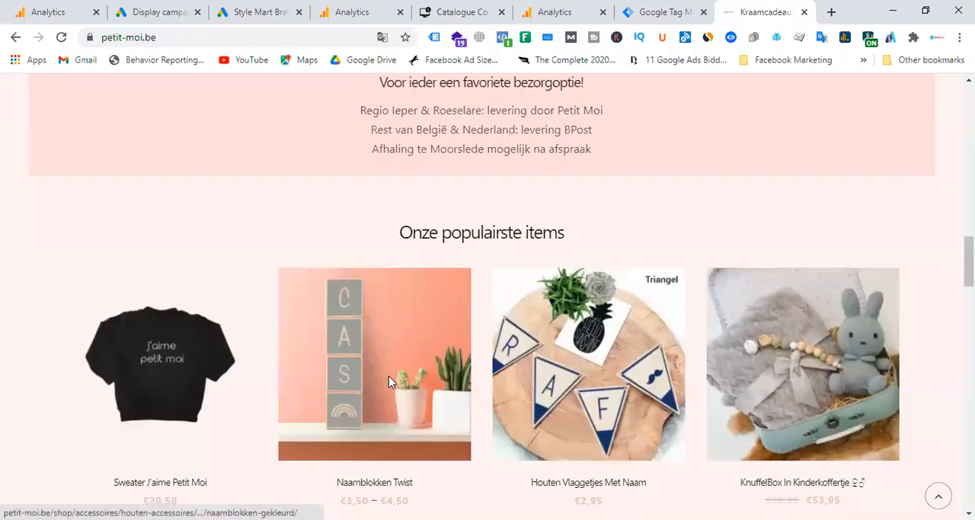
pyautogui.scroll(-5, 389, 381)
pyautogui.scroll(10, 389, 381)
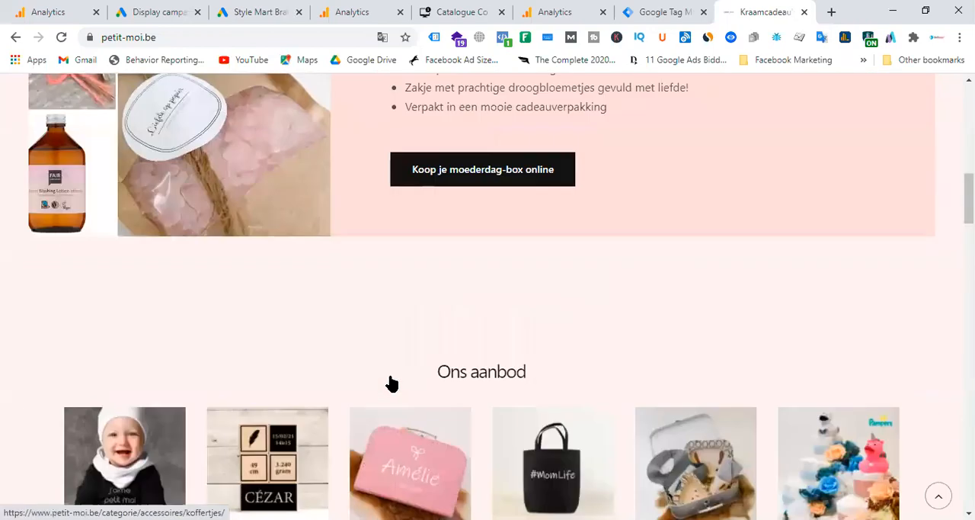
pyautogui.scroll(15, 390, 384)
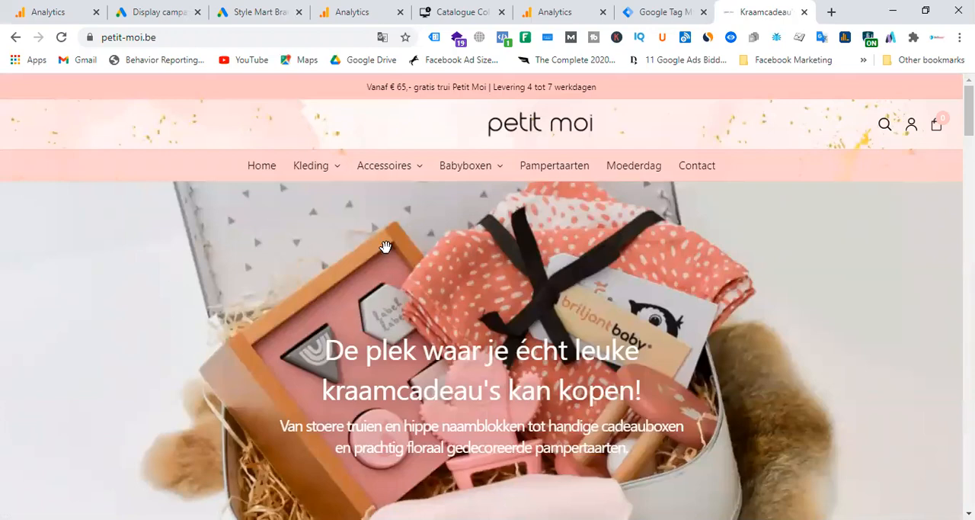
pyautogui.scroll(-10, 396, 251)
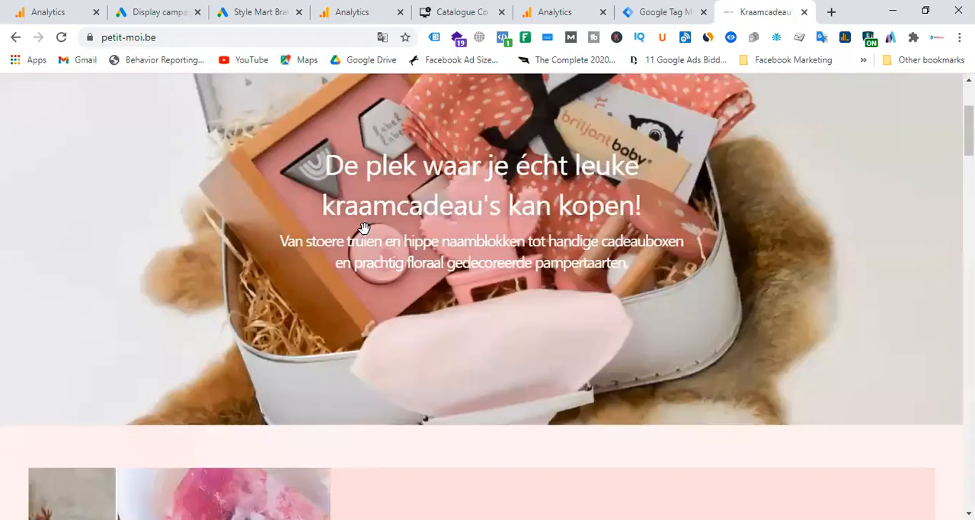
pyautogui.scroll(-5, 425, 299)
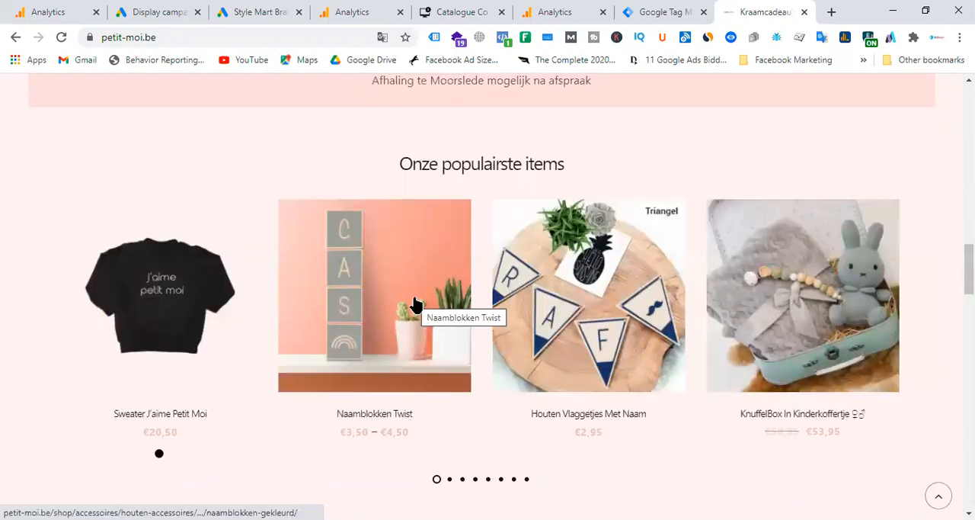
pyautogui.scroll(-5, 414, 302)
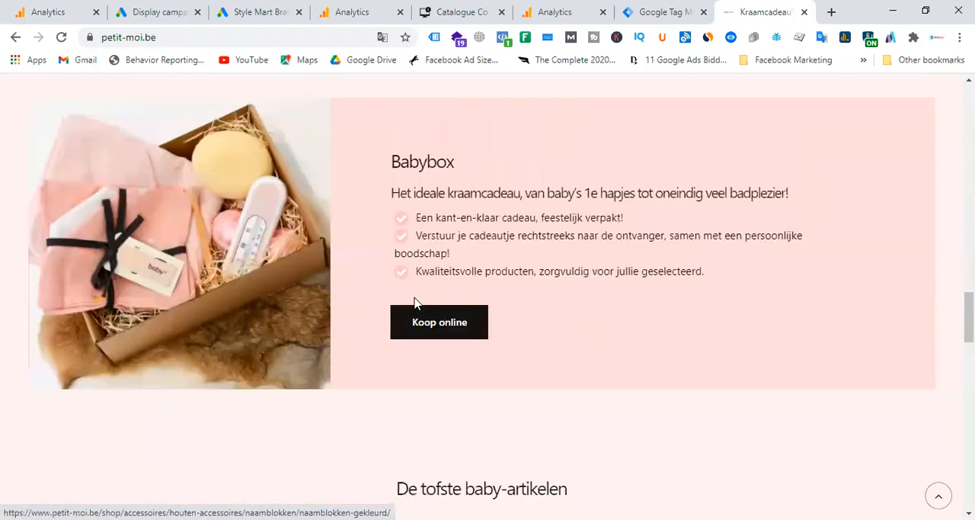
# Step: Review the remaining homepage sections of the Petit Moi site and the products in the Sweaters - Petit Moi category
pyautogui.scroll(-6, 414, 303)
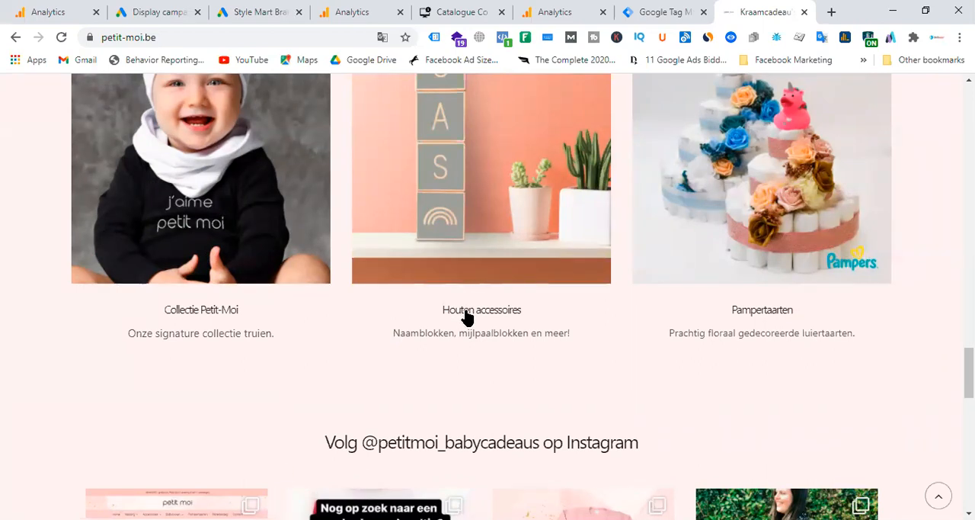
pyautogui.click(214, 309)
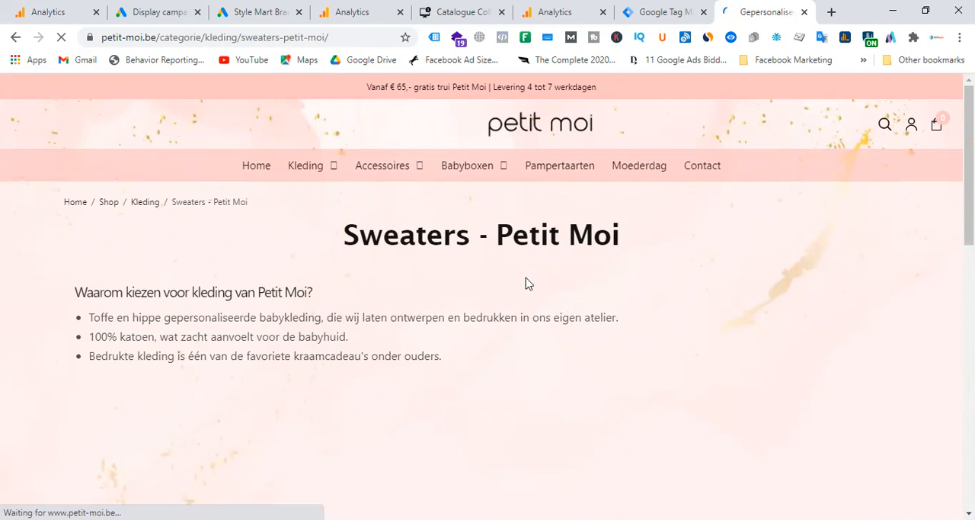
pyautogui.scroll(-3, 542, 305)
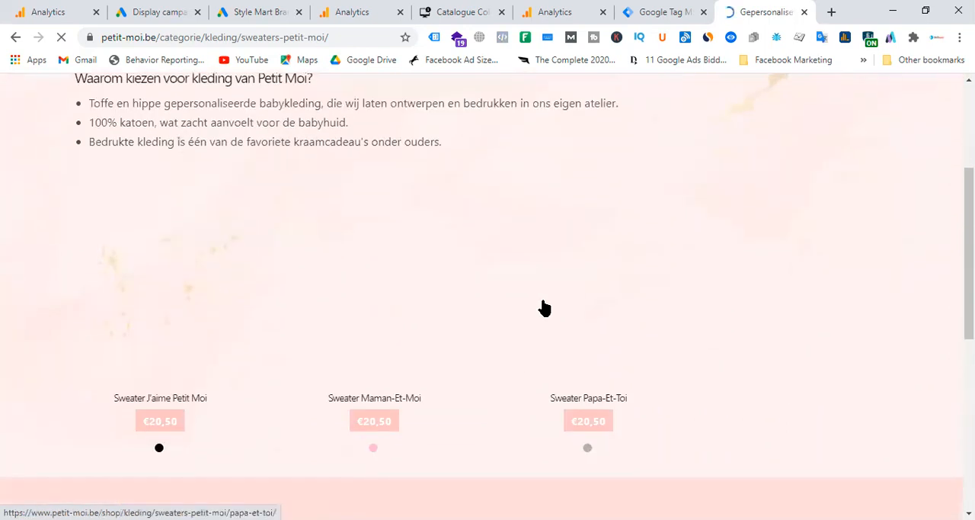
pyautogui.scroll(-5, 542, 304)
pyautogui.scroll(10, 542, 305)
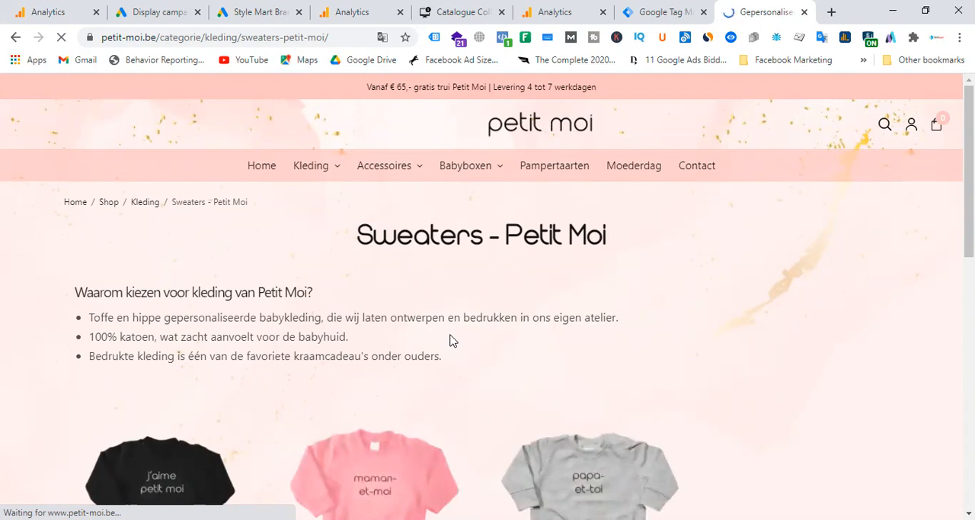
# Step: Check the audience lists in the Google Ads Audience manager and return to the untitled audience draft in Analytics
pyautogui.click(569, 6)
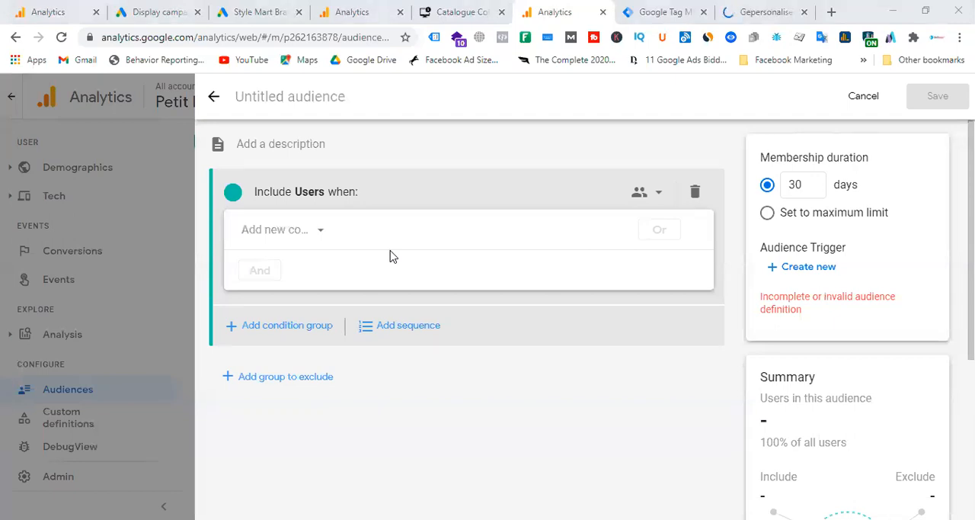
pyautogui.click(158, 11)
pyautogui.click(232, 10)
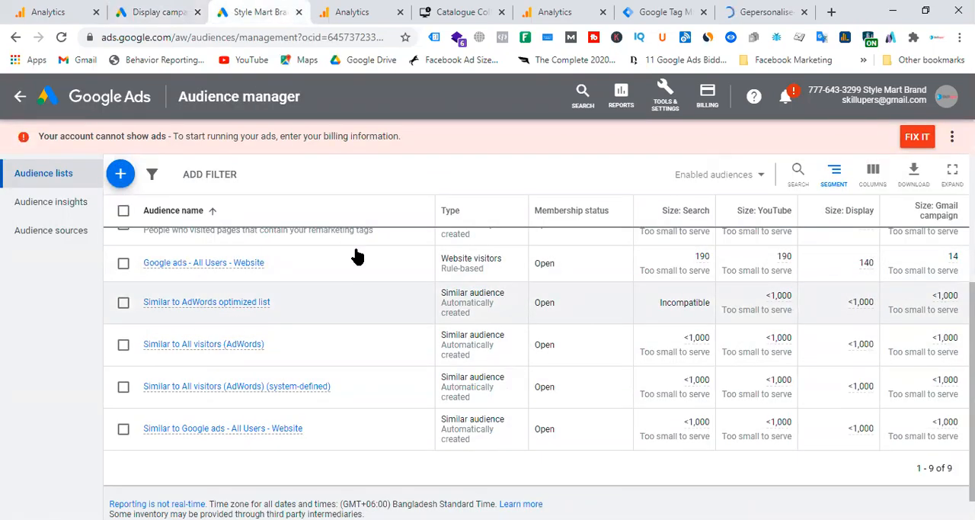
pyautogui.click(546, 12)
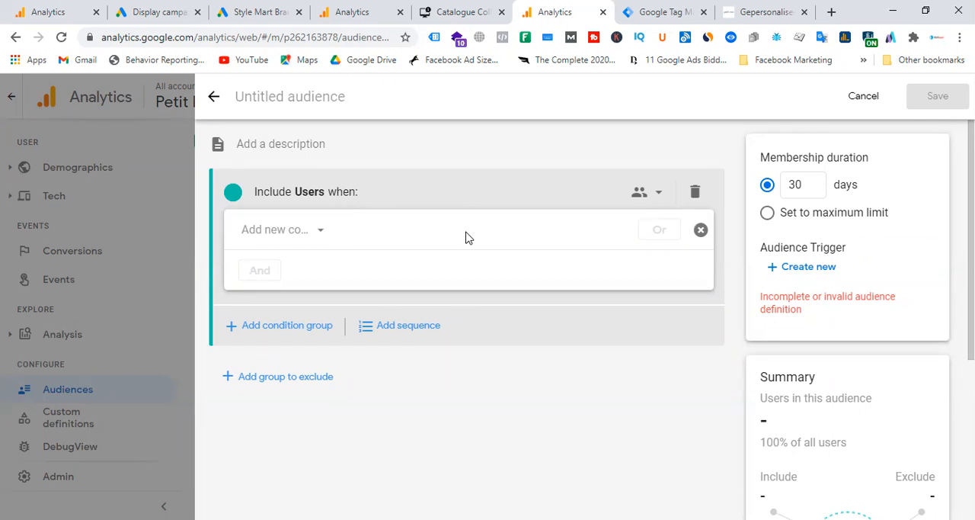
# Step: Enter "Add to cart, checkout but not purchase" as the audience description, leaving the audience name empty
pyautogui.click(342, 128)
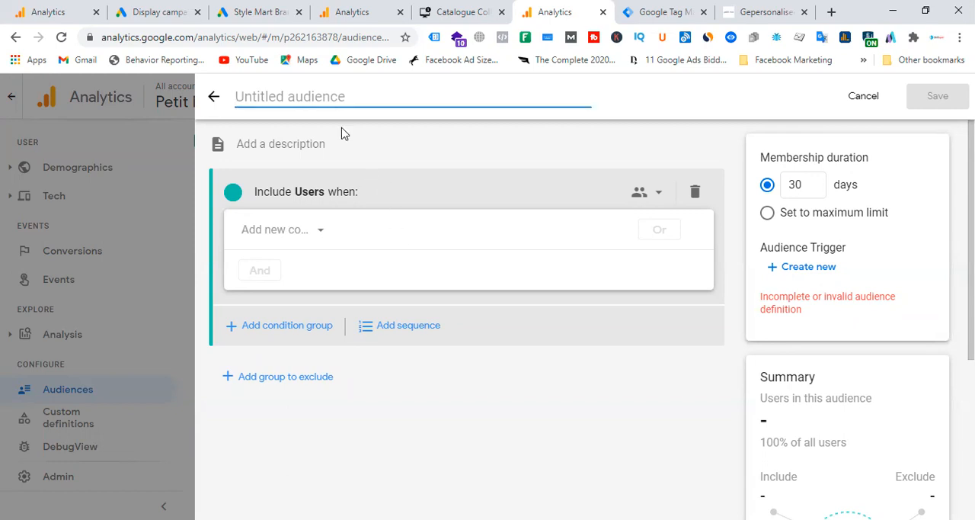
pyautogui.write('Add')
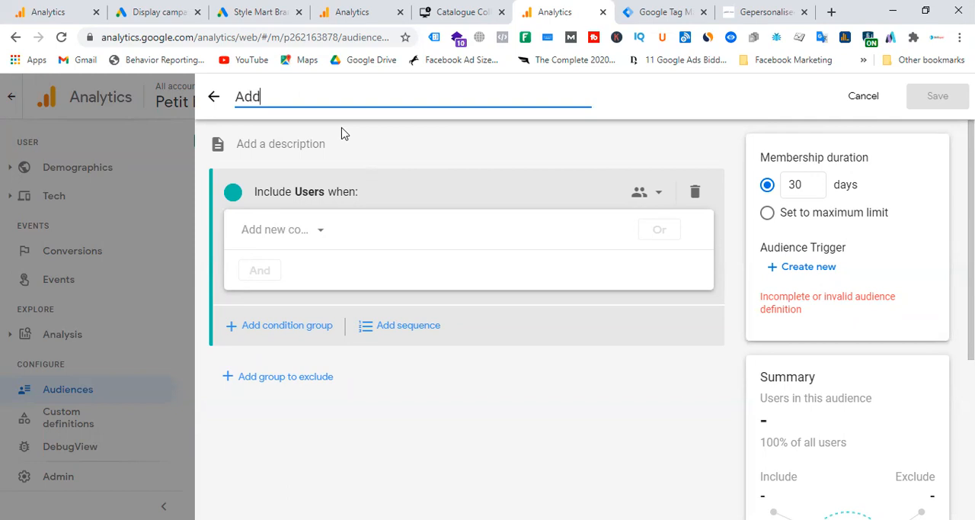
pyautogui.write(' to cart, che')
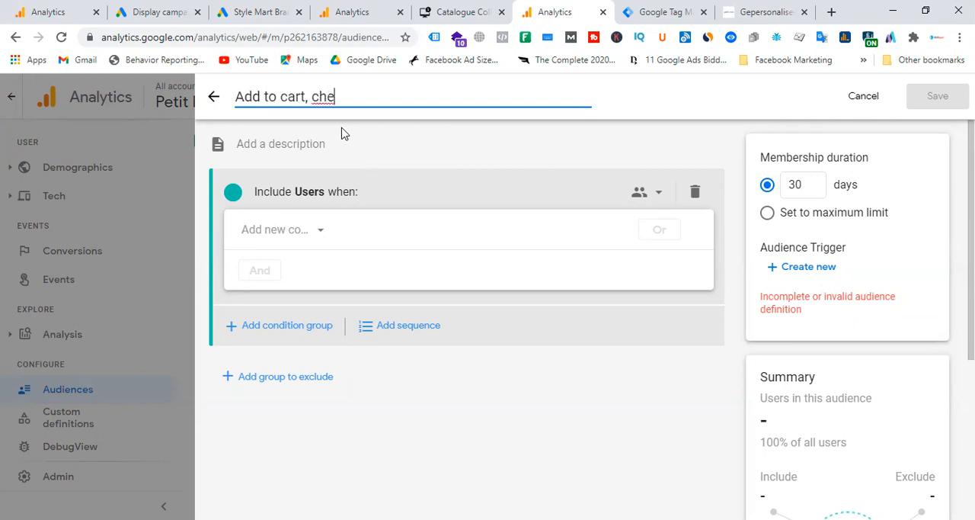
pyautogui.write('ckout but not purchase')
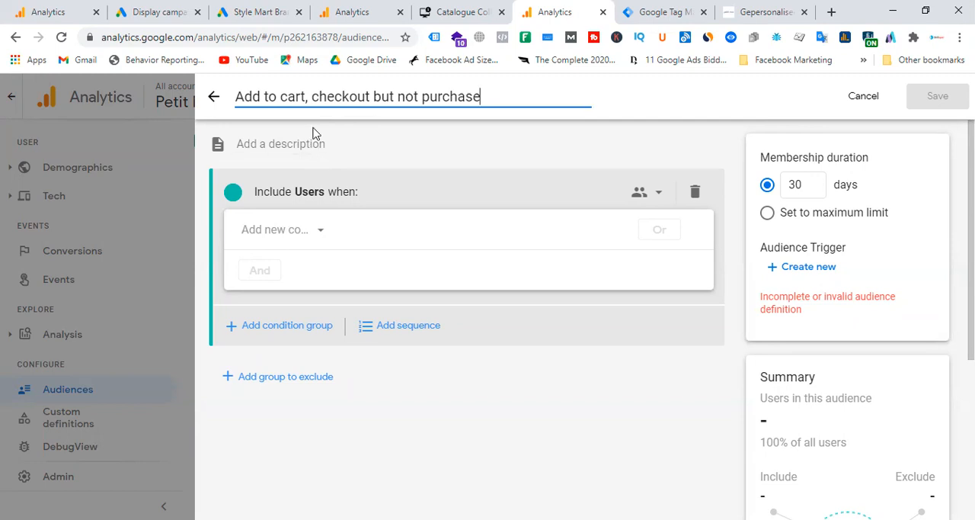
pyautogui.tripleClick(237, 98)
pyautogui.hotkey('ctrl', 'c')
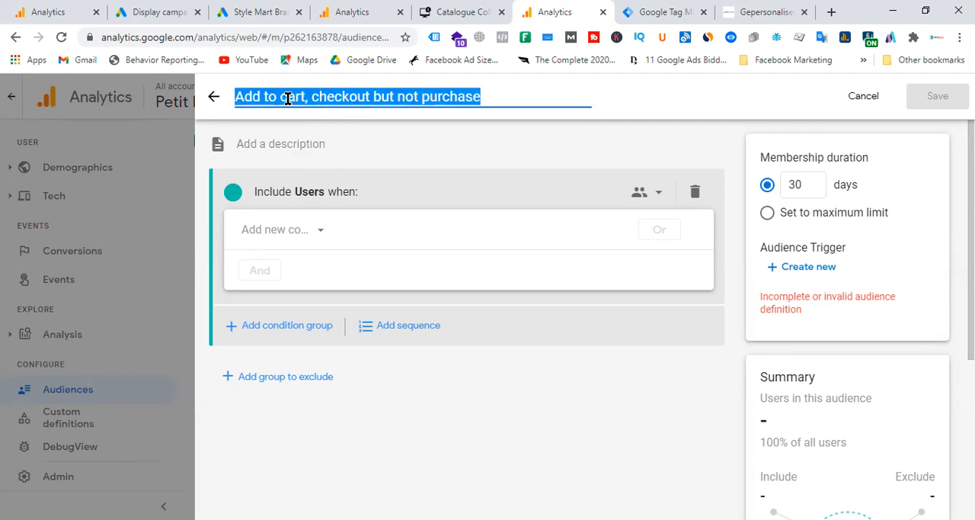
pyautogui.press('BackSpace')
pyautogui.click(297, 143)
pyautogui.hotkey('ctrl', 'v')
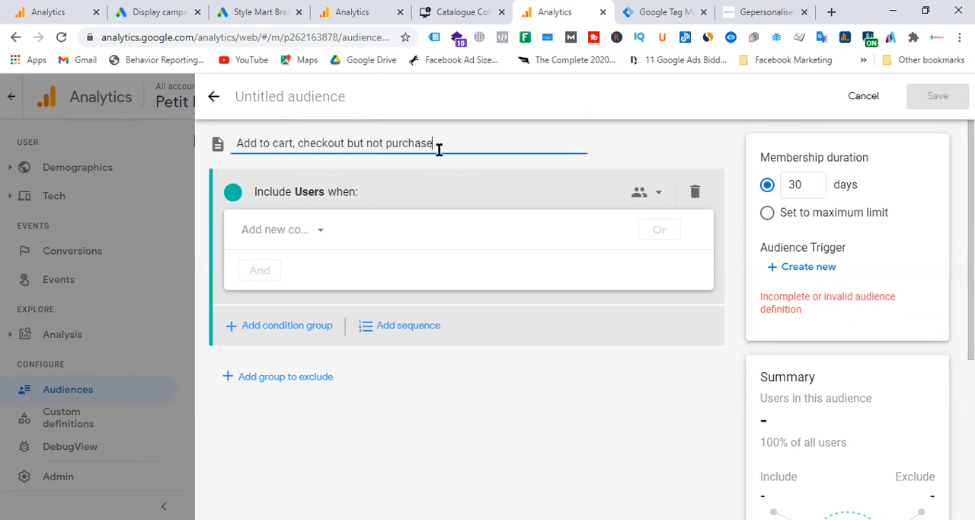
# Step: Name the audience "Remarketing Audience - Add to cart, checkout"
pyautogui.hotkey('shift', 'Tab')
pyautogui.write('Re')
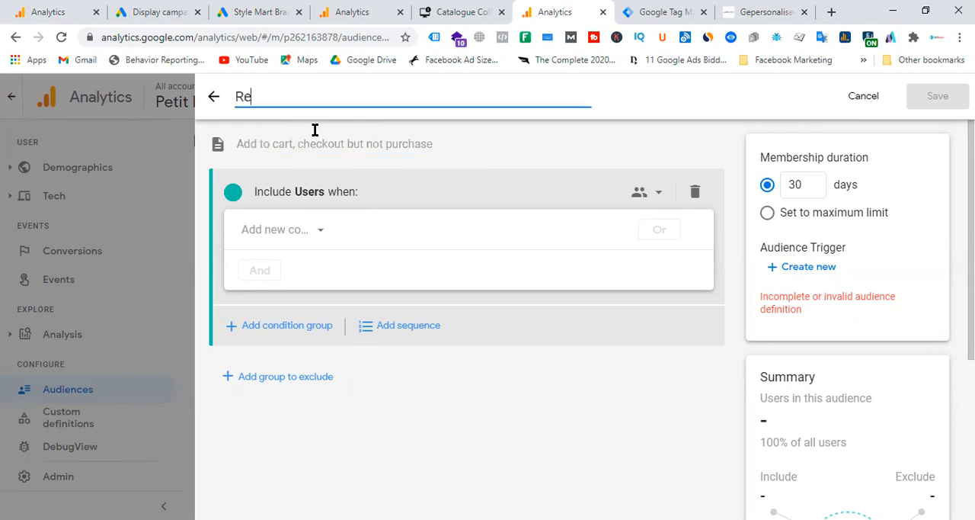
pyautogui.write('marketing')
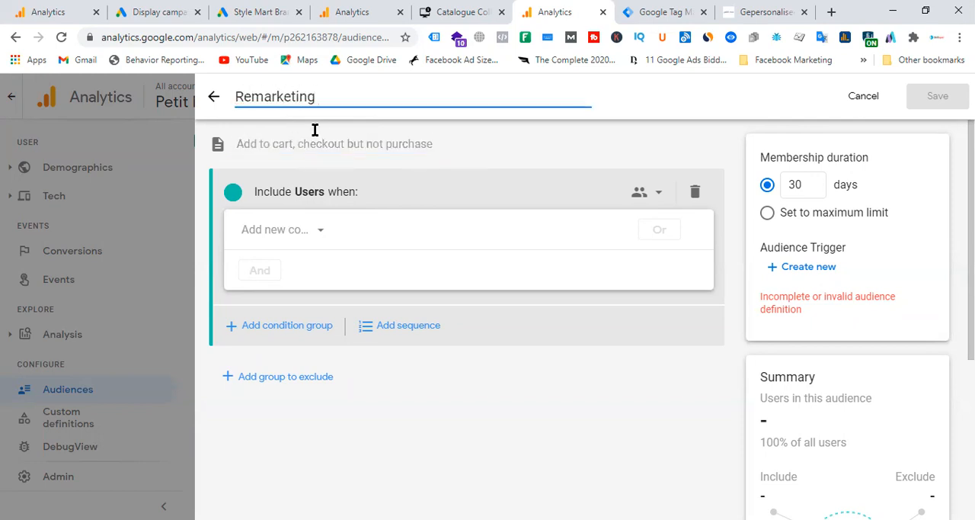
pyautogui.write(' Audience ')
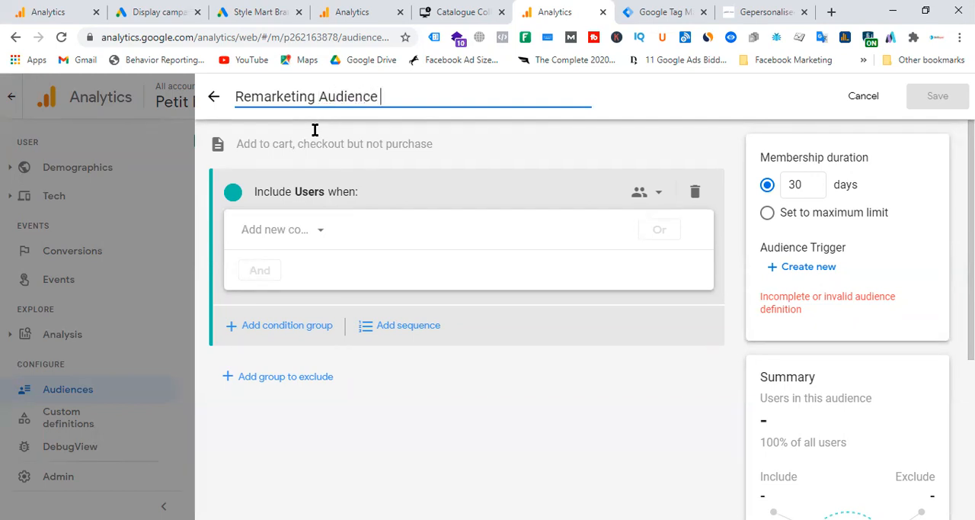
pyautogui.write('- Add to cart')
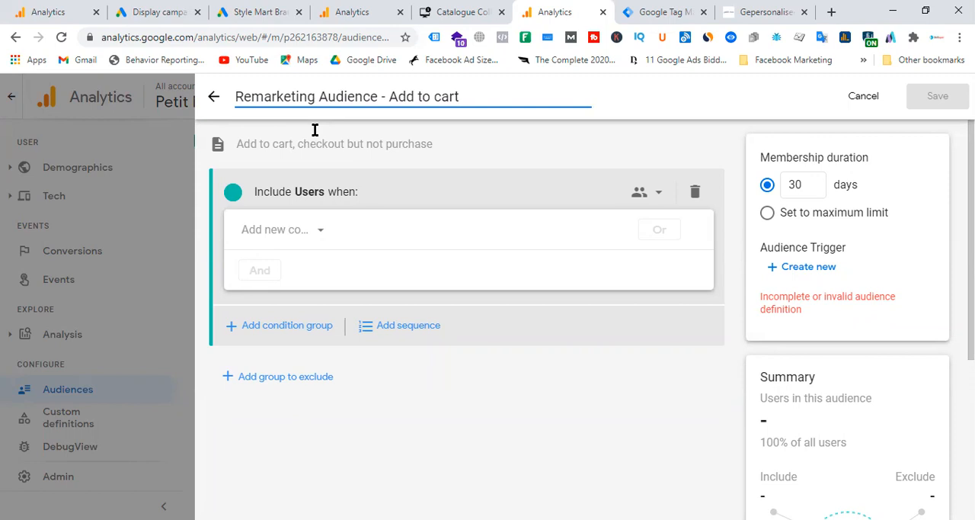
pyautogui.write(', checkout')
pyautogui.click(311, 148)
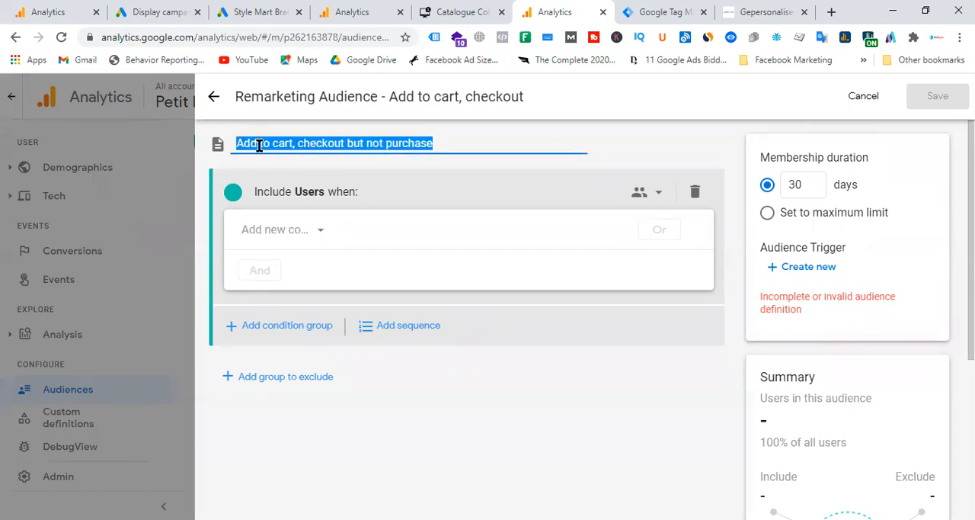
pyautogui.click(455, 145)
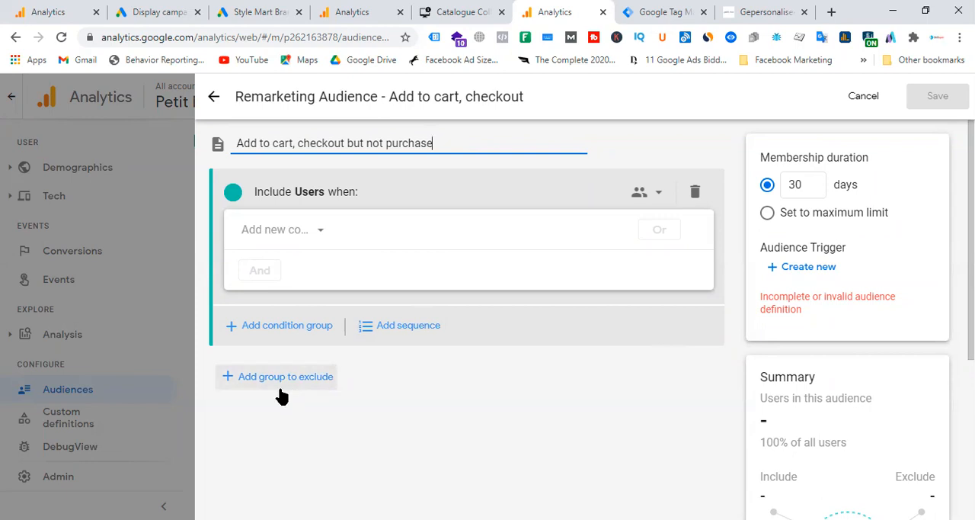
# Step: Try out adding a second condition group to the included users and remove it again
pyautogui.click(274, 335)
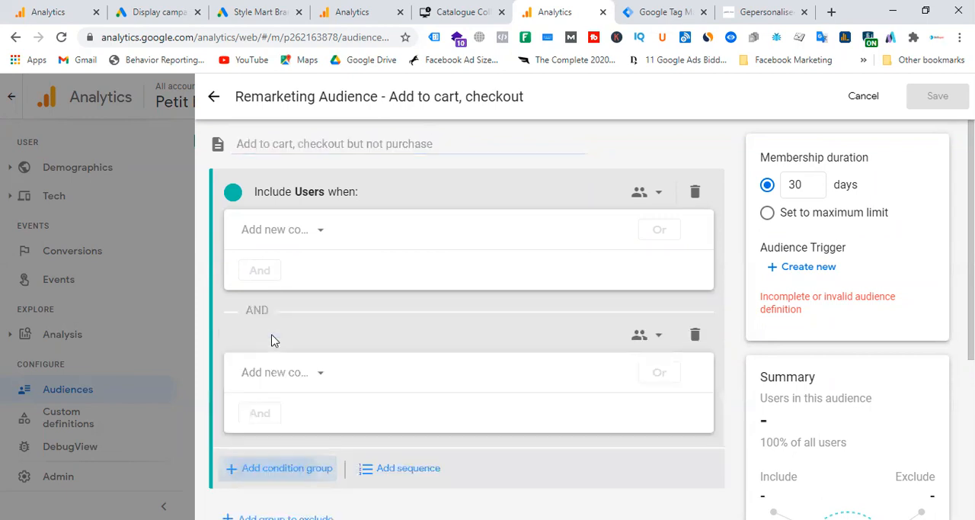
pyautogui.scroll(-3, 536, 272)
pyautogui.scroll(3, 536, 272)
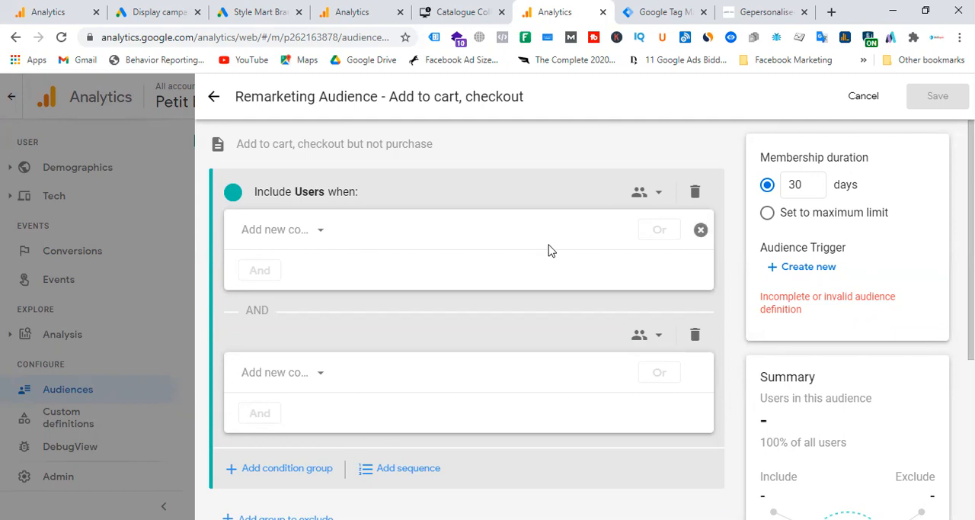
pyautogui.click(694, 334)
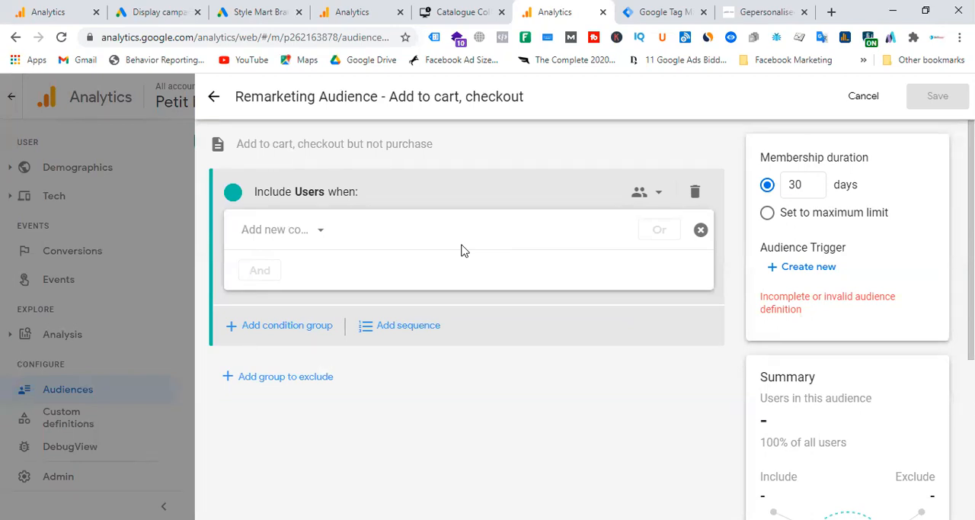
pyautogui.click(278, 328)
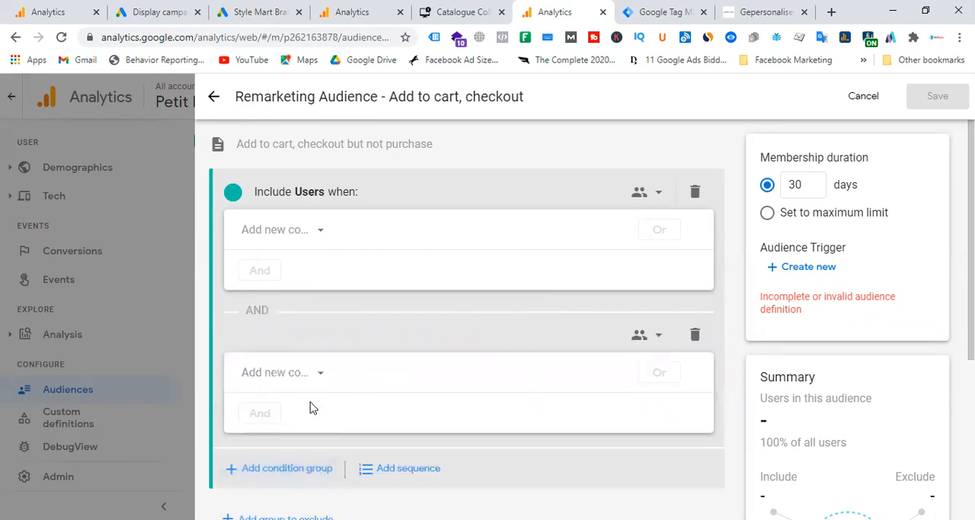
pyautogui.click(693, 338)
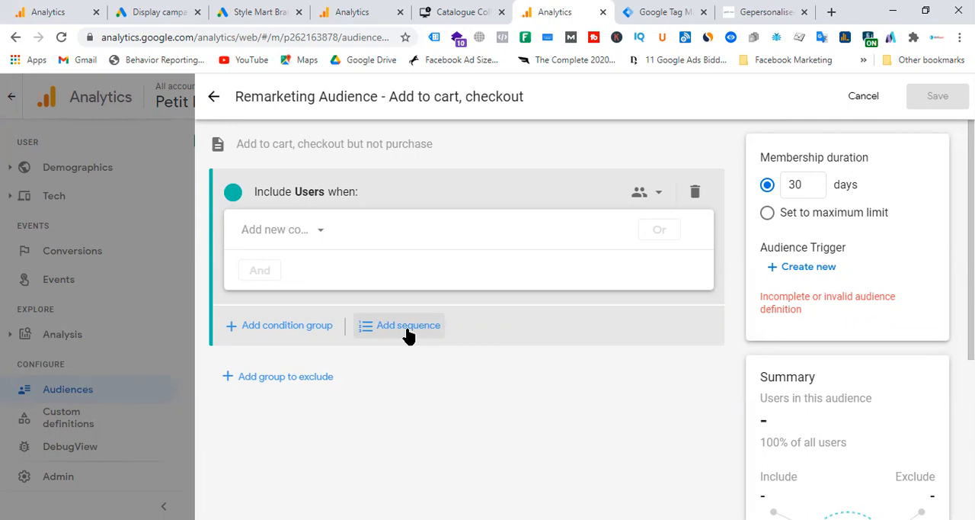
pyautogui.click(328, 327)
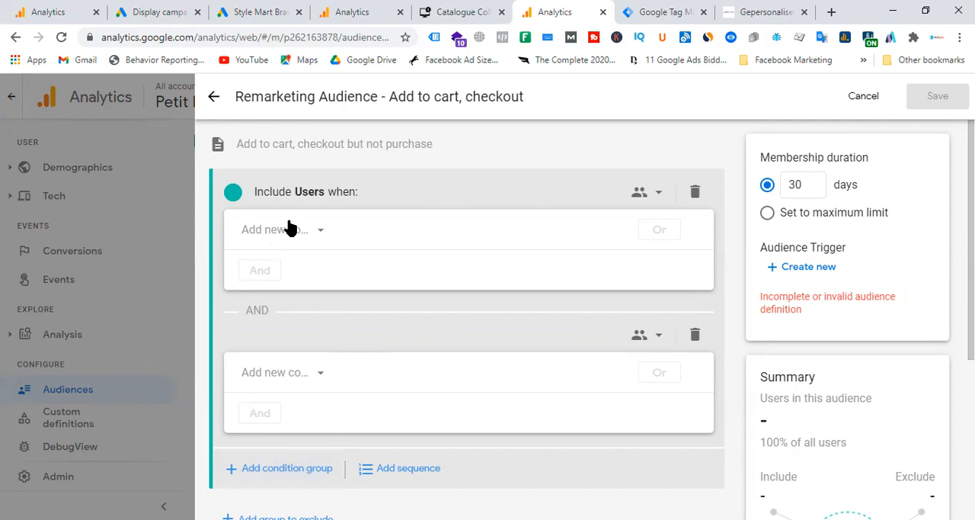
pyautogui.click(695, 336)
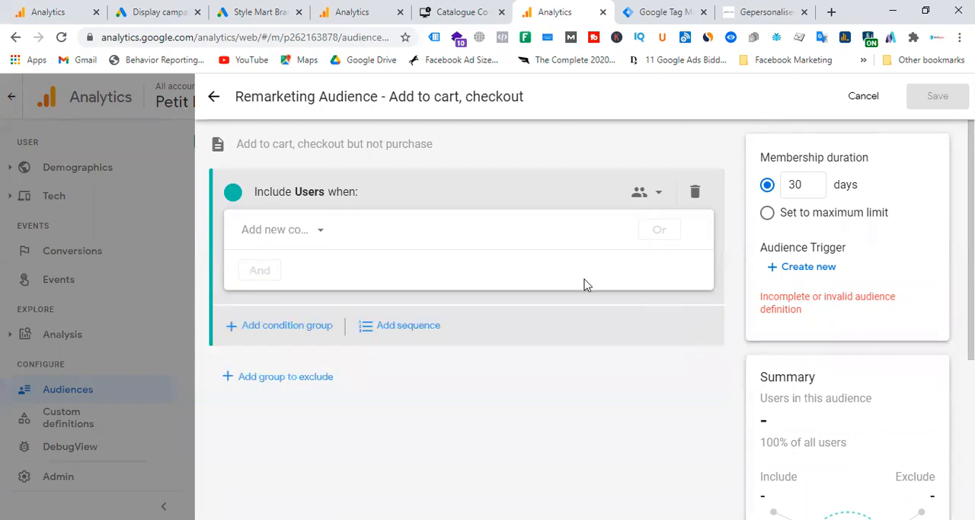
# Step: Replace the empty condition group with a sequence whose first step is scoped across all sessions
pyautogui.click(695, 192)
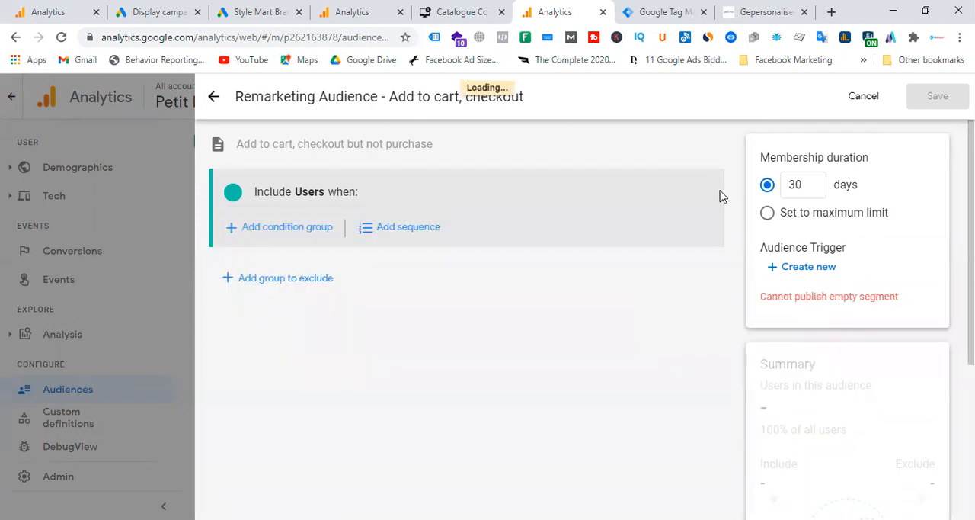
pyautogui.click(409, 228)
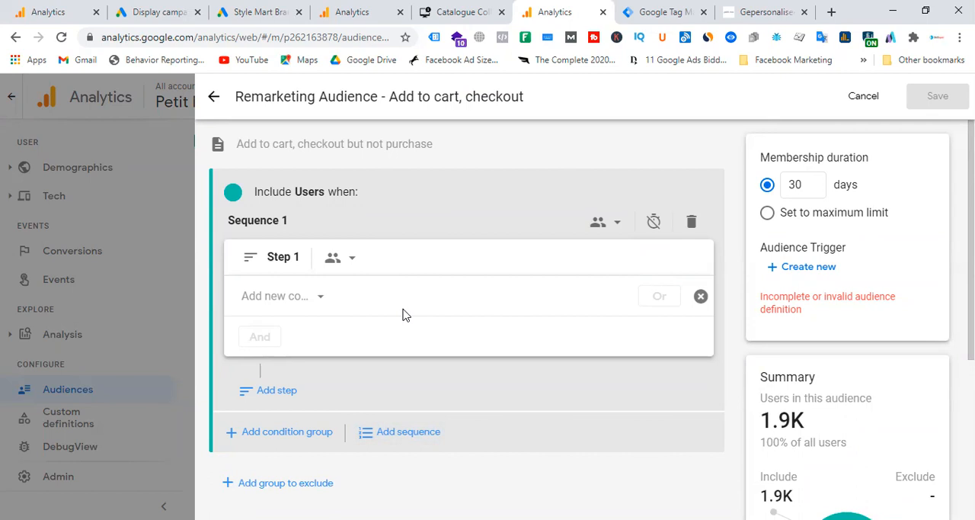
pyautogui.click(352, 259)
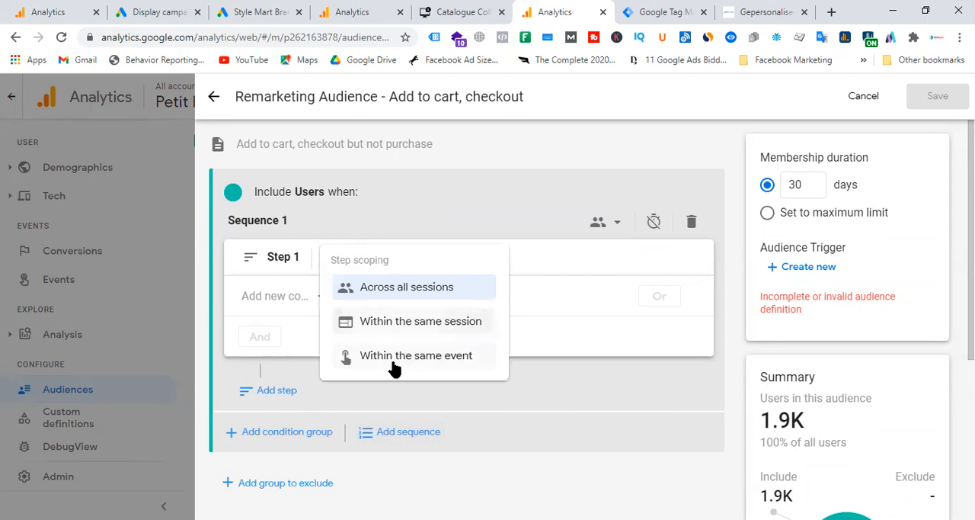
pyautogui.click(424, 294)
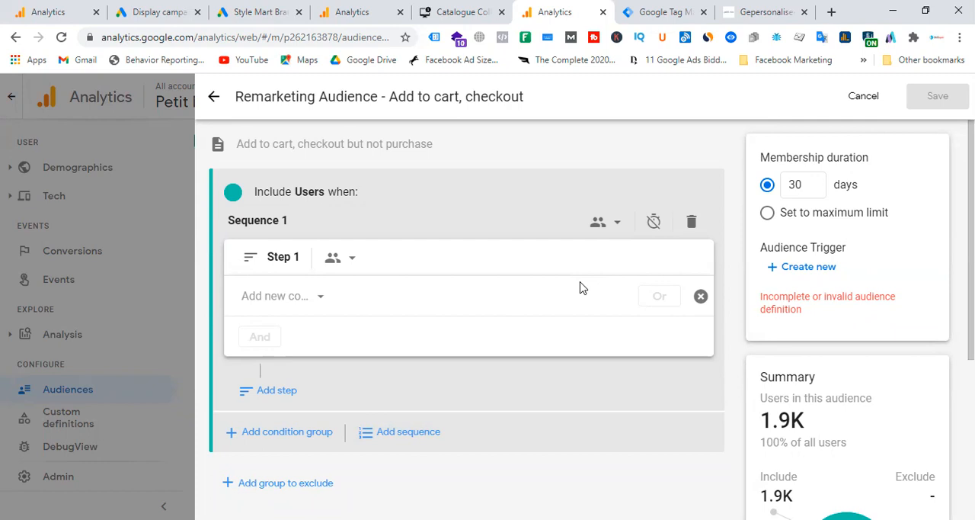
# Step: Set the condition of the sequence's first step to the add_to_cart event
pyautogui.click(320, 298)
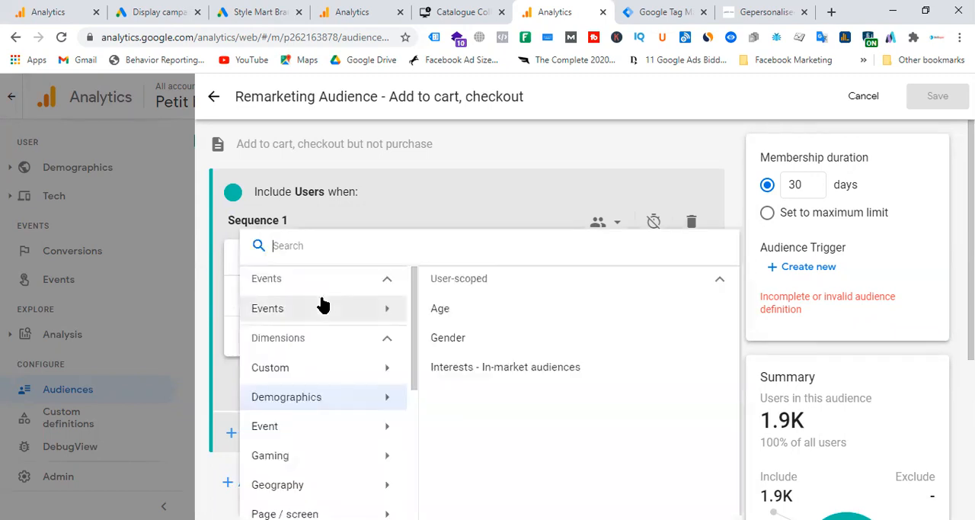
pyautogui.click(317, 432)
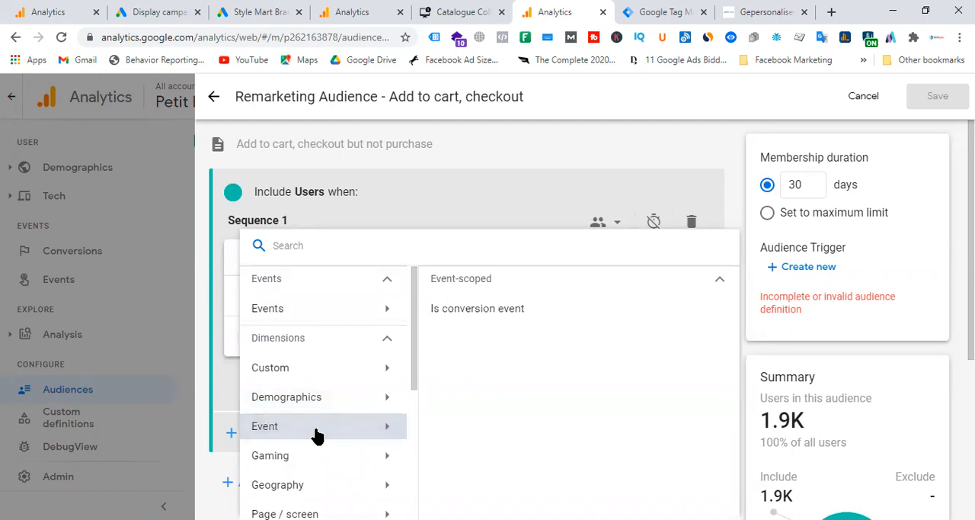
pyautogui.click(326, 310)
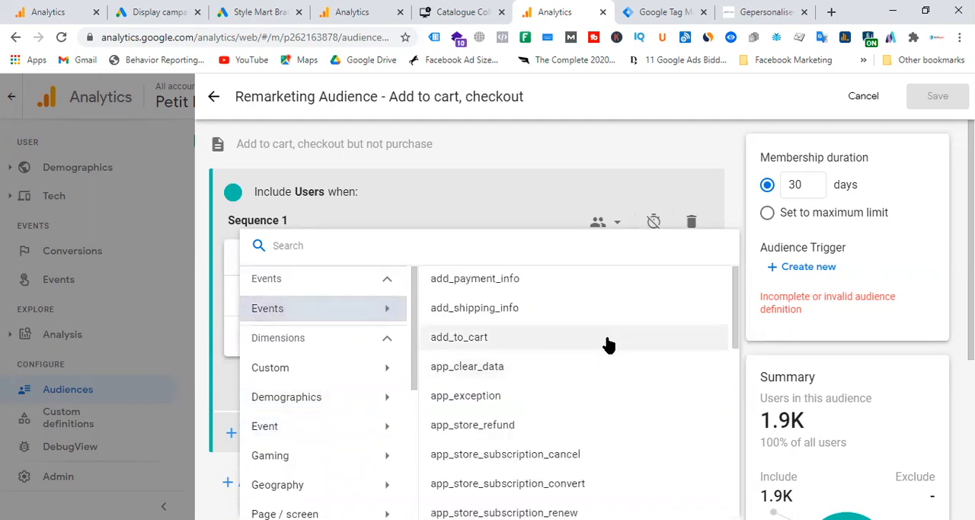
pyautogui.click(503, 348)
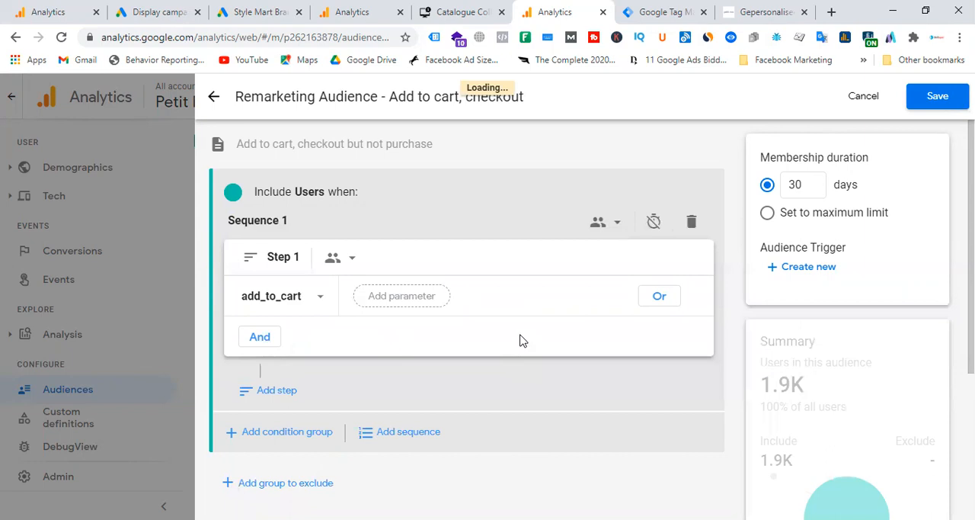
# Step: Look through the parameters available for the add_to_cart event without adding one
pyautogui.click(429, 304)
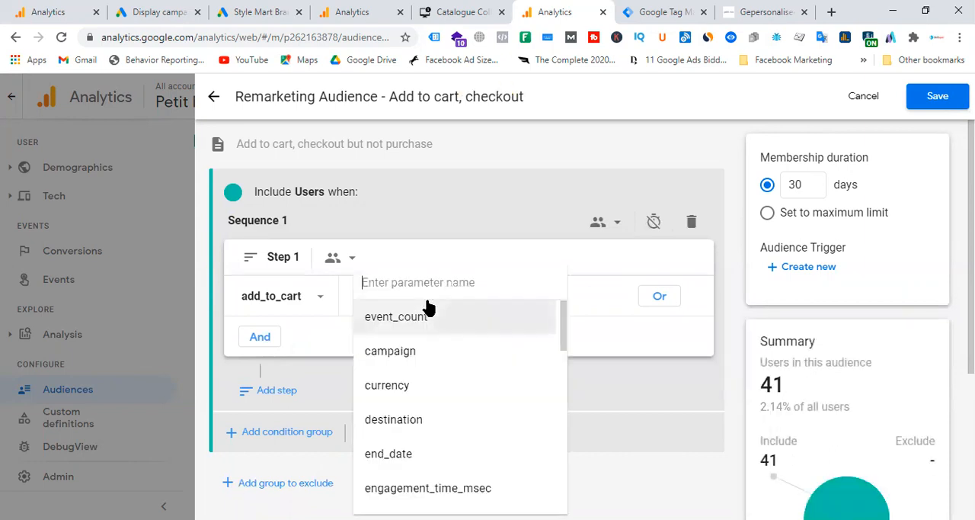
pyautogui.scroll(-7, 463, 373)
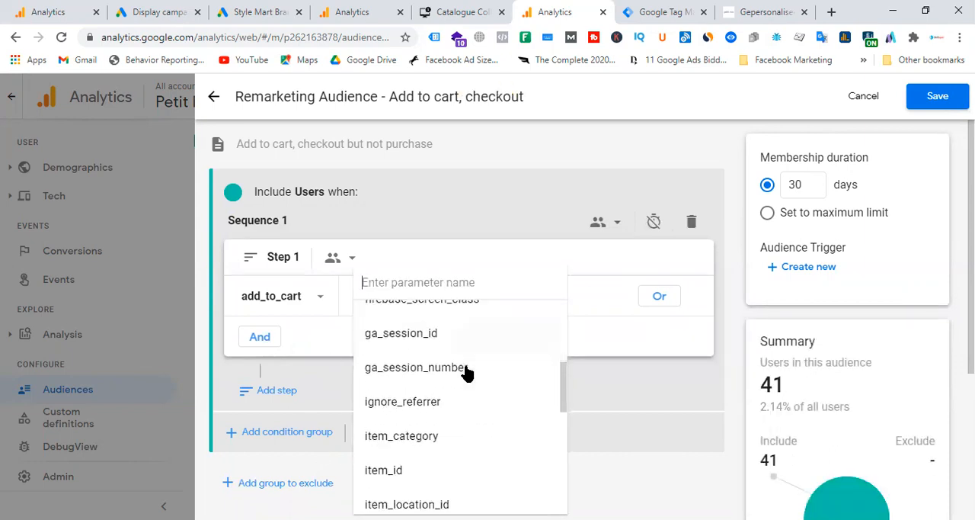
pyautogui.scroll(-3, 467, 372)
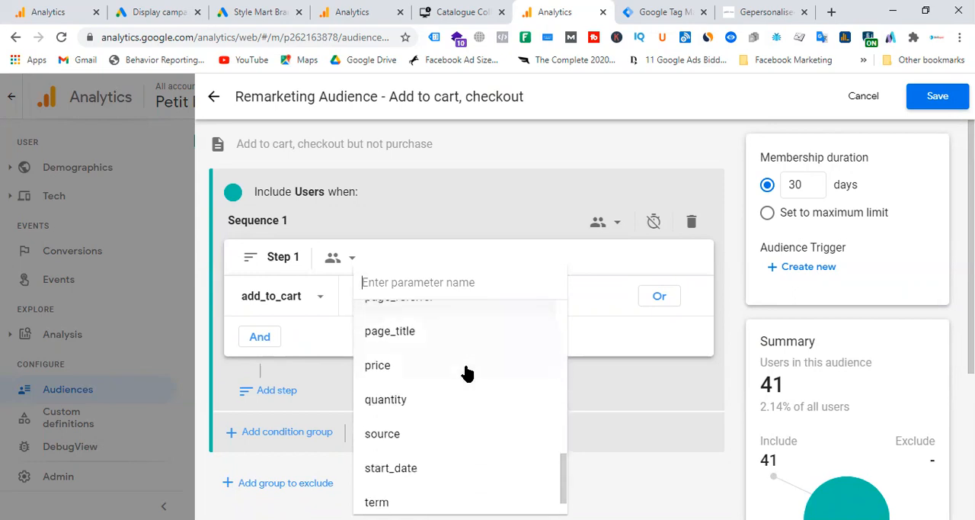
pyautogui.scroll(-1, 467, 373)
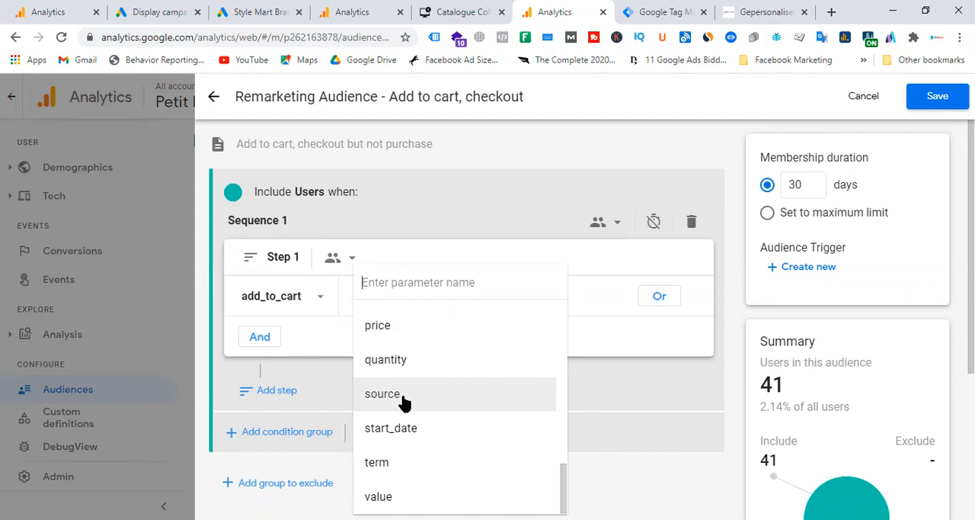
pyautogui.click(645, 374)
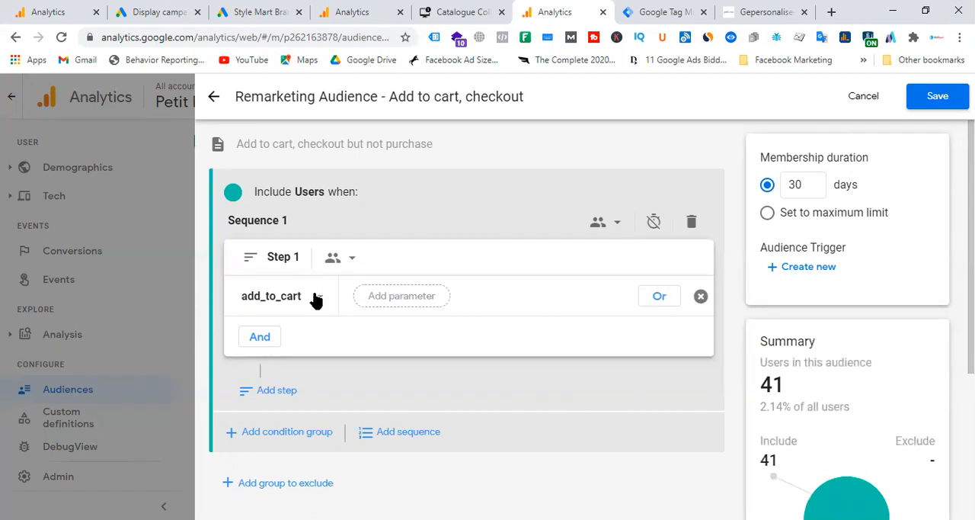
# Step: Add a second sequence step with the begin_checkout event as its condition
pyautogui.click(279, 397)
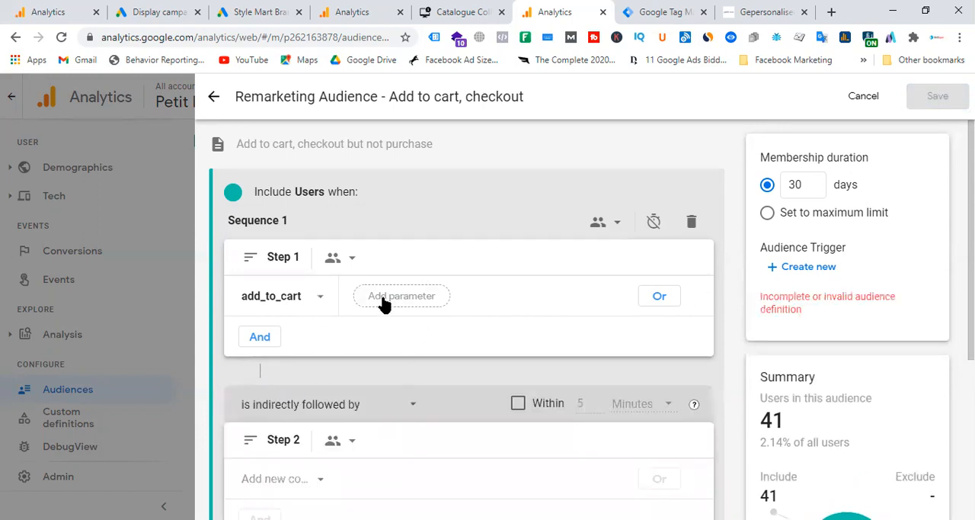
pyautogui.scroll(-2, 388, 320)
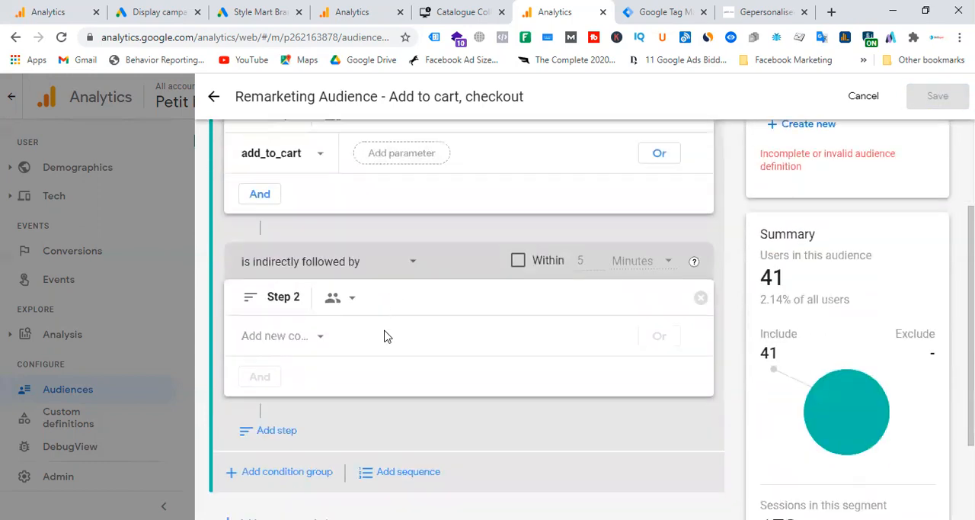
pyautogui.click(298, 340)
pyautogui.click(316, 313)
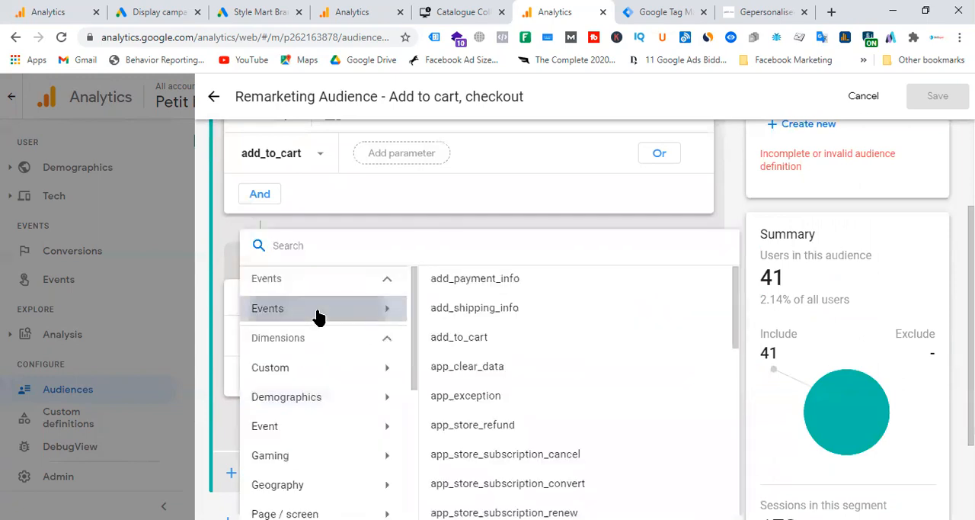
pyautogui.scroll(-1, 568, 346)
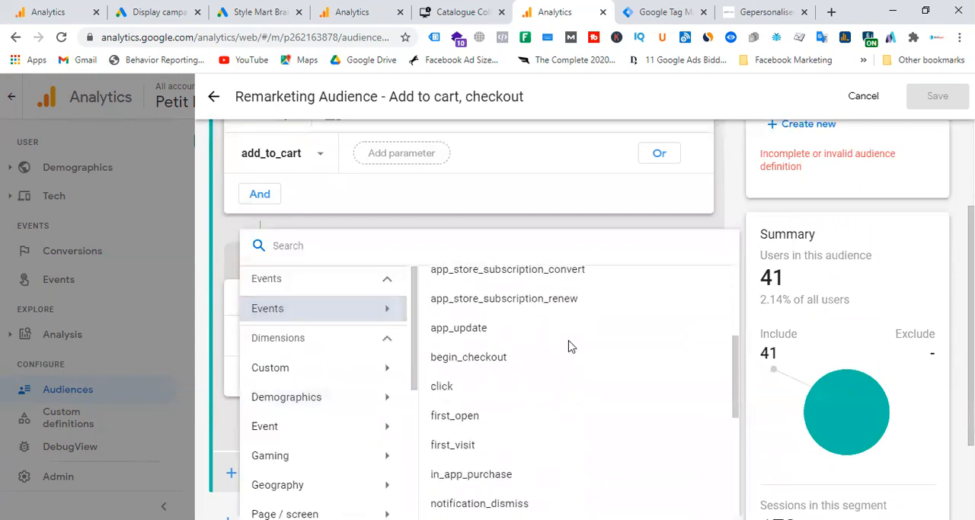
pyautogui.click(478, 358)
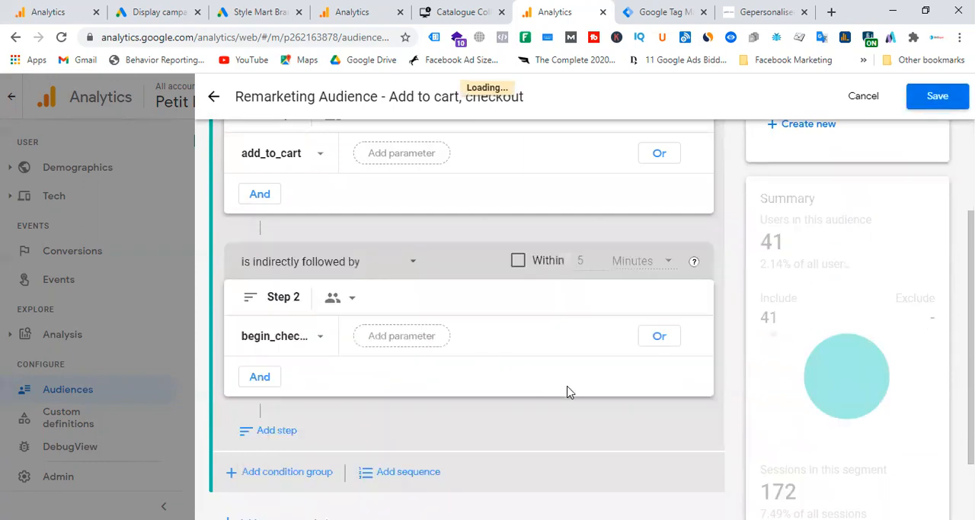
# Step: Enable the time limit between the two sequence steps and set its unit to seconds
pyautogui.scroll(1, 427, 256)
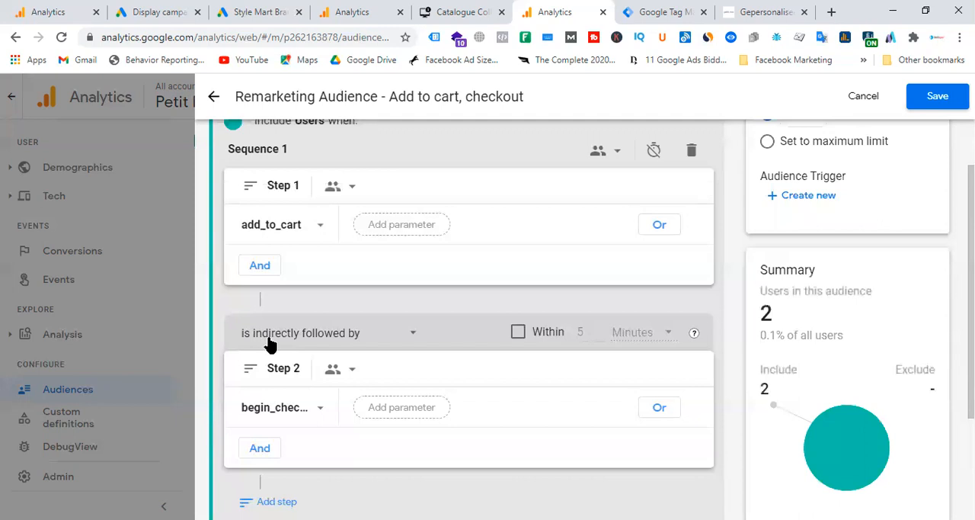
pyautogui.click(517, 333)
pyautogui.click(667, 338)
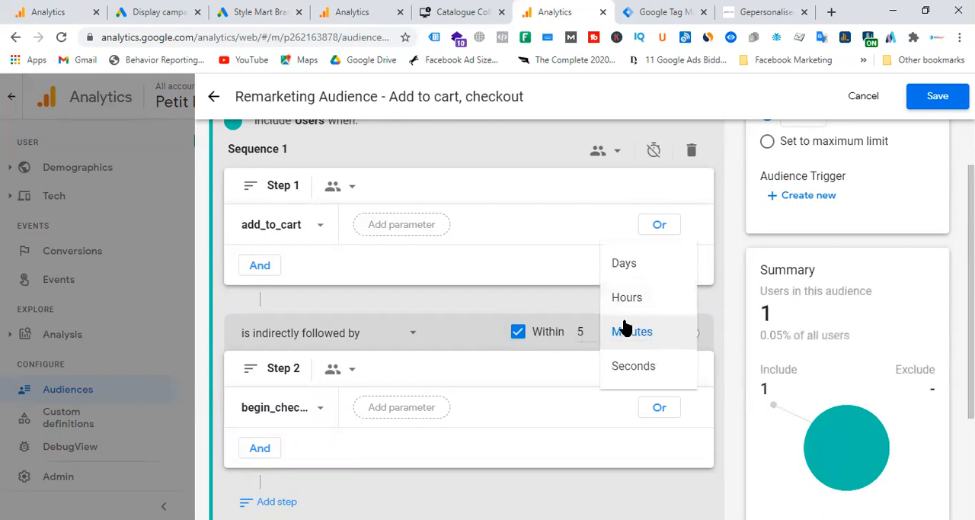
pyautogui.click(632, 367)
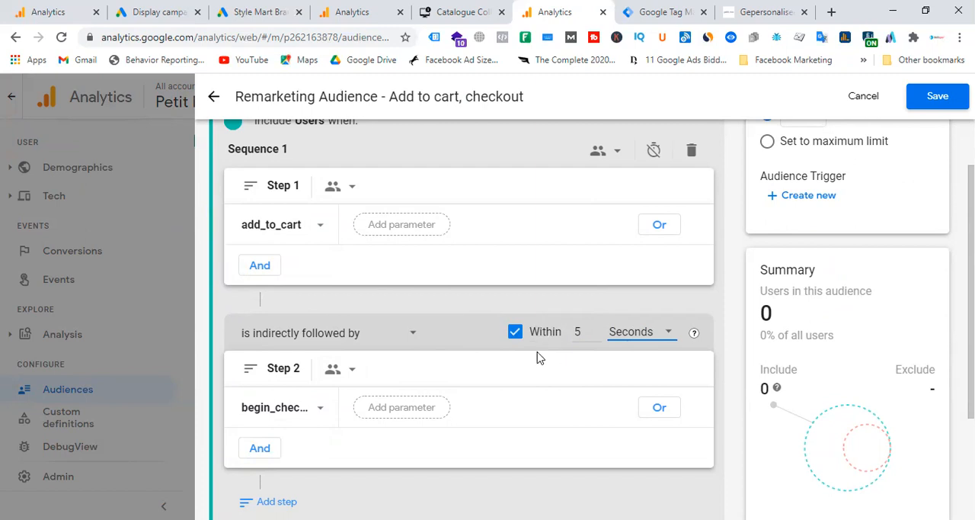
pyautogui.click(516, 336)
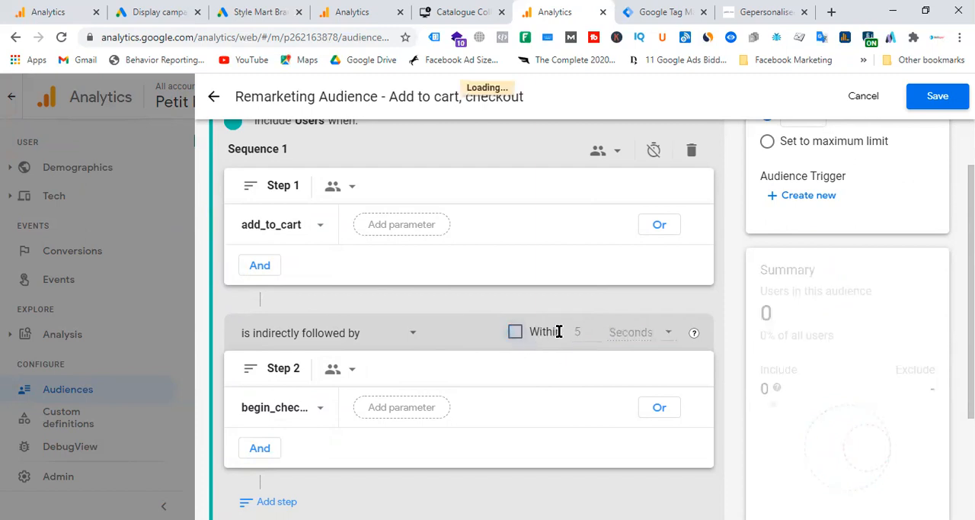
pyautogui.click(516, 335)
# Step: Set the time limit between add_to_cart and begin_checkout to 30 seconds
pyautogui.click(584, 330)
pyautogui.press('BackSpace')
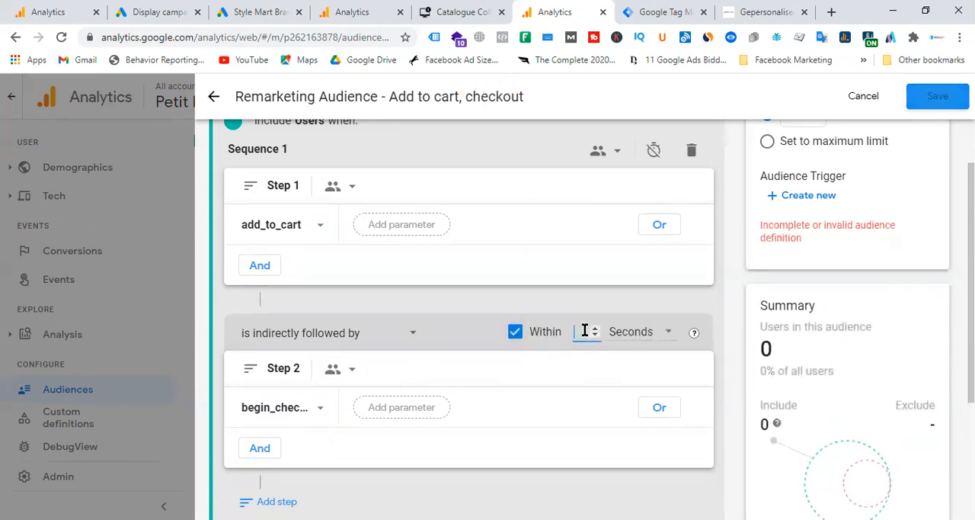
pyautogui.write('20')
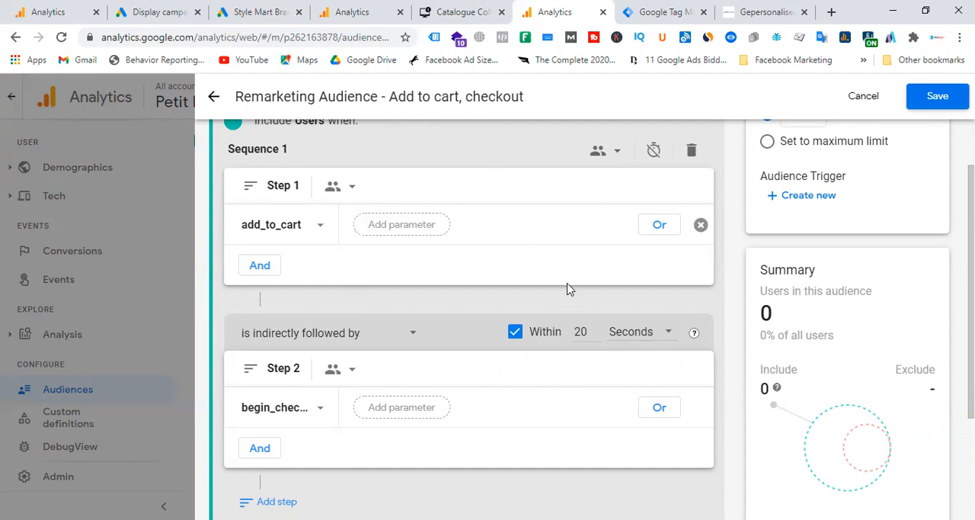
pyautogui.click(594, 328)
pyautogui.click(594, 328)
pyautogui.click(595, 328)
pyautogui.click(594, 328)
pyautogui.click(595, 329)
pyautogui.click(595, 328)
pyautogui.click(594, 329)
pyautogui.click(595, 329)
pyautogui.click(594, 328)
pyautogui.click(595, 329)
# Step: Add an exclusion group that temporarily excludes users with the purchase event
pyautogui.scroll(-2, 507, 276)
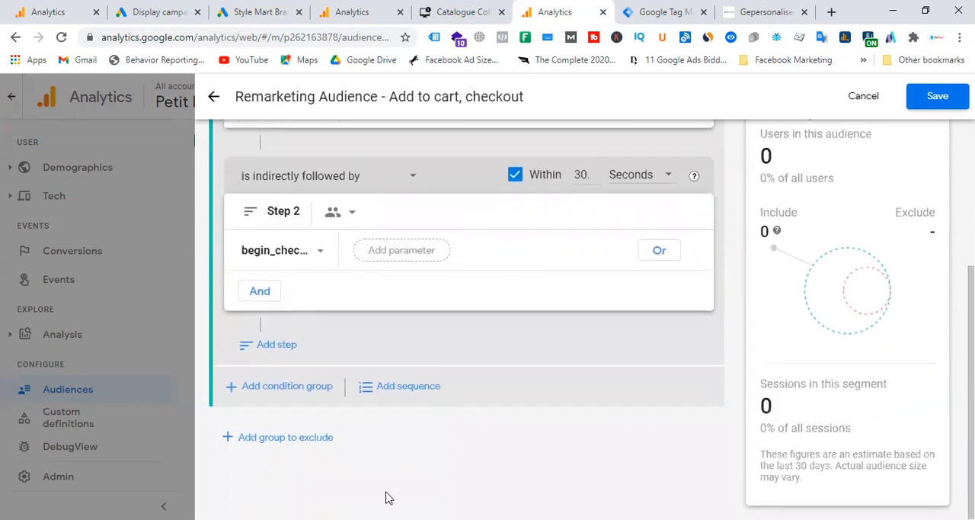
pyautogui.click(298, 446)
pyautogui.scroll(-2, 362, 373)
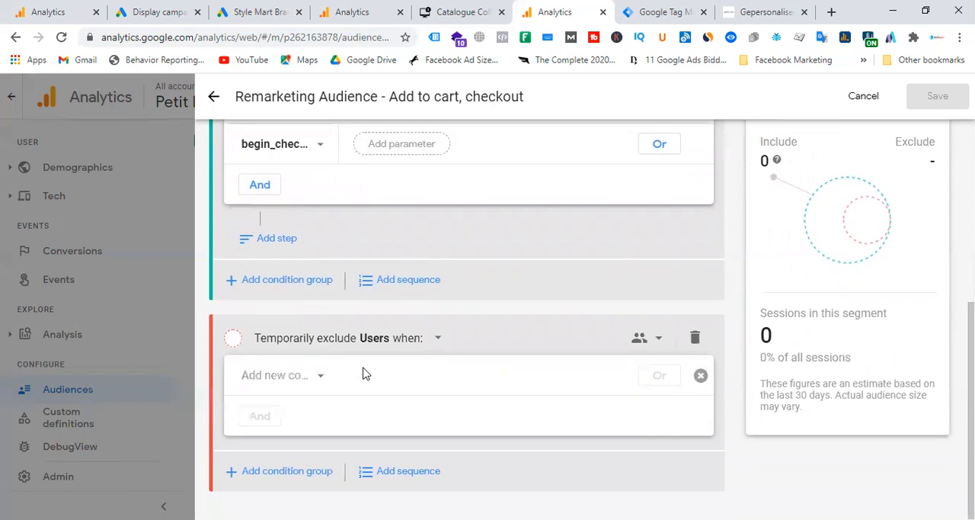
pyautogui.click(305, 375)
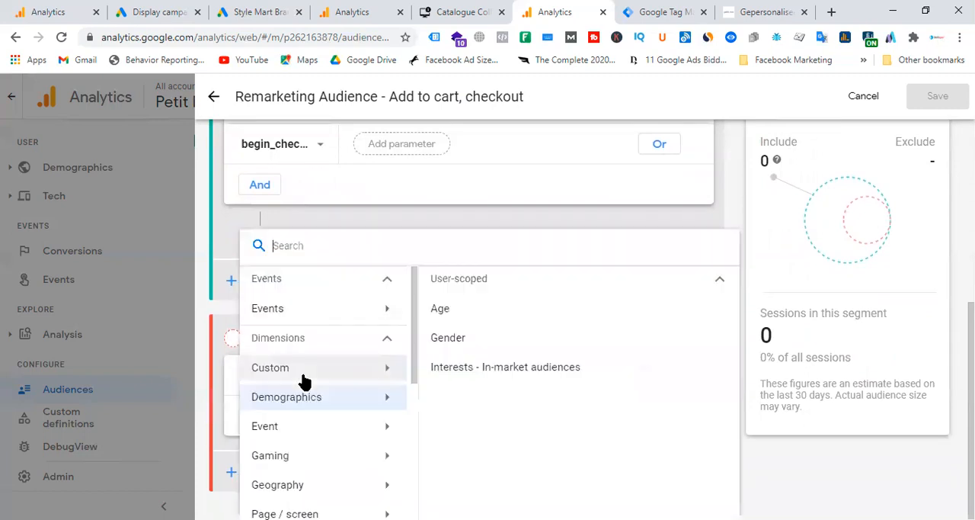
pyautogui.click(329, 312)
pyautogui.scroll(-3, 577, 358)
pyautogui.scroll(-5, 582, 366)
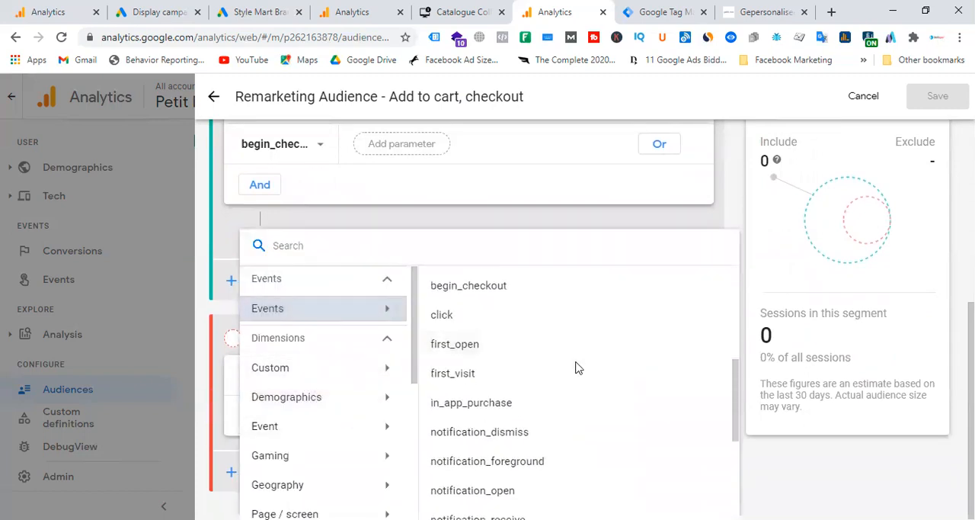
pyautogui.click(494, 405)
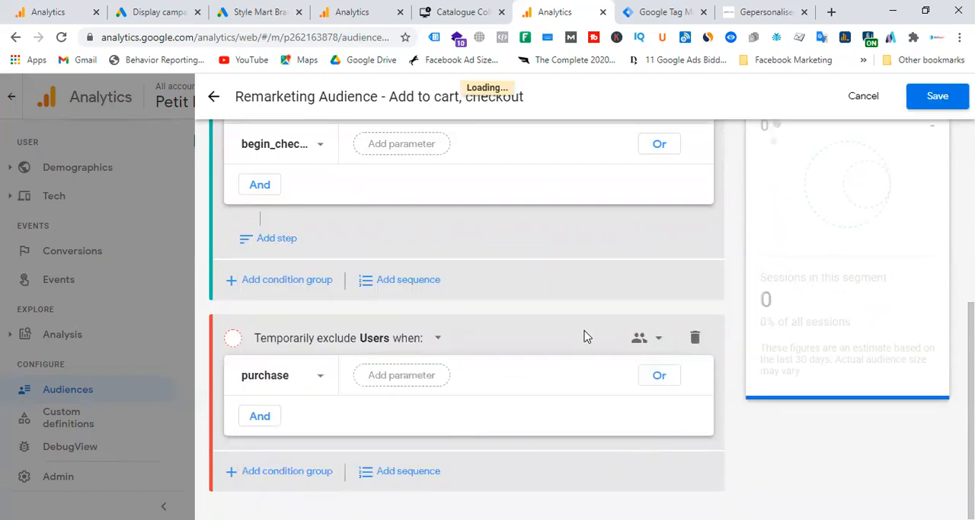
# Step: Review the audience's included sequence steps, their time limit and the purchase exclusion
pyautogui.scroll(5, 588, 336)
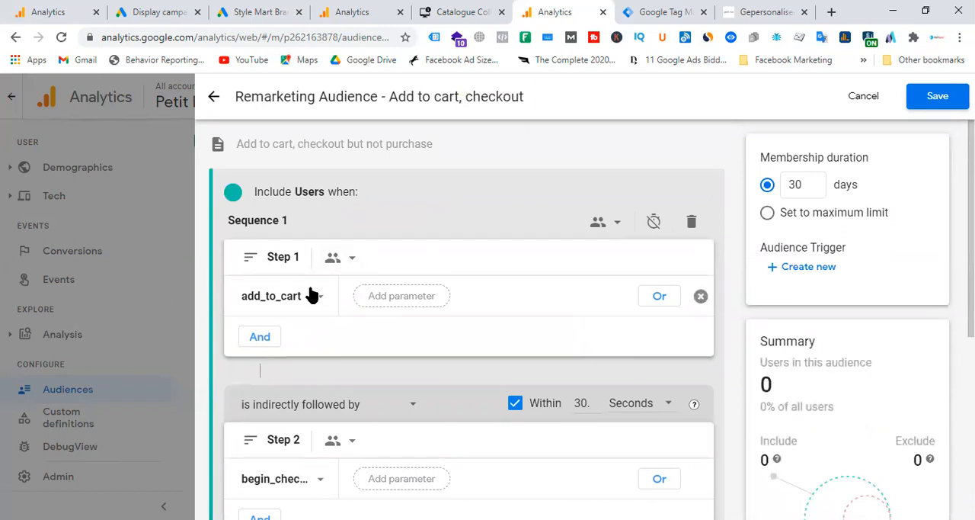
pyautogui.scroll(-3, 259, 290)
pyautogui.scroll(-2, 380, 366)
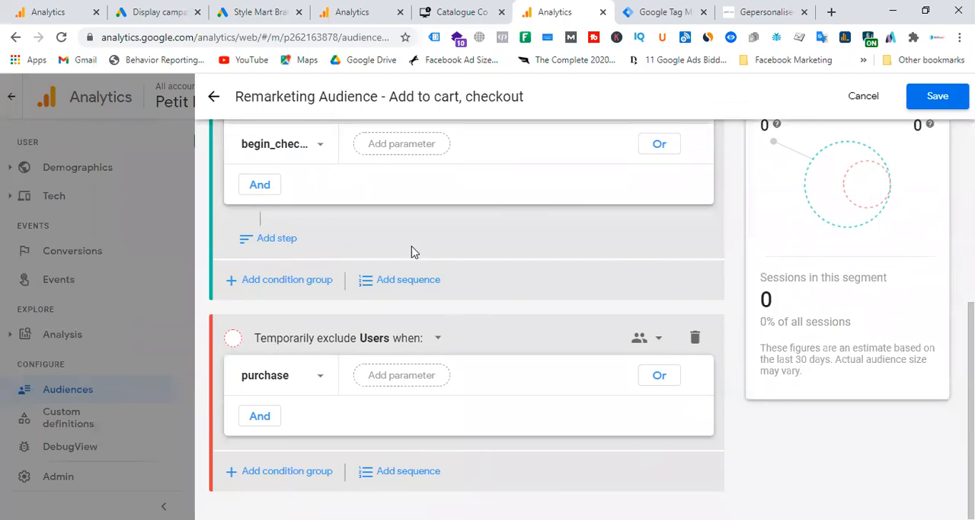
pyautogui.scroll(5, 557, 225)
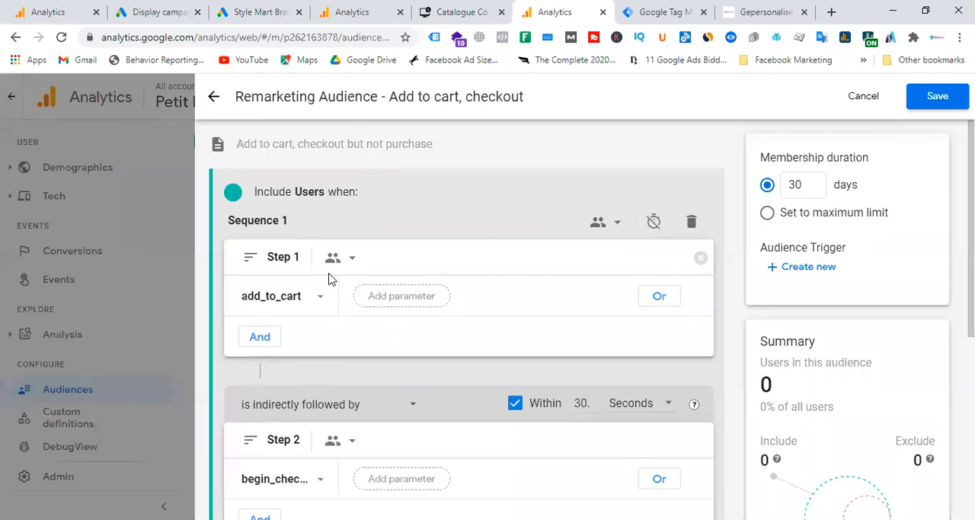
pyautogui.scroll(-1, 327, 276)
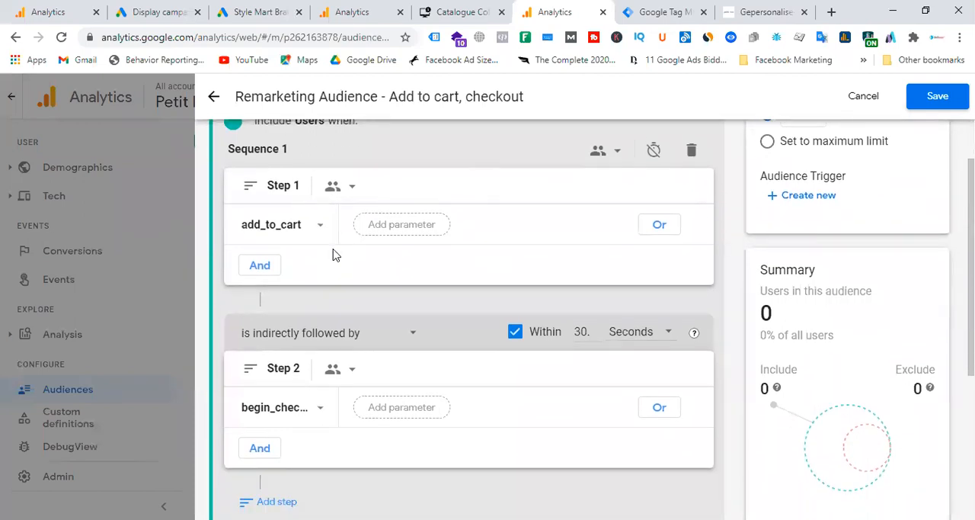
pyautogui.scroll(-1, 290, 252)
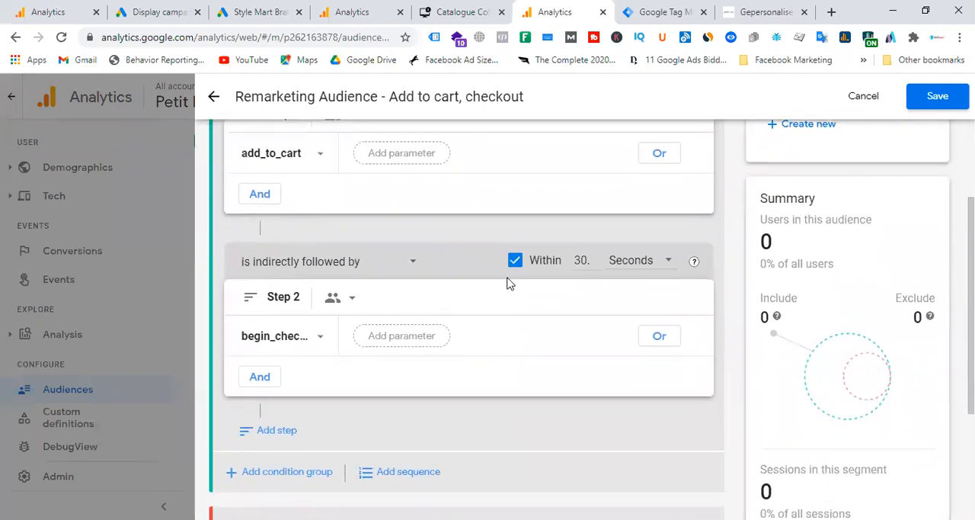
pyautogui.scroll(-3, 509, 283)
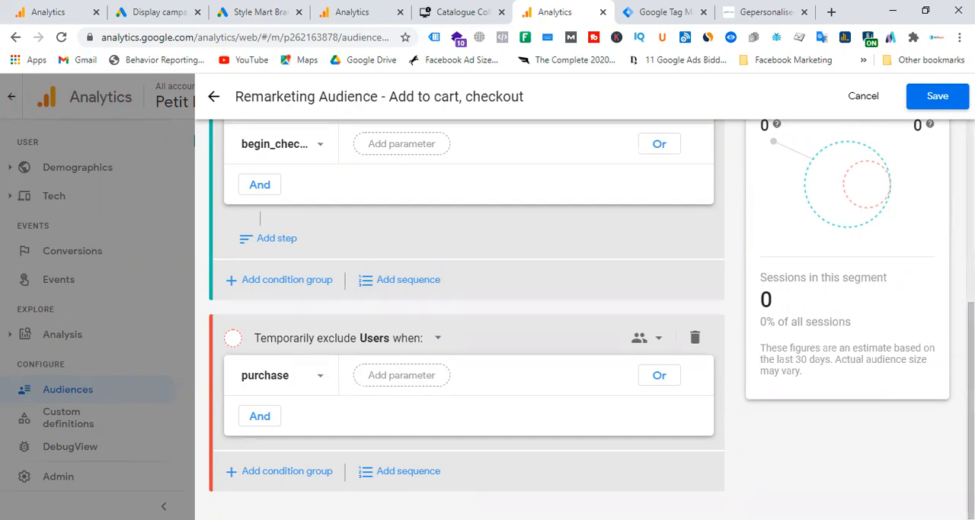
# Step: Set the membership duration to the maximum limit and save the audience
pyautogui.scroll(5, 806, 276)
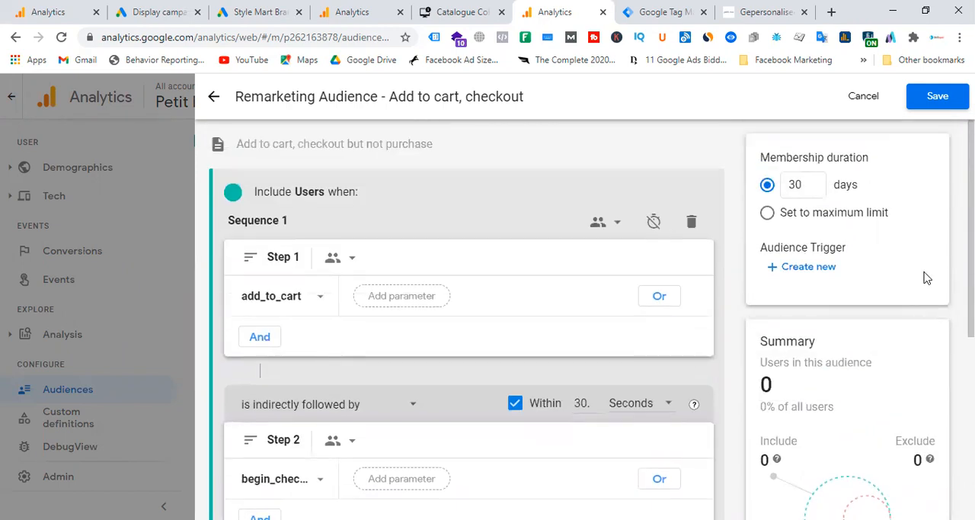
pyautogui.click(767, 212)
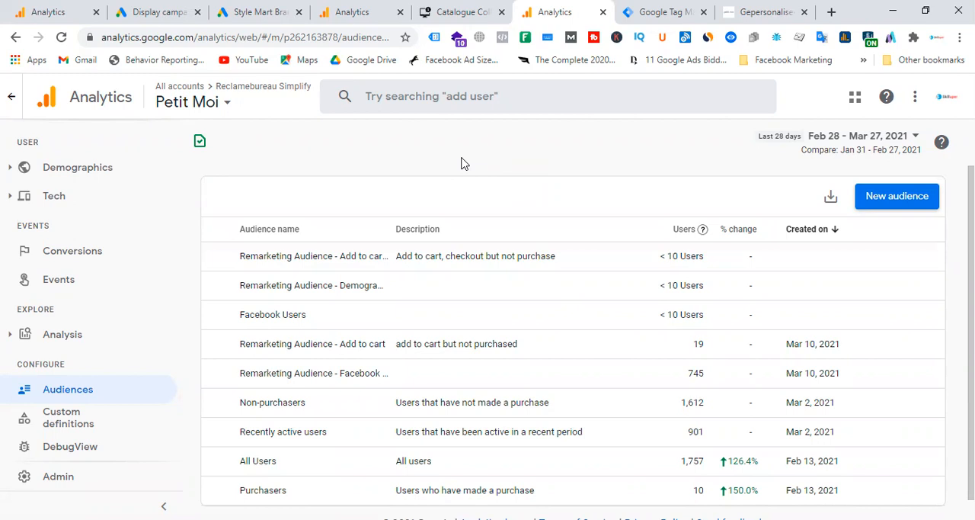
# Step: Start building another new custom audience from scratch
pyautogui.click(903, 203)
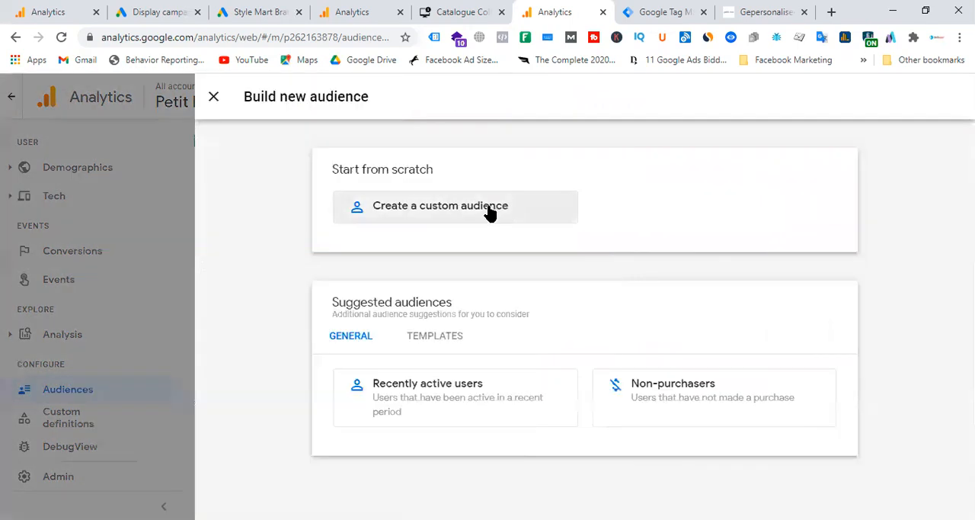
pyautogui.click(488, 206)
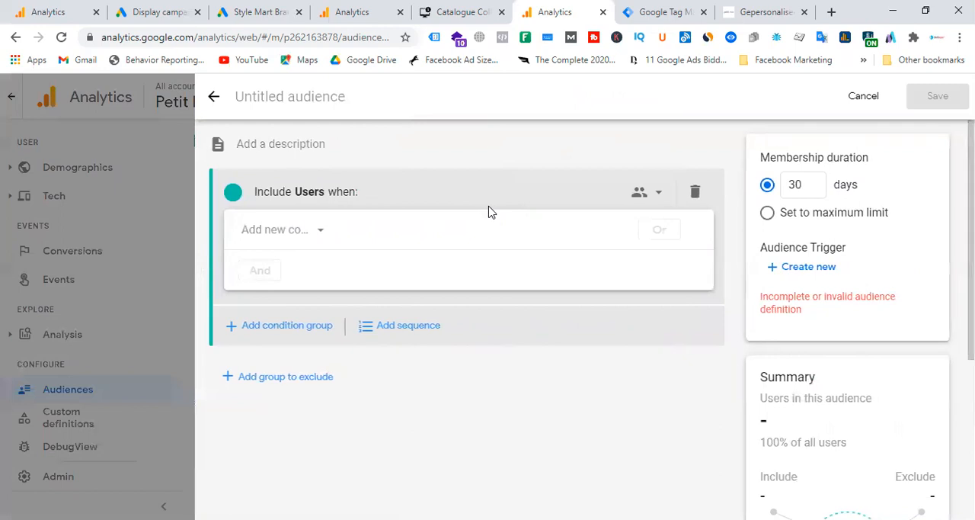
# Step: Include users who triggered the purchase event in the new audience's condition
pyautogui.click(293, 230)
pyautogui.click(298, 297)
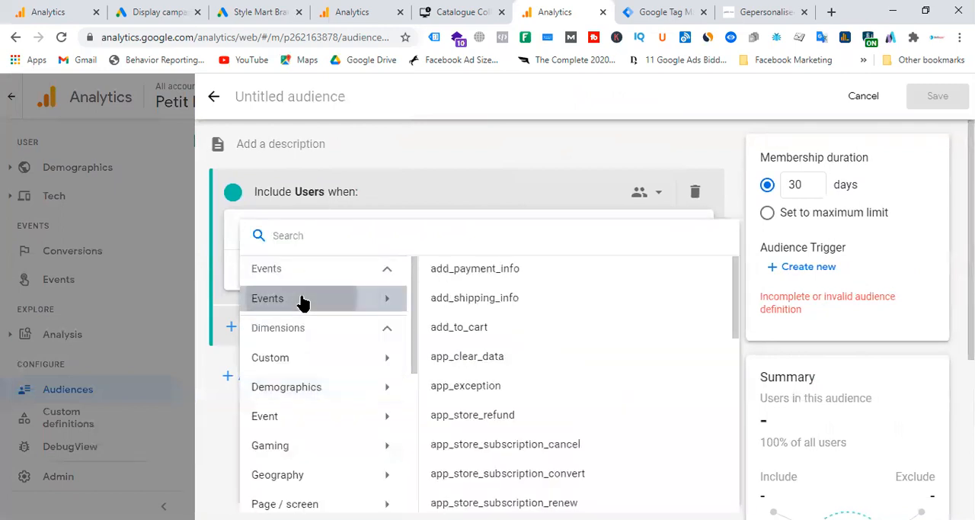
pyautogui.scroll(-8, 555, 355)
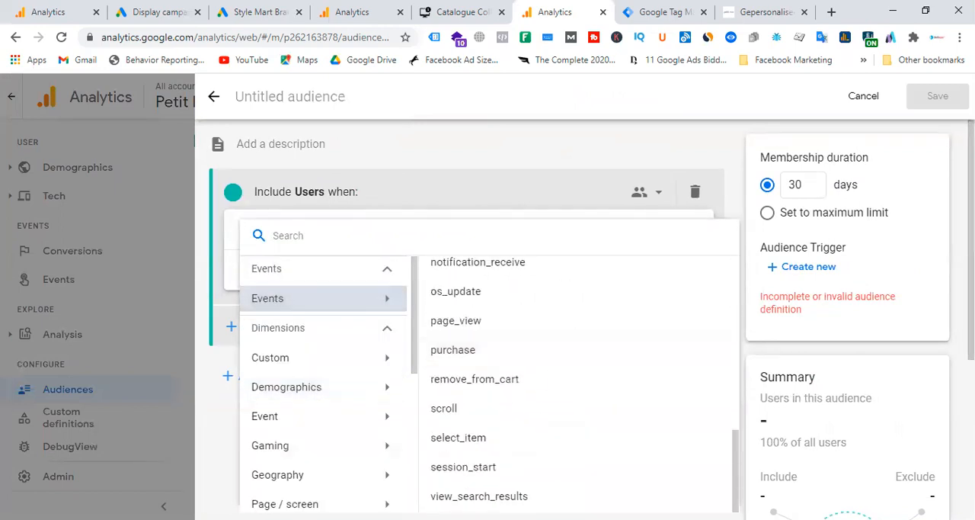
pyautogui.click(464, 350)
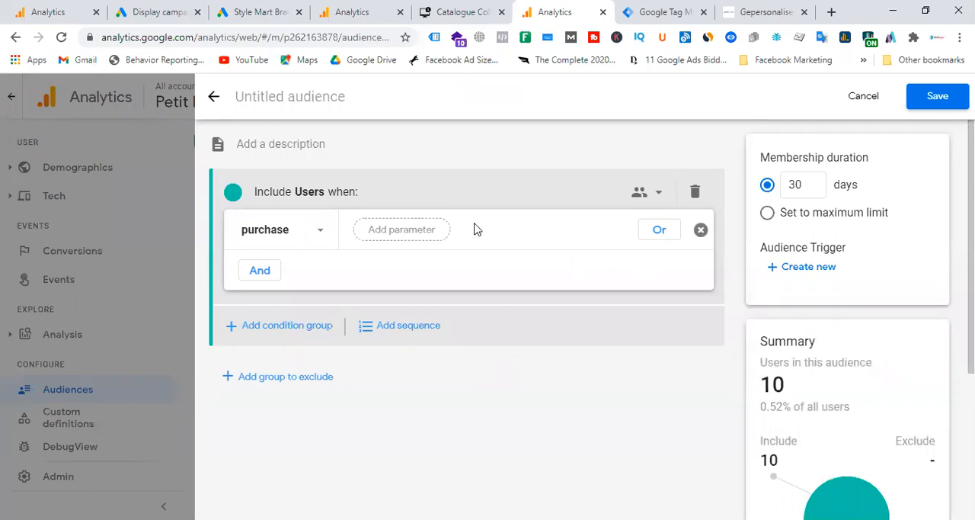
# Step: Add a value parameter to the purchase condition and require it to be greater than or equal to 10
pyautogui.click(424, 233)
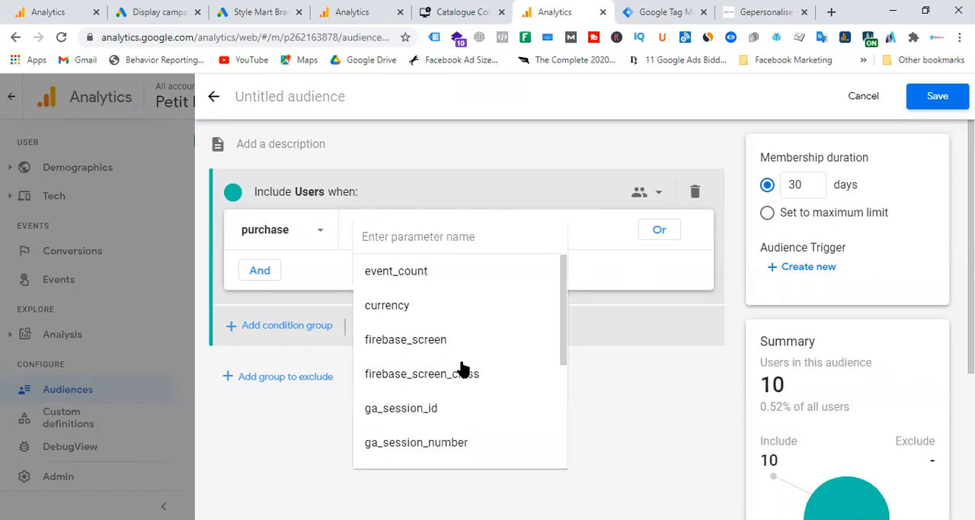
pyautogui.scroll(-5, 460, 368)
pyautogui.click(401, 454)
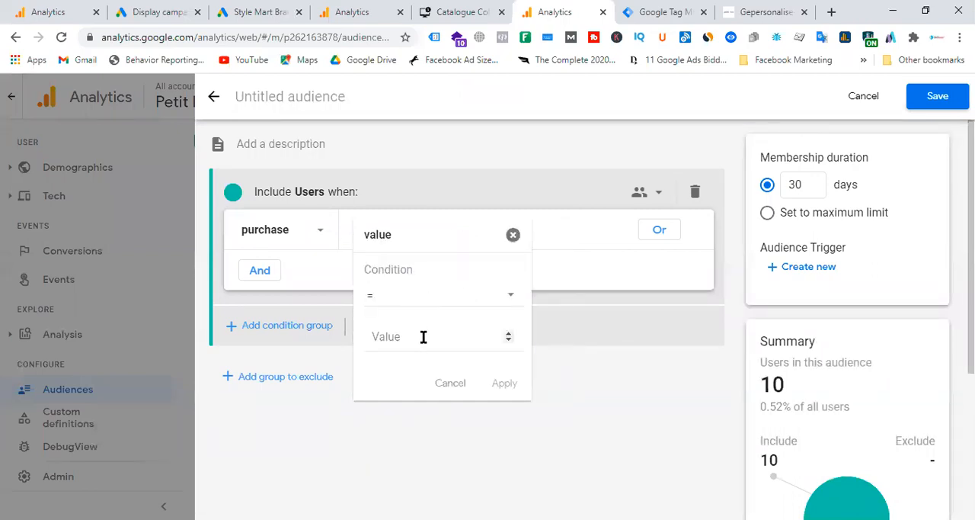
pyautogui.write('50')
pyautogui.click(453, 301)
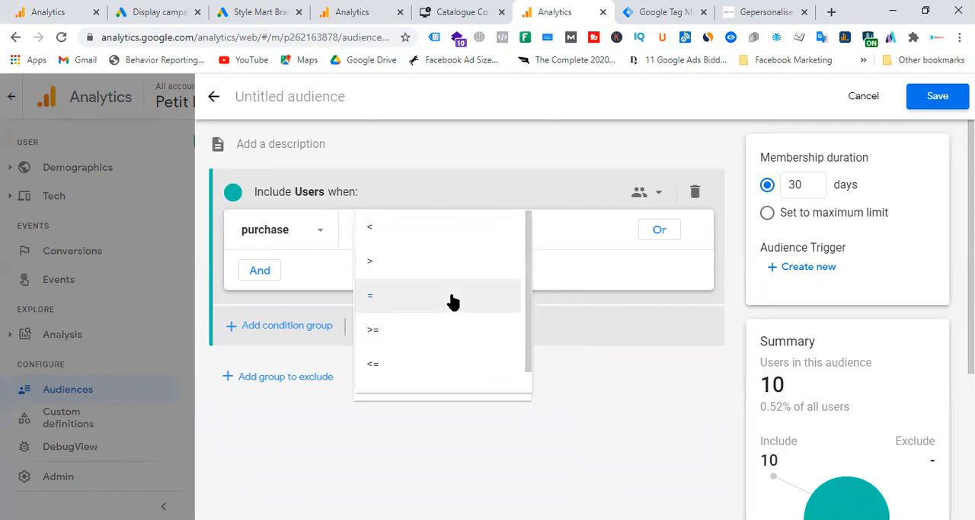
pyautogui.click(378, 330)
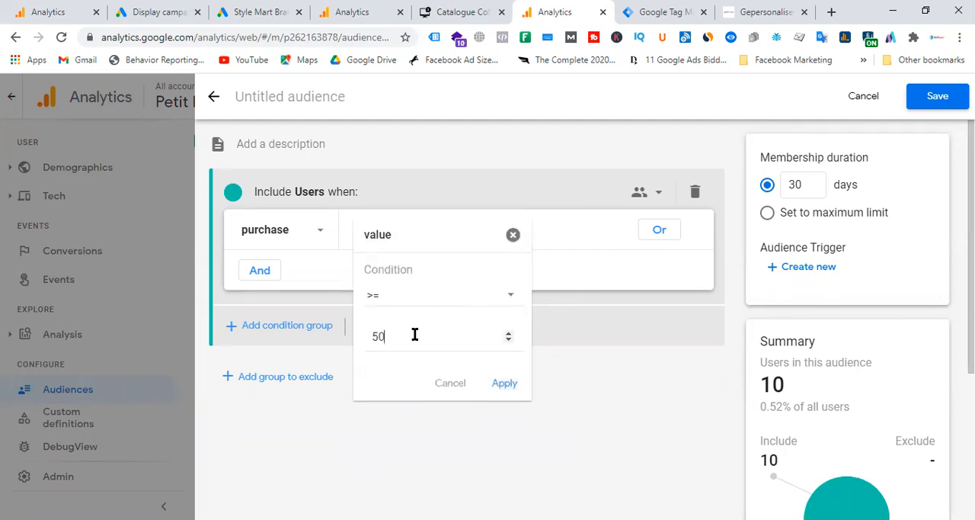
pyautogui.click(414, 333)
pyautogui.press('BackSpace')
pyautogui.press('BackSpace')
pyautogui.write('10')
pyautogui.click(506, 392)
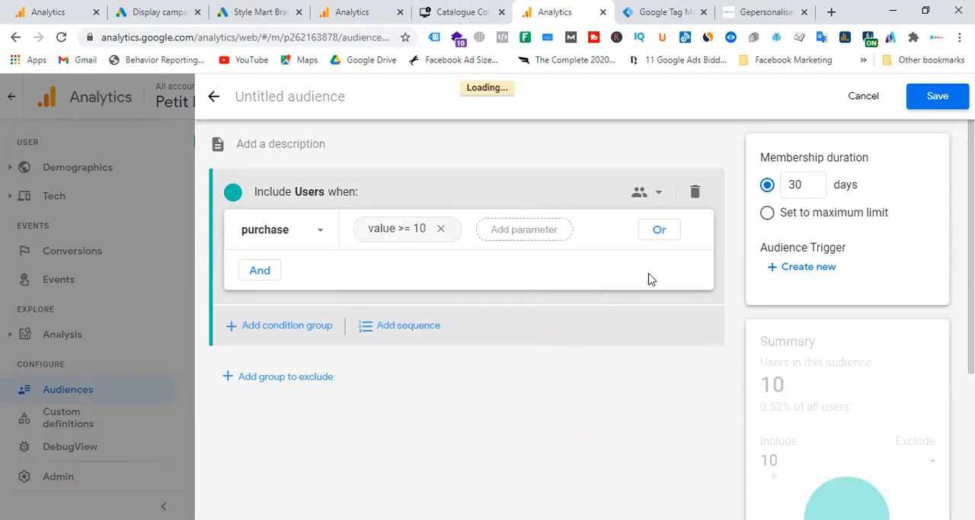
# Step: Name the new audience "Remarketing audience - Purchase"
pyautogui.click(292, 100)
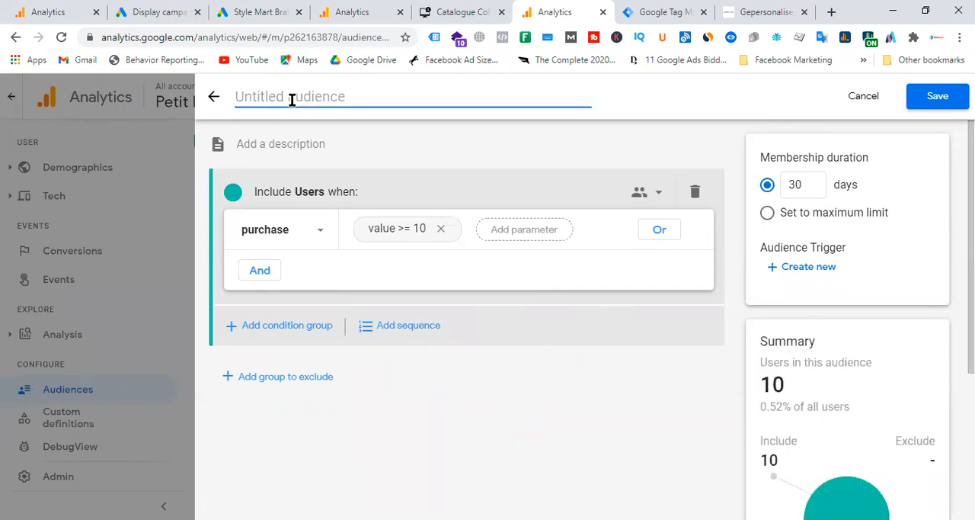
pyautogui.write('Remarke')
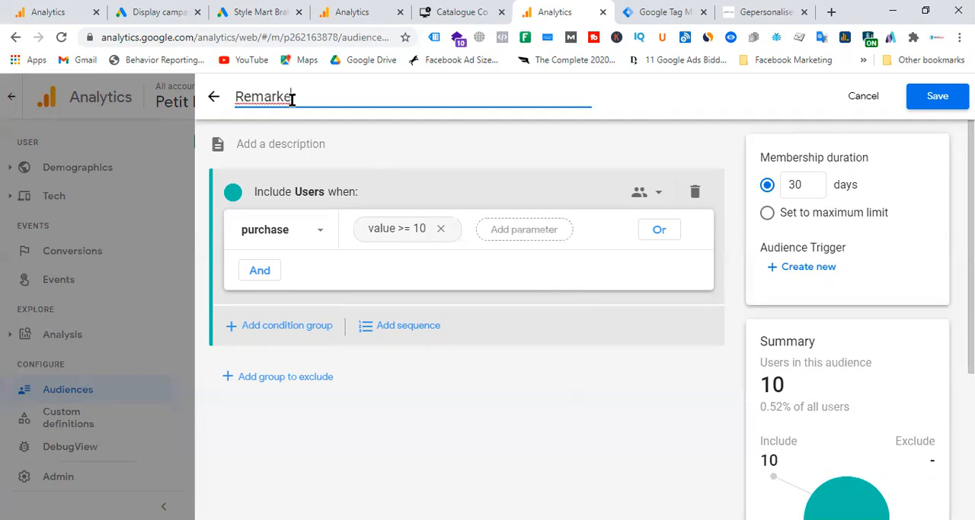
pyautogui.write('ting audi')
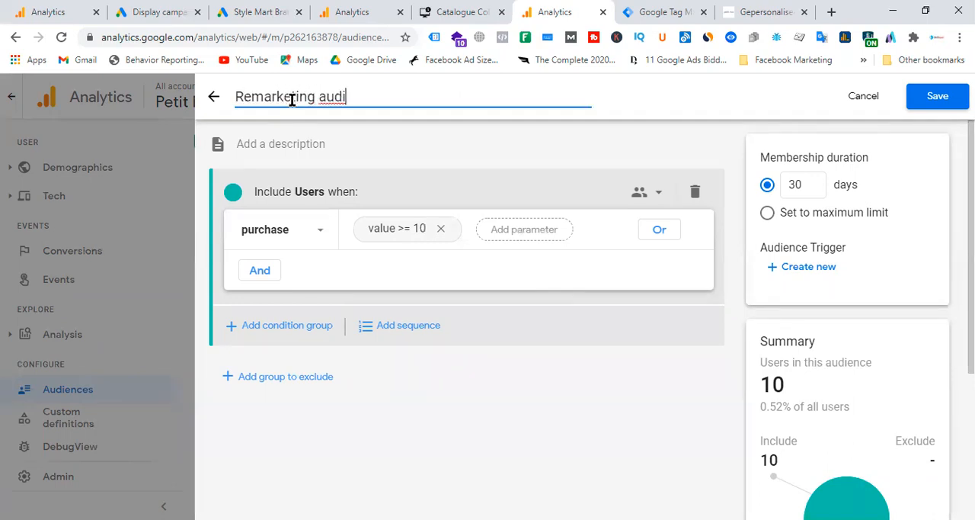
pyautogui.write('ence - Purc')
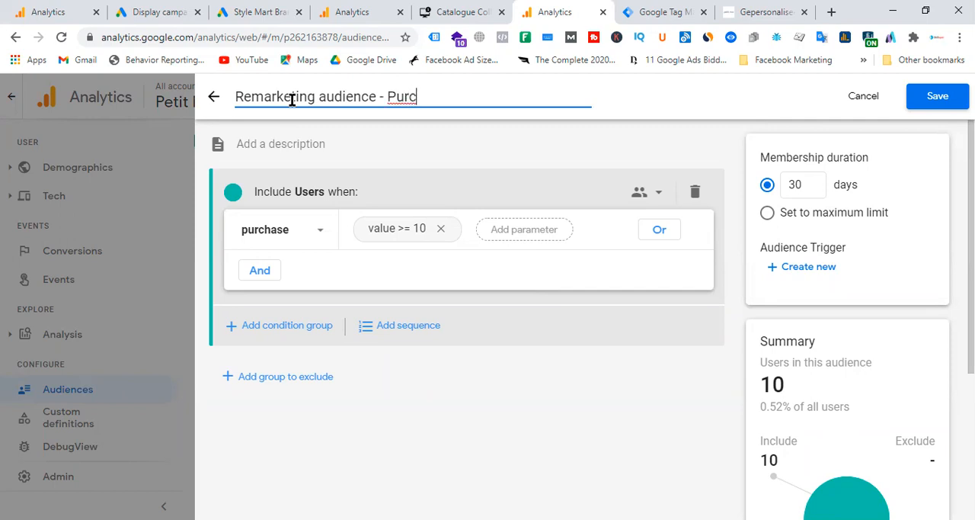
pyautogui.write('hase')
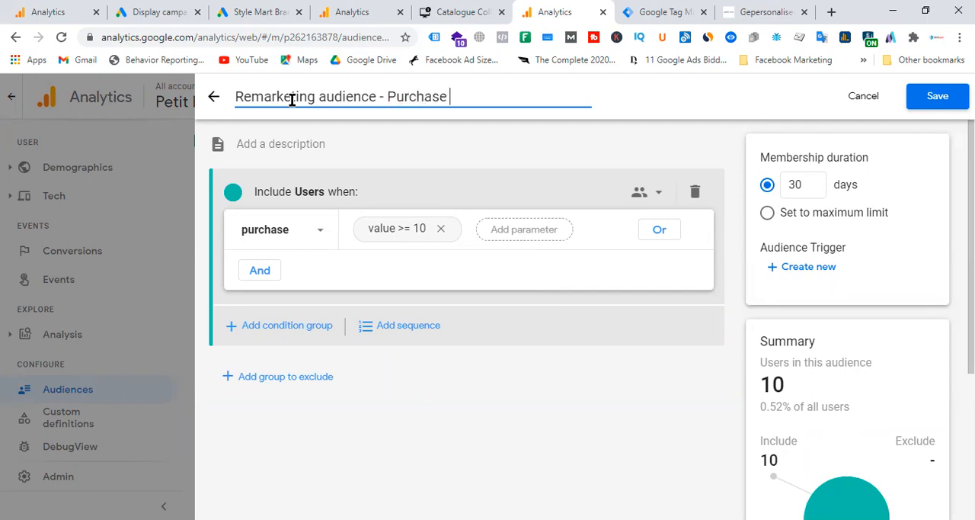
# Step: Describe the audience as "Purchaser above 10" and save it
pyautogui.click(314, 143)
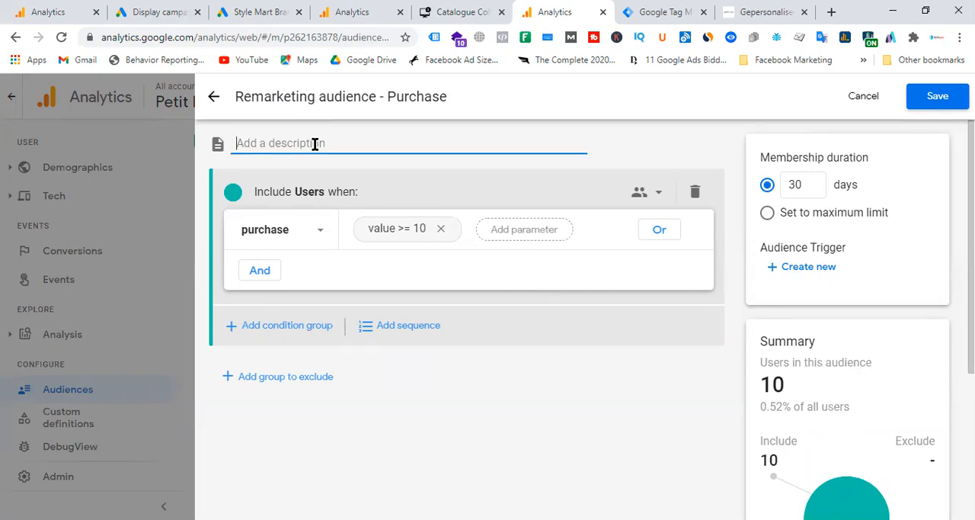
pyautogui.write('Purchaser ')
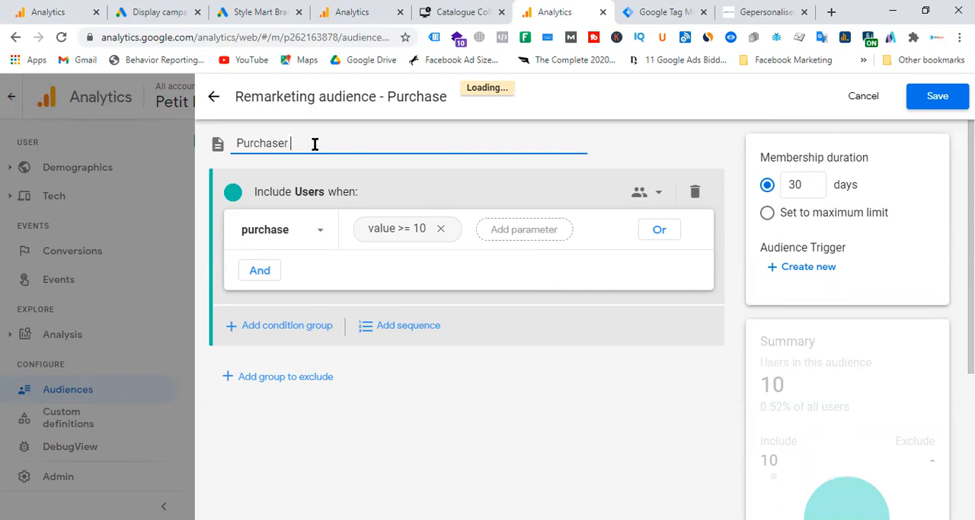
pyautogui.write('above')
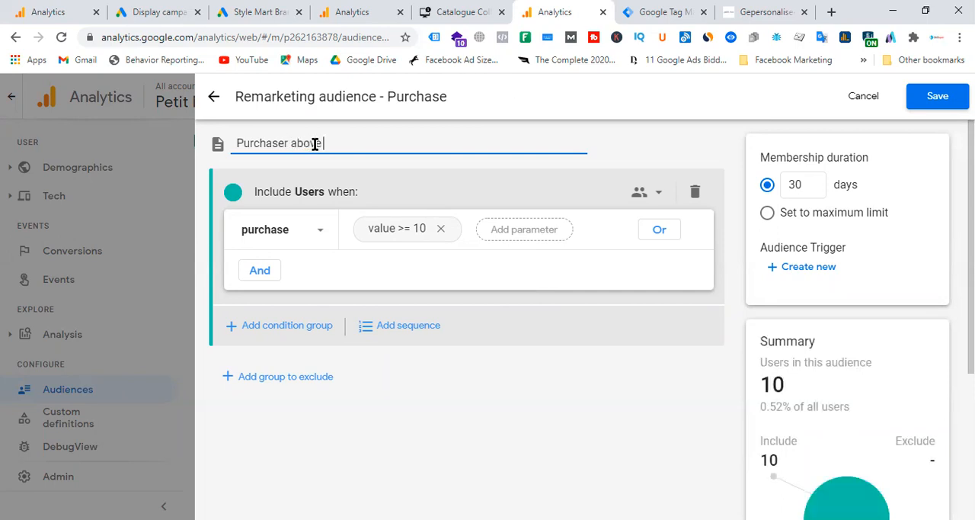
pyautogui.write(' 10')
pyautogui.press('Return')
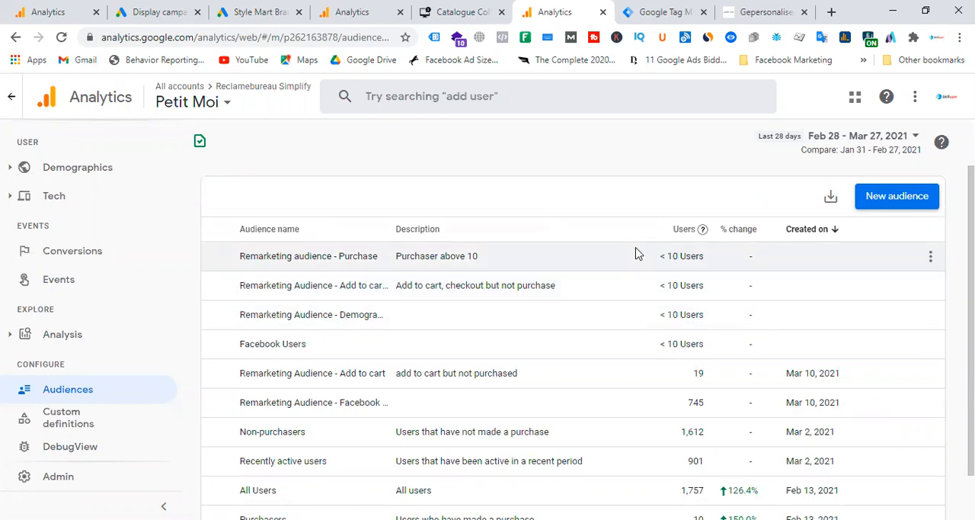
# Step: Compare the saved Analytics audiences with the reloaded remarketing lists in the Google Ads Audience manager
pyautogui.scroll(-1, 548, 292)
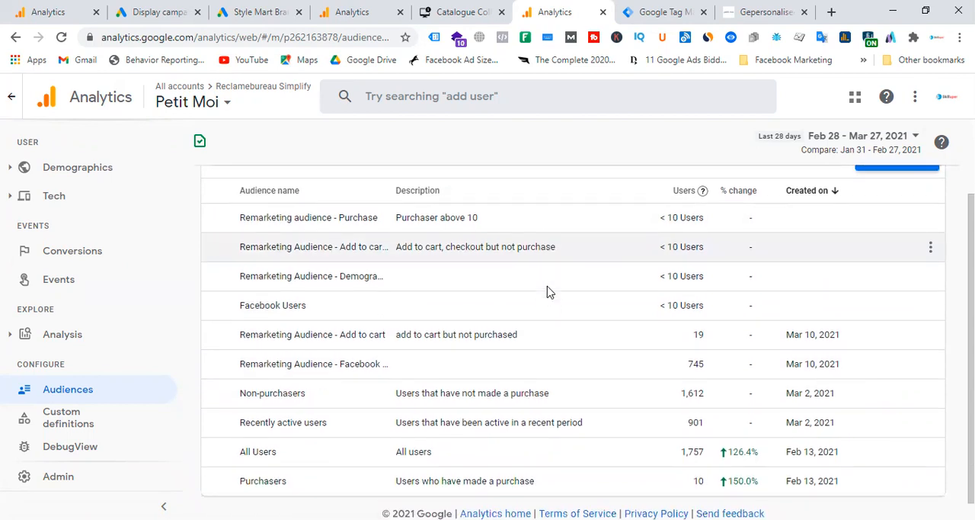
pyautogui.scroll(1, 549, 292)
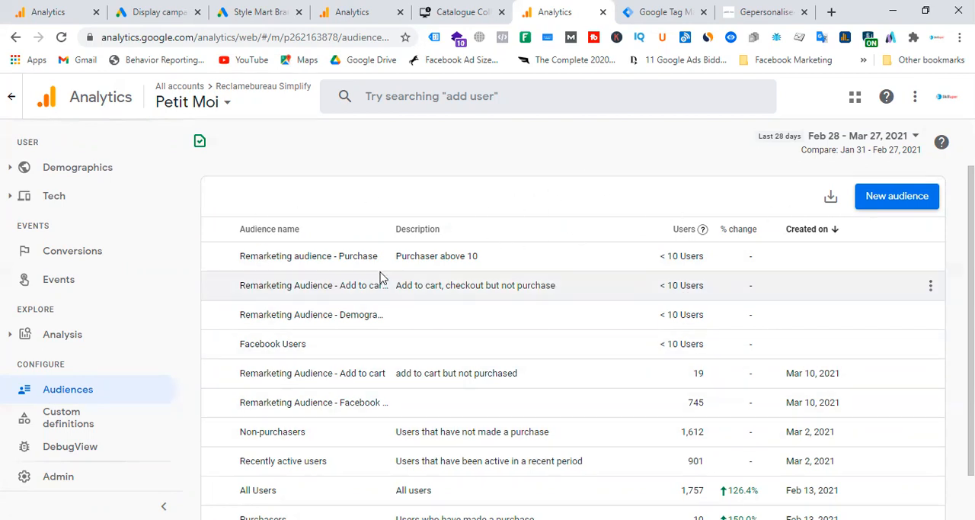
pyautogui.click(259, 12)
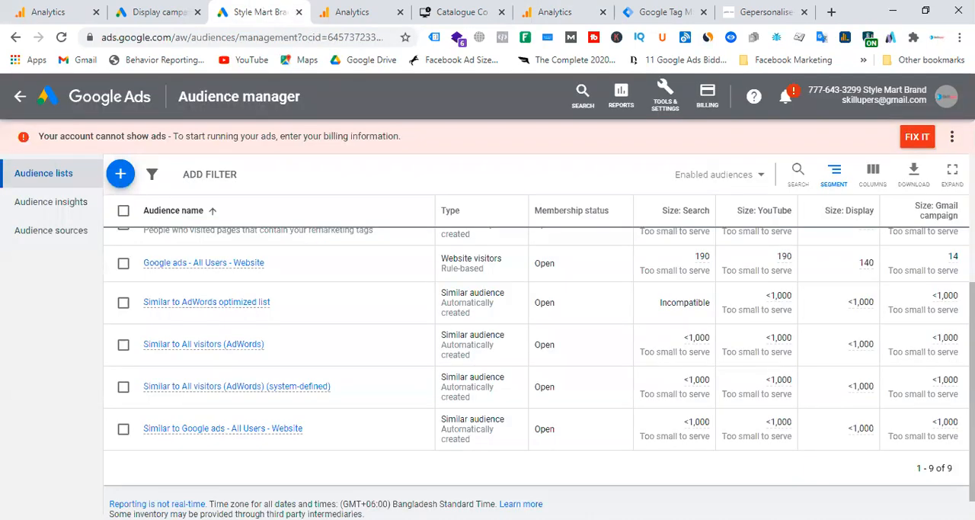
pyautogui.scroll(4, 381, 358)
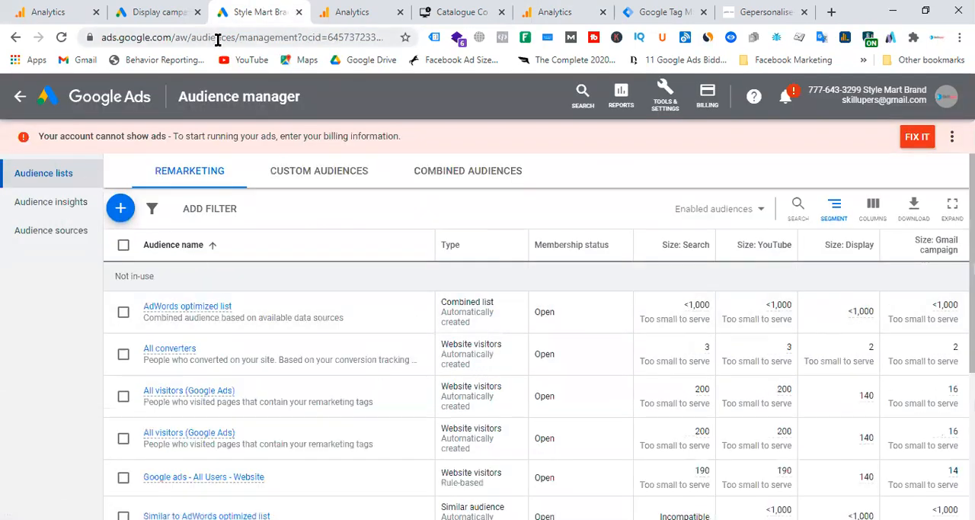
pyautogui.click(218, 44)
pyautogui.press('Return')
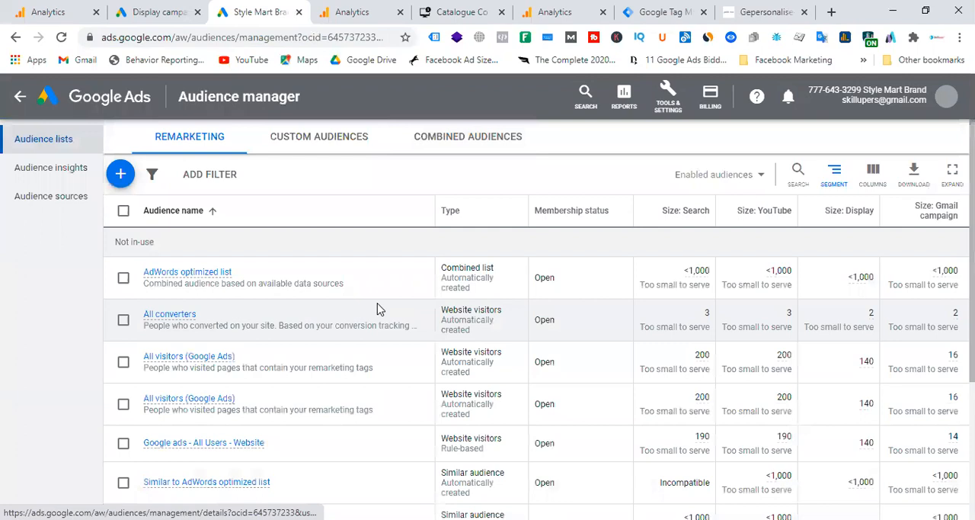
pyautogui.scroll(-3, 379, 308)
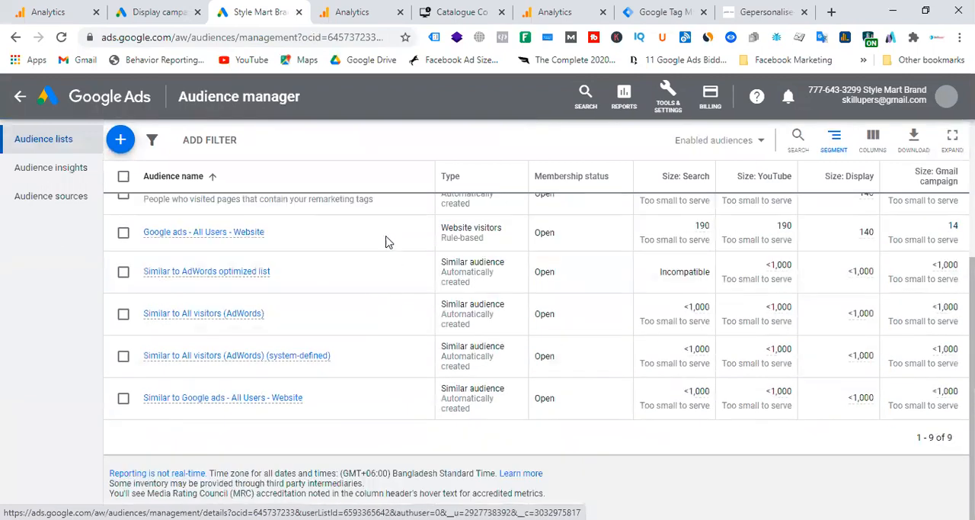
pyautogui.click(246, 397)
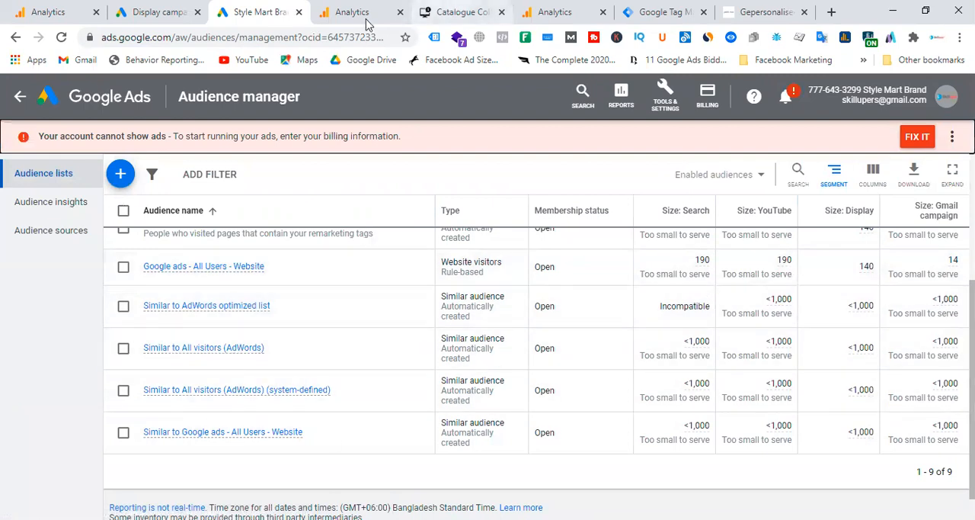
pyautogui.click(364, 18)
pyautogui.click(570, 8)
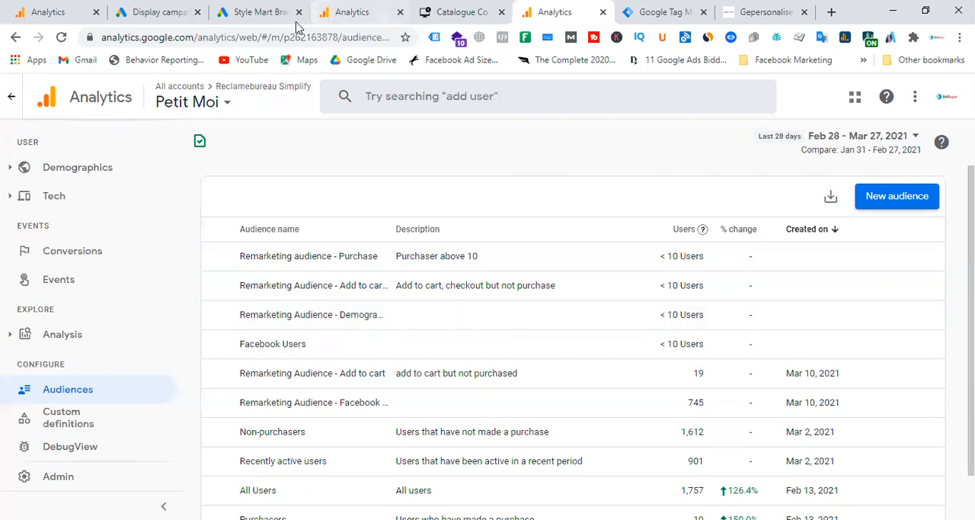
pyautogui.click(263, 14)
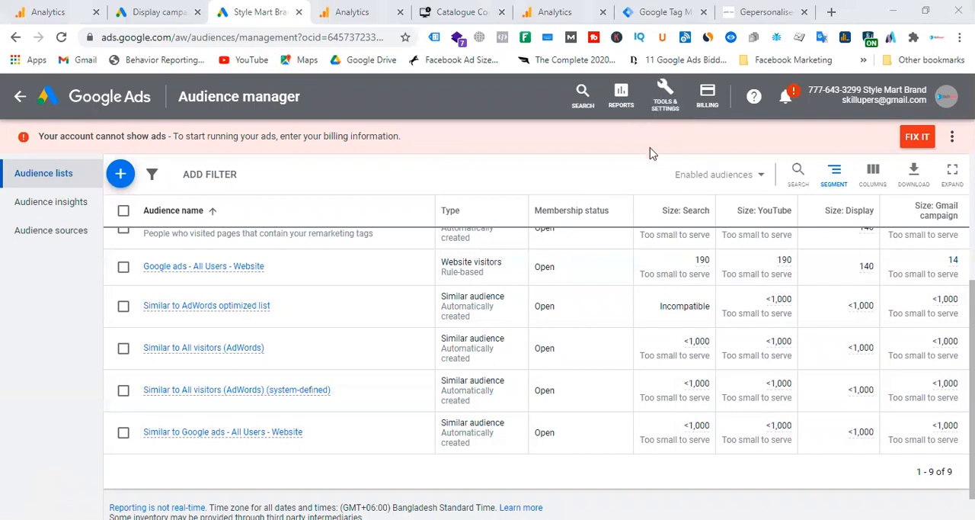
# Step: Open the Google Ads Linked accounts page in a separate browser tab
pyautogui.click(665, 95)
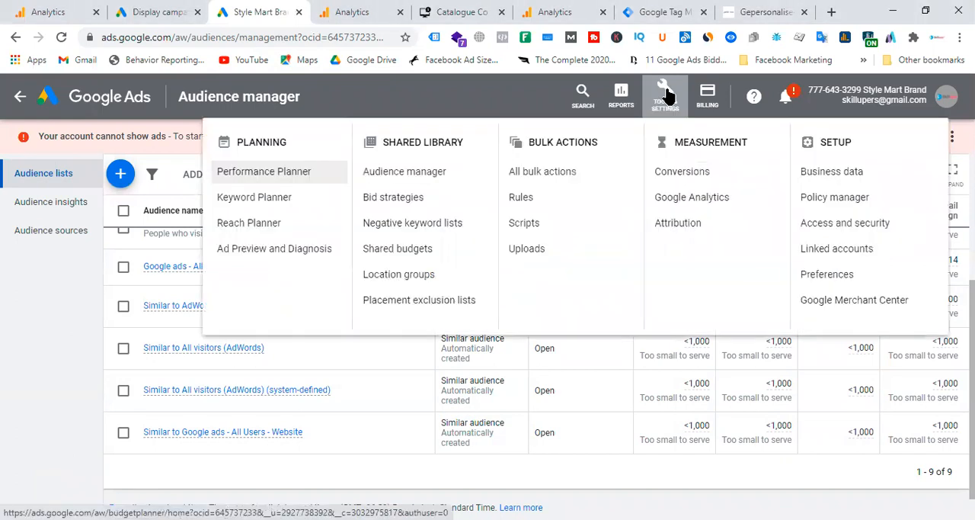
pyautogui.rightClick(835, 257)
pyautogui.click(842, 268)
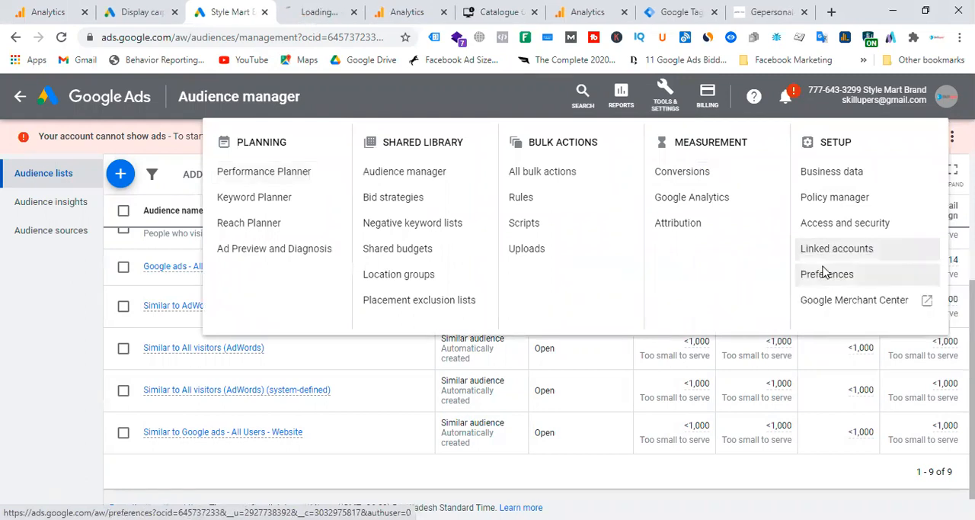
pyautogui.click(318, 10)
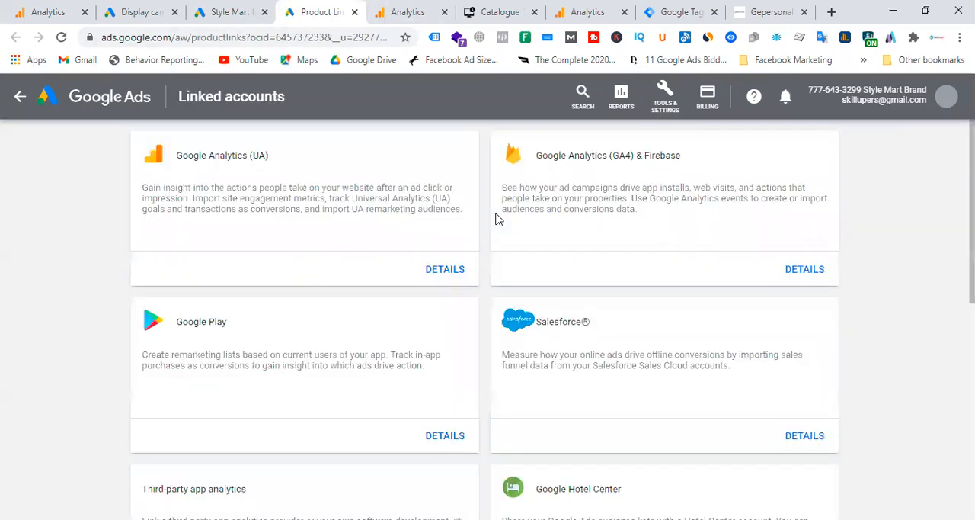
# Step: Close the unfinished new-audience builder in the other Analytics property and return to the Google Ads Linked accounts page
pyautogui.click(427, 8)
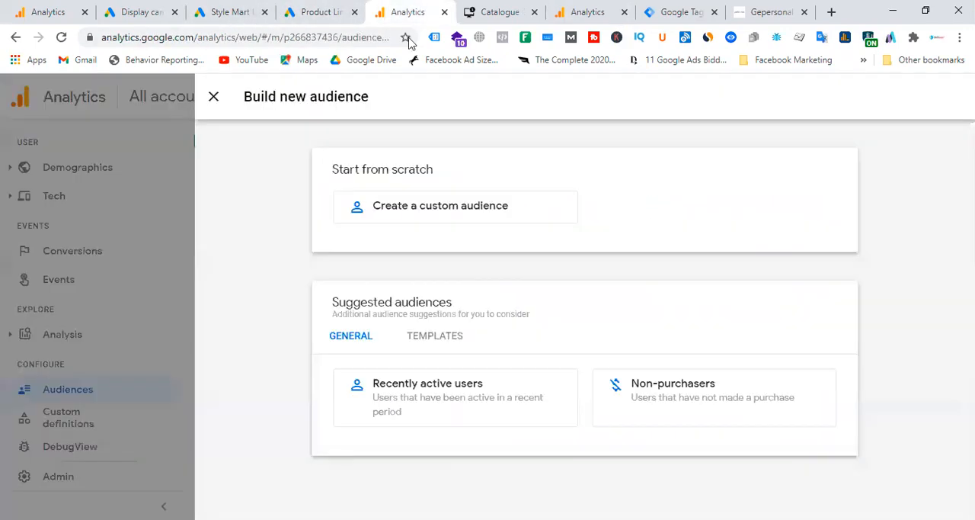
pyautogui.click(215, 98)
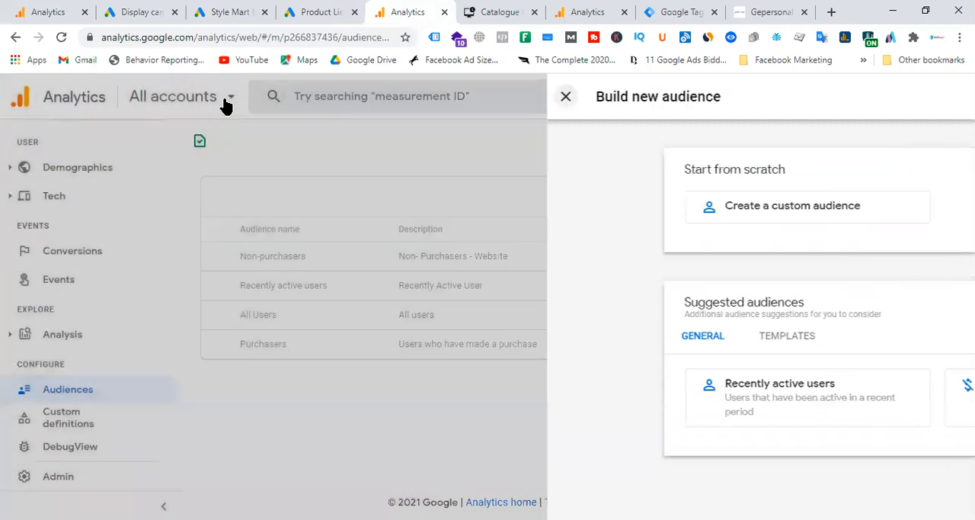
pyautogui.click(411, 359)
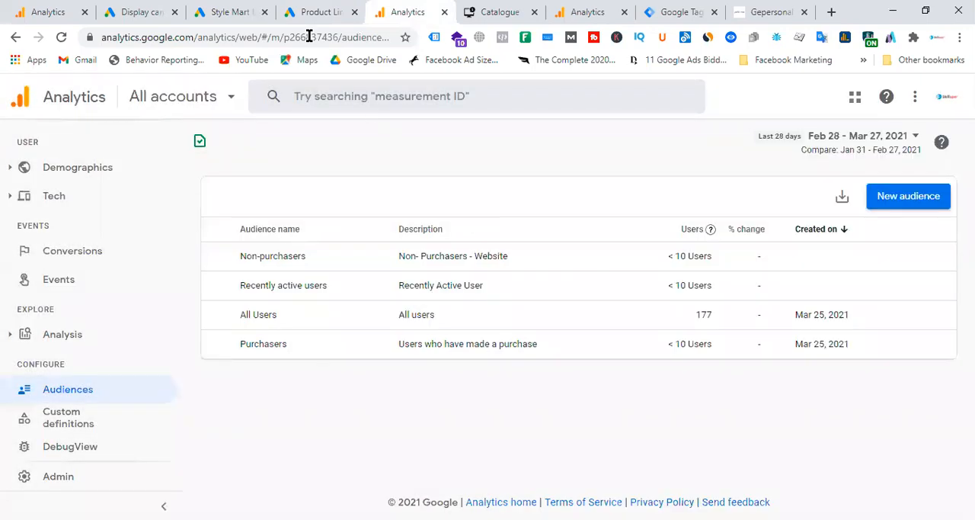
pyautogui.click(233, 9)
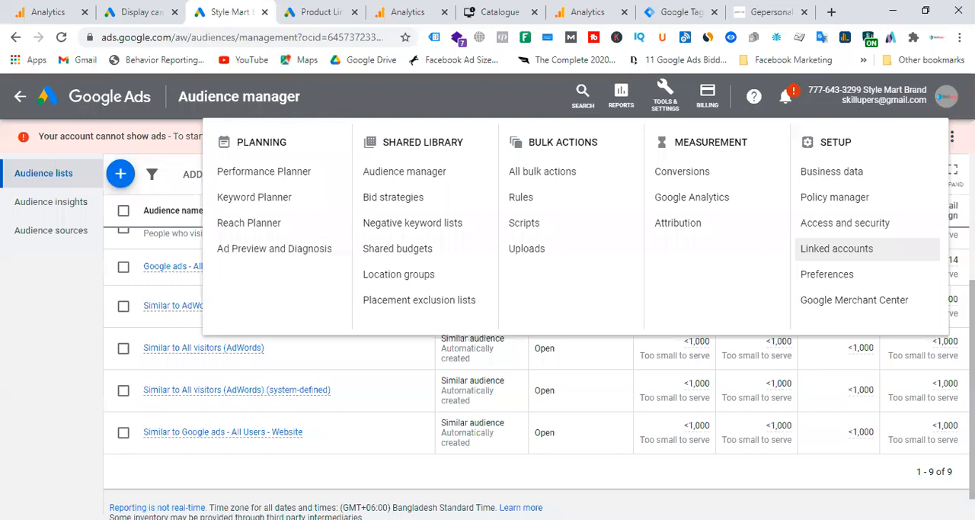
pyautogui.click(317, 9)
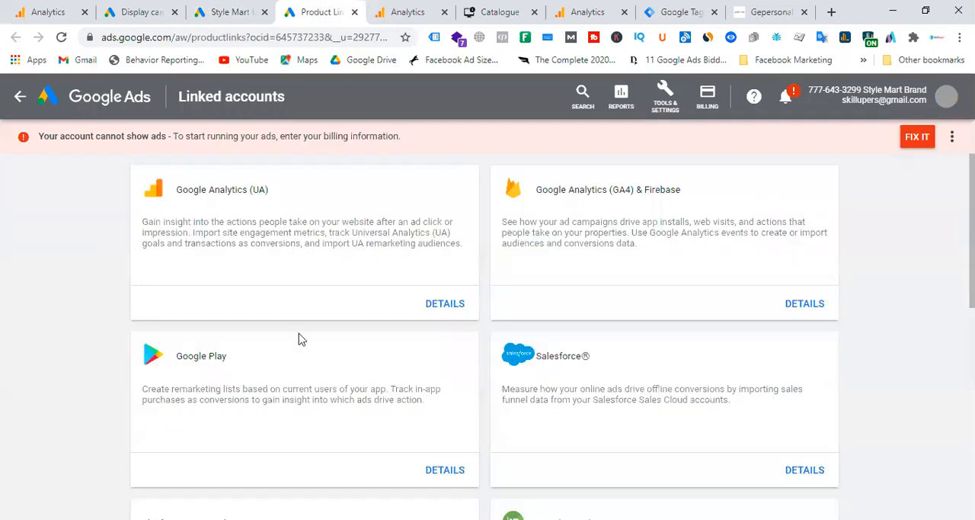
# Step: Open the Google Analytics (GA4) & Firebase linking details and expand both Style Mart properties to tell them apart
pyautogui.click(664, 255)
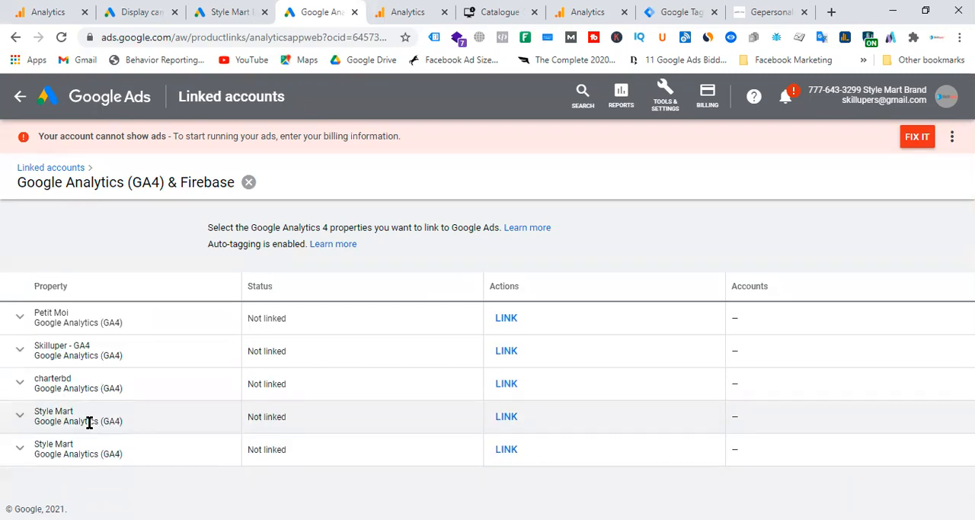
pyautogui.click(21, 419)
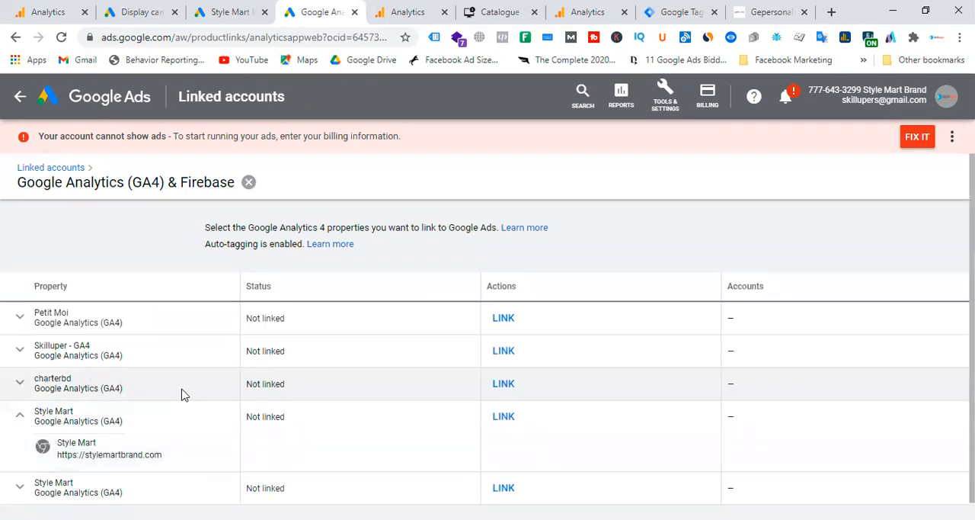
pyautogui.scroll(-1, 118, 429)
pyautogui.click(19, 469)
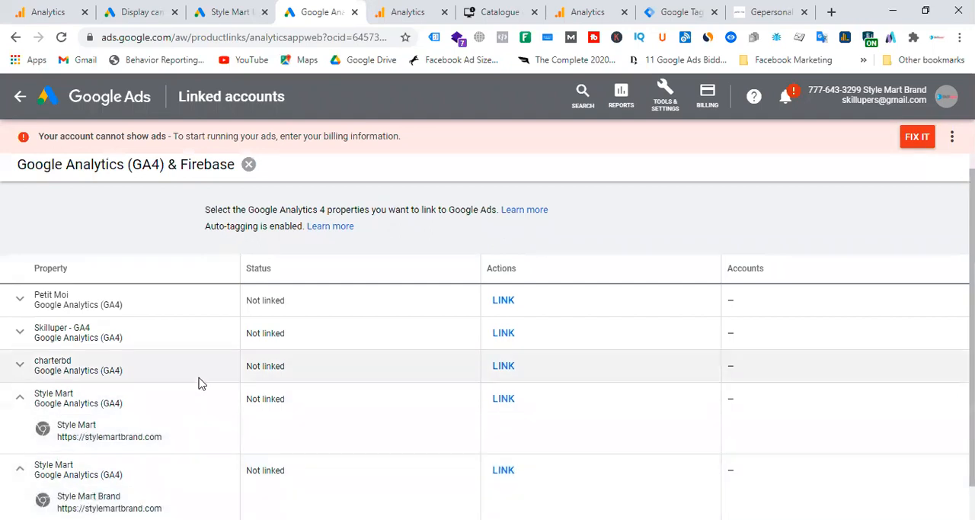
pyautogui.scroll(-1, 202, 392)
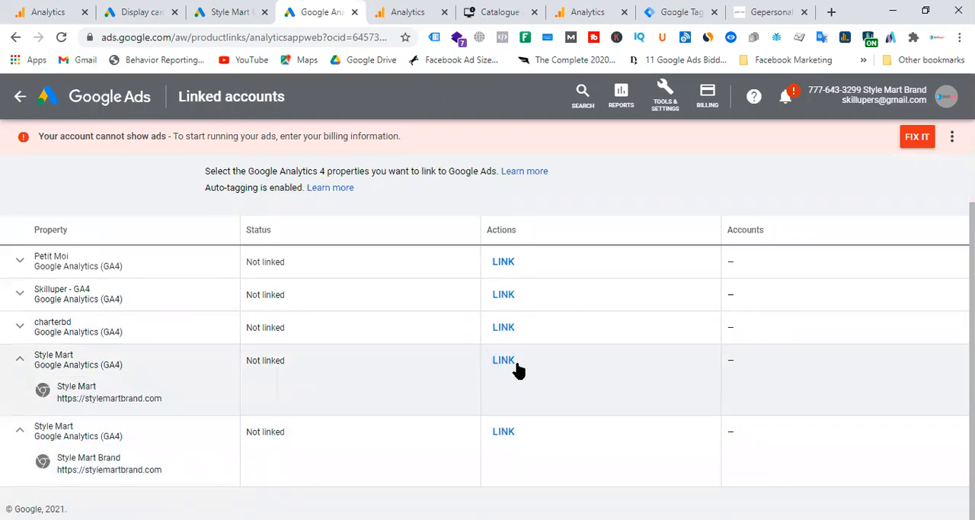
# Step: Link the Style Mart property with the "Style Mart" web stream to Google Ads, keeping the import of Google Analytics audiences on
pyautogui.click(504, 362)
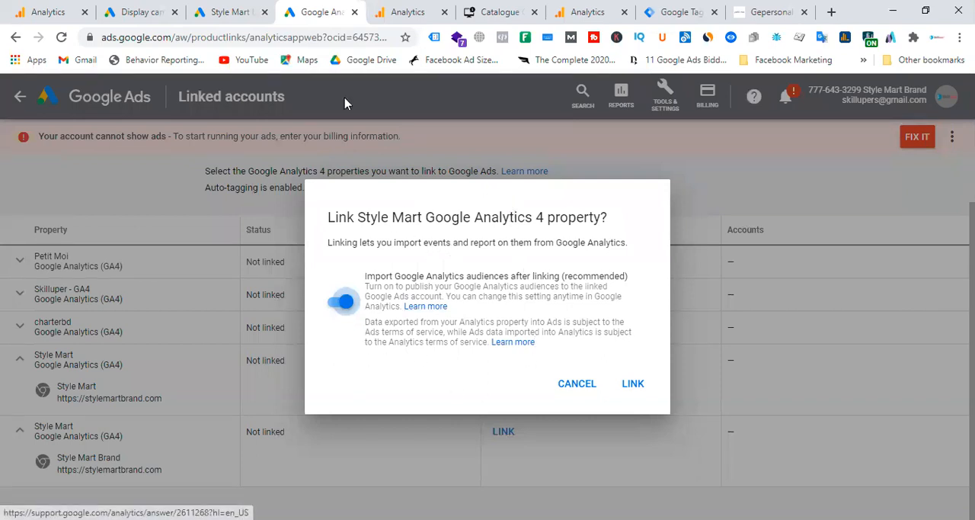
pyautogui.click(409, 11)
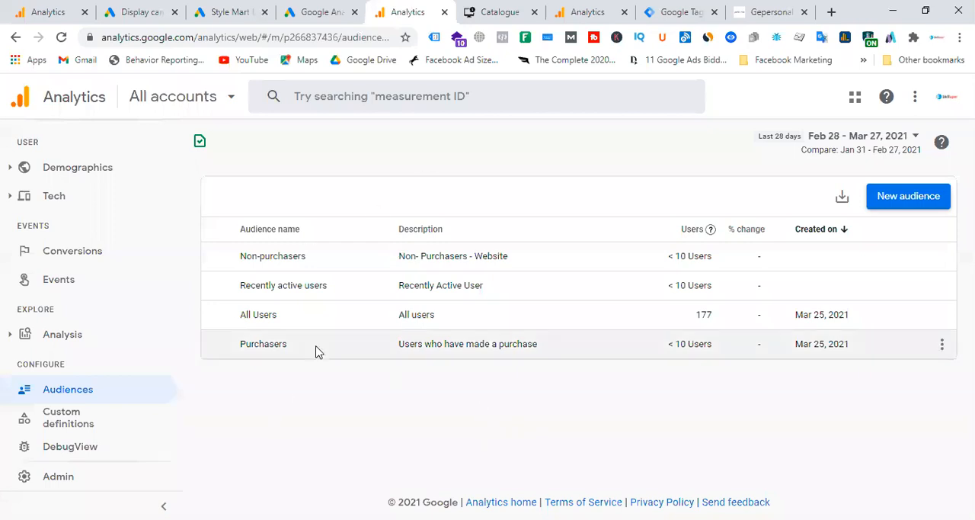
pyautogui.click(218, 10)
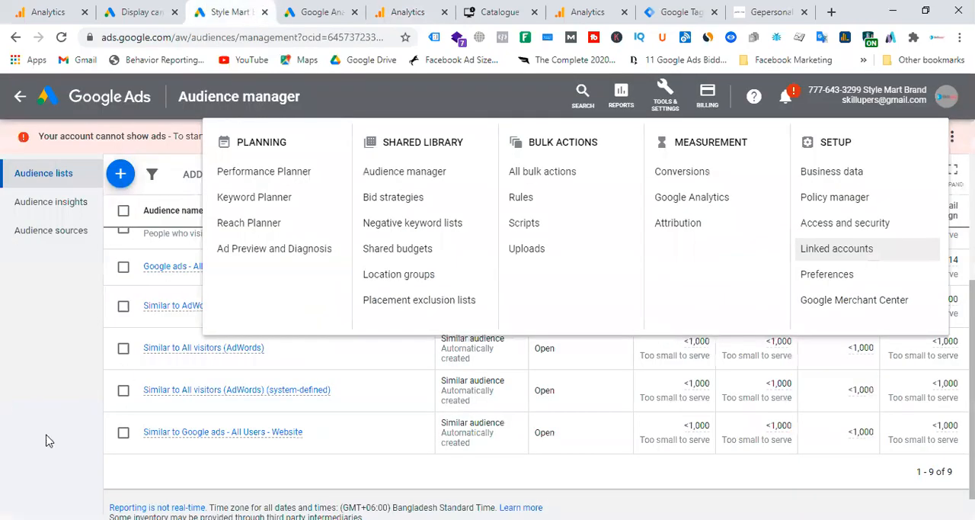
pyautogui.click(415, 11)
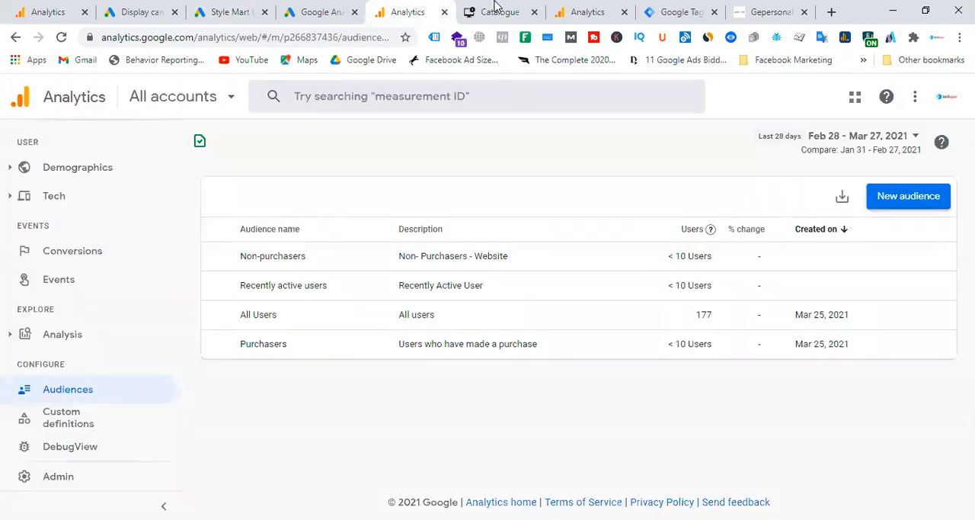
pyautogui.click(581, 9)
pyautogui.click(412, 9)
pyautogui.click(301, 10)
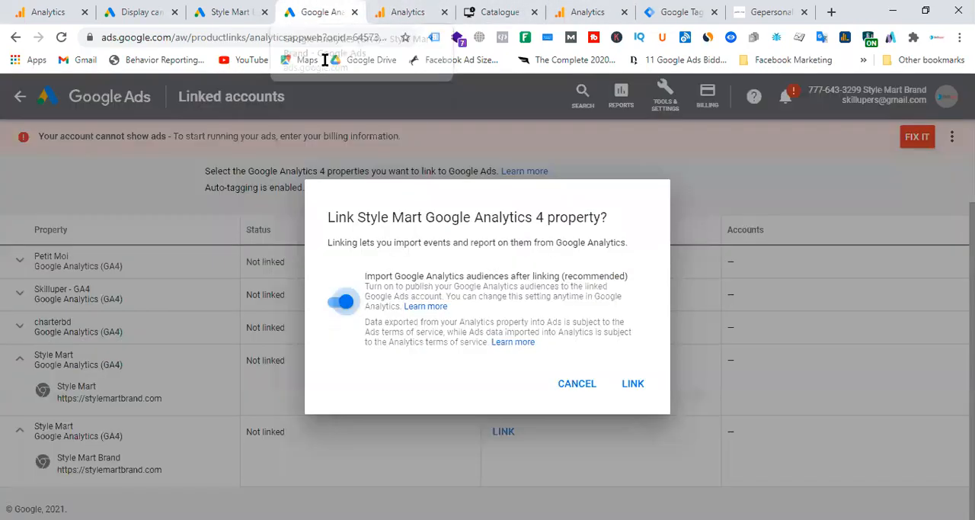
pyautogui.click(640, 387)
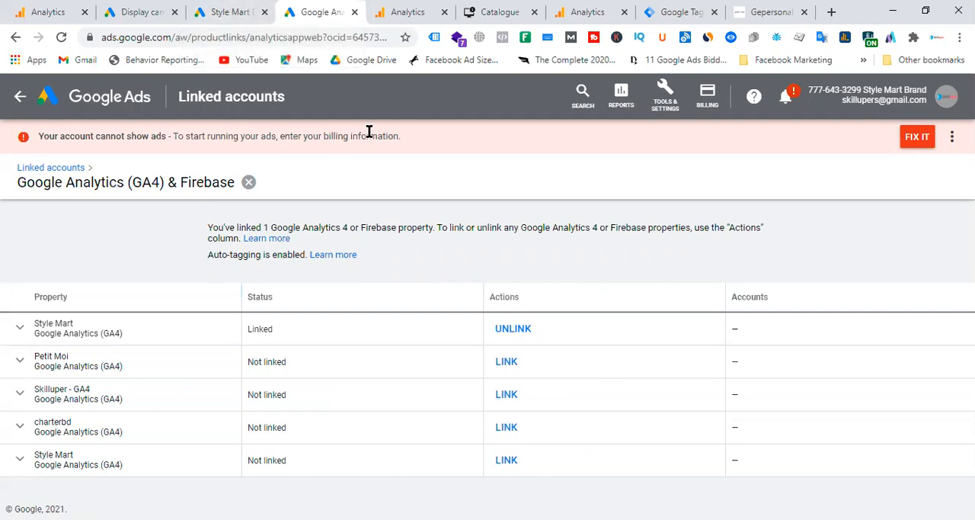
# Step: Compare the Analytics audiences of the linked property with the remarketing lists in the Google Ads Audience manager
pyautogui.click(420, 8)
pyautogui.click(309, 9)
pyautogui.click(411, 12)
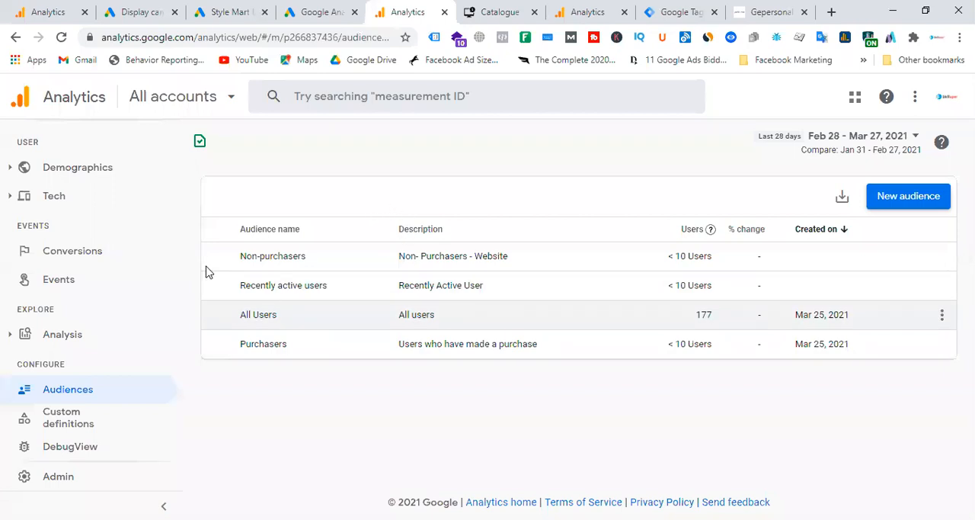
pyautogui.click(309, 9)
pyautogui.click(237, 9)
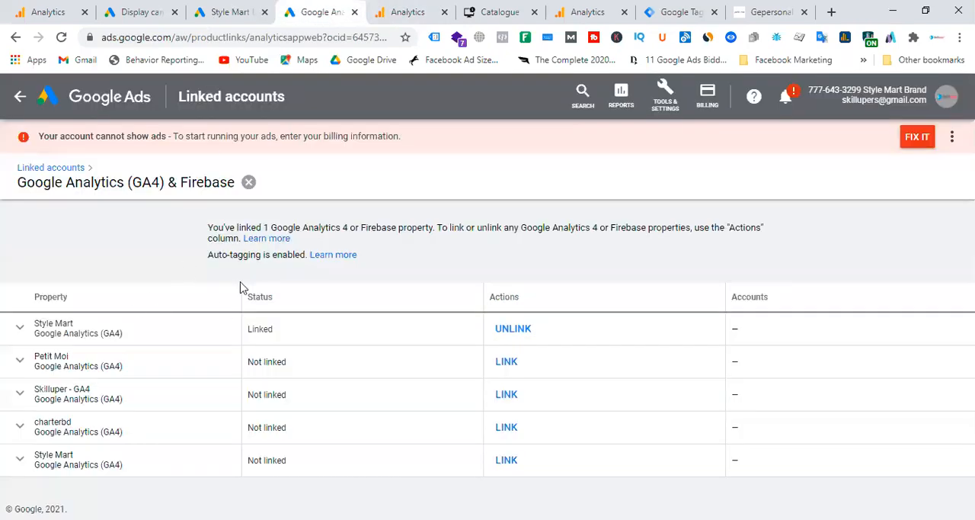
pyautogui.click(621, 489)
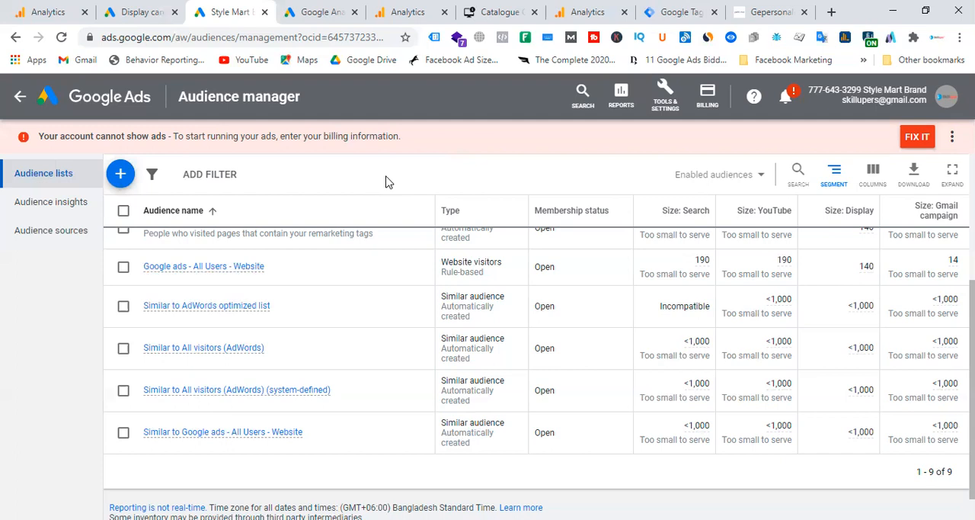
pyautogui.scroll(4, 346, 381)
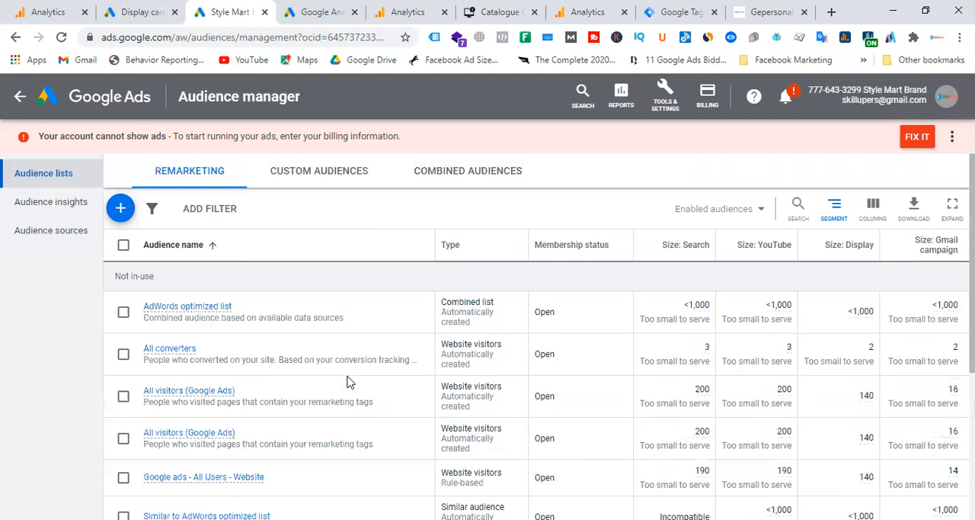
# Step: Leave the new display campaign without saving and show the creation options on the All campaigns page
pyautogui.click(145, 12)
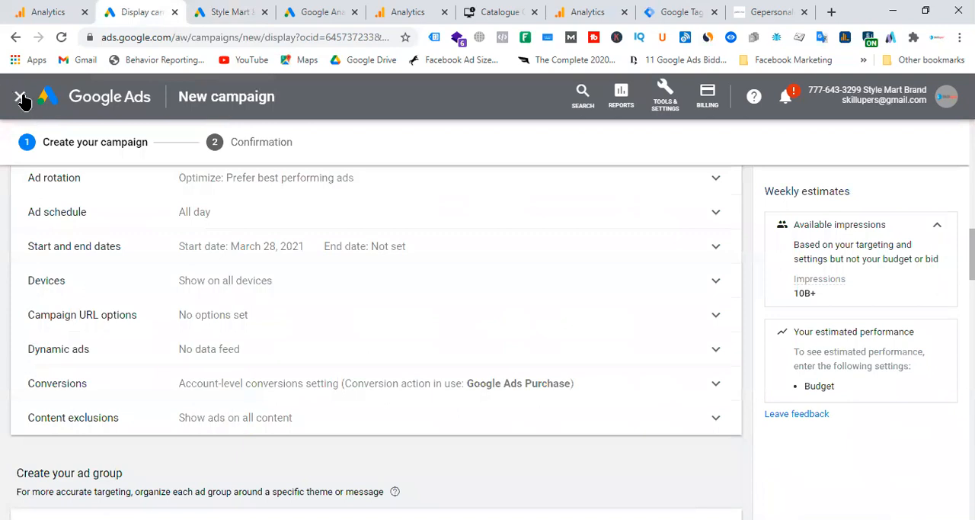
pyautogui.click(20, 96)
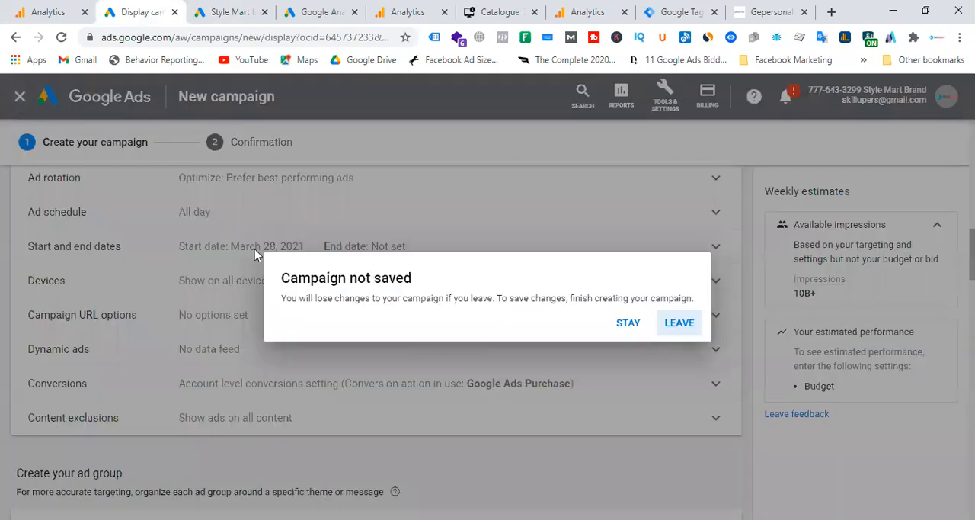
pyautogui.click(680, 324)
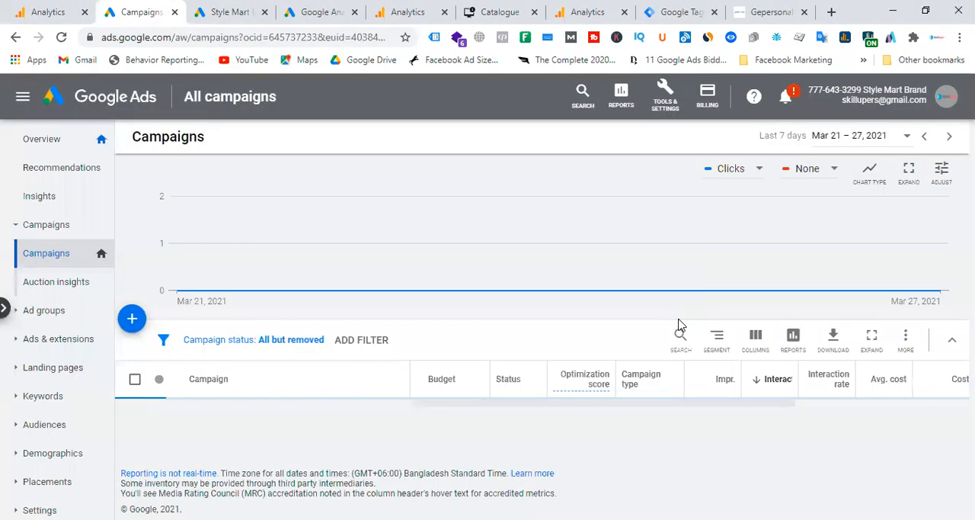
pyautogui.scroll(-2, 335, 194)
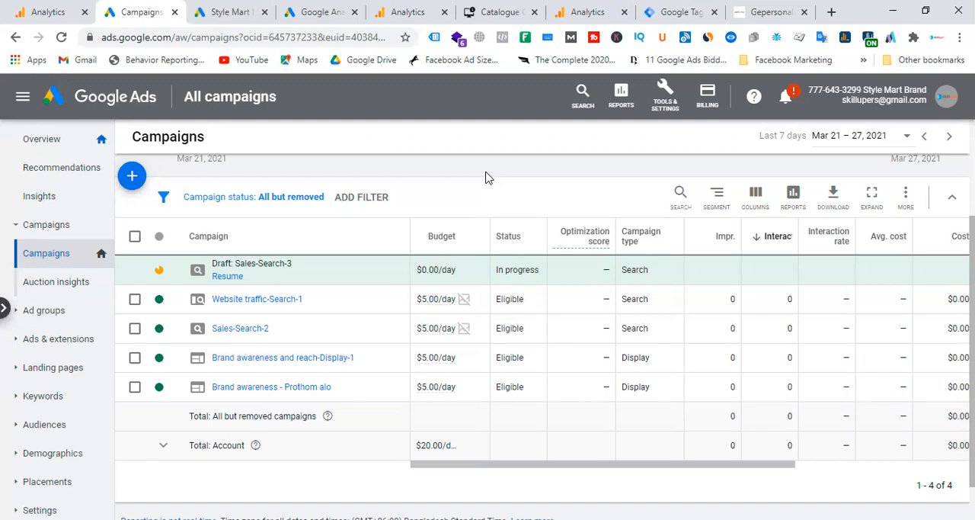
pyautogui.click(132, 183)
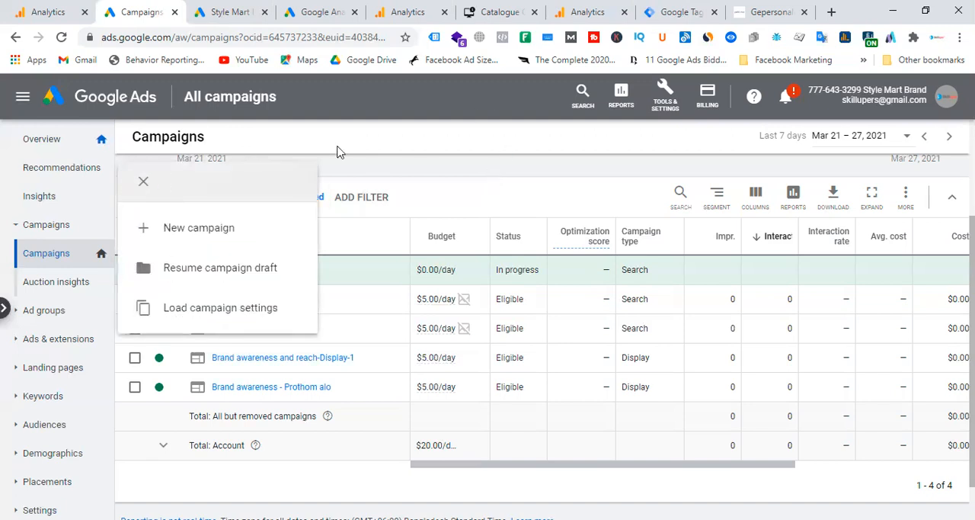
# Step: Examine the Audience manager's remarketing list types, Audience insights and Audience sources, returning to the audience lists
pyautogui.click(217, 11)
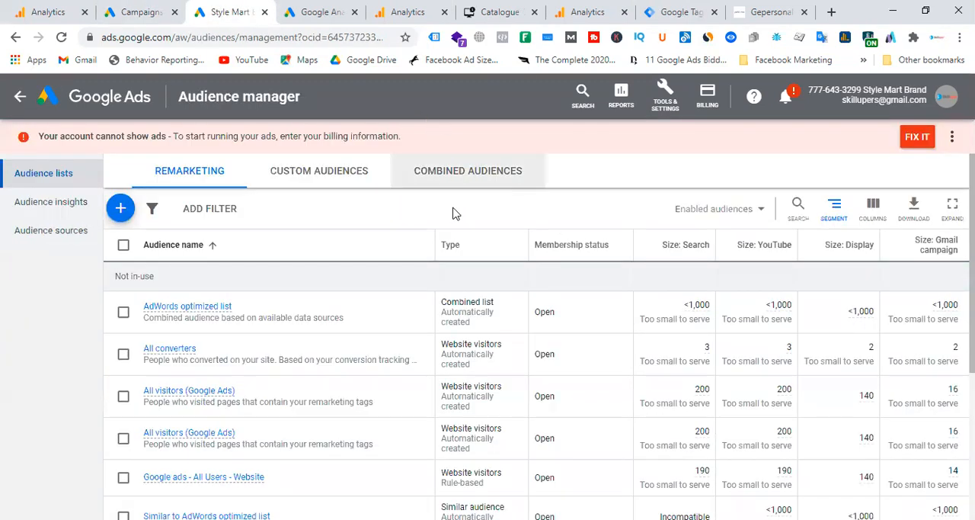
pyautogui.click(120, 209)
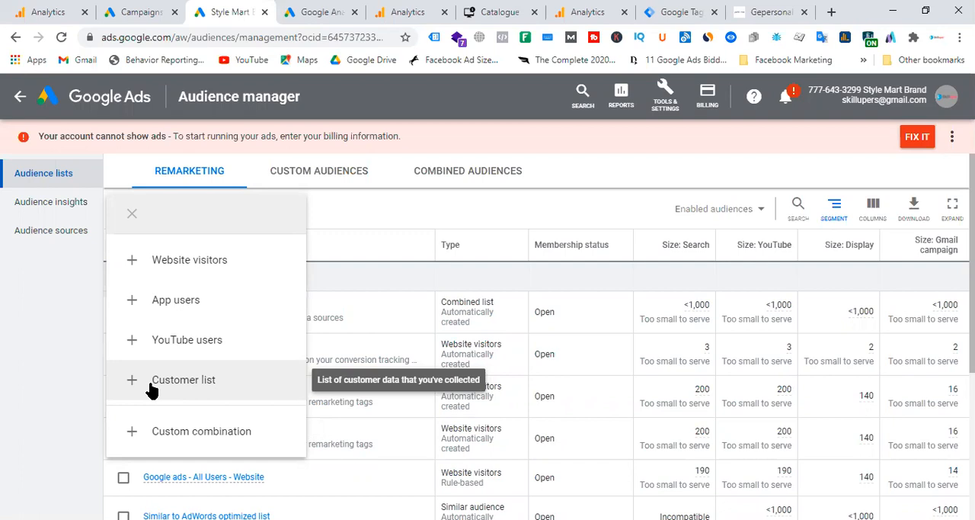
pyautogui.click(43, 207)
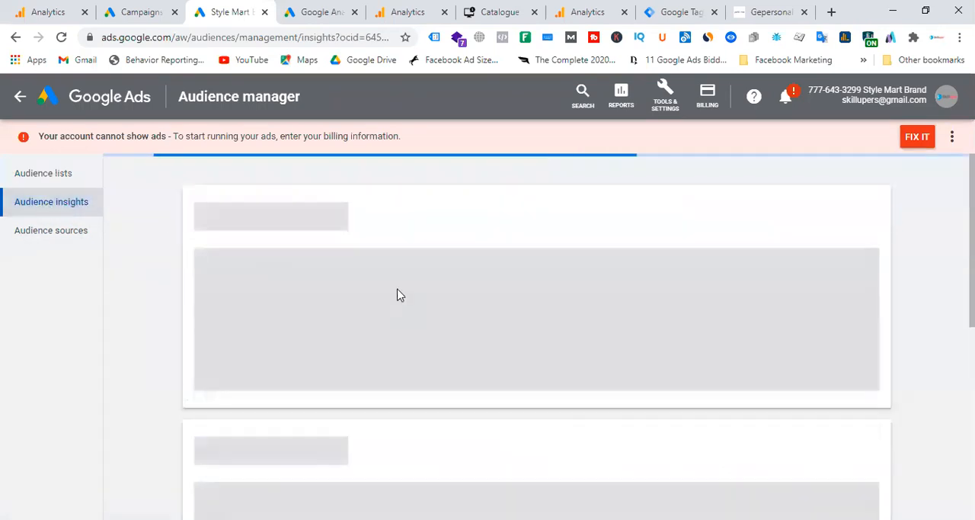
pyautogui.click(577, 353)
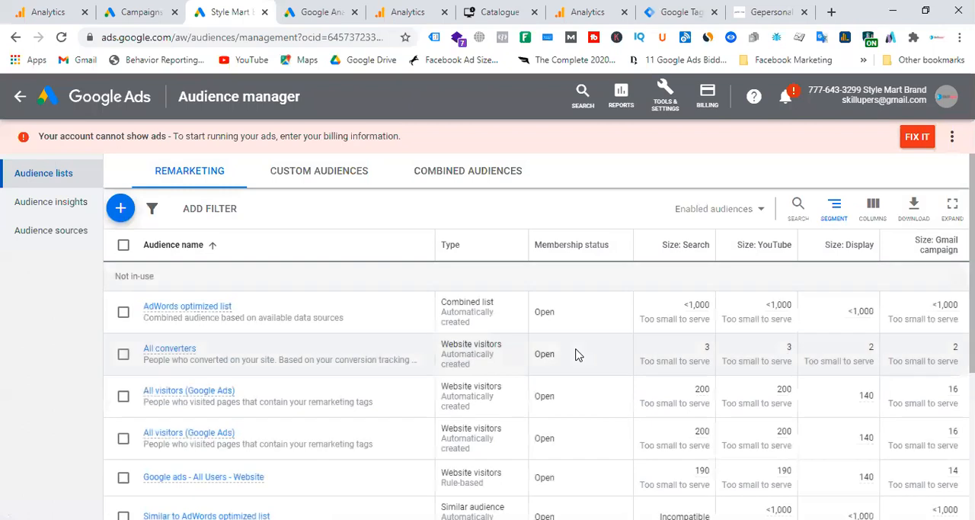
pyautogui.scroll(-5, 163, 352)
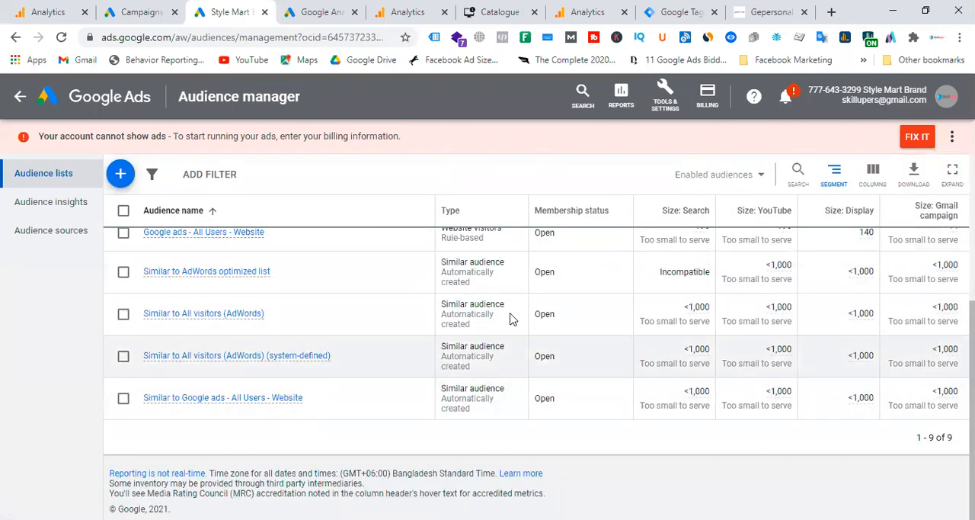
pyautogui.scroll(5, 511, 319)
pyautogui.click(64, 211)
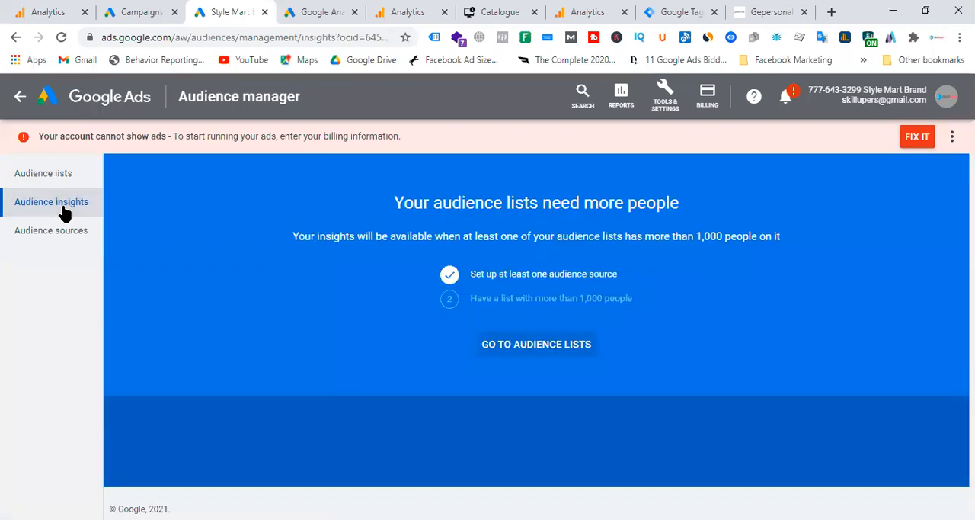
pyautogui.click(542, 351)
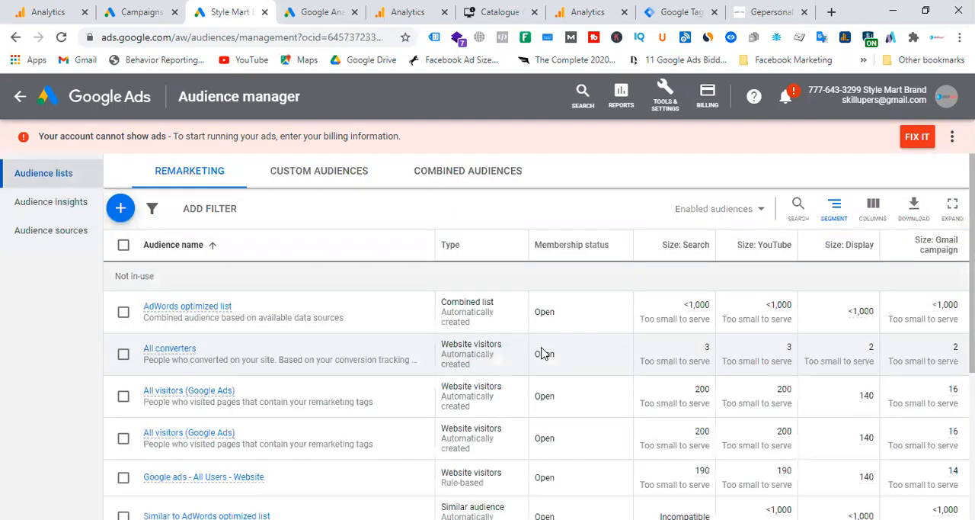
pyautogui.click(66, 236)
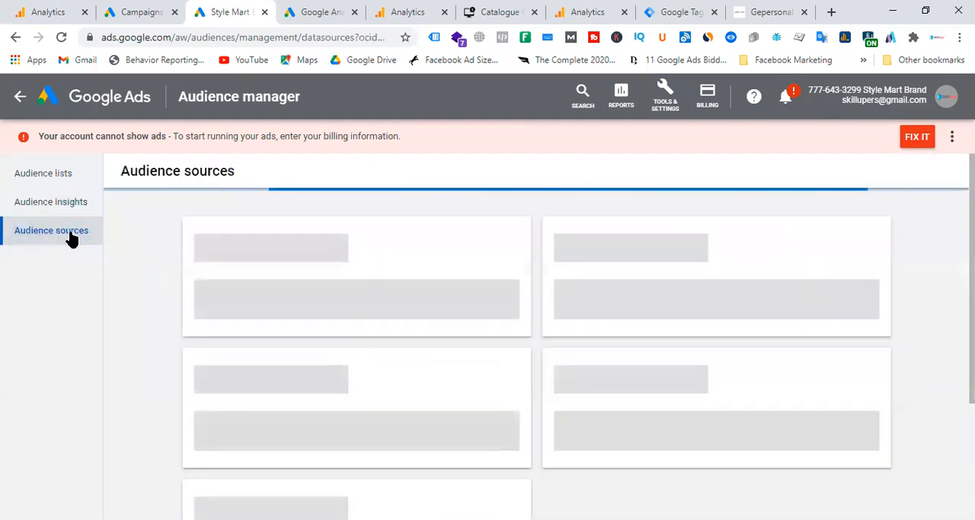
pyautogui.click(59, 183)
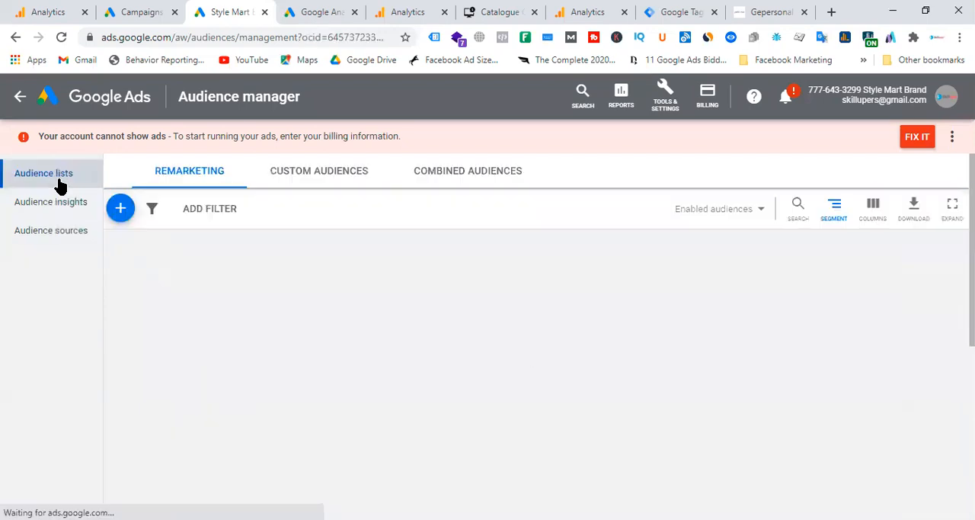
# Step: Examine the combined and custom audience lists and the new custom audience form, closing the form without saving
pyautogui.click(487, 182)
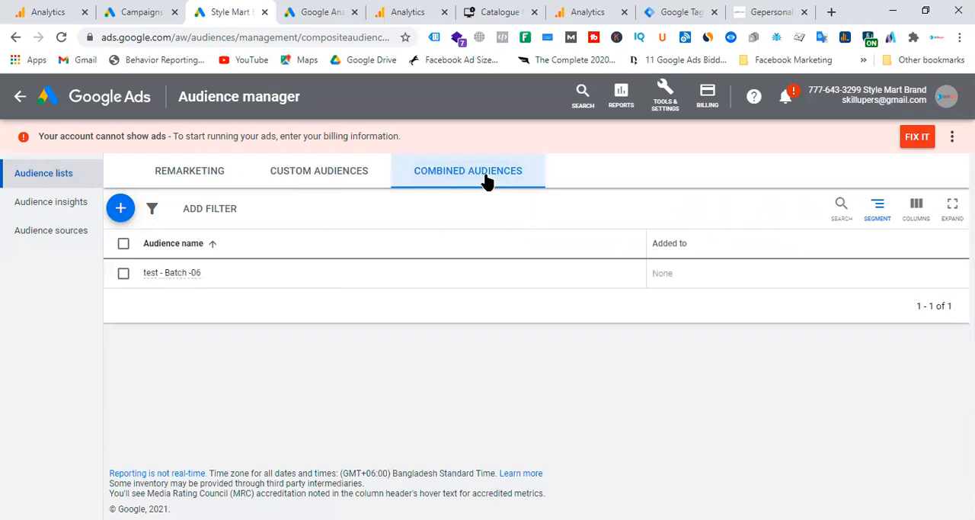
pyautogui.click(360, 175)
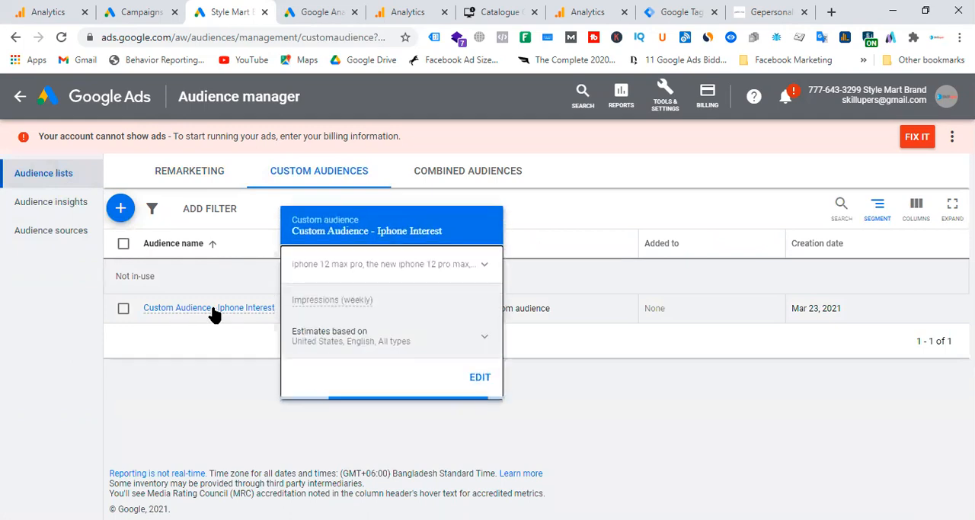
pyautogui.click(122, 210)
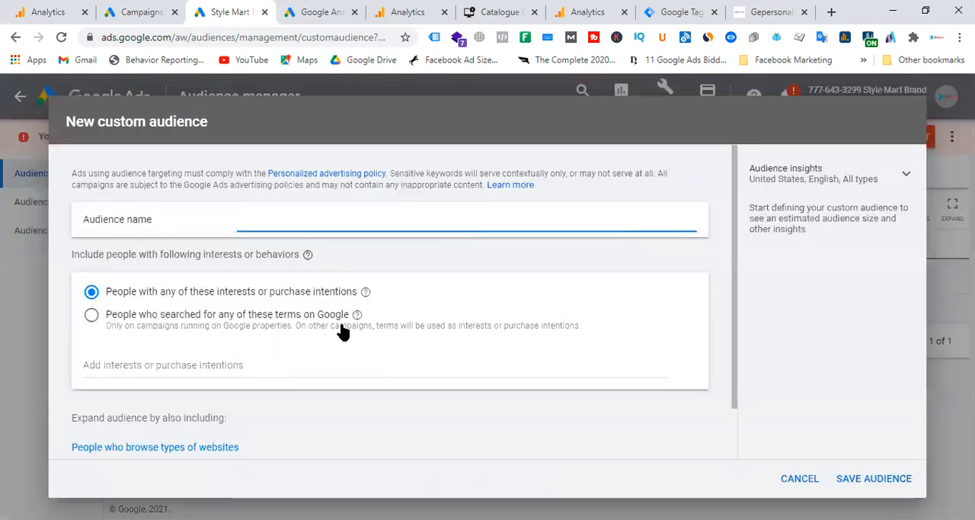
pyautogui.scroll(-1, 443, 291)
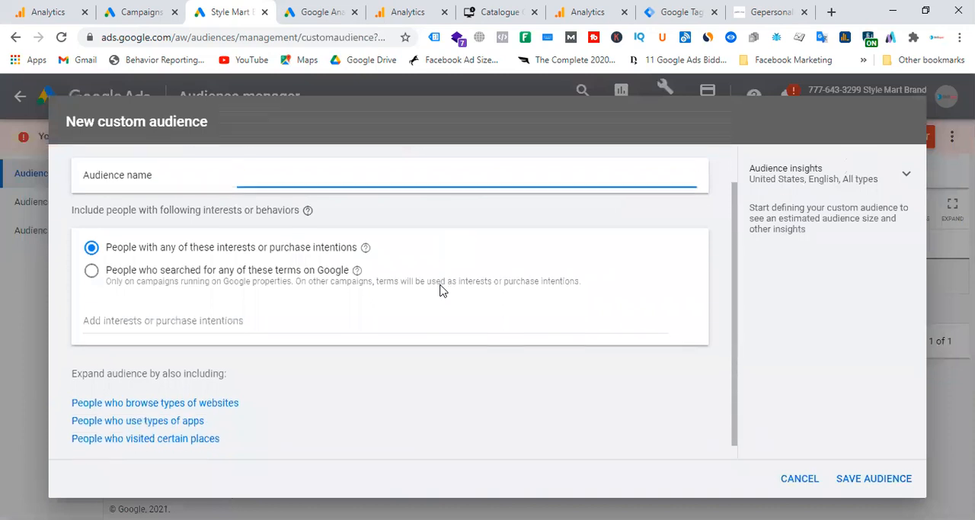
pyautogui.scroll(1, 443, 291)
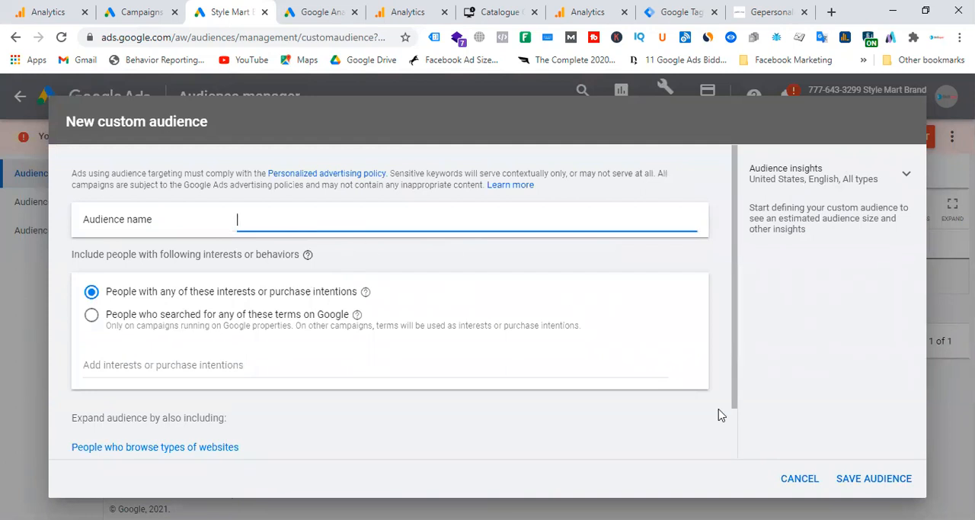
pyautogui.click(800, 479)
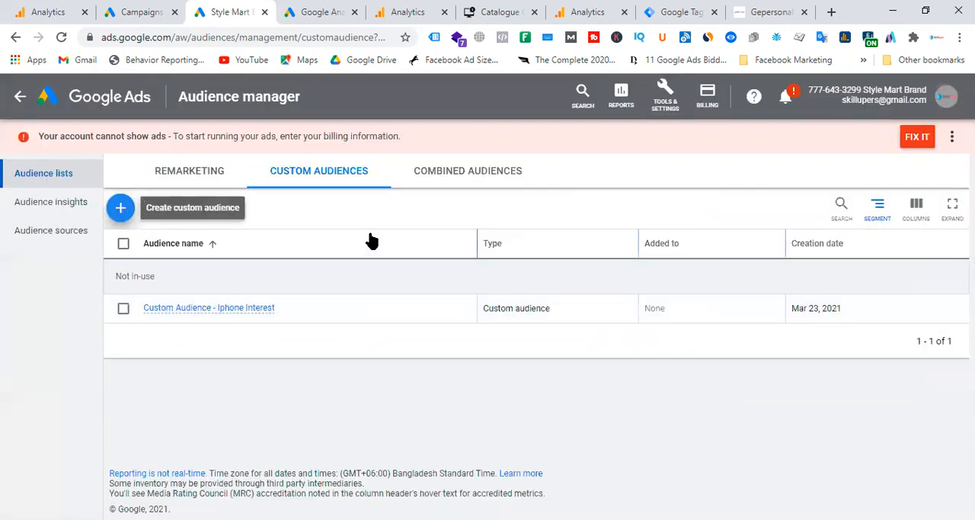
# Step: Review the custom audience and combined audience lists in the Audience manager, returning to the remarketing lists
pyautogui.click(355, 186)
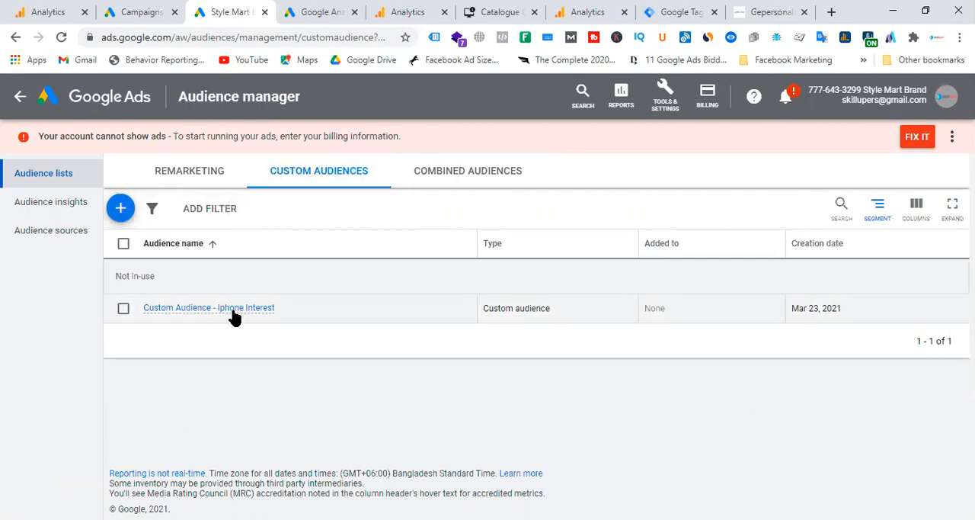
pyautogui.click(466, 176)
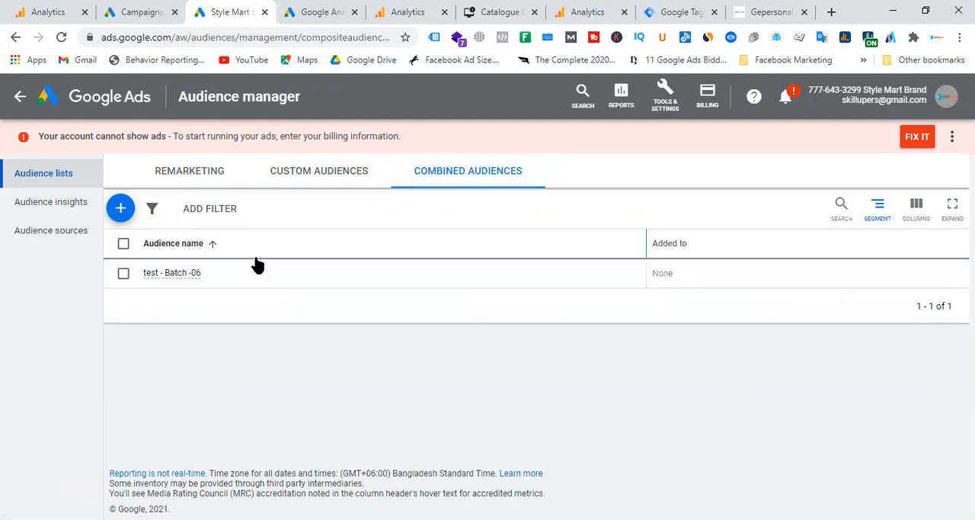
pyautogui.click(186, 177)
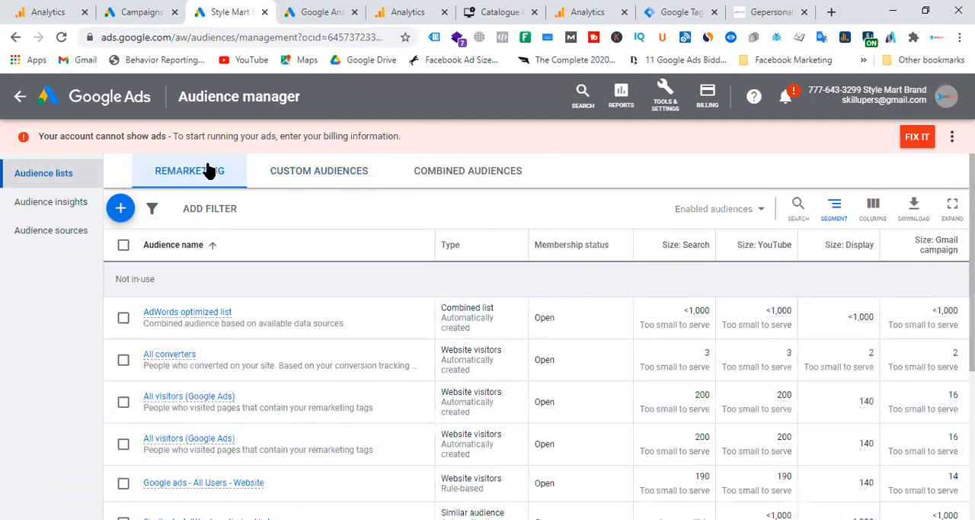
# Step: Start a new campaign with the Website traffic goal, the Display type and the Standard display campaign subtype
pyautogui.click(143, 12)
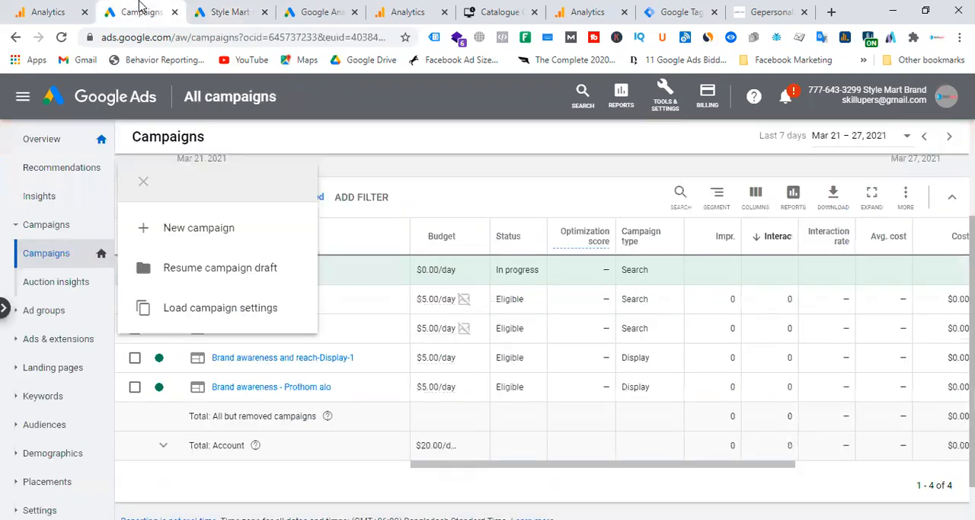
pyautogui.click(411, 165)
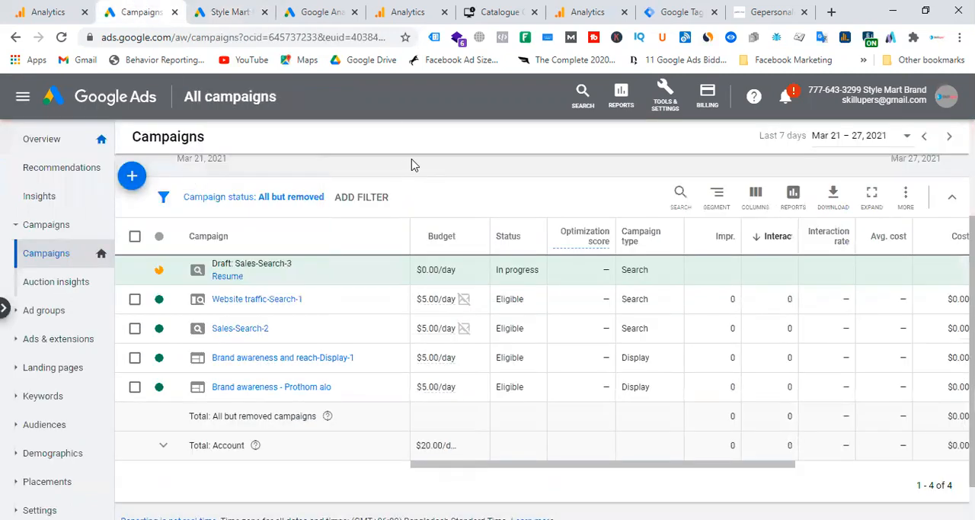
pyautogui.click(131, 175)
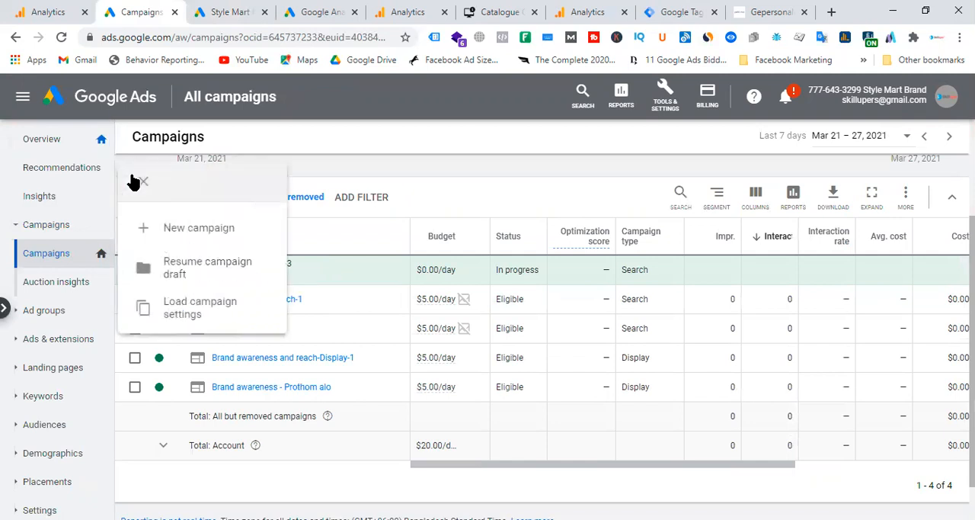
pyautogui.click(192, 230)
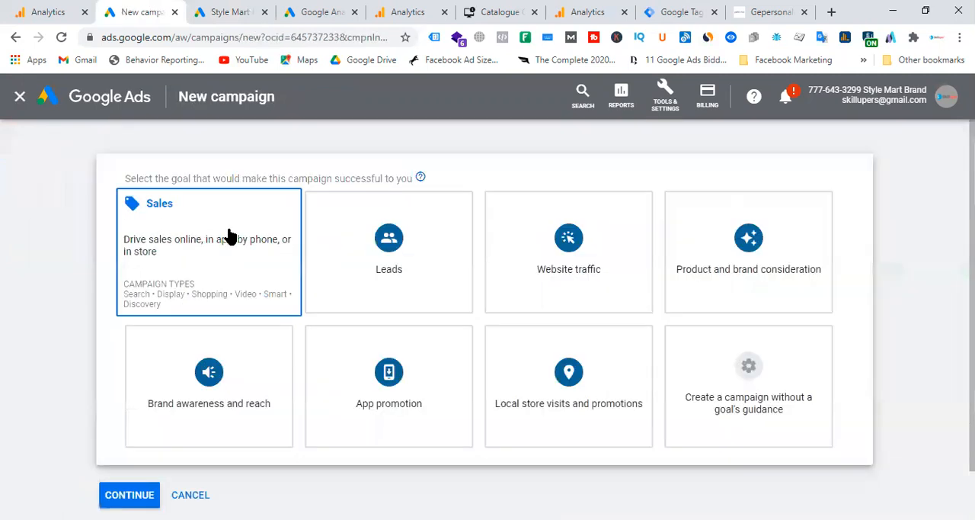
pyautogui.click(590, 250)
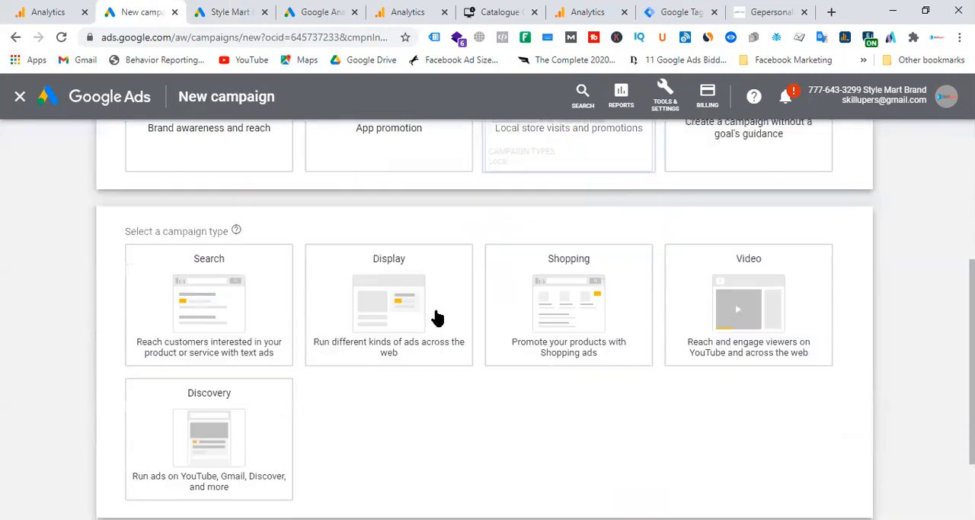
pyautogui.click(394, 220)
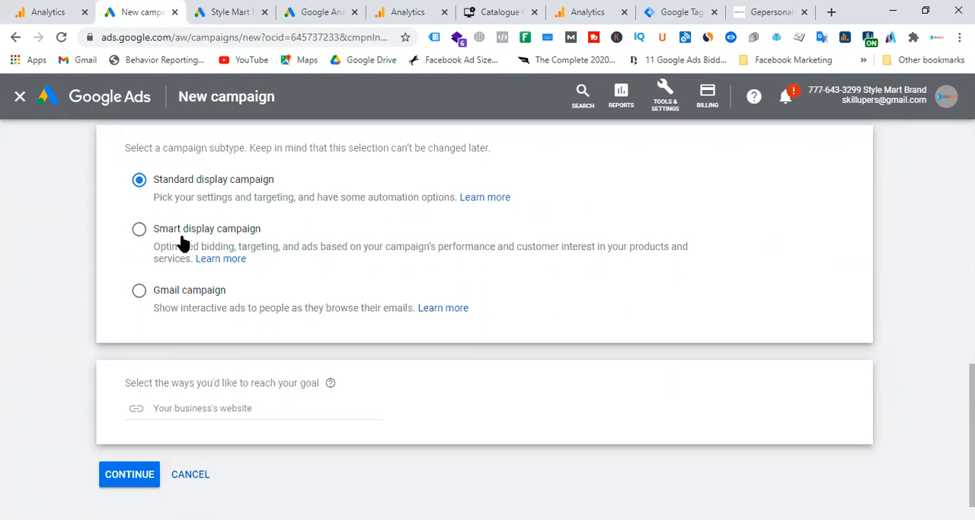
pyautogui.click(133, 480)
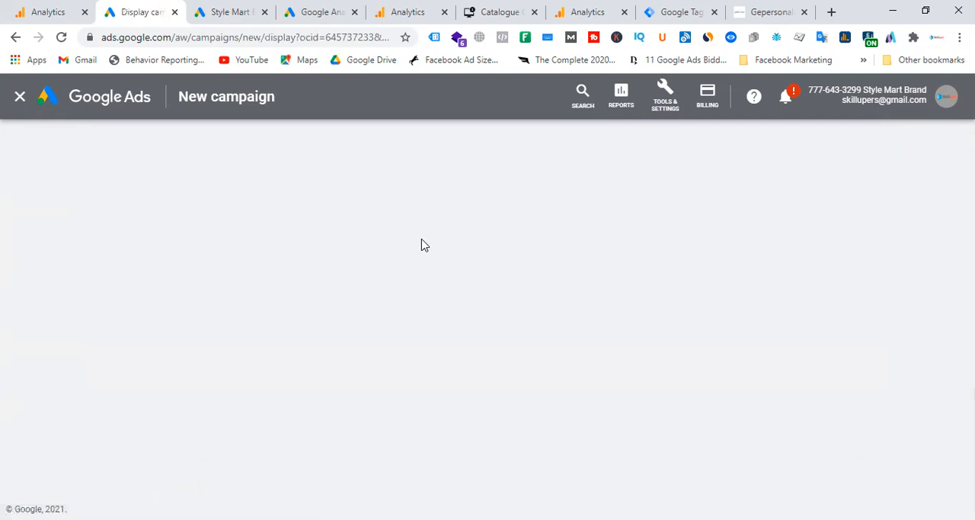
# Step: Browse the targeted audiences of Ad group 1 to the remarketing and similar audiences category
pyautogui.scroll(-3, 503, 290)
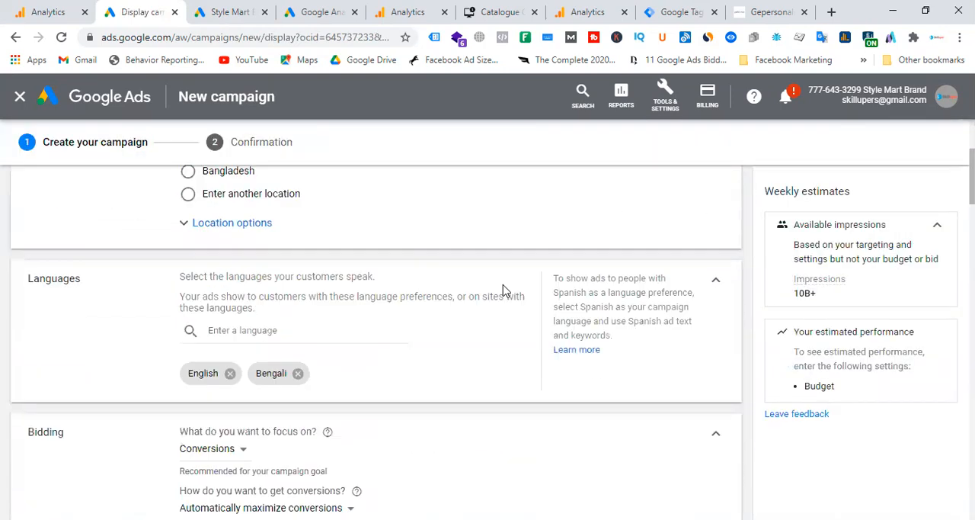
pyautogui.scroll(-10, 358, 302)
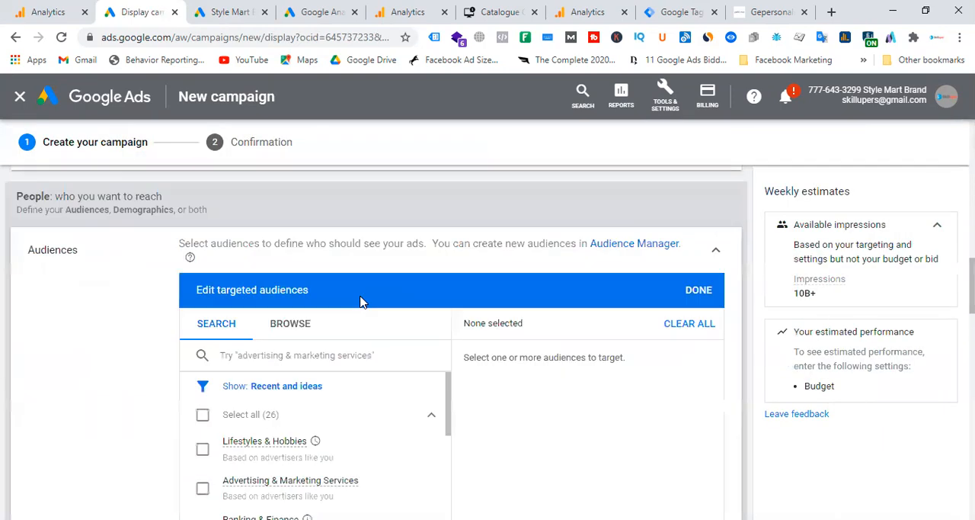
pyautogui.scroll(-2, 362, 301)
pyautogui.scroll(-2, 343, 275)
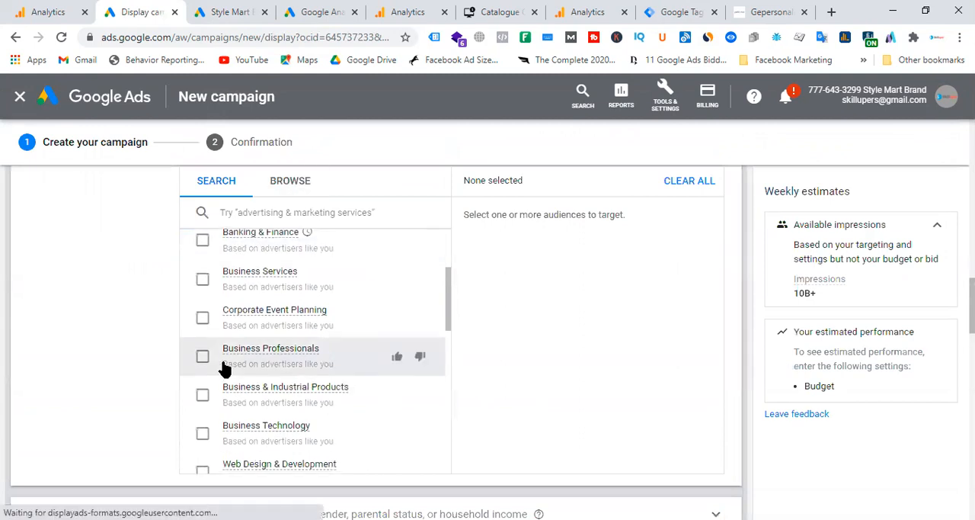
pyautogui.scroll(-8, 202, 372)
pyautogui.scroll(5, 250, 355)
pyautogui.scroll(8, 392, 351)
pyautogui.scroll(3, 414, 323)
pyautogui.click(294, 397)
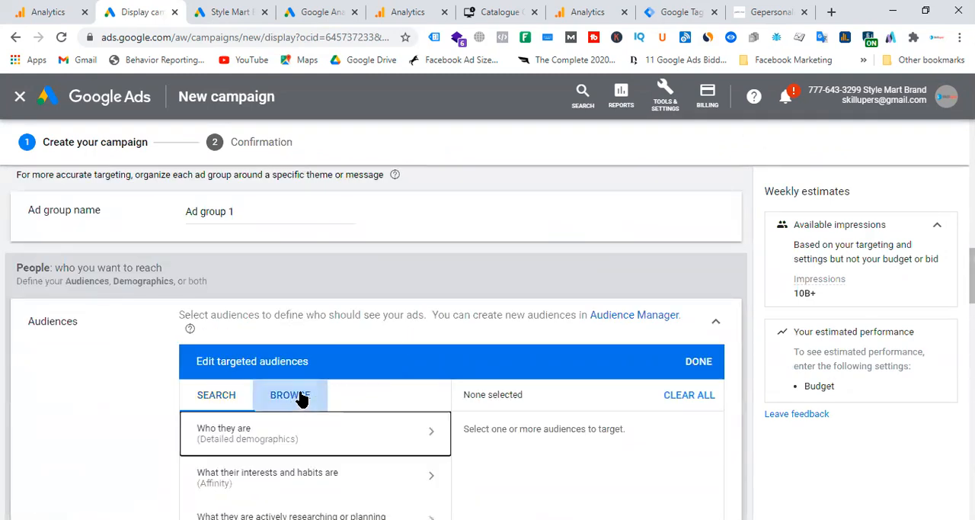
pyautogui.scroll(-3, 413, 359)
pyautogui.click(289, 287)
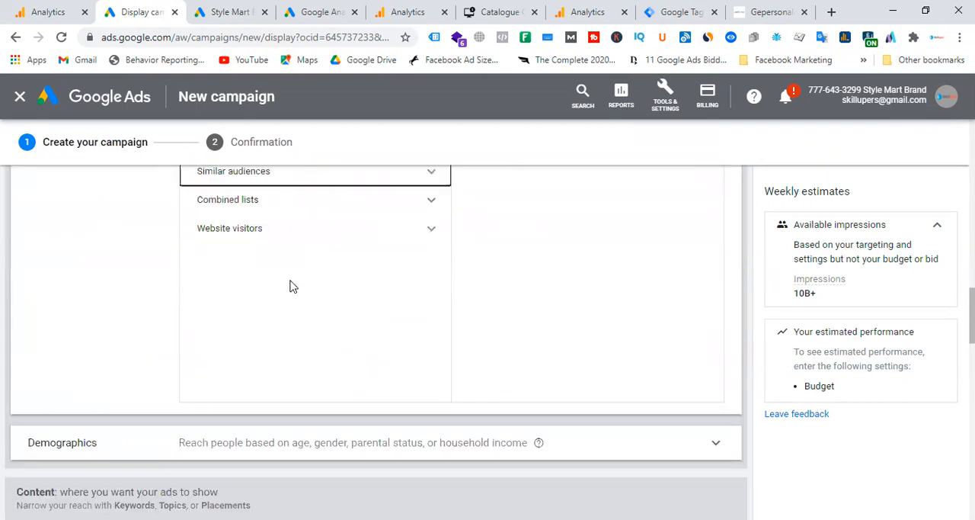
# Step: Target the website visitors list "Google ads - All Users - Website"
pyautogui.scroll(1, 364, 340)
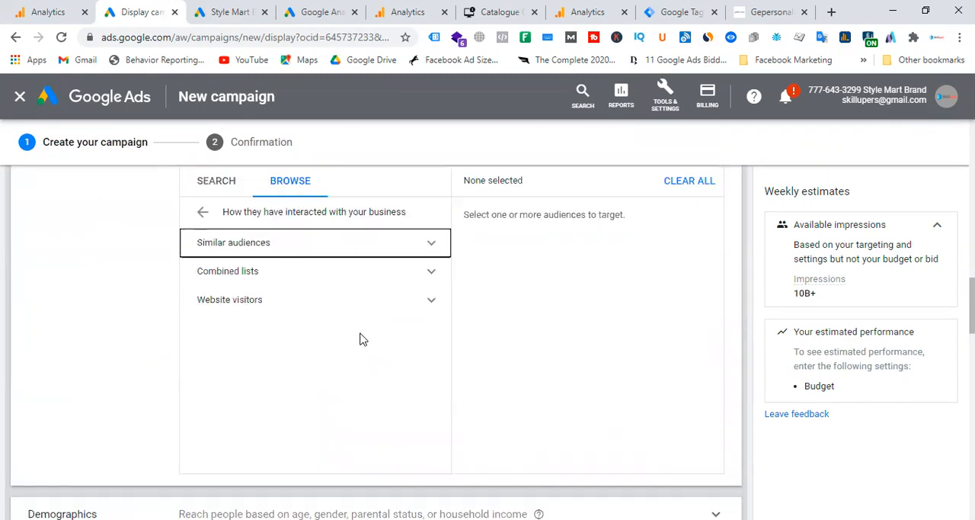
pyautogui.click(323, 308)
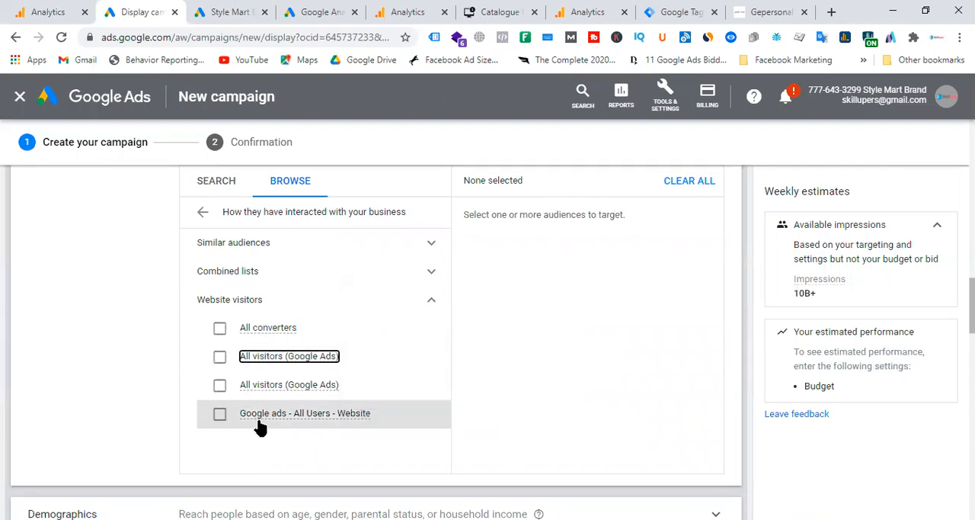
pyautogui.moveTo(315, 419)
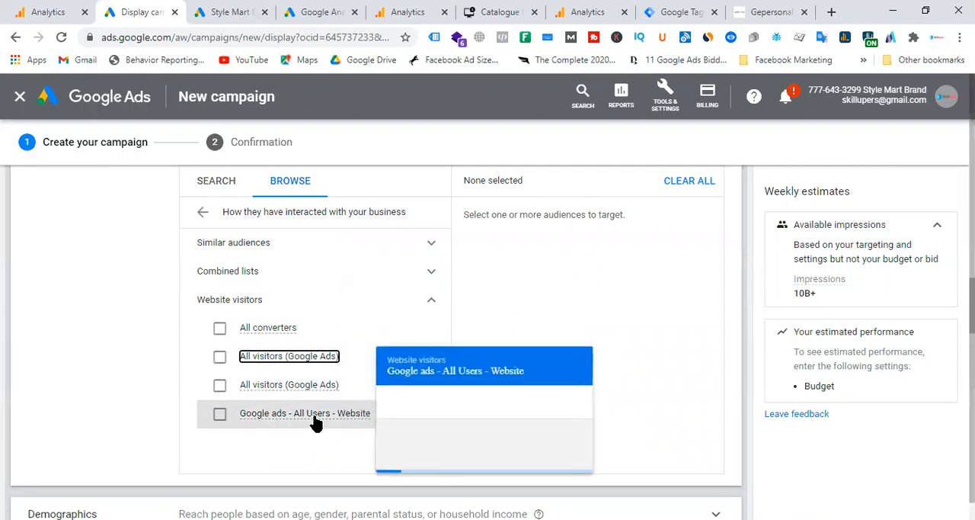
pyautogui.click(216, 419)
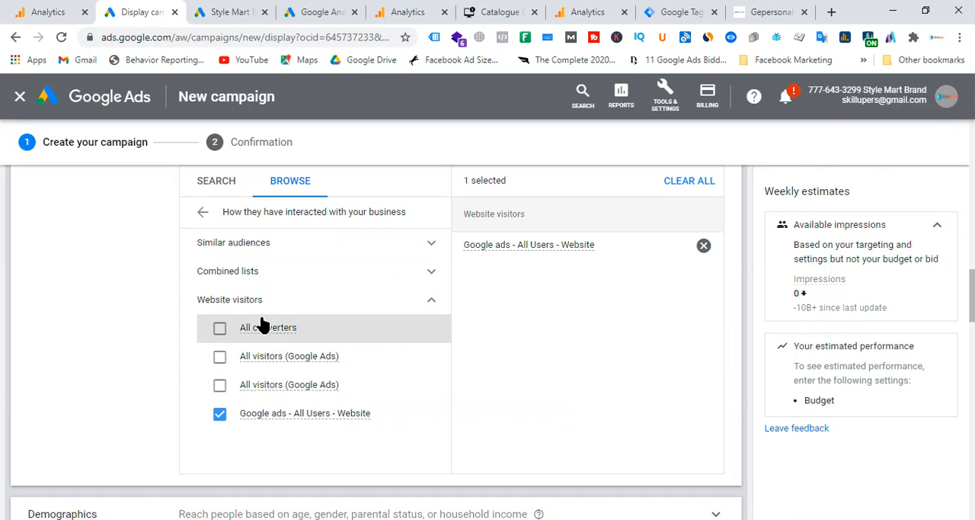
# Step: Check the "Google ads - All Users - Website" list in the Audience manager and return to the new campaign
pyautogui.click(229, 12)
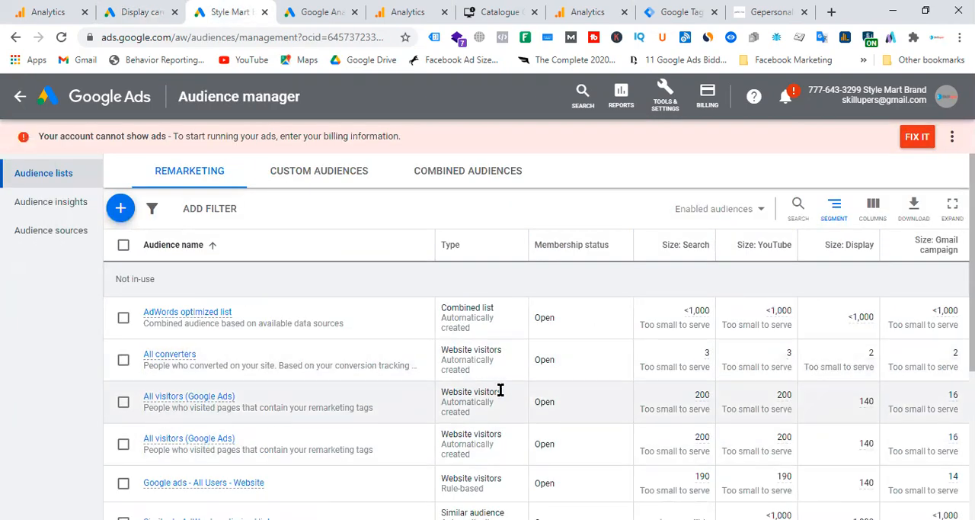
pyautogui.scroll(-3, 500, 390)
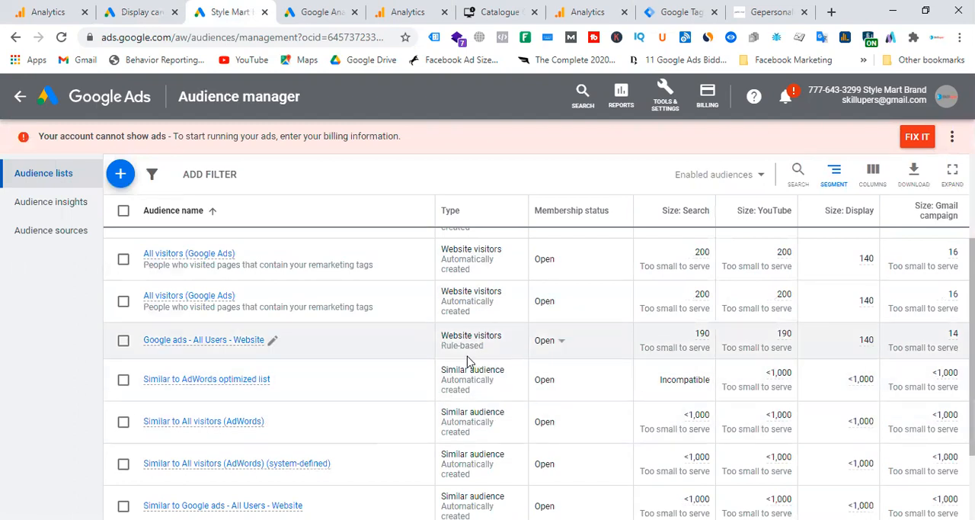
pyautogui.moveTo(240, 345)
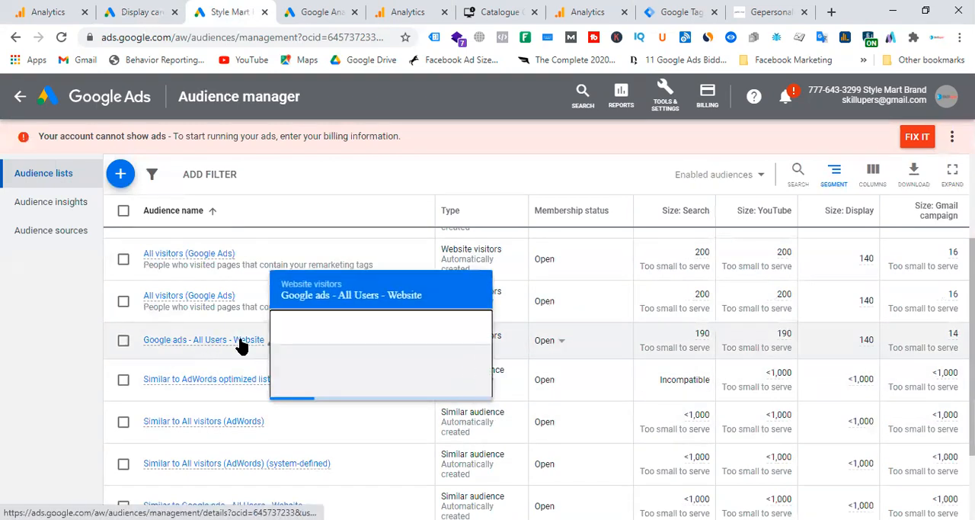
pyautogui.click(319, 4)
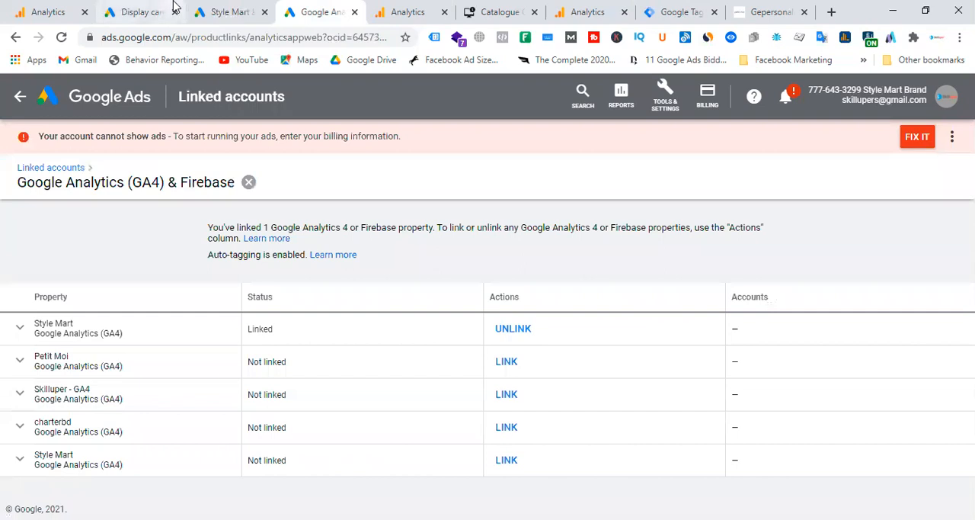
pyautogui.click(145, 12)
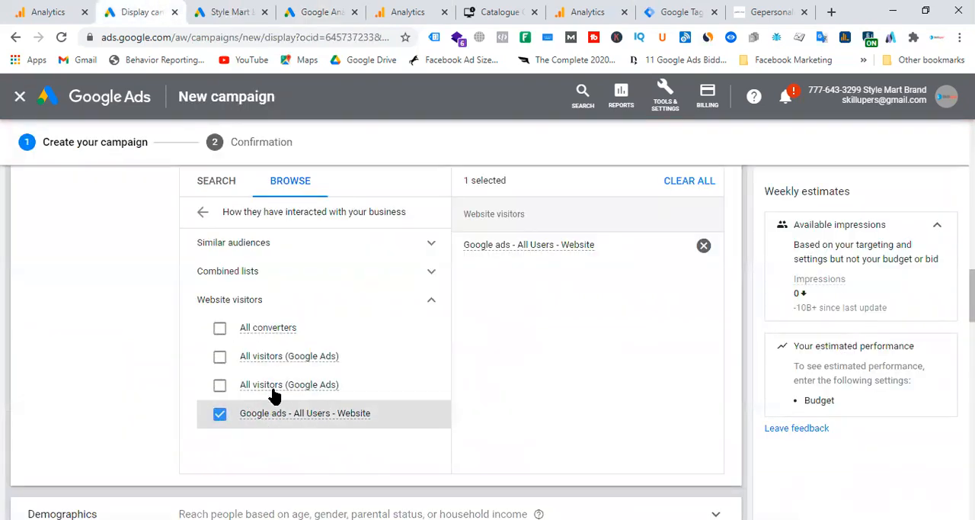
# Step: Add All converters and both All visitors (Google Ads) lists to the targeted audiences
pyautogui.click(219, 328)
pyautogui.click(219, 356)
pyautogui.click(220, 385)
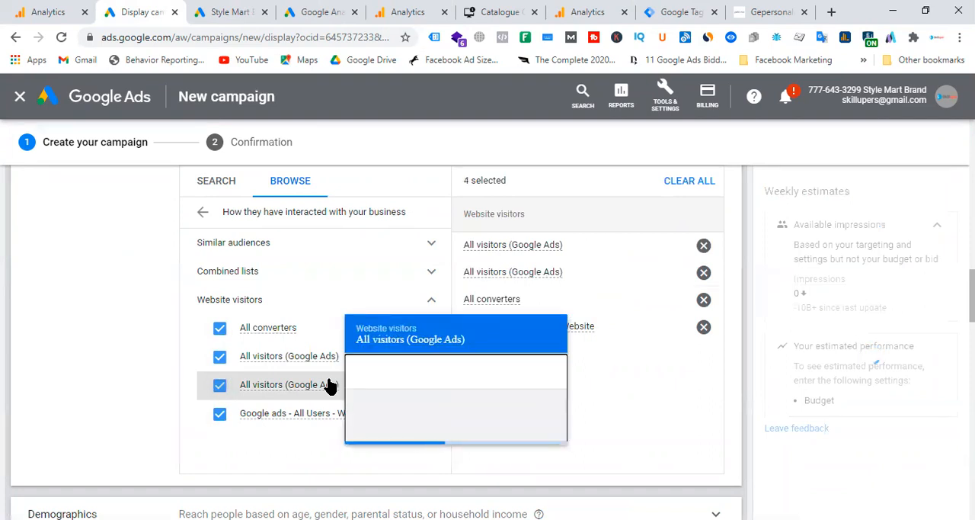
# Step: Examine the similar audiences among the Audience manager's remarketing lists and return to the display campaign
pyautogui.click(233, 8)
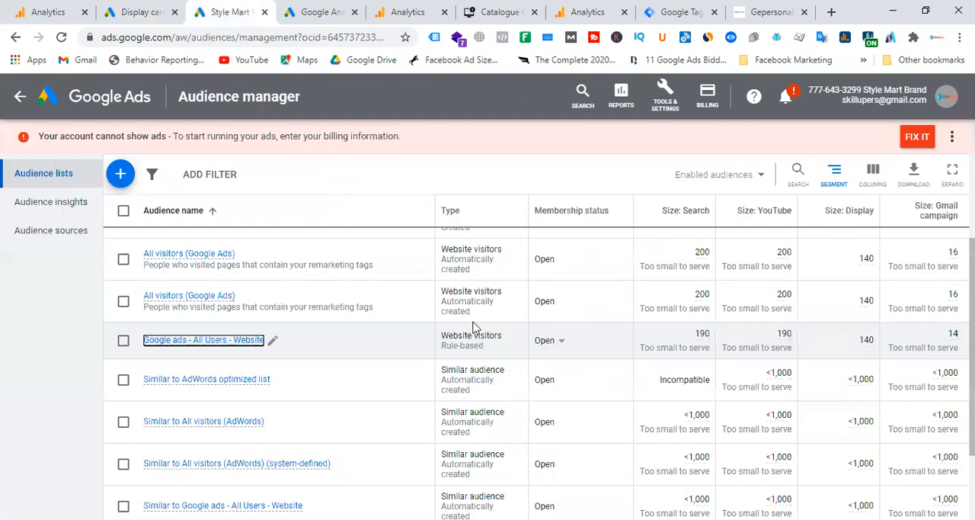
pyautogui.scroll(-3, 126, 305)
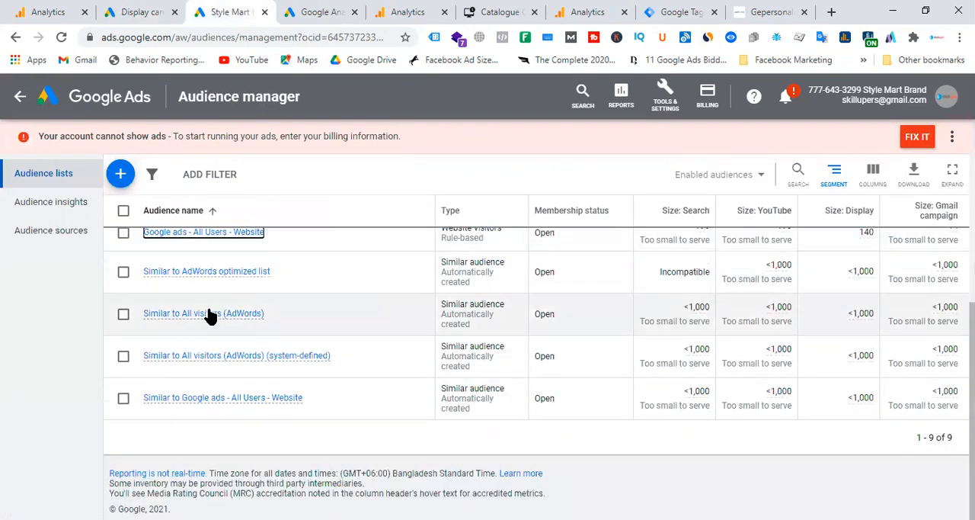
pyautogui.click(123, 9)
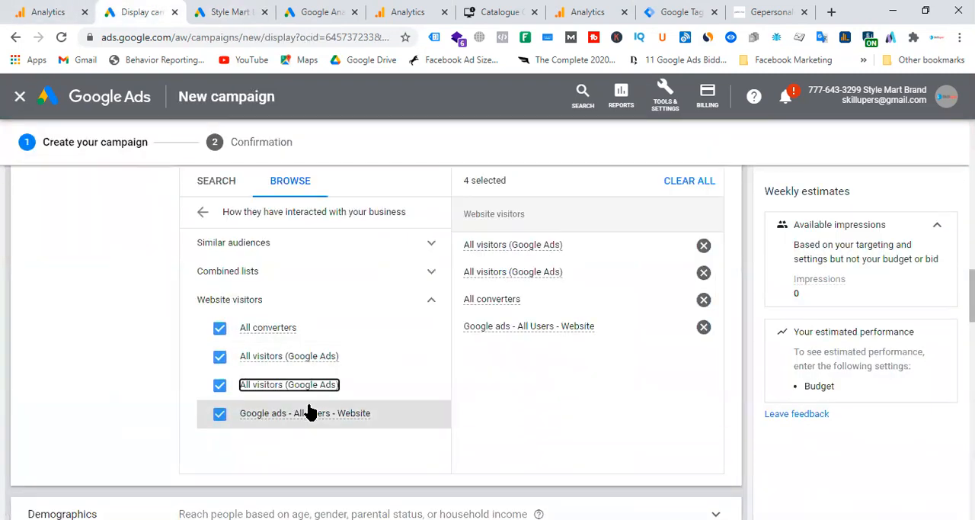
# Step: Review the targeting categories in the audience browser and reopen the lists of people who interacted with the business
pyautogui.scroll(2, 310, 412)
pyautogui.click(295, 328)
pyautogui.click(202, 354)
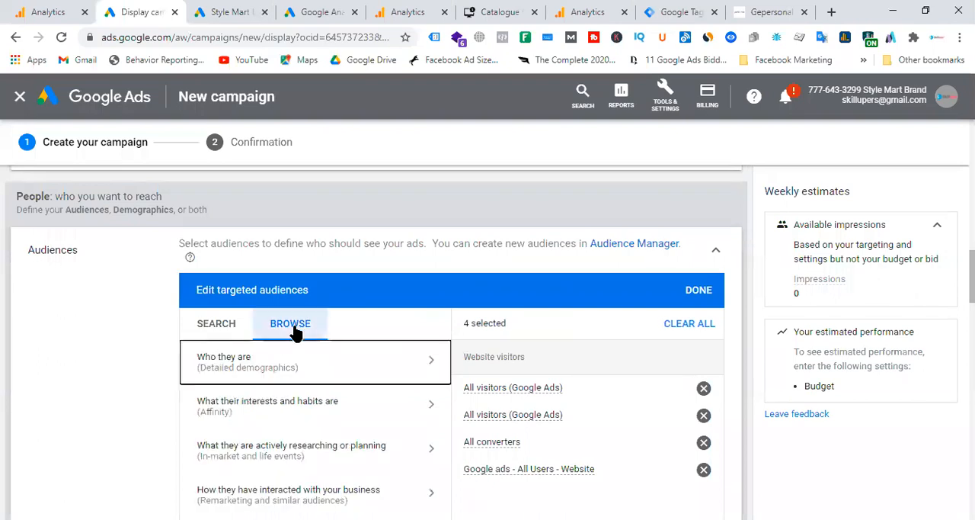
pyautogui.scroll(-2, 322, 355)
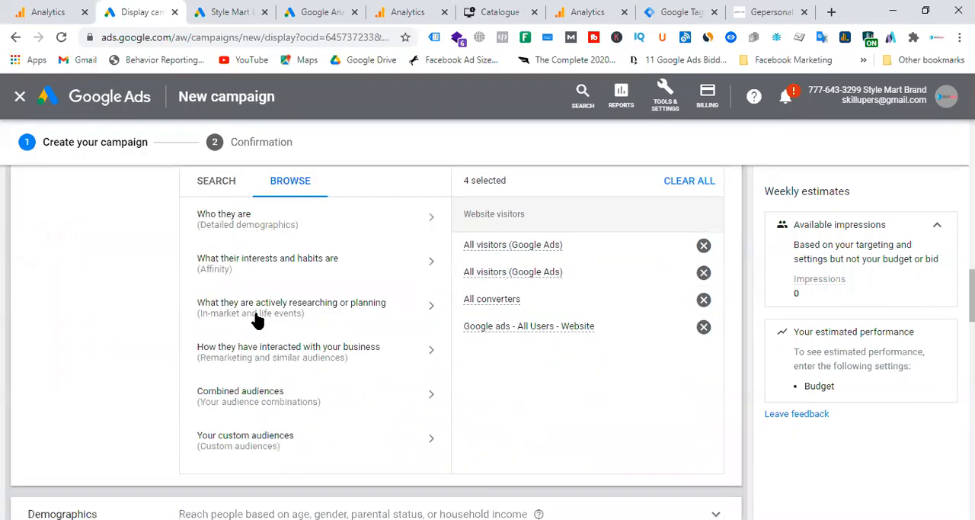
pyautogui.click(295, 356)
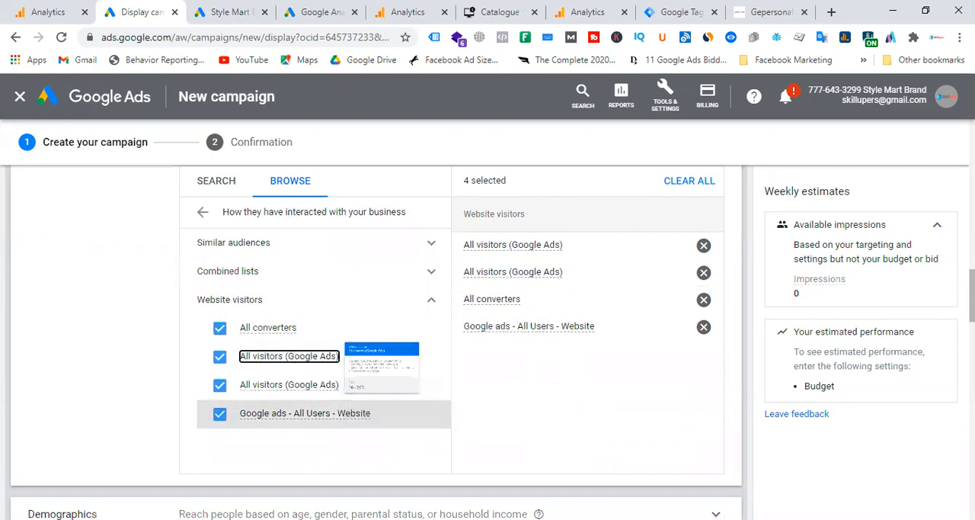
# Step: Review the targeting expansion and dynamic ads settings, and show the options for creating the campaign's ads
pyautogui.scroll(-5, 403, 343)
pyautogui.scroll(-3, 444, 261)
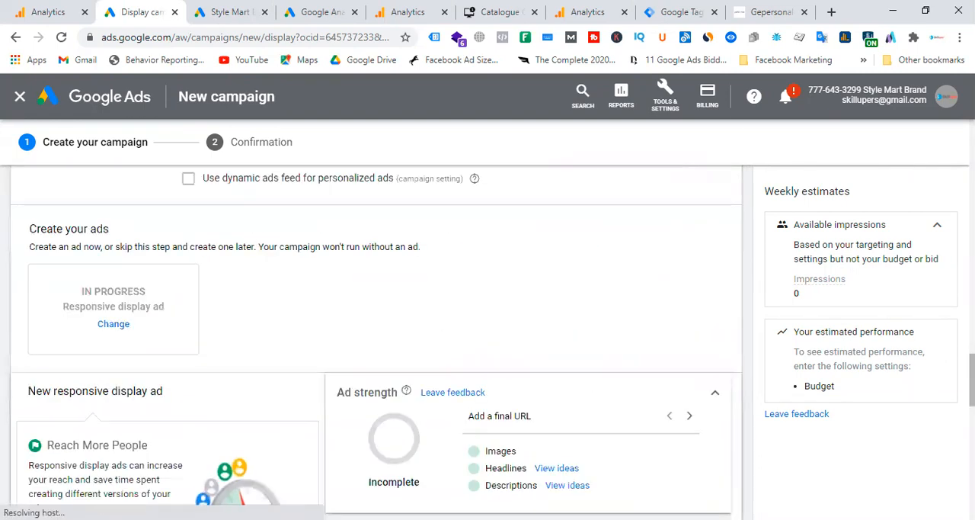
pyautogui.scroll(3, 290, 275)
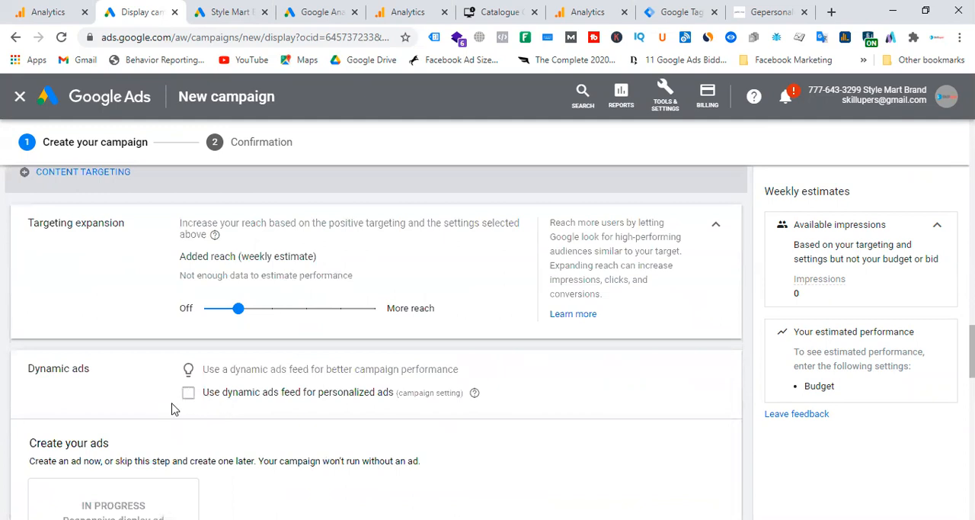
pyautogui.scroll(-4, 173, 409)
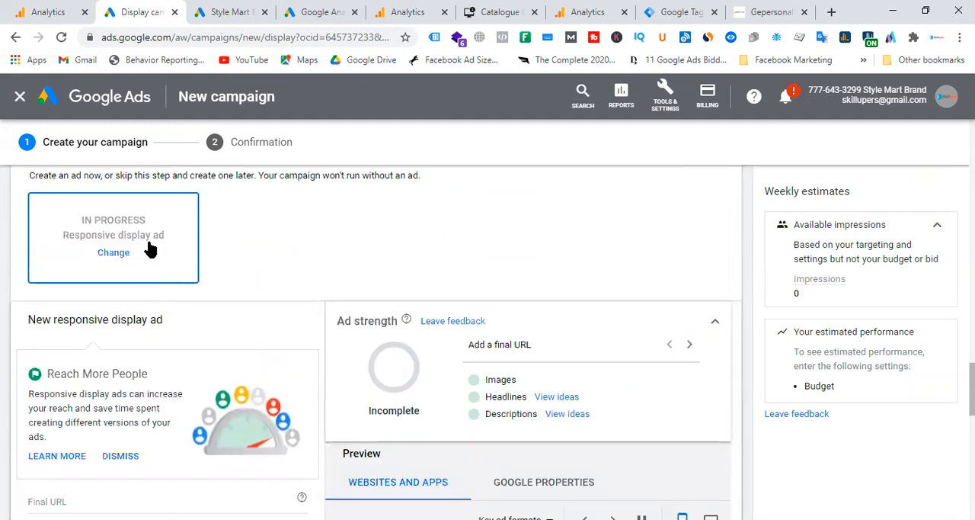
pyautogui.click(148, 248)
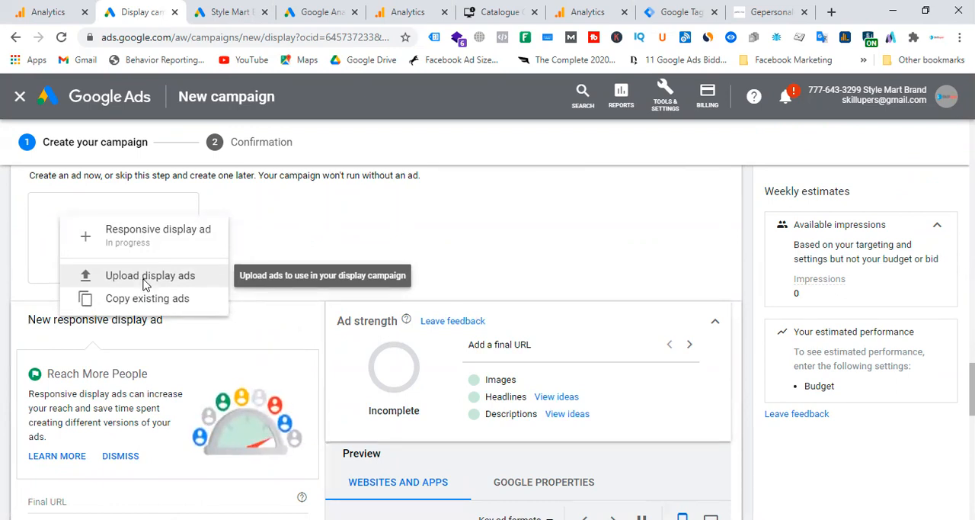
# Step: Choose uploaded display ads as the ad type for the campaign and show the upload form
pyautogui.click(144, 284)
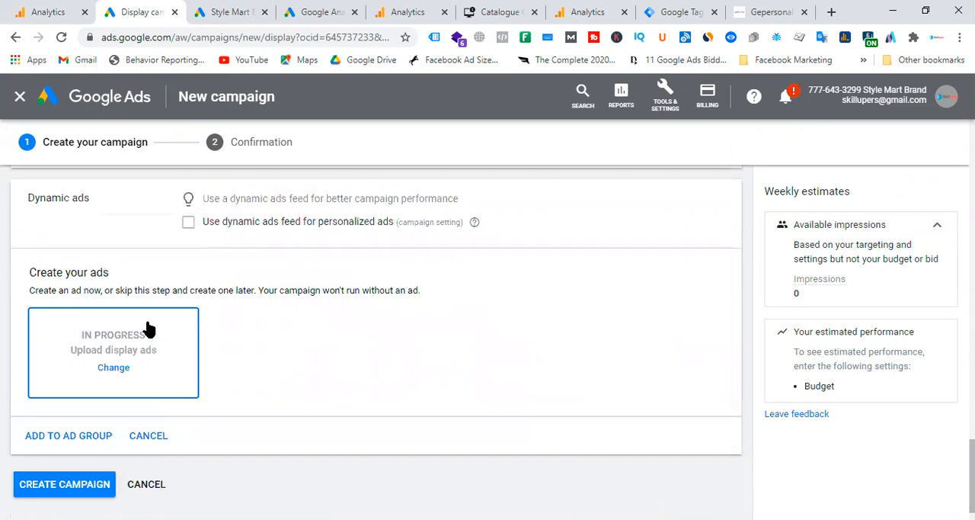
pyautogui.scroll(3, 533, 400)
pyautogui.scroll(-4, 443, 386)
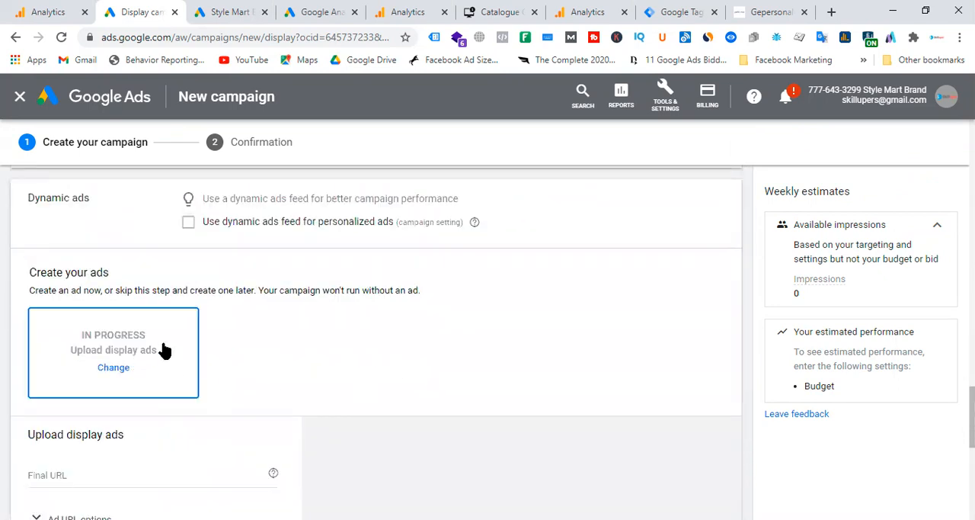
pyautogui.scroll(-3, 277, 339)
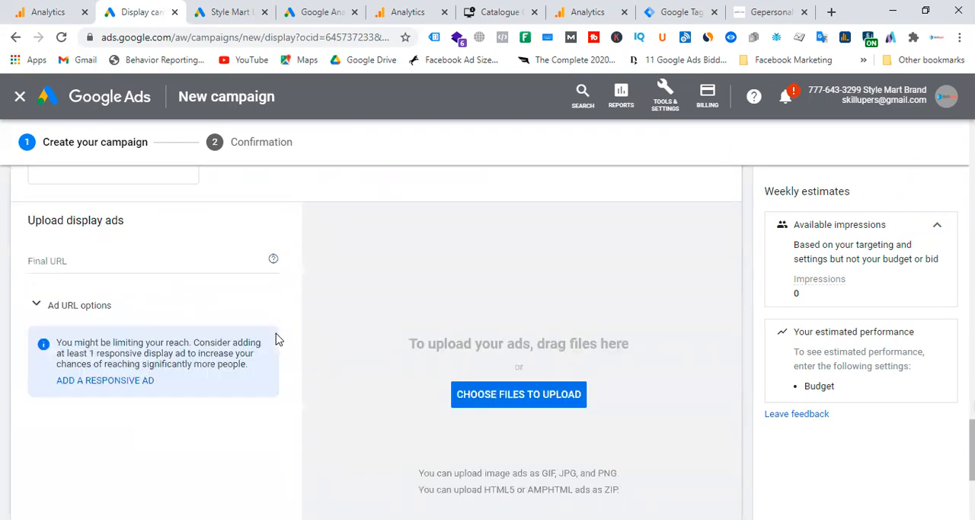
# Step: Upload all the image files from the Le Reve folder on the Desktop as display ads
pyautogui.click(508, 395)
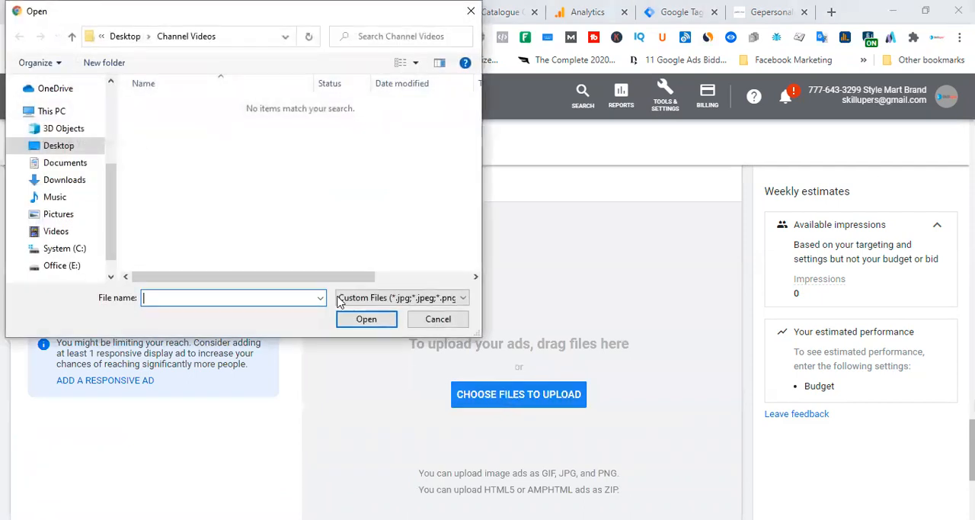
pyautogui.click(68, 152)
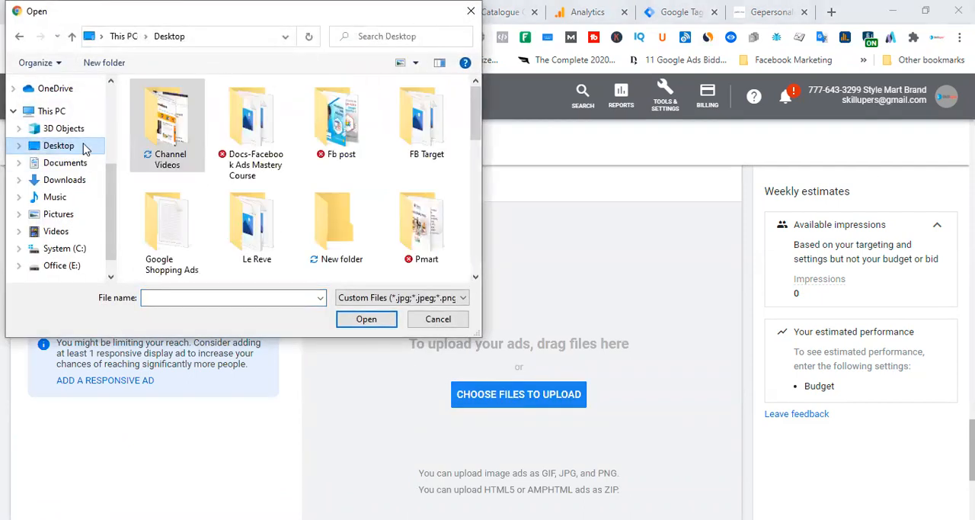
pyautogui.doubleClick(260, 230)
pyautogui.hotkey('ctrl', 'a')
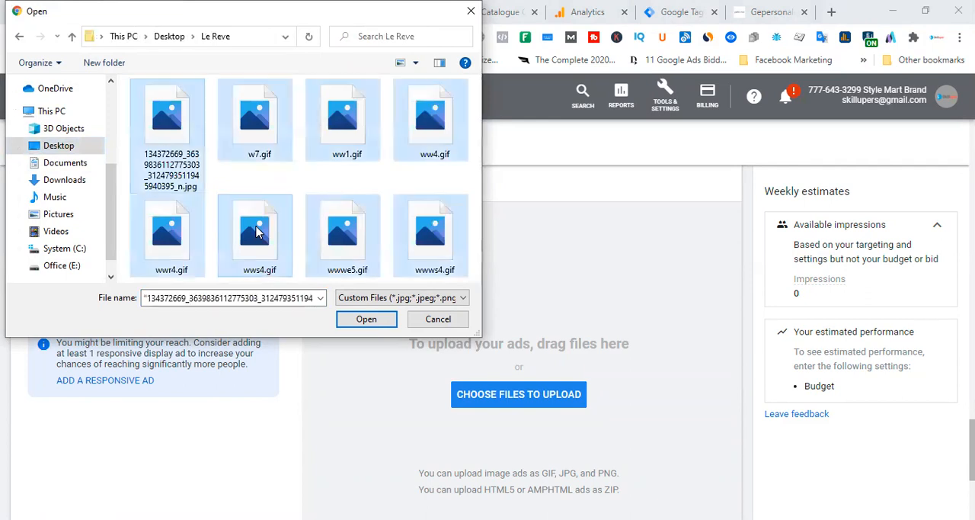
pyautogui.click(364, 320)
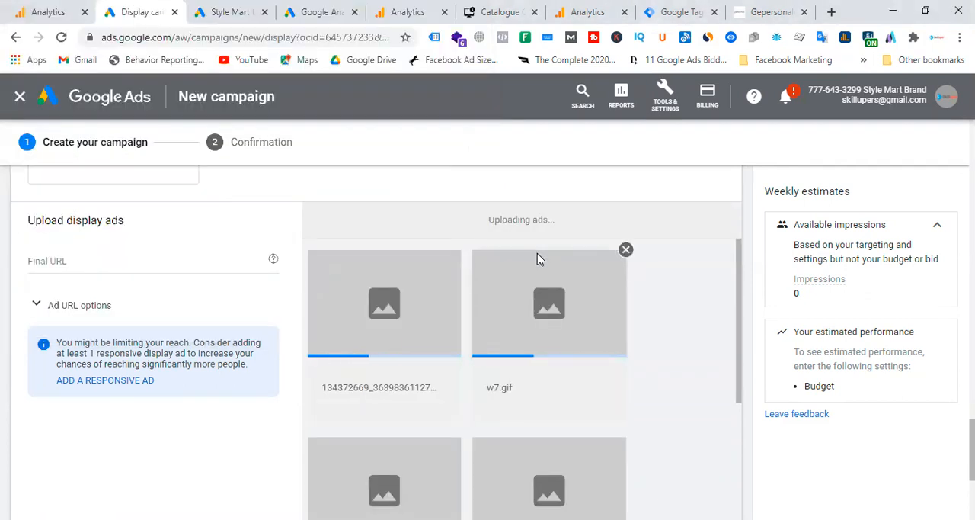
# Step: Try to create the campaign and set its average daily budget to $3.00
pyautogui.scroll(-5, 499, 275)
pyautogui.scroll(-5, 499, 276)
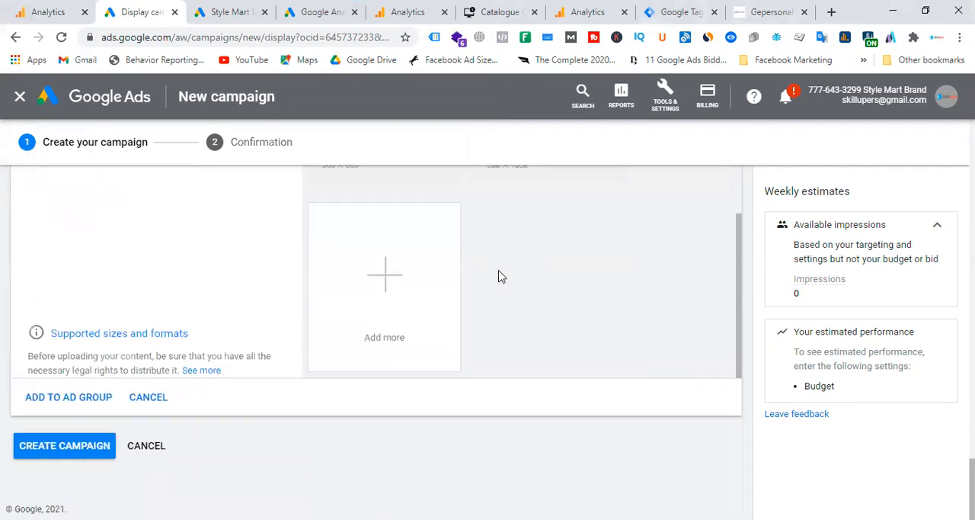
pyautogui.click(82, 446)
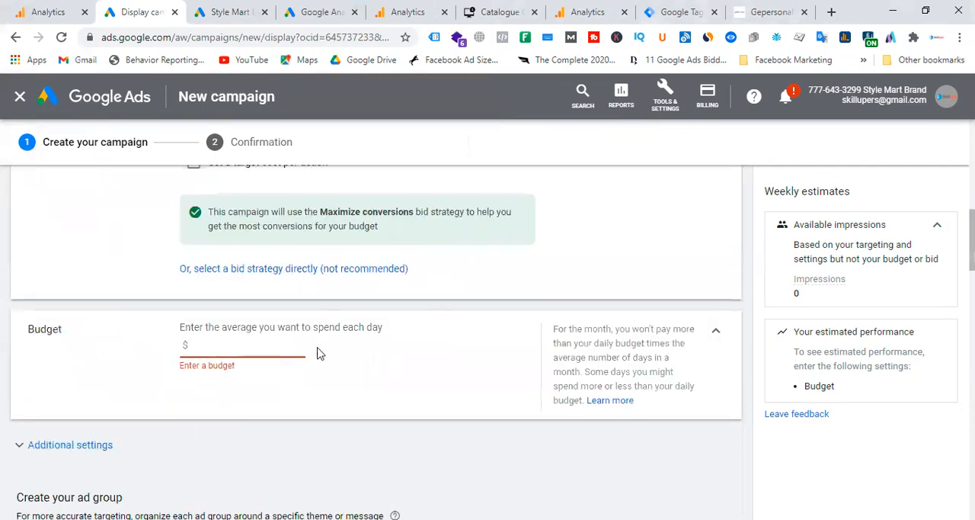
pyautogui.click(272, 360)
pyautogui.write('8')
pyautogui.click(431, 359)
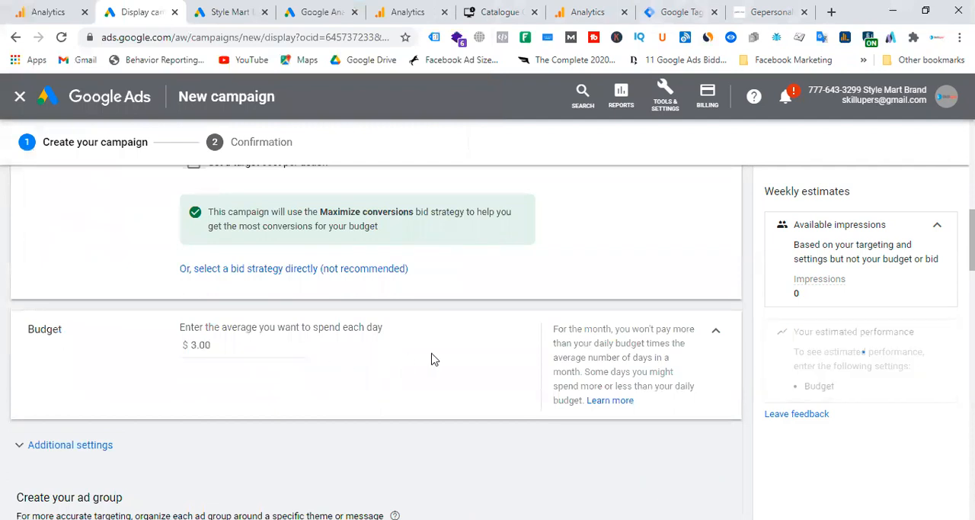
pyautogui.scroll(-4, 392, 343)
pyautogui.scroll(-15, 366, 363)
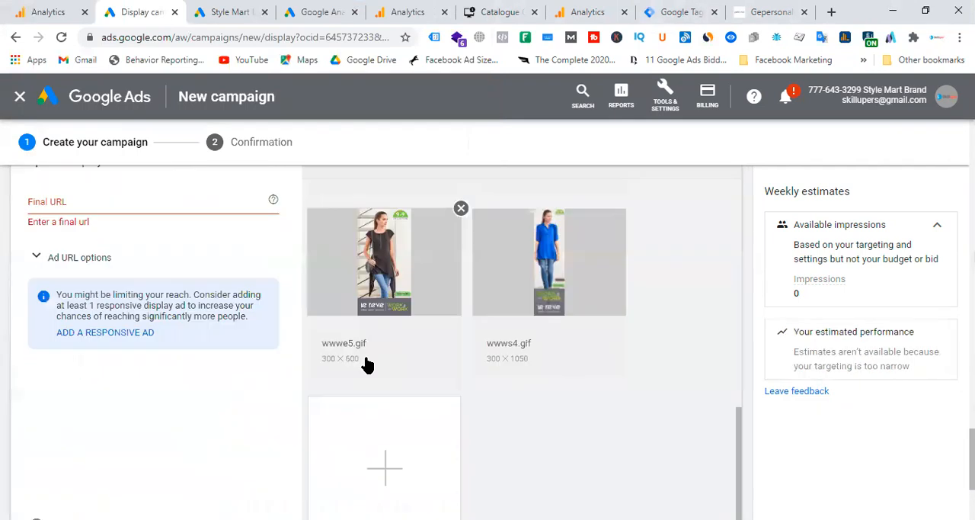
pyautogui.scroll(2, 147, 287)
pyautogui.click(120, 267)
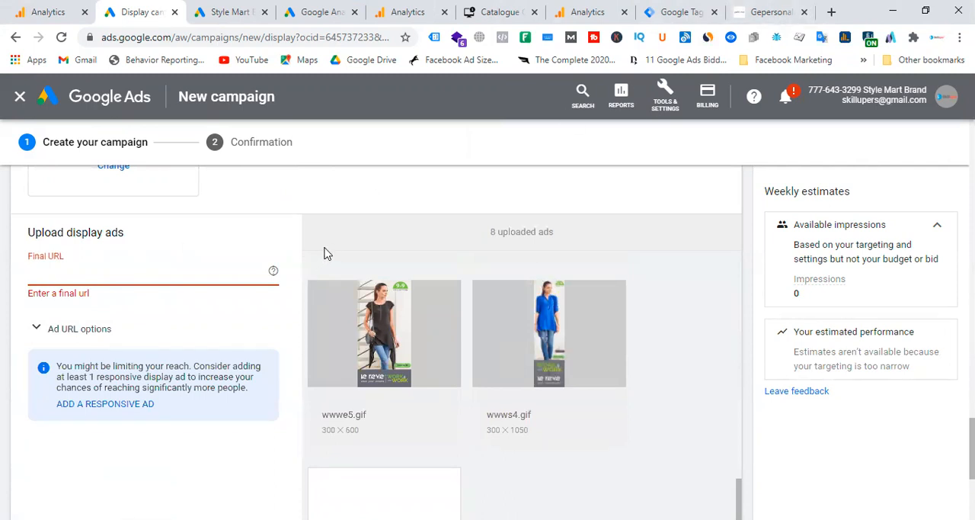
pyautogui.write('lerevecra')
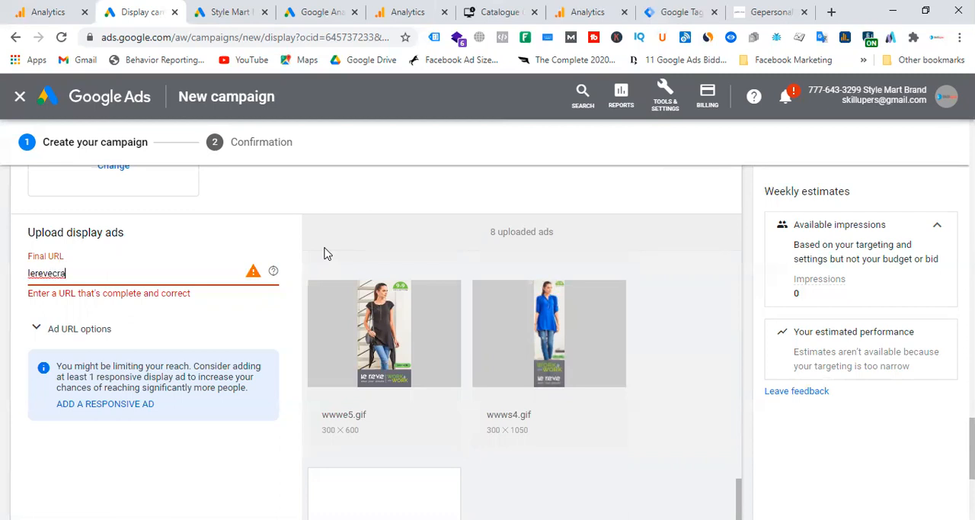
pyautogui.write('ze.com')
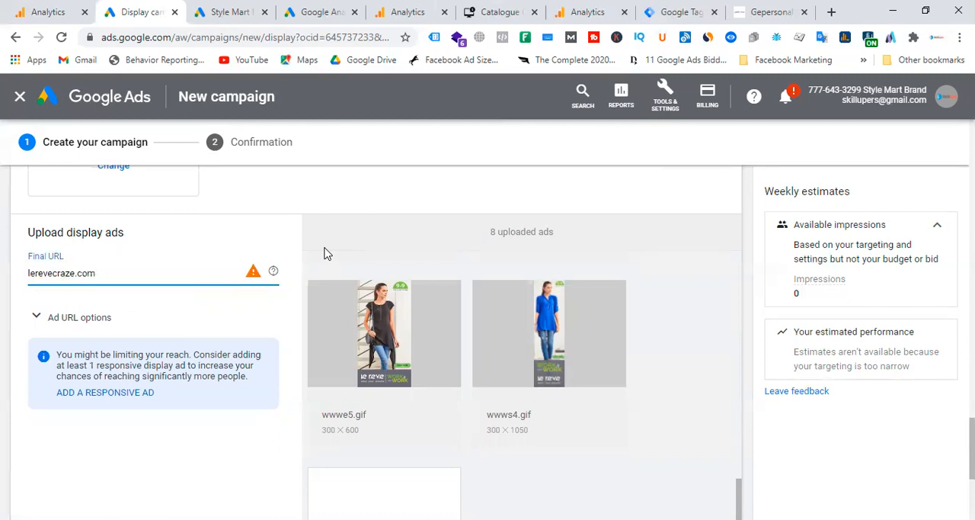
pyautogui.click(27, 272)
pyautogui.write('https')
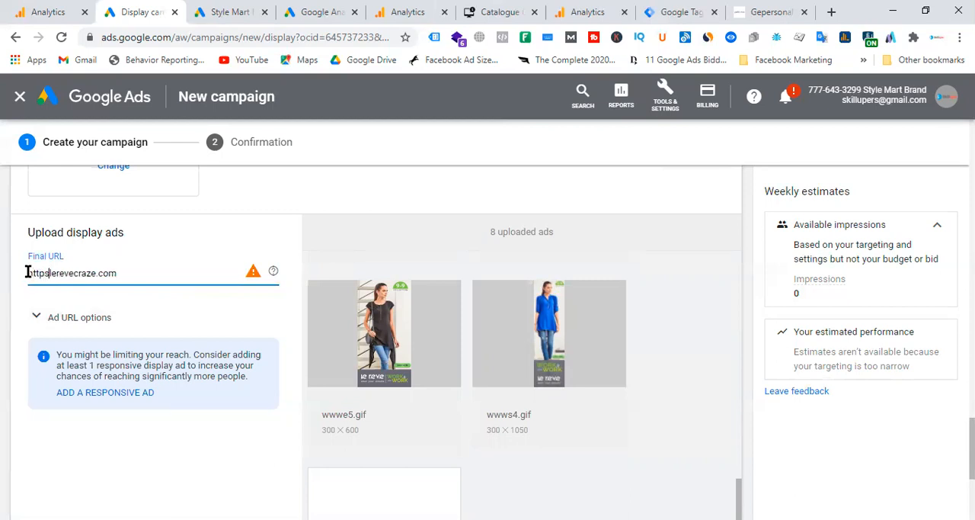
pyautogui.press('BackSpace')
pyautogui.press('BackSpace')
pyautogui.press('BackSpace')
pyautogui.press('BackSpace')
pyautogui.press('BackSpace')
pyautogui.write('www.')
pyautogui.write('.')
# Step: Expand the ad URL options and review the tracking, suffix and custom parameter settings of the uploaded ads
pyautogui.click(164, 317)
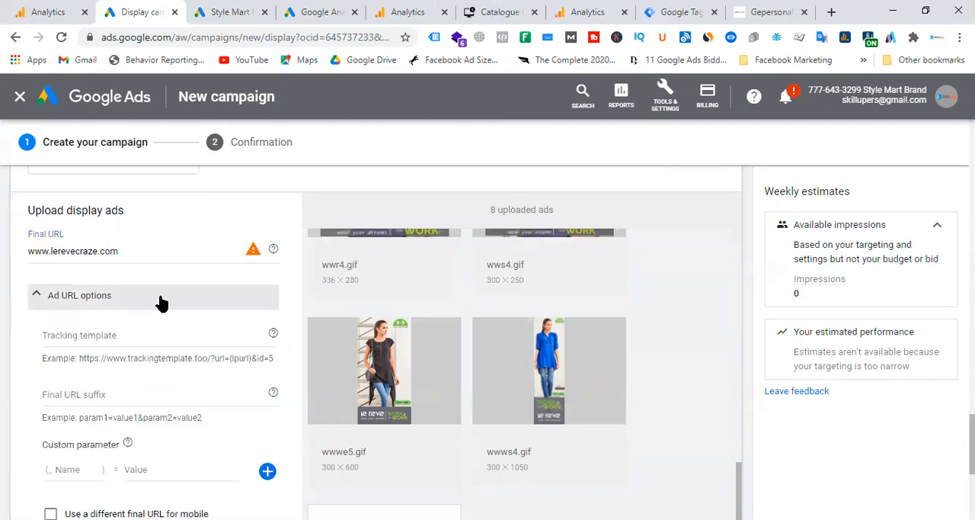
pyautogui.scroll(-4, 169, 325)
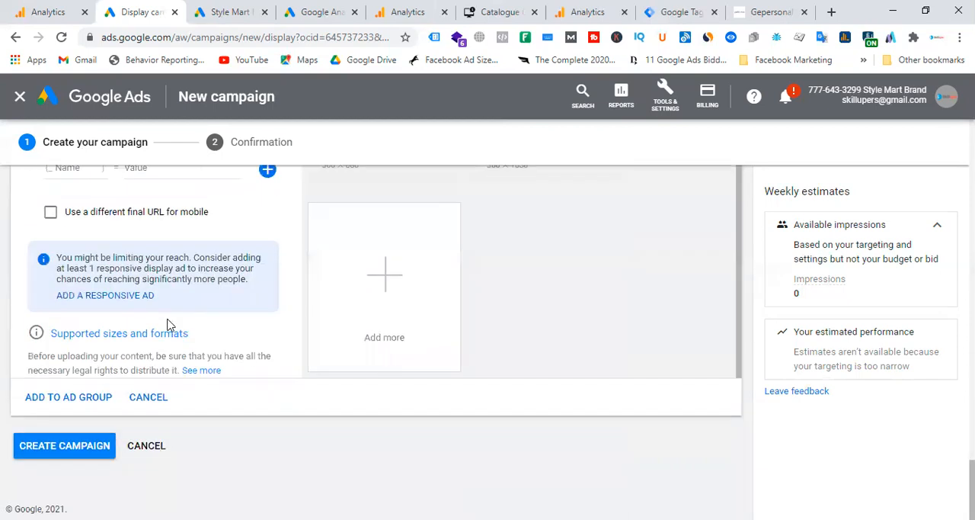
pyautogui.scroll(3, 169, 325)
pyautogui.click(680, 128)
pyautogui.scroll(2, 221, 275)
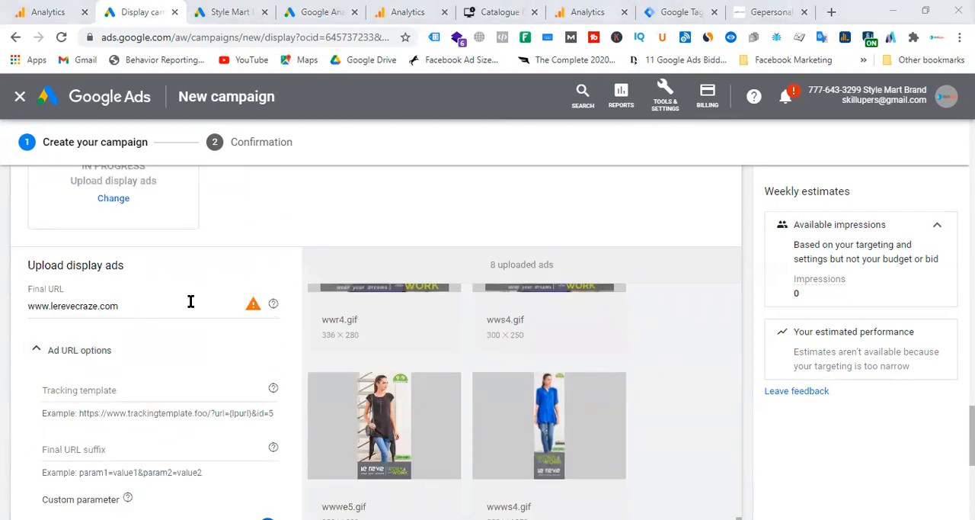
# Step: Create the display campaign and continue from its confirmation summary to the campaign
pyautogui.scroll(-5, 204, 304)
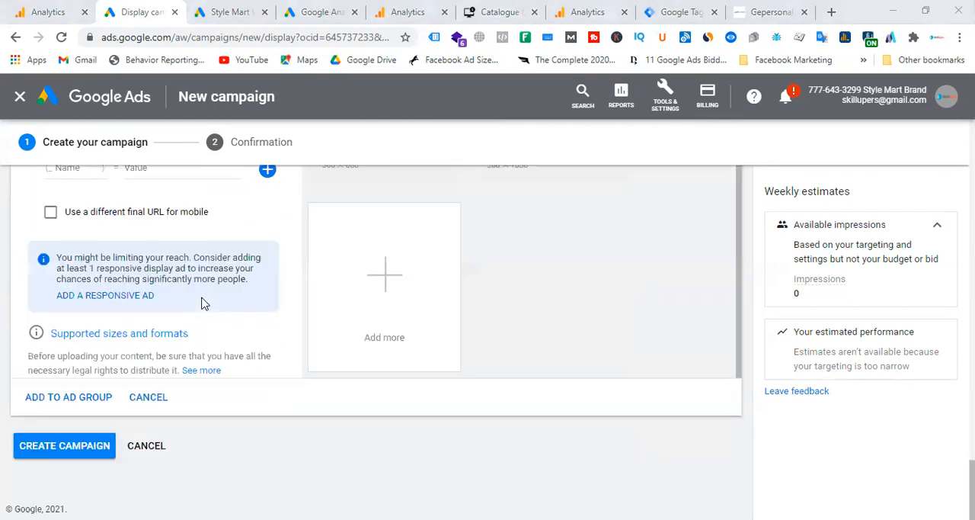
pyautogui.click(93, 446)
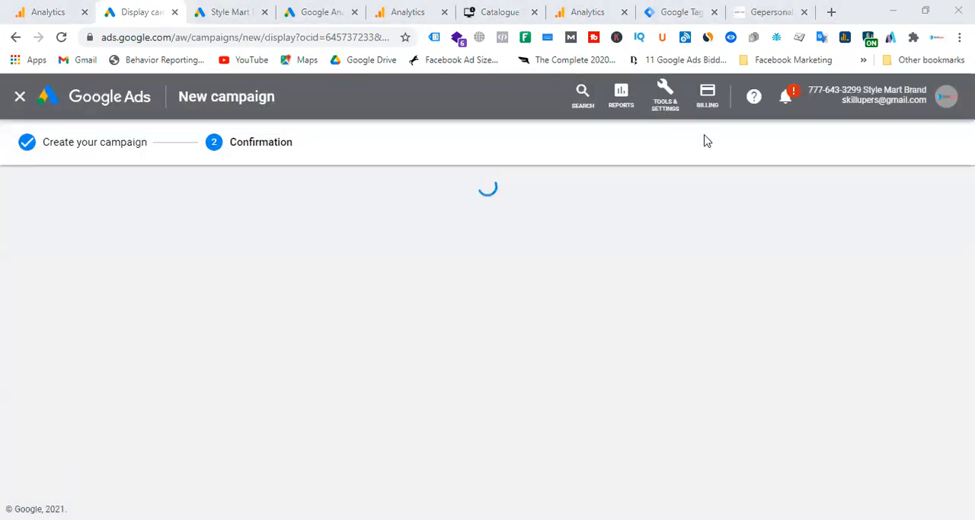
pyautogui.click(141, 451)
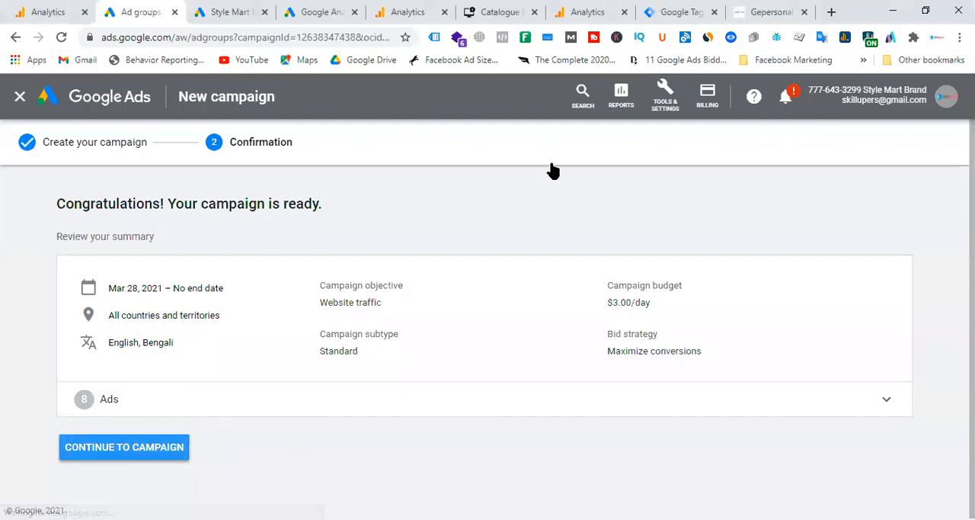